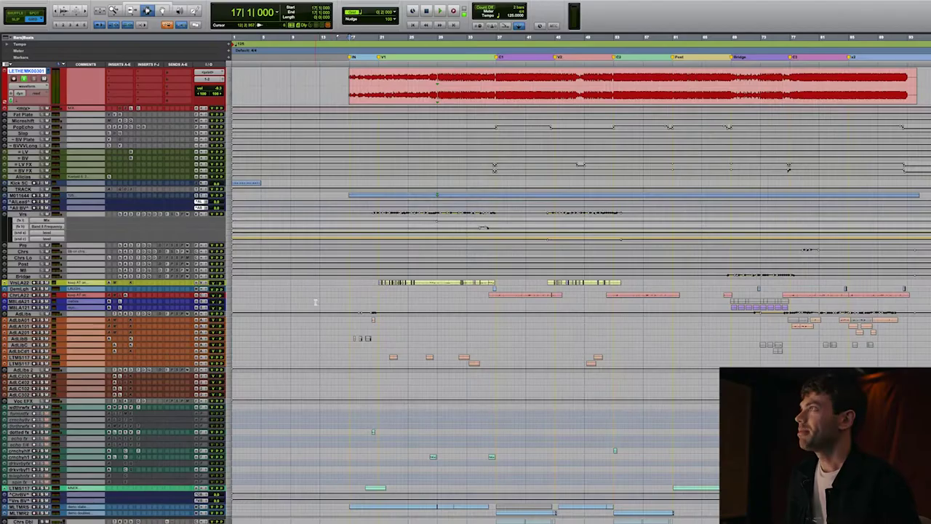
- Increase the vertical waveform zoom for the audio clips in the edit window
{"action": "scroll", "coordinate": [346, 243], "scroll_direction": "up", "scroll_amount": 2}
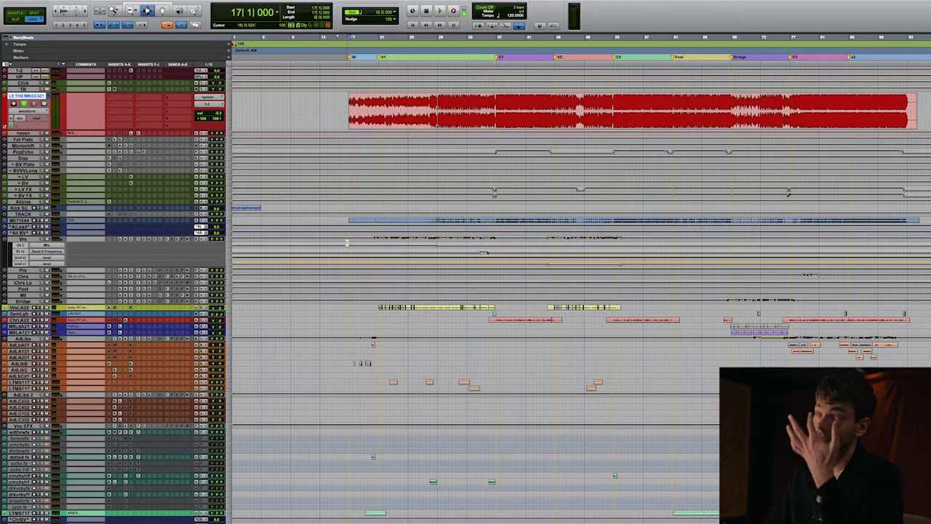
{"action": "key", "text": "super+alt+]"}
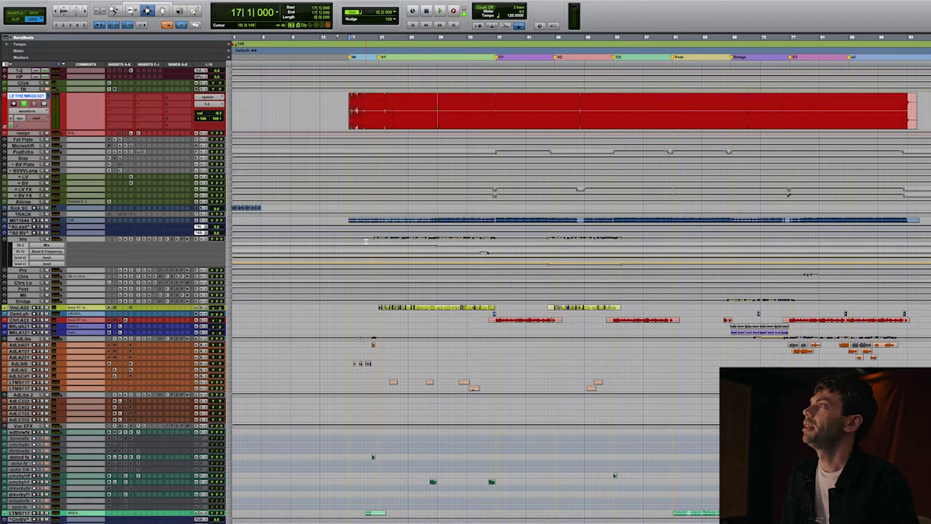
{"action": "scroll", "coordinate": [361, 242], "scroll_direction": "down", "scroll_amount": 1}
{"action": "scroll", "coordinate": [361, 243], "scroll_direction": "down", "scroll_amount": 1}
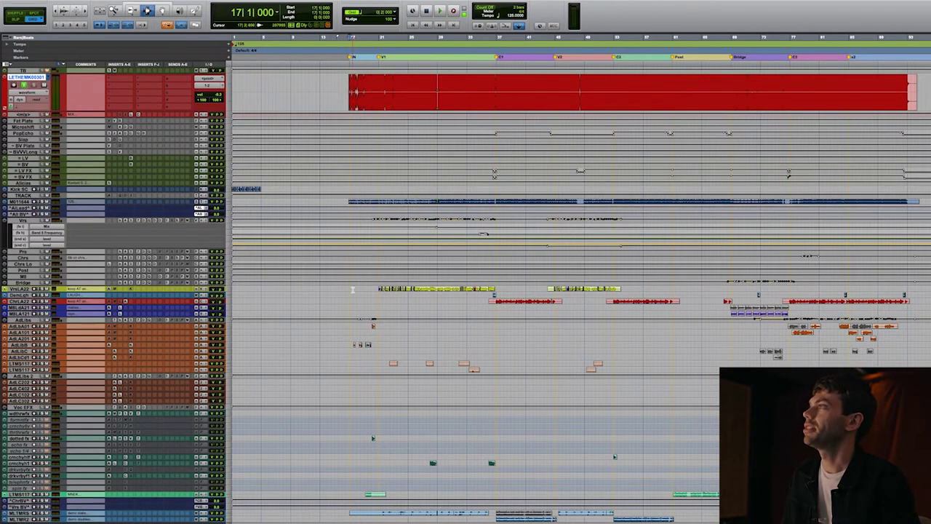
{"action": "scroll", "coordinate": [352, 290], "scroll_direction": "down", "scroll_amount": 1}
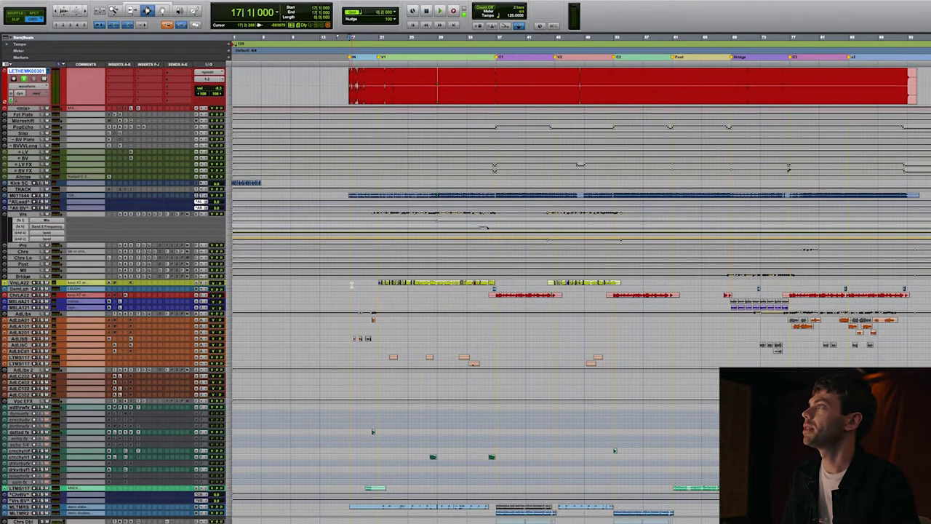
- Open the track list and show the hidden lead vocal recording track with its tracks Vrs.dup1 to Vrs.dup37
{"action": "key", "text": "alt+super+bracketleft"}
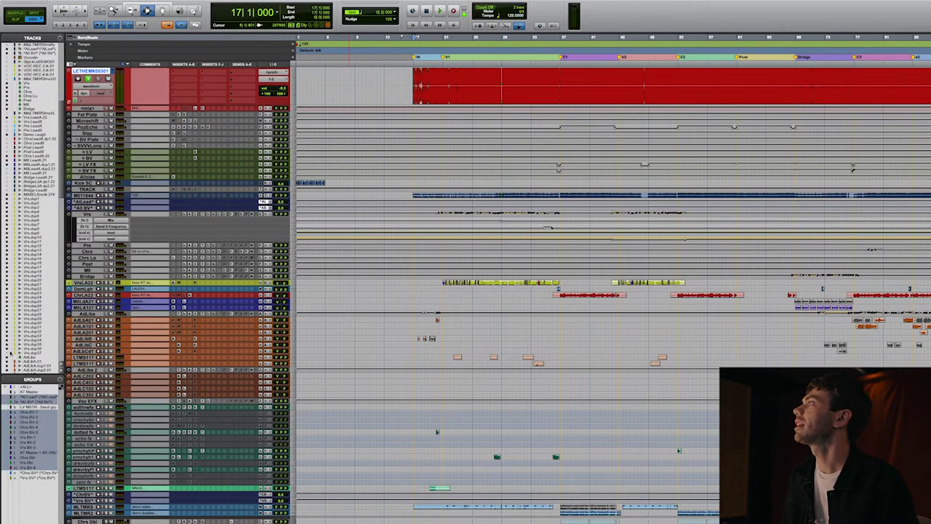
{"action": "left_click_drag", "start_coordinate": [7, 195], "coordinate": [10, 353]}
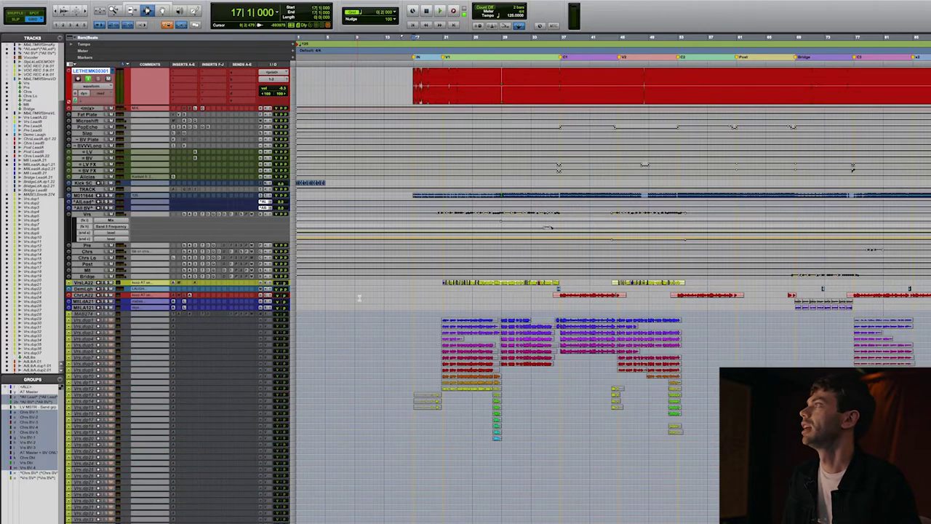
{"action": "scroll", "coordinate": [359, 297], "scroll_direction": "down", "scroll_amount": 3}
- Enlarge the height of the MABELBrnrt274 recording track and hide the track and group lists
{"action": "left_click", "coordinate": [352, 232]}
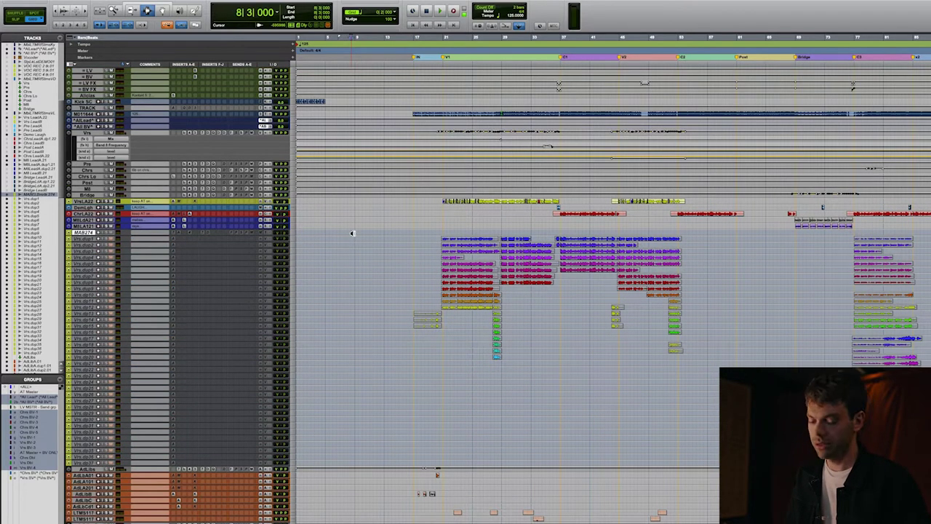
{"action": "key", "text": "ctrl+Up"}
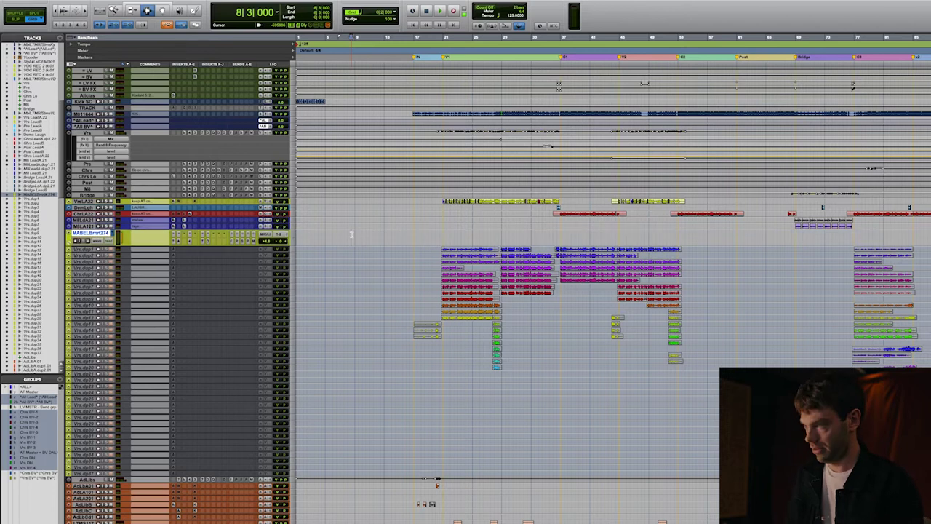
{"action": "key", "text": "KP_Decimal"}
{"action": "key", "text": "KP_1"}
{"action": "key", "text": "KP_Multiply"}
{"action": "left_click_drag", "start_coordinate": [357, 240], "coordinate": [345, 240]}
{"action": "left_click", "coordinate": [349, 239]}
{"action": "key", "text": "ctrl+Up"}
- Adjust the waveform zoom and select bars 19 to 33 on the empty MABELBrnrt274 track
{"action": "key", "text": "super+alt+["}
{"action": "left_click_drag", "start_coordinate": [350, 246], "coordinate": [426, 246]}
{"action": "left_click_drag", "start_coordinate": [349, 246], "coordinate": [446, 246]}
{"action": "left_click", "coordinate": [347, 243]}
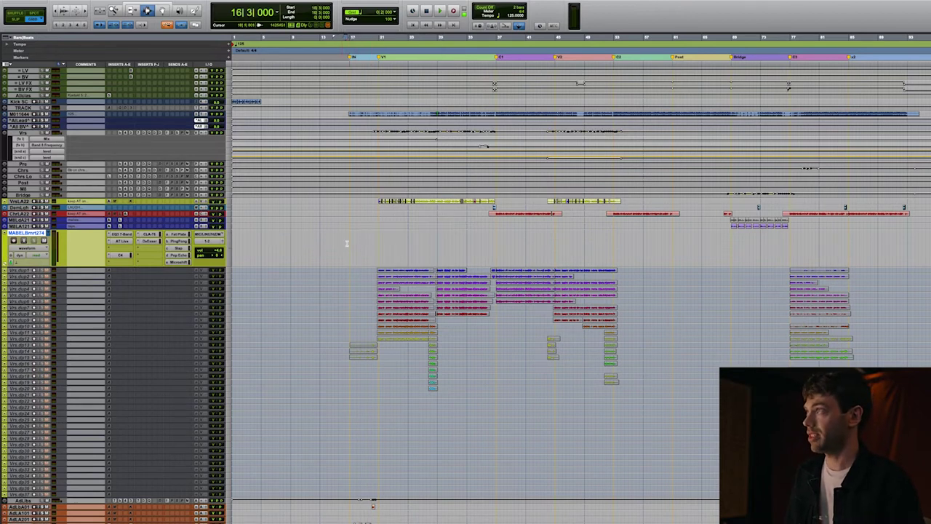
{"action": "left_click_drag", "start_coordinate": [364, 246], "coordinate": [467, 246]}
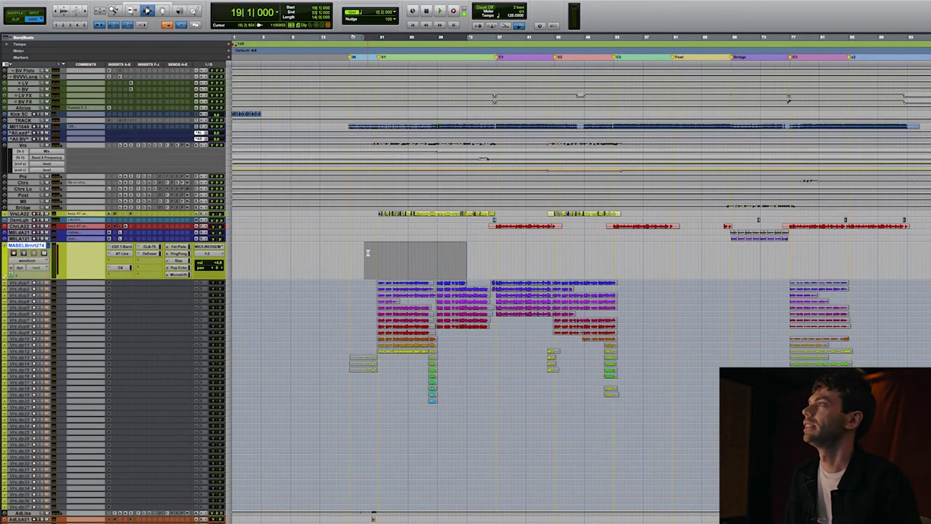
- Reduce the enlarged mix print and lead vocal recording tracks to a single-row height
{"action": "scroll", "coordinate": [369, 253], "scroll_direction": "up", "scroll_amount": 5}
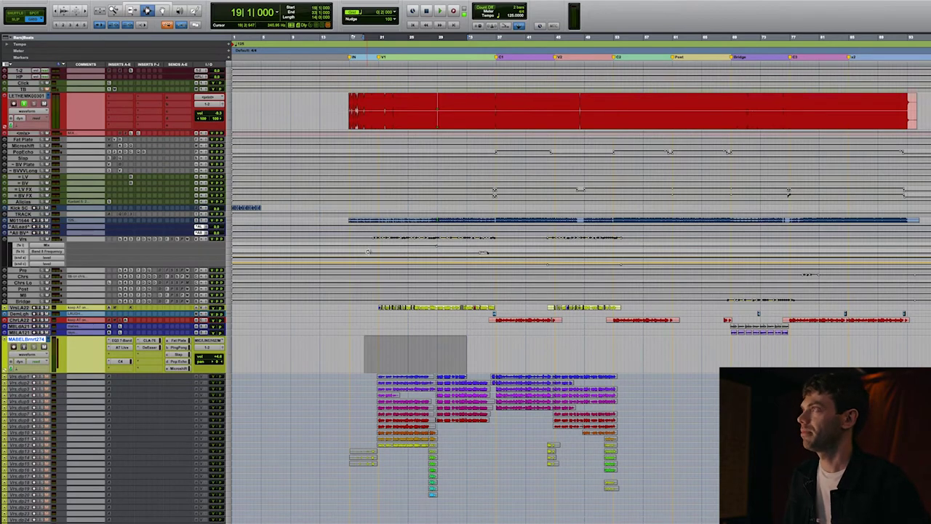
{"action": "key", "text": "ctrl+alt+Down"}
{"action": "key", "text": "ctrl+alt+Down"}
{"action": "key", "text": "ctrl+alt+Down"}
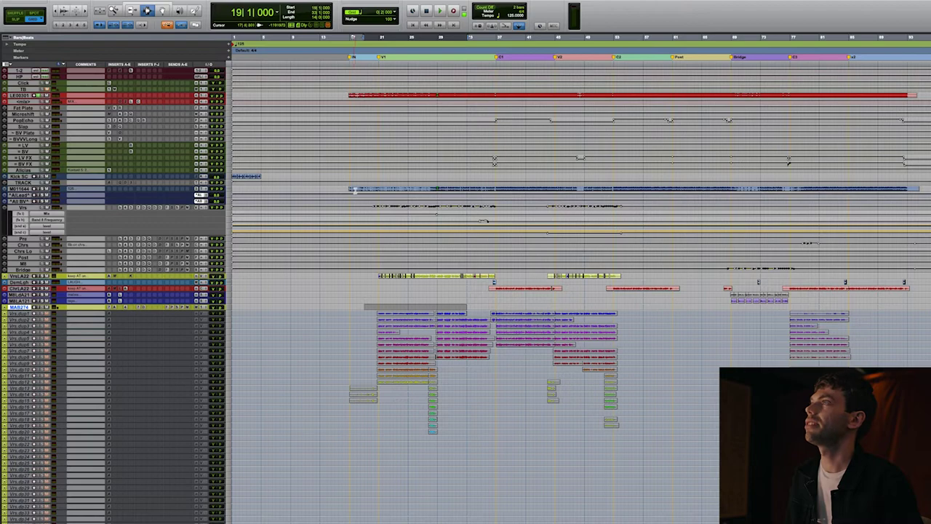
- Look through the session's ad-lib, vocal effects and background vocal tracks
{"action": "scroll", "coordinate": [454, 240], "scroll_direction": "down", "scroll_amount": 15}
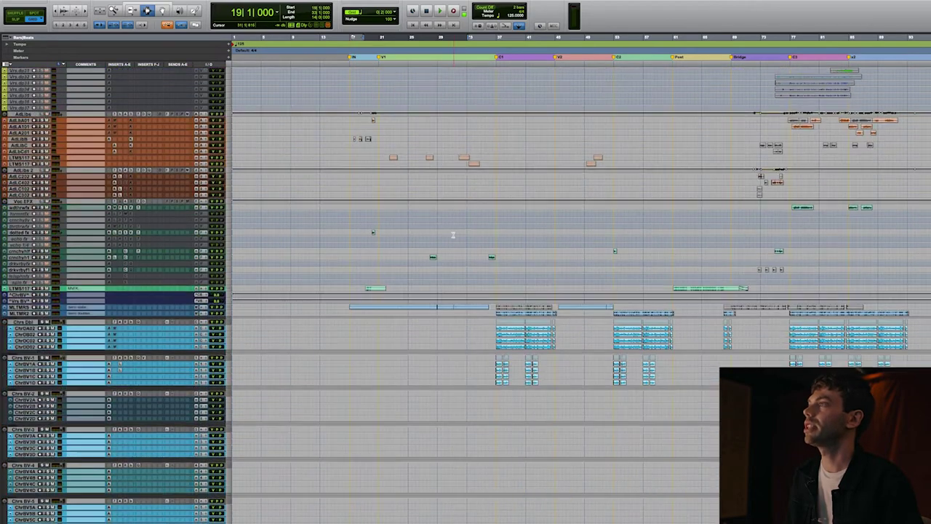
{"action": "scroll", "coordinate": [454, 240], "scroll_direction": "up", "scroll_amount": 10}
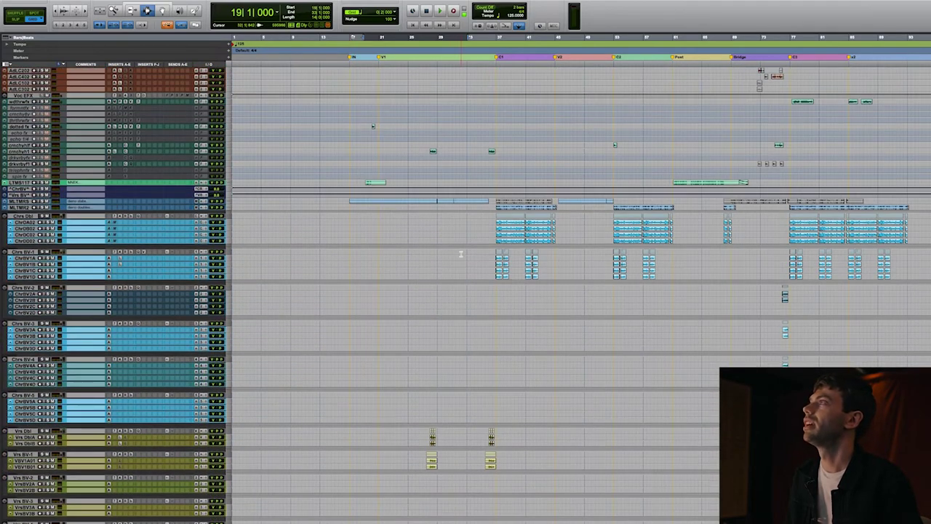
{"action": "scroll", "coordinate": [462, 253], "scroll_direction": "up", "scroll_amount": 15}
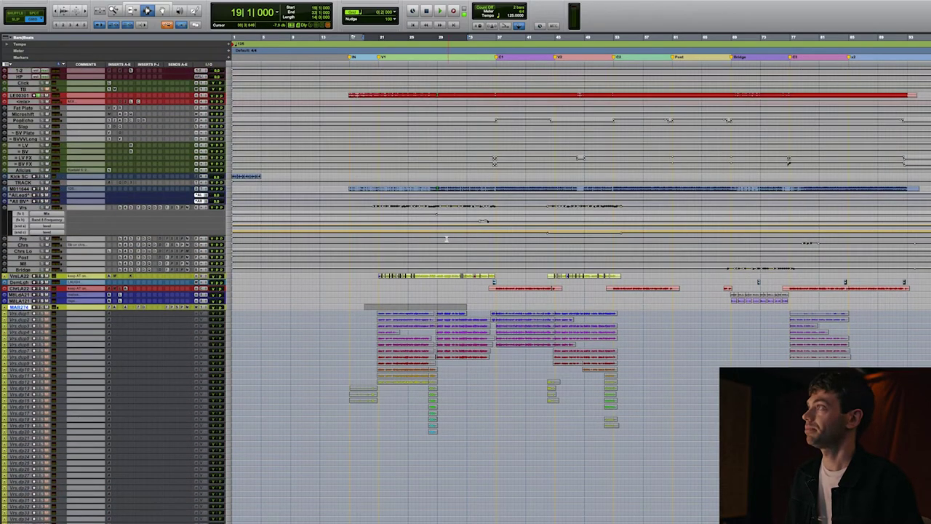
{"action": "scroll", "coordinate": [349, 156], "scroll_direction": "down", "scroll_amount": 8}
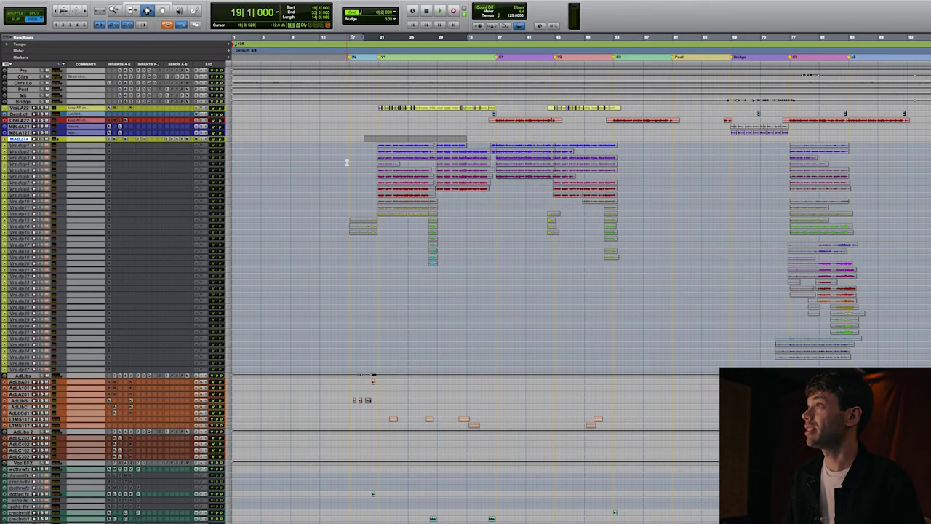
- Try deleting the clips from bar 13 to 100 on the ad-lib, effects and background vocal tracks, and undo the deletion
{"action": "scroll", "coordinate": [315, 370], "scroll_direction": "down", "scroll_amount": 12}
{"action": "left_click_drag", "start_coordinate": [319, 433], "coordinate": [929, 104]}
{"action": "key", "text": "Delete"}
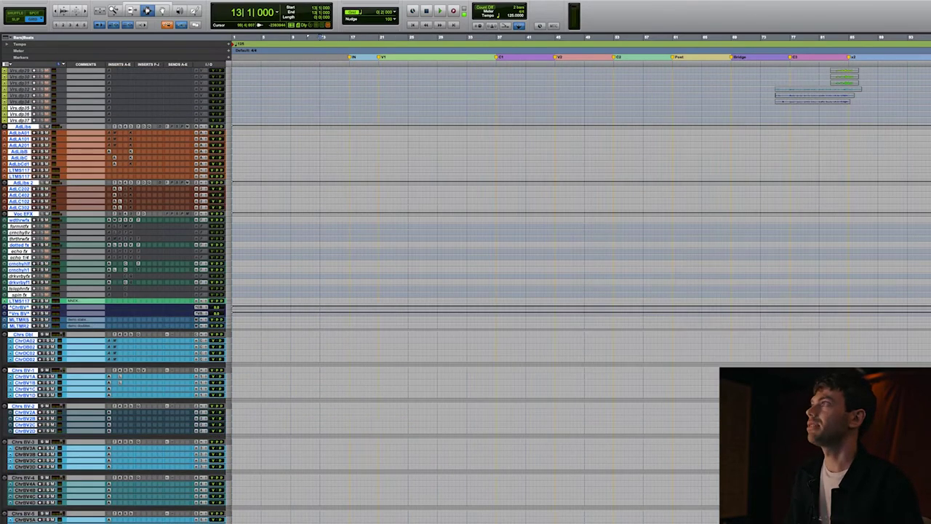
{"action": "key", "text": "super+z"}
{"action": "scroll", "coordinate": [600, 275], "scroll_direction": "up", "scroll_amount": 3}
{"action": "scroll", "coordinate": [601, 275], "scroll_direction": "up", "scroll_amount": 15}
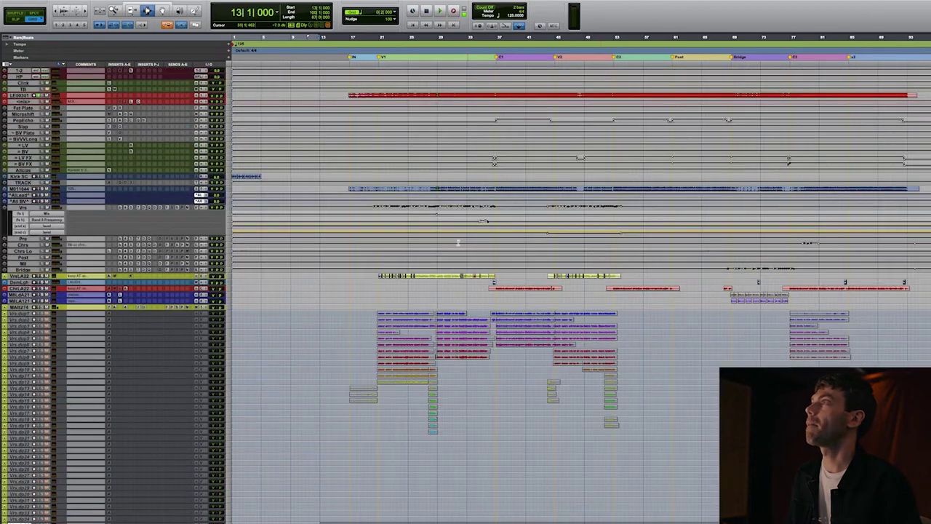
- Enlarge the height of the M_LTK instrumental track under the TRACK bus
{"action": "left_click", "coordinate": [414, 190]}
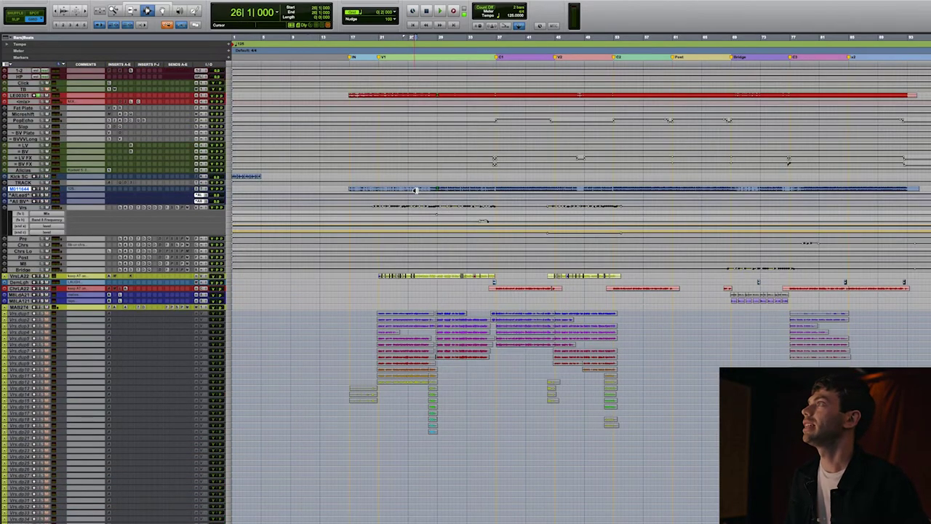
{"action": "key", "text": "ctrl+Up"}
{"action": "key", "text": "ctrl+Up"}
{"action": "key", "text": "ctrl+Up"}
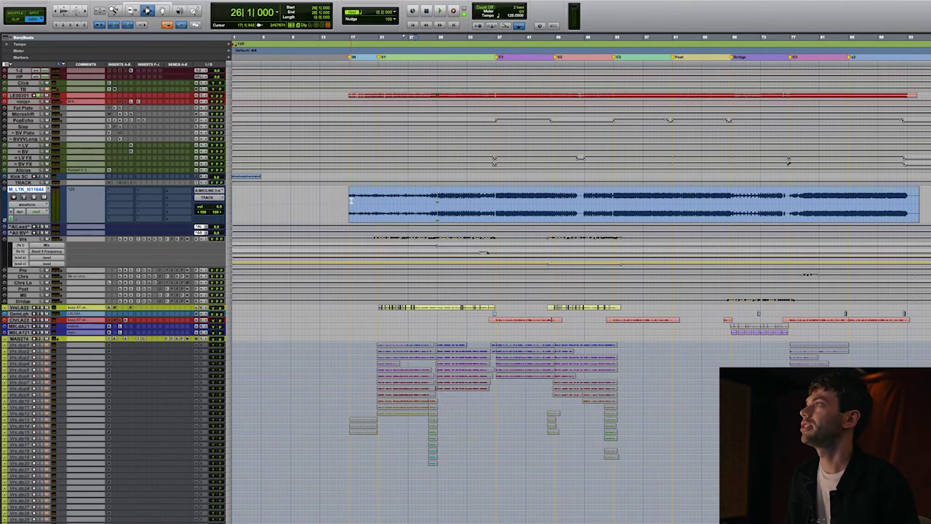
- Select the whole clip on the M_LTK instrumental track and turn on the Clip Gain Info display
{"action": "left_click_drag", "start_coordinate": [353, 201], "coordinate": [538, 196]}
{"action": "double_click", "coordinate": [526, 194]}
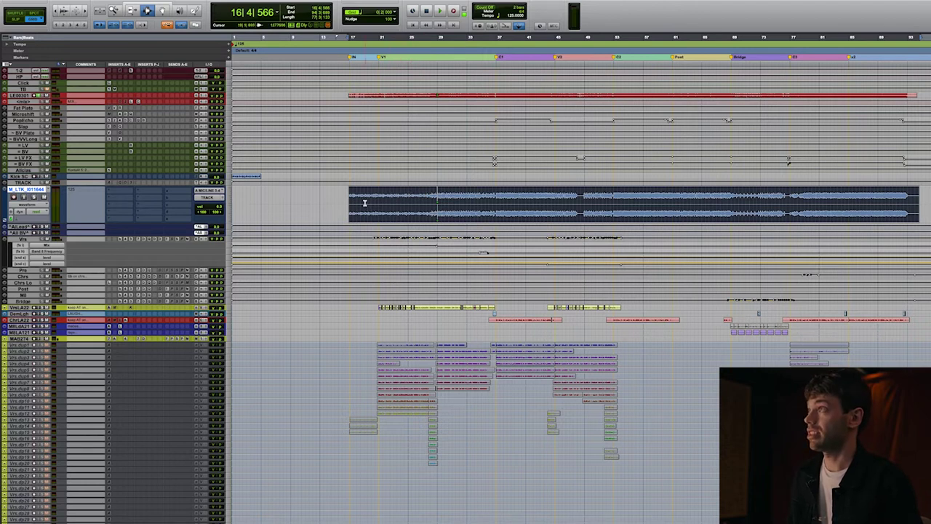
{"action": "left_click", "coordinate": [335, 201]}
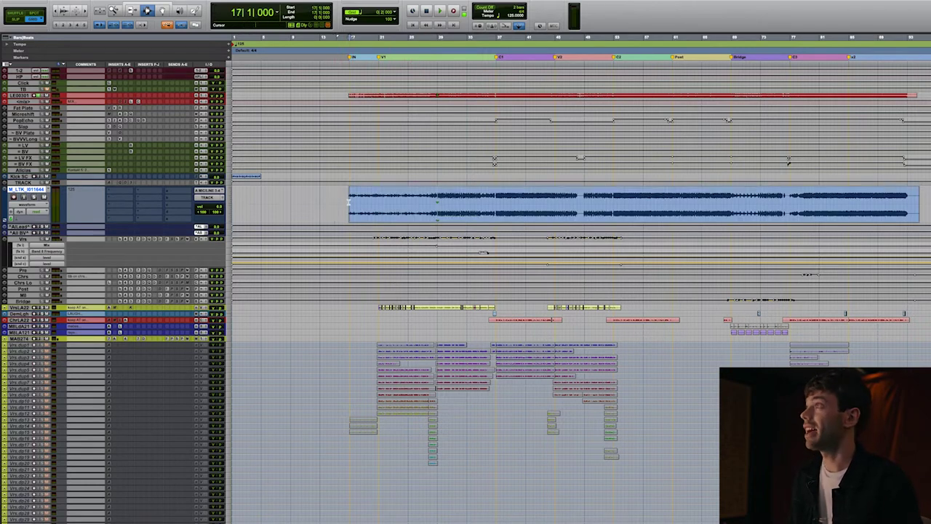
{"action": "left_click", "coordinate": [349, 202]}
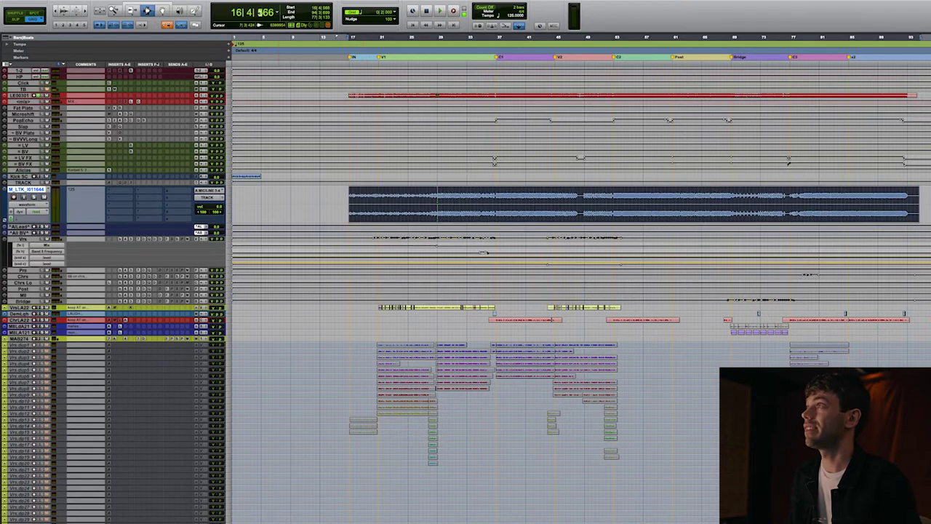
{"action": "left_click", "coordinate": [91, 0]}
{"action": "mouse_move", "coordinate": [98, 36]}
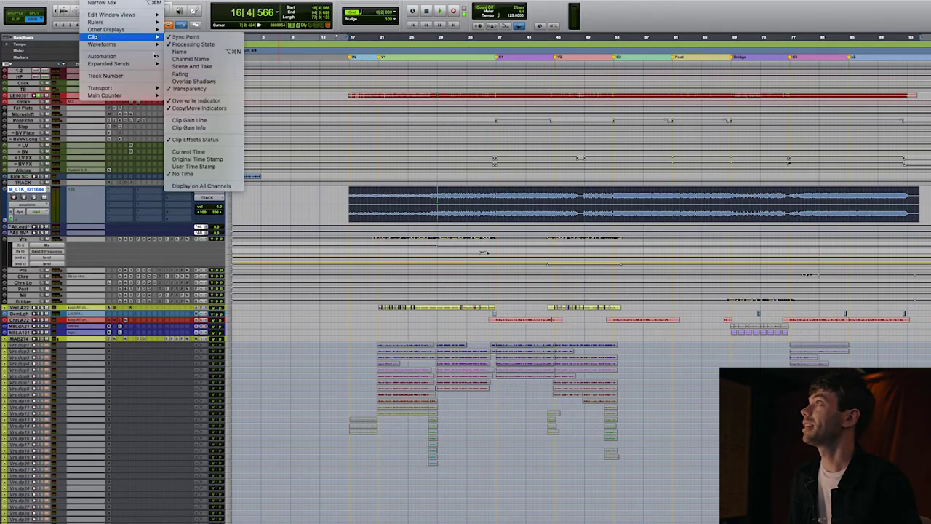
{"action": "left_click", "coordinate": [188, 127]}
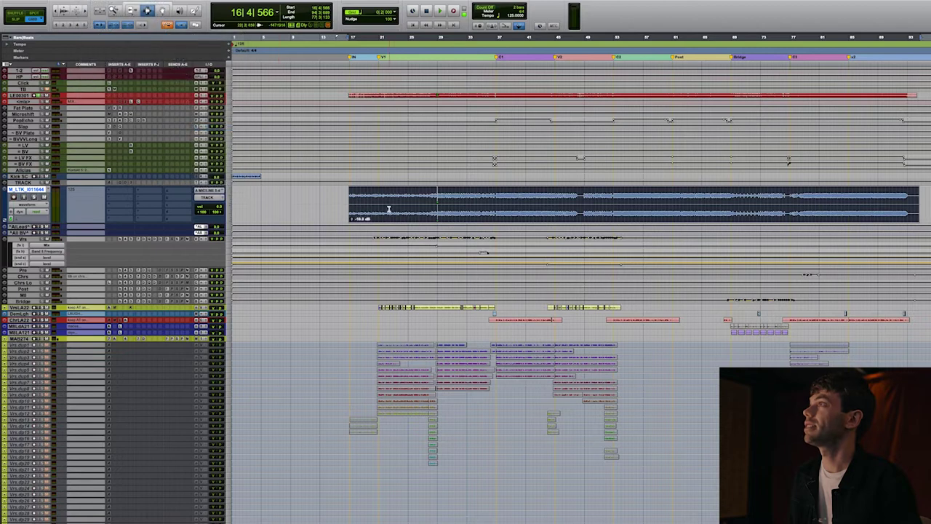
- Enlarge the Click track and play the soloed instrumental from the start of its clip to check it against the click
{"action": "left_click_drag", "start_coordinate": [35, 85], "coordinate": [35, 118]}
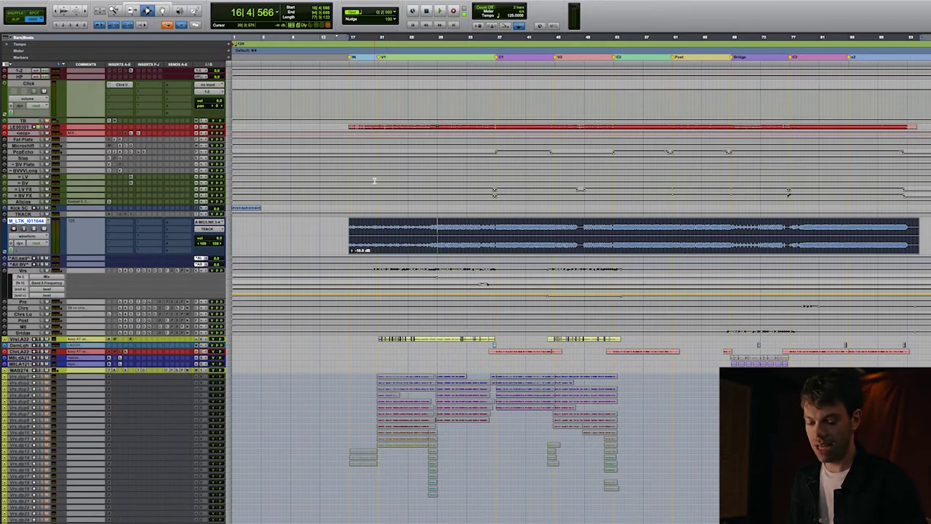
{"action": "left_click", "coordinate": [351, 247]}
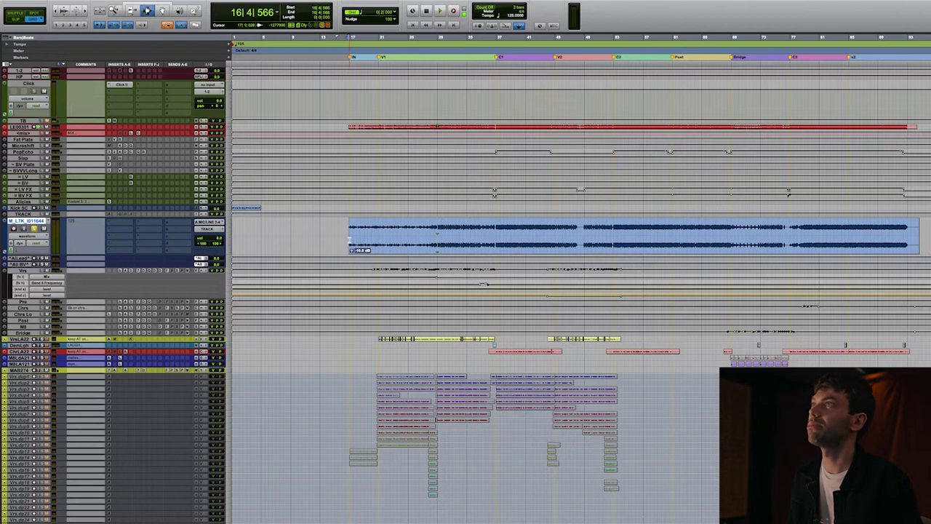
{"action": "key", "text": "space"}
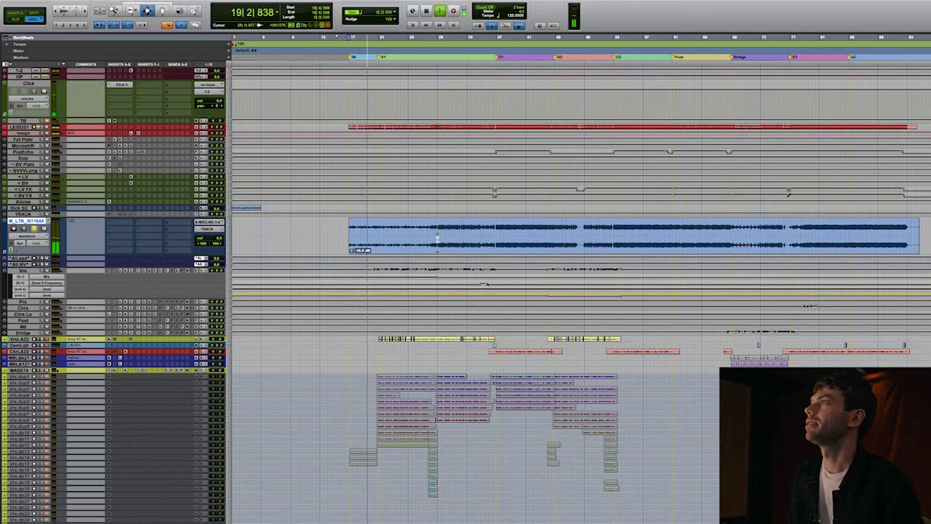
{"action": "key", "text": "space"}
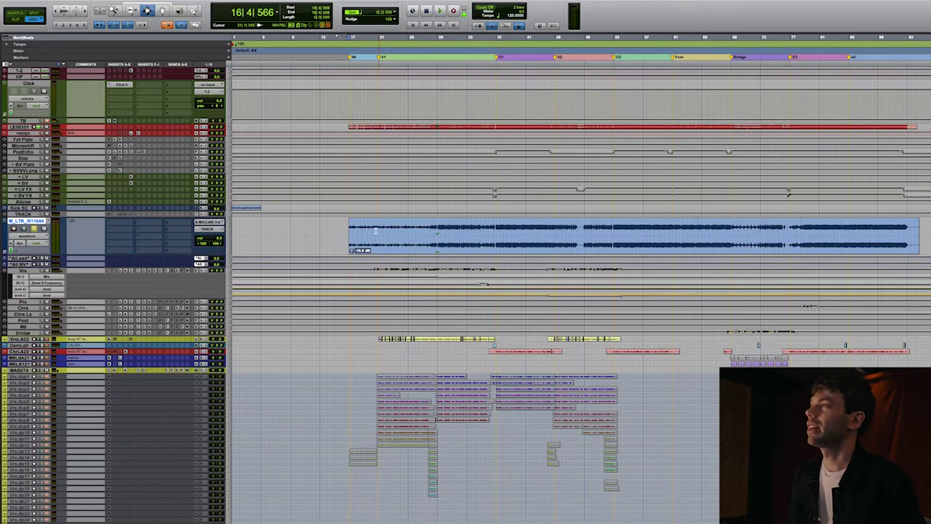
- Place the cursor at 16|3|000 on the instrumental track and switch the session to manual tempo from the Transport window
{"action": "scroll", "coordinate": [449, 240], "scroll_direction": "down", "scroll_amount": 1}
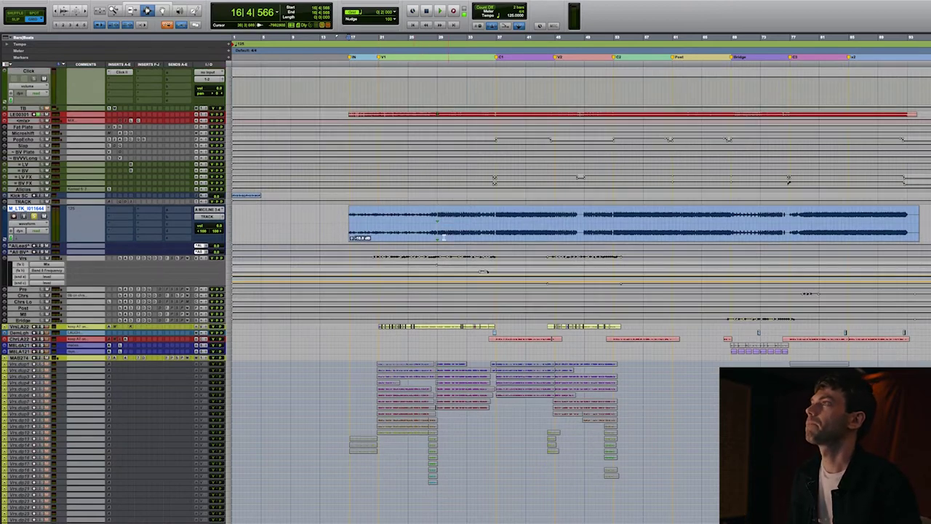
{"action": "left_click_drag", "start_coordinate": [377, 221], "coordinate": [340, 223]}
{"action": "left_click", "coordinate": [347, 221]}
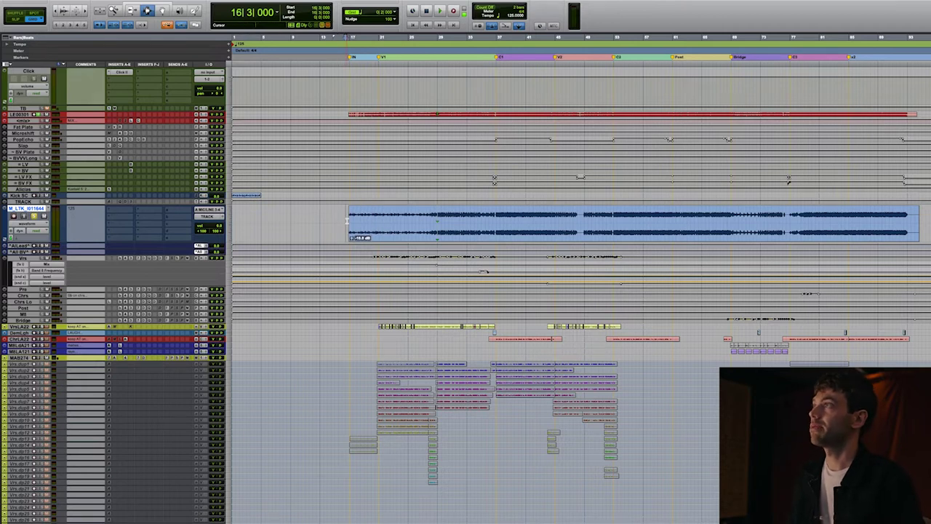
{"action": "key", "text": "super+1"}
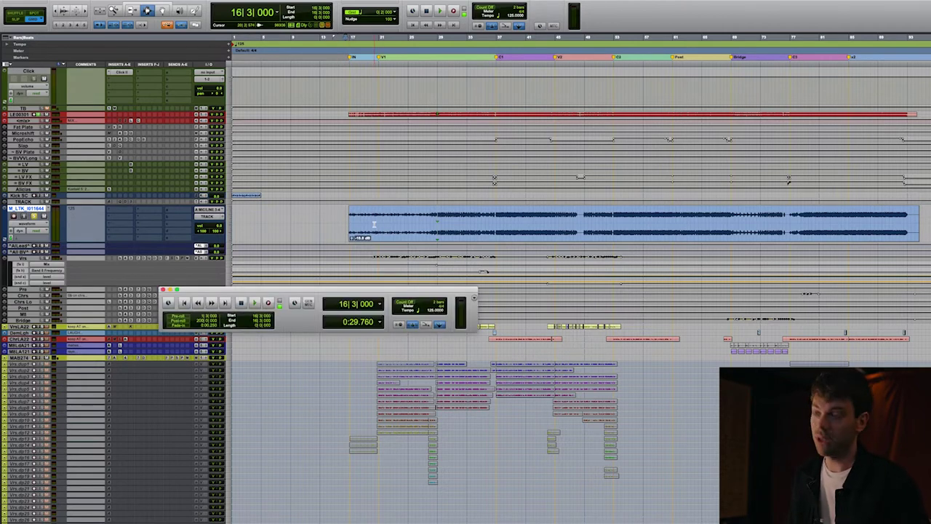
{"action": "left_click", "coordinate": [440, 324]}
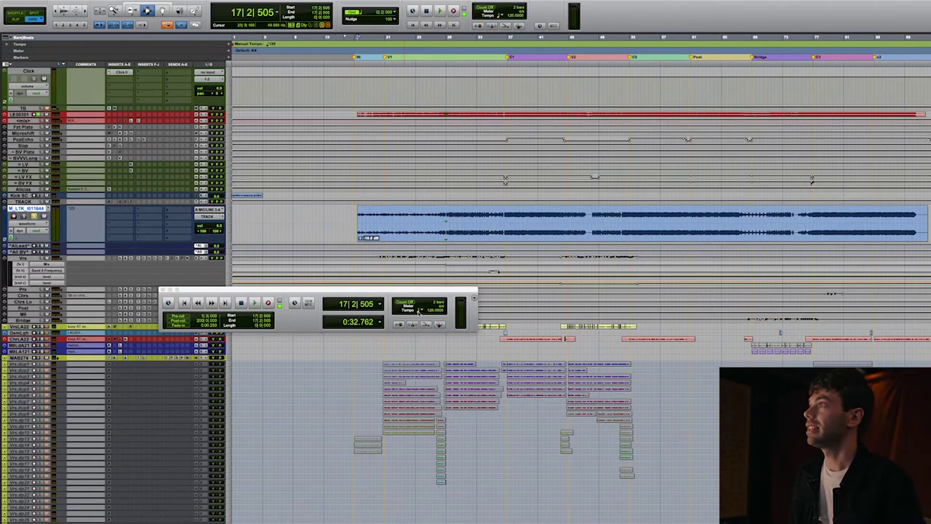
- Play the instrumental against the click in manual tempo mode and set the manual tempo to 125
{"action": "key", "text": "space"}
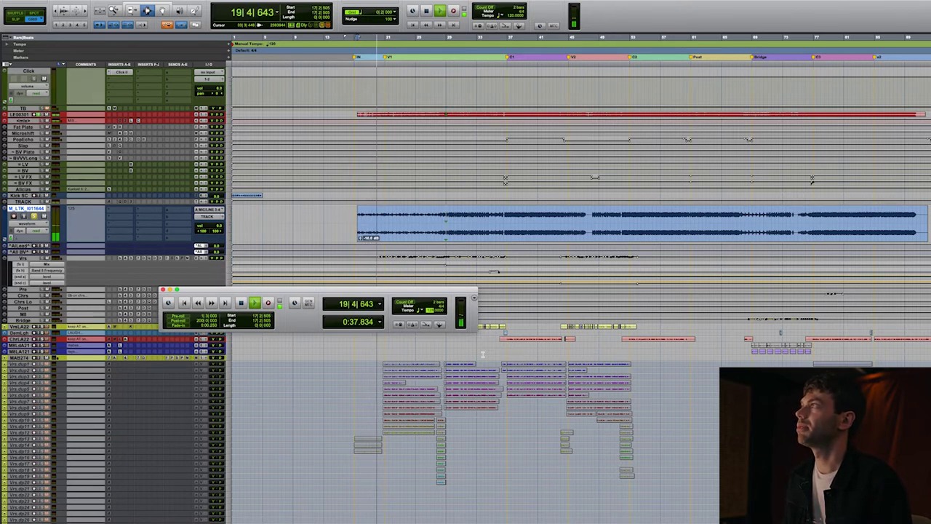
{"action": "key", "text": "space"}
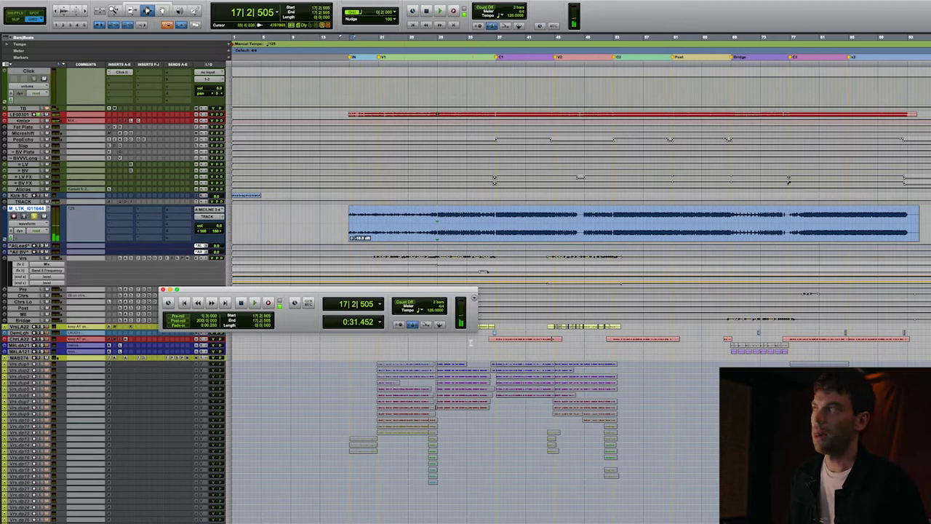
- Play the instrumental from its clip start against the click at the manual tempo and close the Transport window
{"action": "key", "text": "space"}
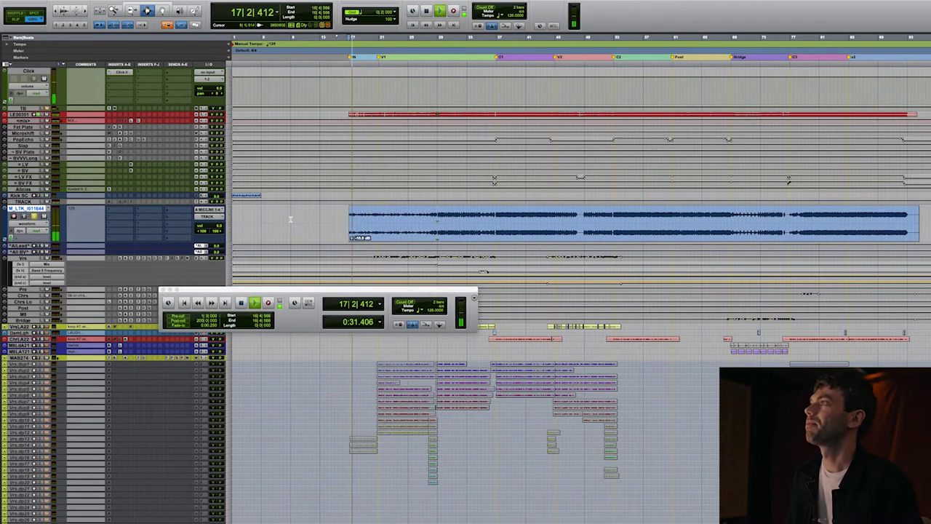
{"action": "key", "text": "KP_Enter"}
{"action": "key", "text": "Return"}
{"action": "key", "text": "super+KP_1"}
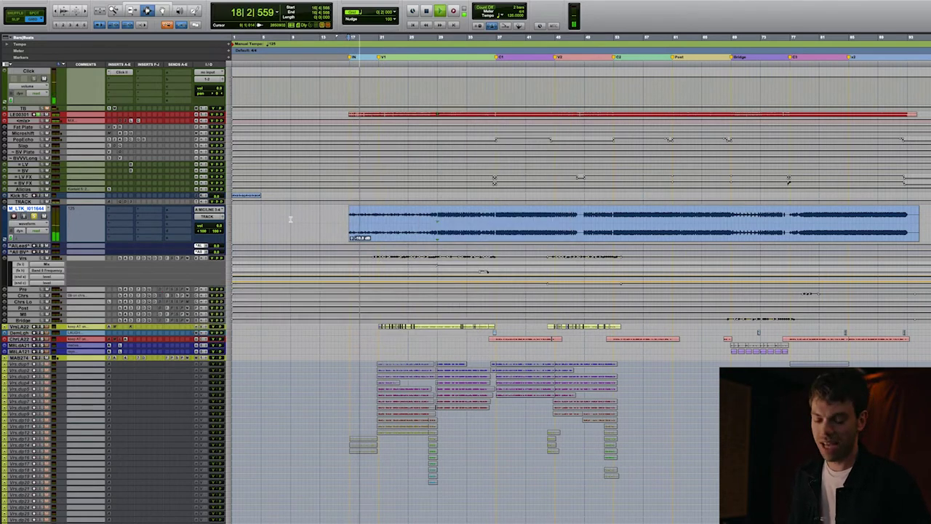
{"action": "key", "text": "space"}
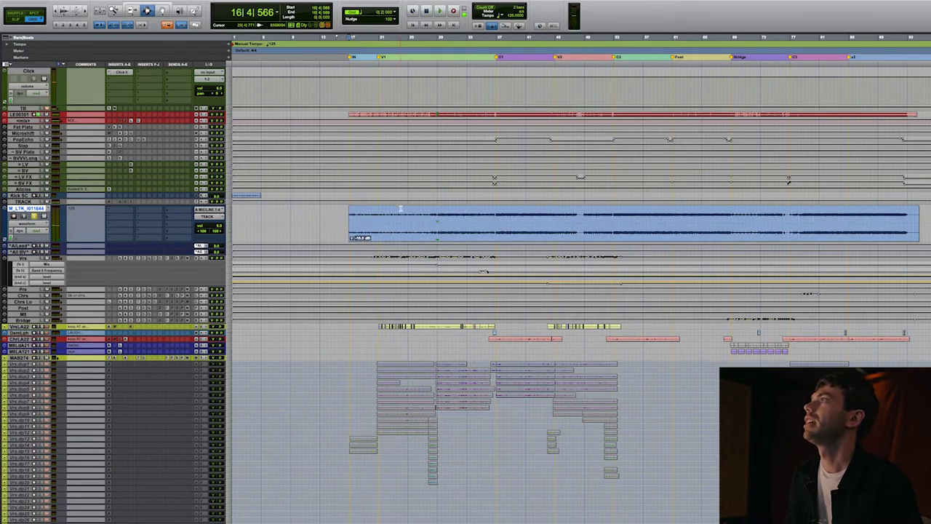
- Select the full length of the M_LTK instrumental clip and return the cursor to just before the clip's start
{"action": "left_click", "coordinate": [377, 218]}
{"action": "left_click", "coordinate": [377, 220]}
{"action": "scroll", "coordinate": [437, 216], "scroll_direction": "up", "scroll_amount": 2}
{"action": "key", "text": "super+alt+bracketright"}
{"action": "left_click_drag", "start_coordinate": [346, 238], "coordinate": [927, 245]}
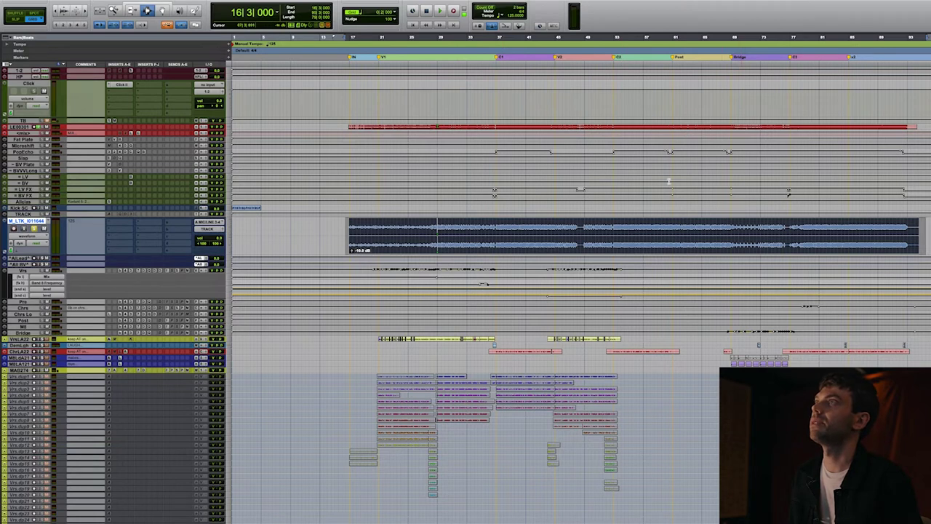
{"action": "left_click", "coordinate": [344, 231]}
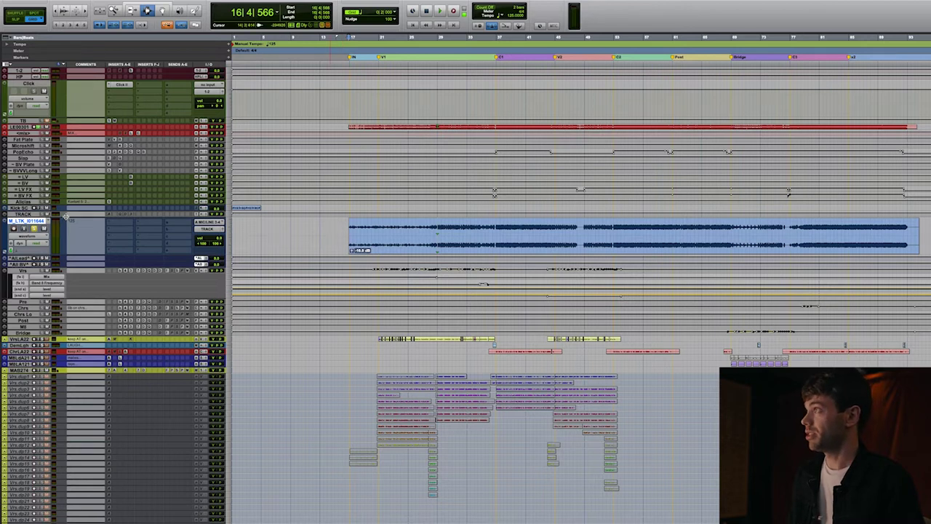
- Enlarge the TRACK aux track and show its Auto-Key plug-in, closing the plug-in window again
{"action": "left_click_drag", "start_coordinate": [67, 217], "coordinate": [82, 243]}
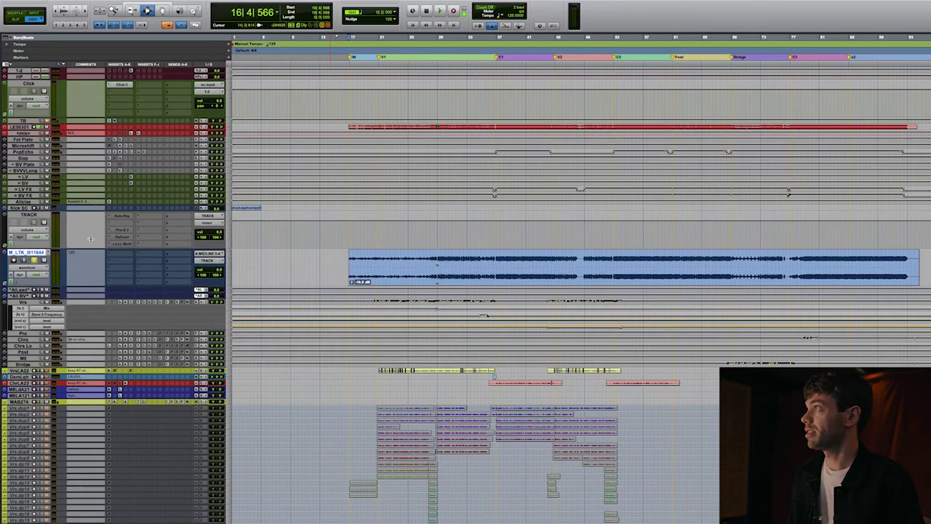
{"action": "left_click", "coordinate": [119, 217]}
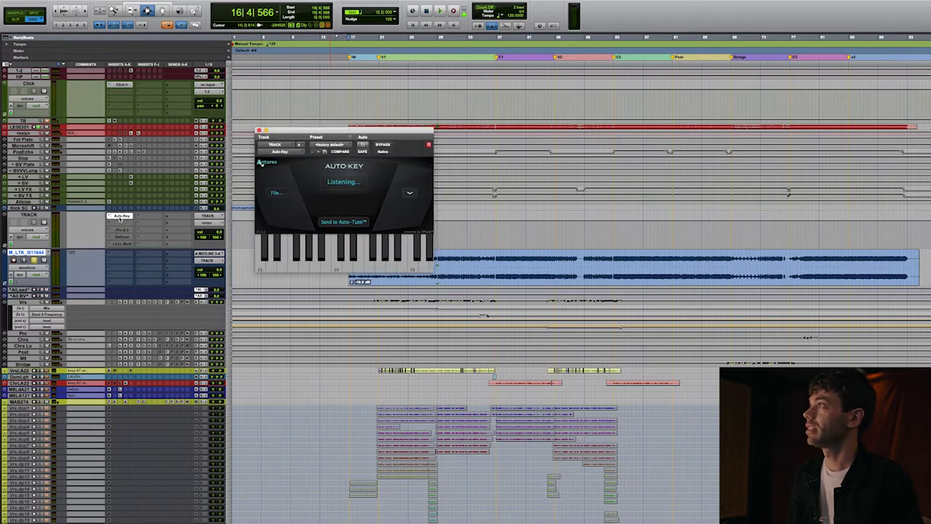
{"action": "left_click", "coordinate": [119, 217]}
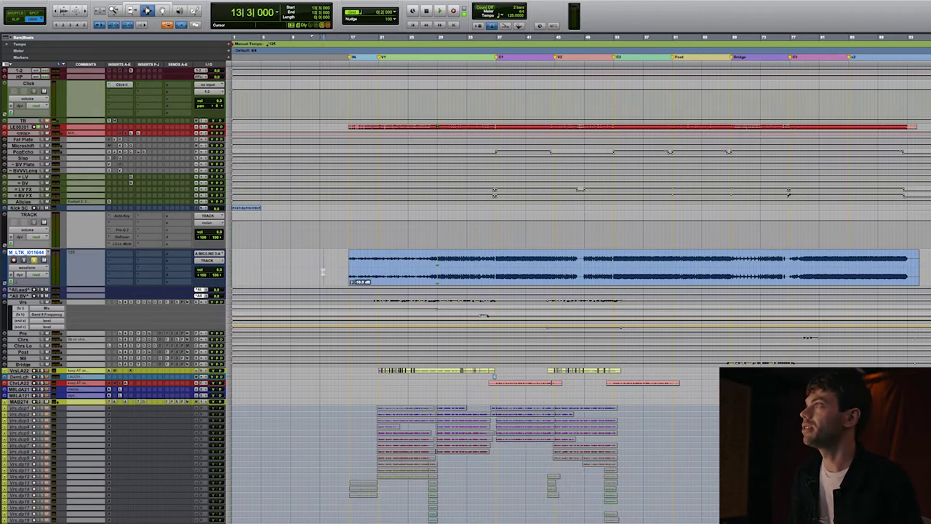
- Play the start of the instrumental and sound the A and B notes on the MIDI Keyboard to find the song's key
{"action": "key", "text": "space"}
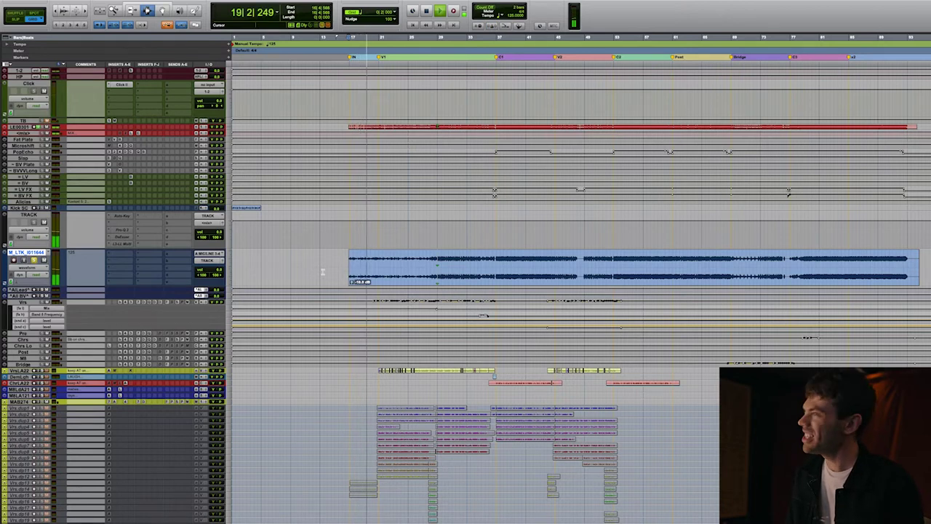
{"action": "key", "text": "space"}
{"action": "key", "text": "shift+k"}
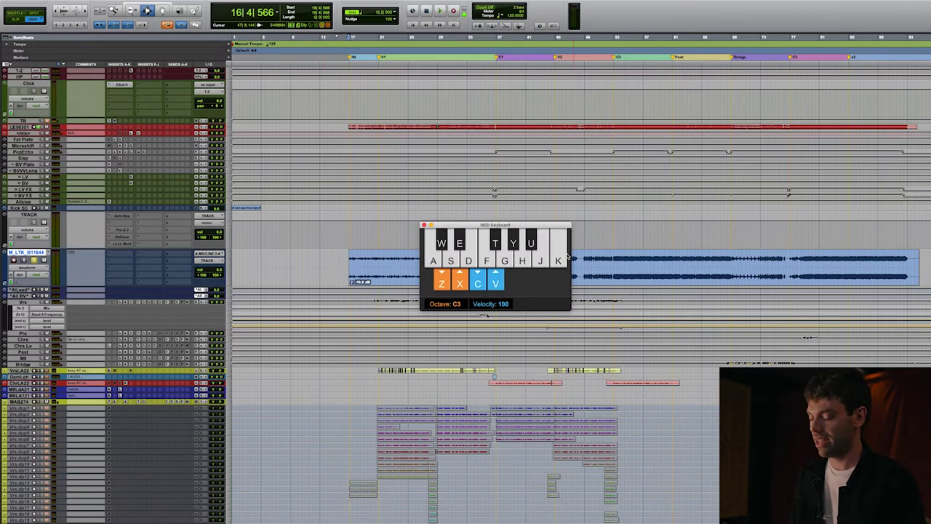
{"action": "key", "text": "h"}
{"action": "key", "text": "j"}
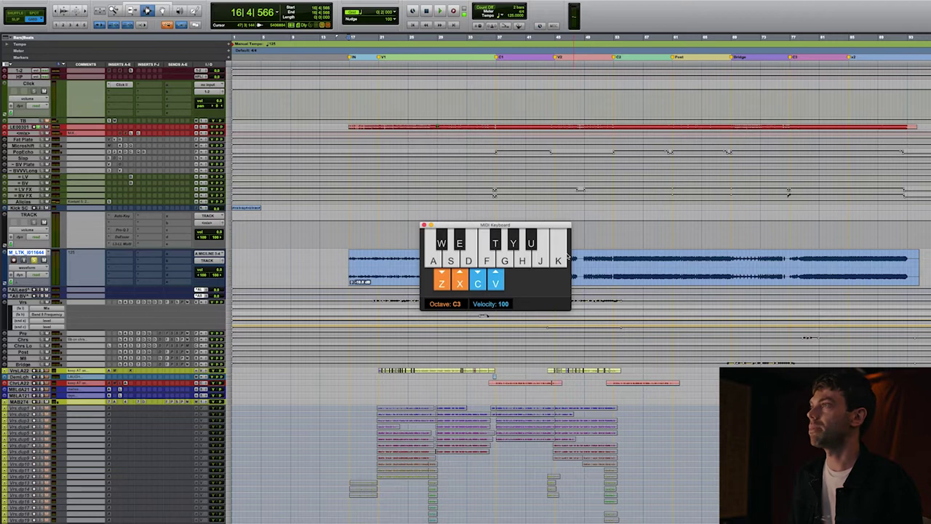
{"action": "key", "text": "j"}
{"action": "key", "text": "super+shift+k"}
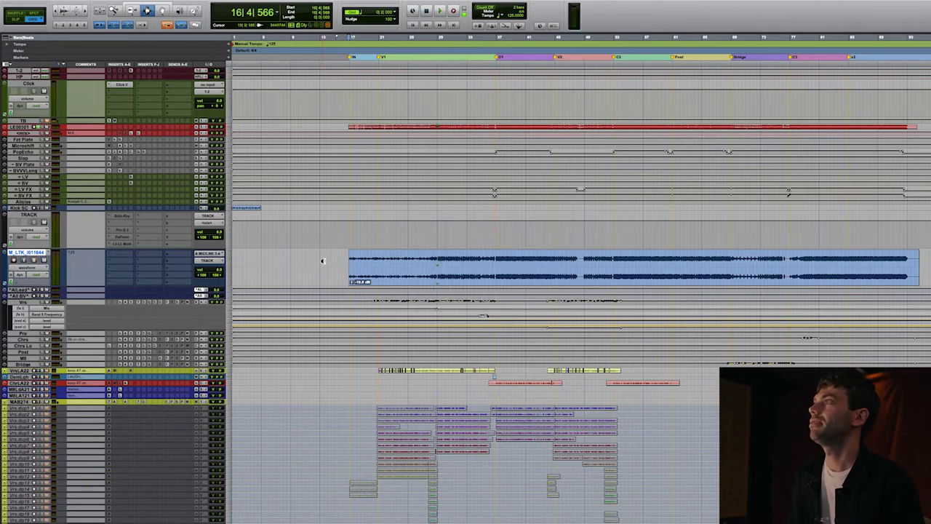
- Reduce the instrumental track's height and look over the ad-lib, effects and background vocal tracks and their edit groups
{"action": "key", "text": "ctrl+Down"}
{"action": "scroll", "coordinate": [233, 303], "scroll_direction": "down", "scroll_amount": 5}
{"action": "scroll", "coordinate": [240, 311], "scroll_direction": "down", "scroll_amount": 10}
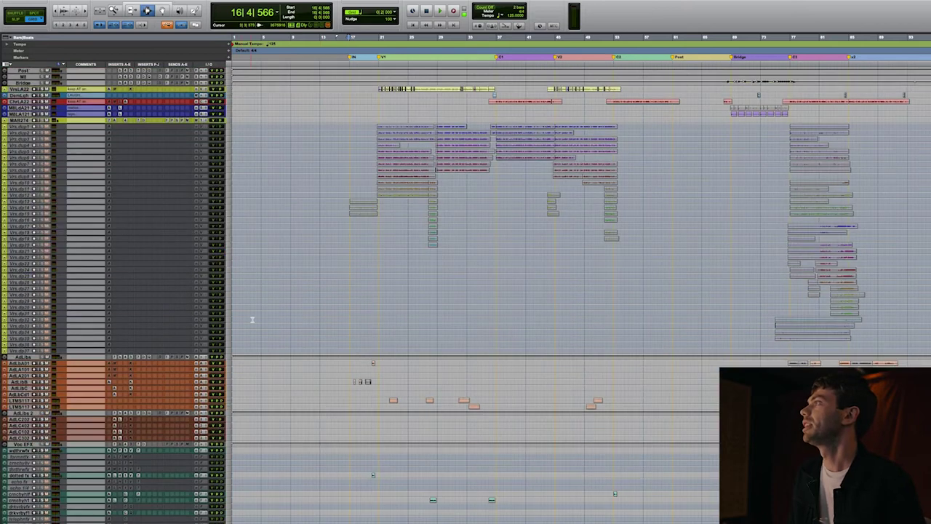
{"action": "scroll", "coordinate": [117, 436], "scroll_direction": "down", "scroll_amount": 4}
{"action": "scroll", "coordinate": [102, 455], "scroll_direction": "down", "scroll_amount": 5}
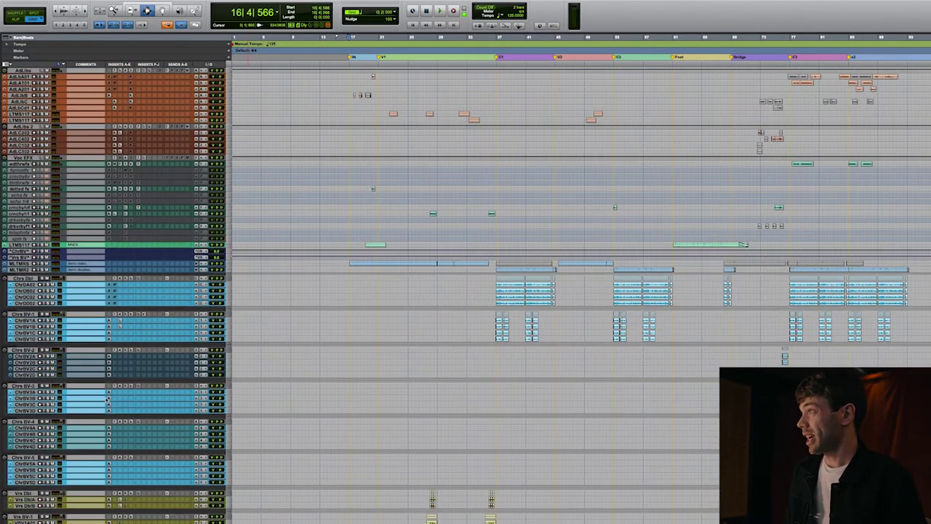
{"action": "scroll", "coordinate": [117, 407], "scroll_direction": "down", "scroll_amount": 4}
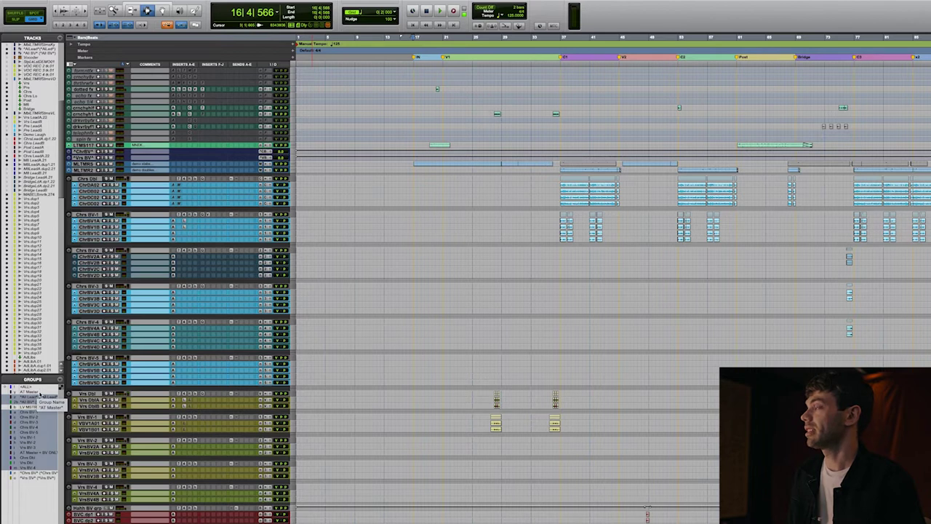
{"action": "key", "text": "ctrl+alt+super+l"}
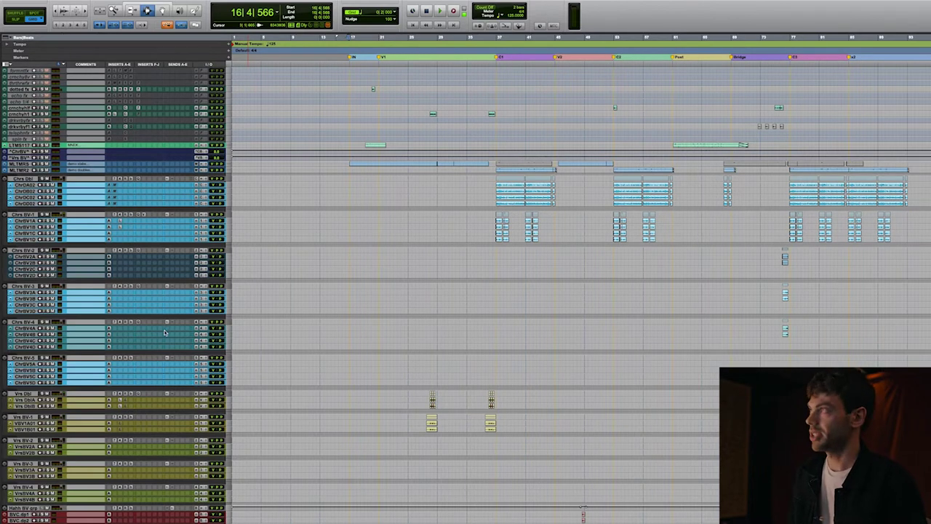
- Show the Auto-Tune Live plug-ins of the Chrs BV-2A and BV-2B tracks together, clear of the clips
{"action": "left_click", "coordinate": [108, 257]}
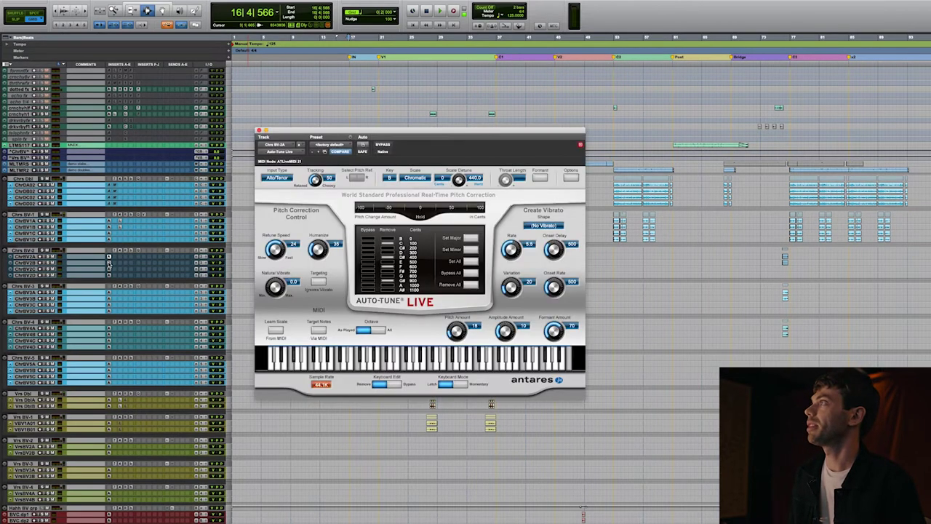
{"action": "left_click", "coordinate": [110, 266]}
{"action": "left_click_drag", "start_coordinate": [375, 130], "coordinate": [173, 3]}
{"action": "left_click", "coordinate": [73, 123]}
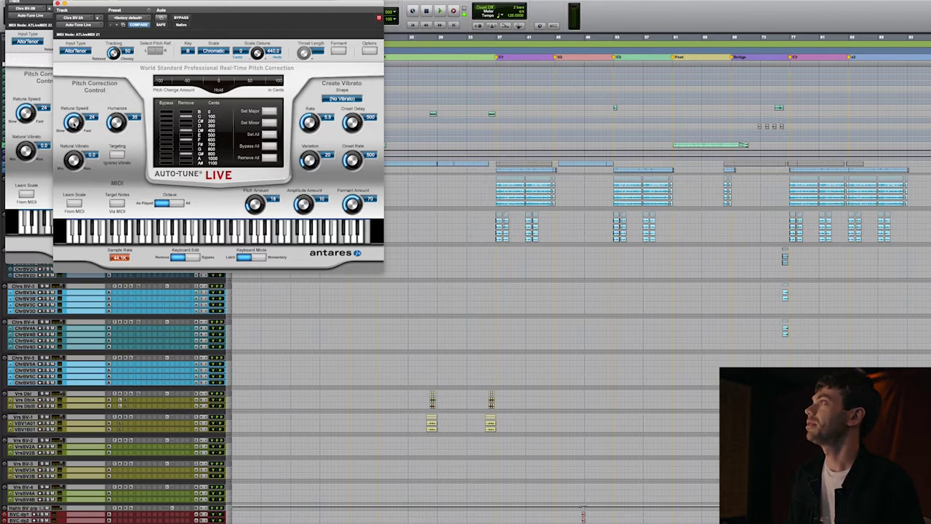
- Examine the key choices and removed scale notes in Auto-Tune Live on Chrs BV-2A, and close all plug-in windows
{"action": "left_click", "coordinate": [188, 50]}
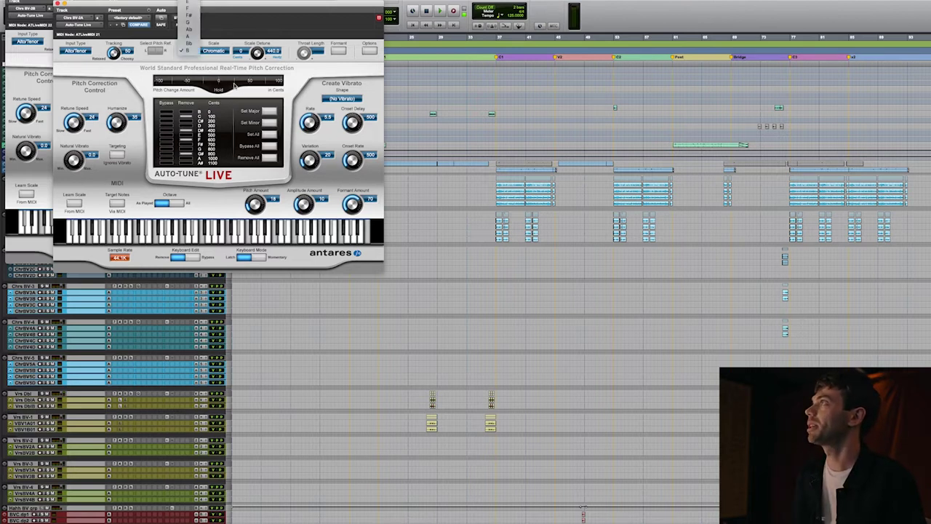
{"action": "left_click", "coordinate": [234, 86]}
{"action": "left_click", "coordinate": [272, 124]}
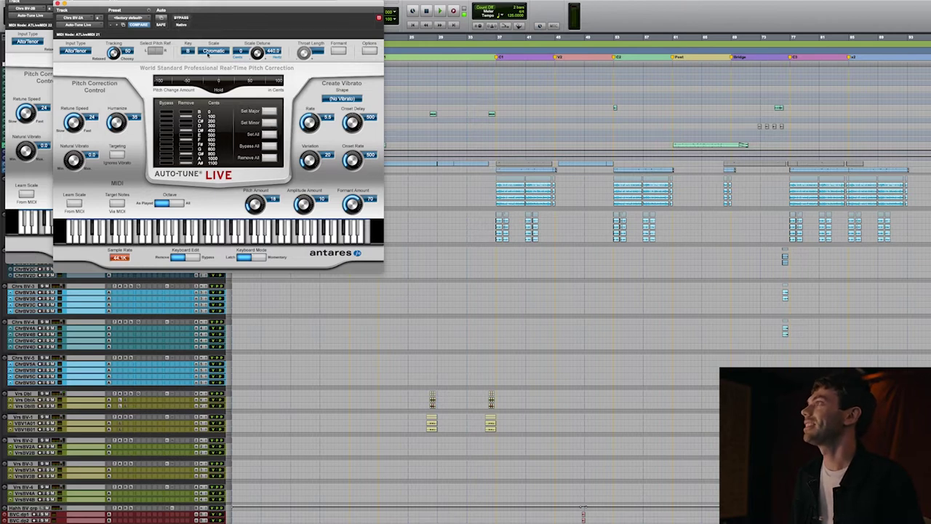
{"action": "left_click_drag", "start_coordinate": [207, 17], "coordinate": [209, 33]}
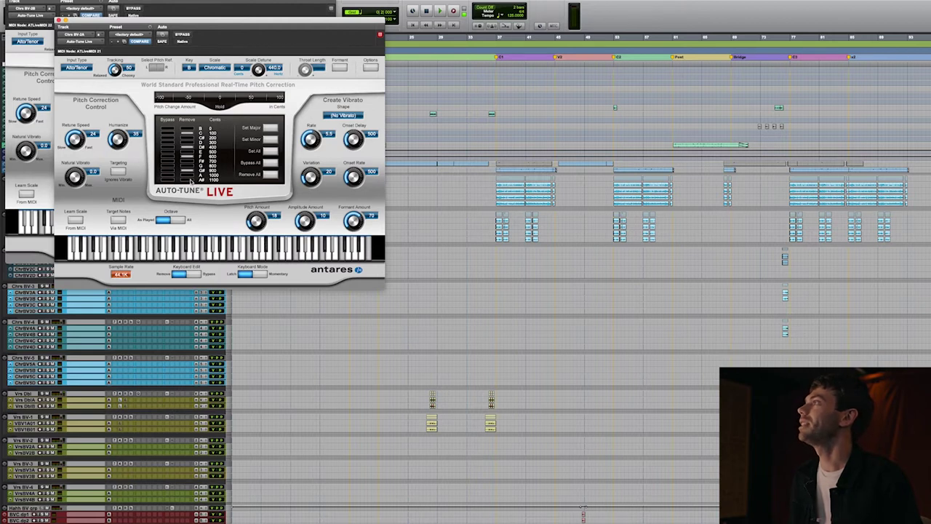
{"action": "left_click_drag", "start_coordinate": [94, 30], "coordinate": [99, 38]}
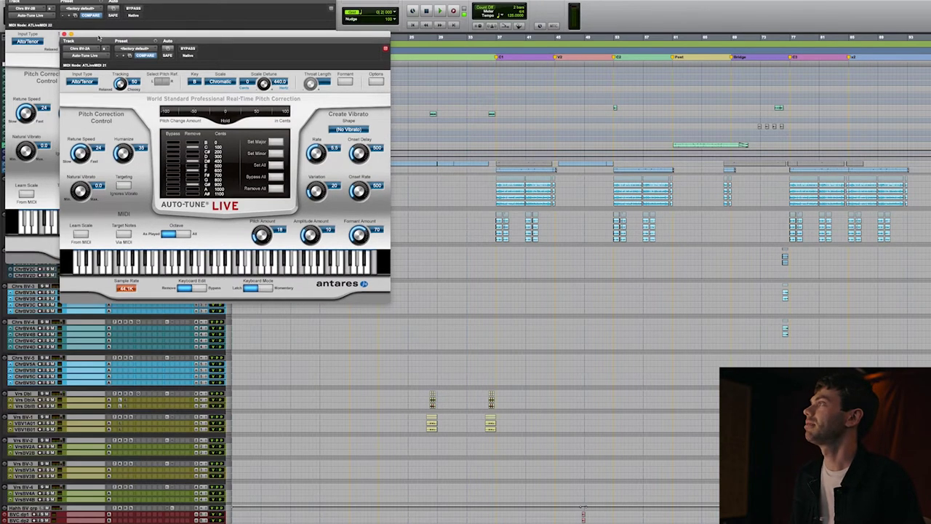
{"action": "left_click", "coordinate": [64, 35], "text": "alt"}
- Select a short range starting at 17|3|000 on the Click track, move it to the TB track and enlarge that track
{"action": "scroll", "coordinate": [420, 328], "scroll_direction": "up", "scroll_amount": 18}
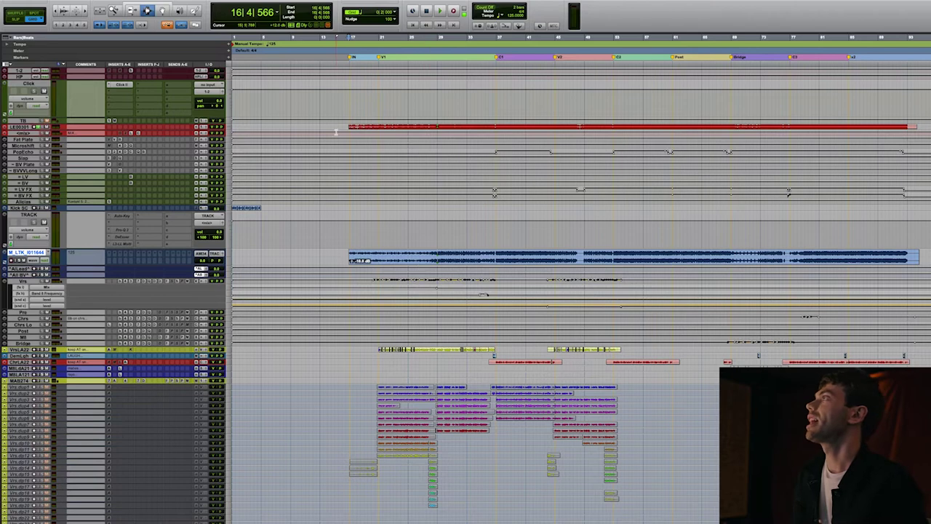
{"action": "left_click_drag", "start_coordinate": [369, 91], "coordinate": [352, 96]}
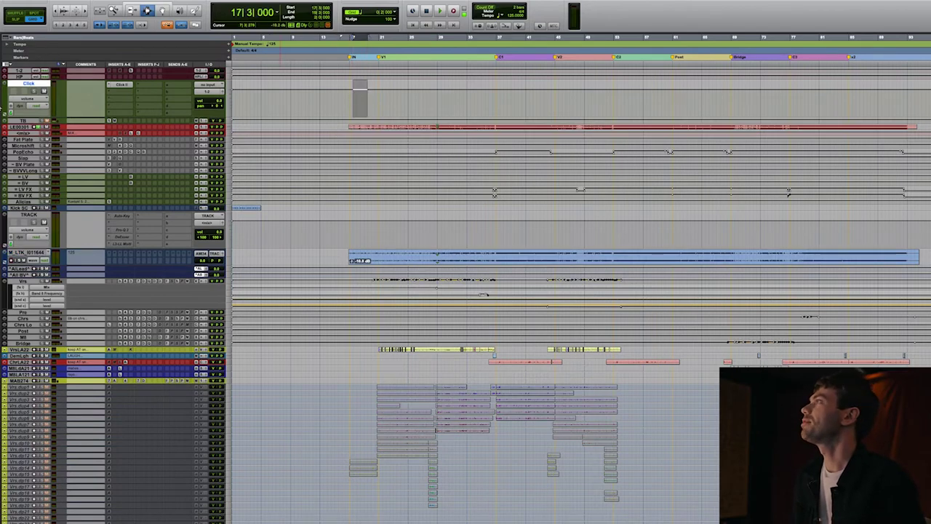
{"action": "left_click", "coordinate": [21, 121]}
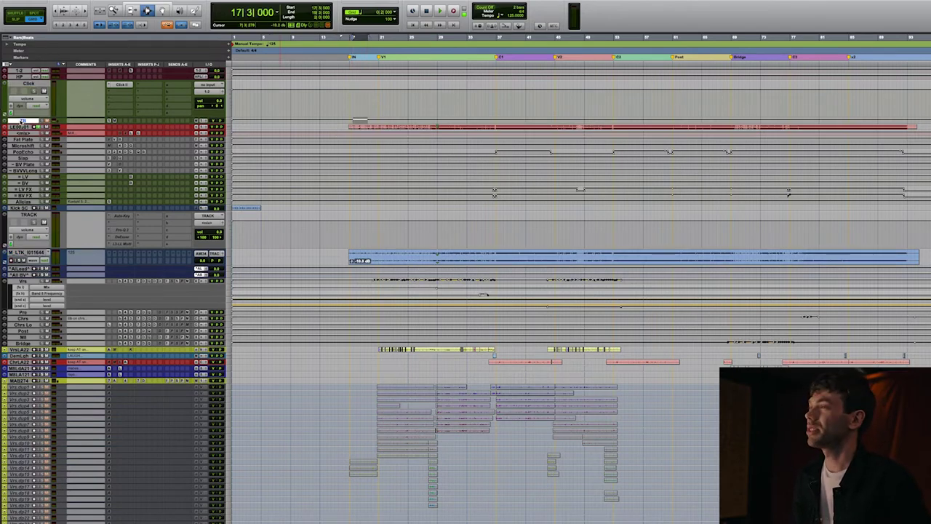
{"action": "key", "text": "ctrl+Up"}
{"action": "key", "text": "ctrl+Up"}
{"action": "key", "text": "ctrl+Up"}
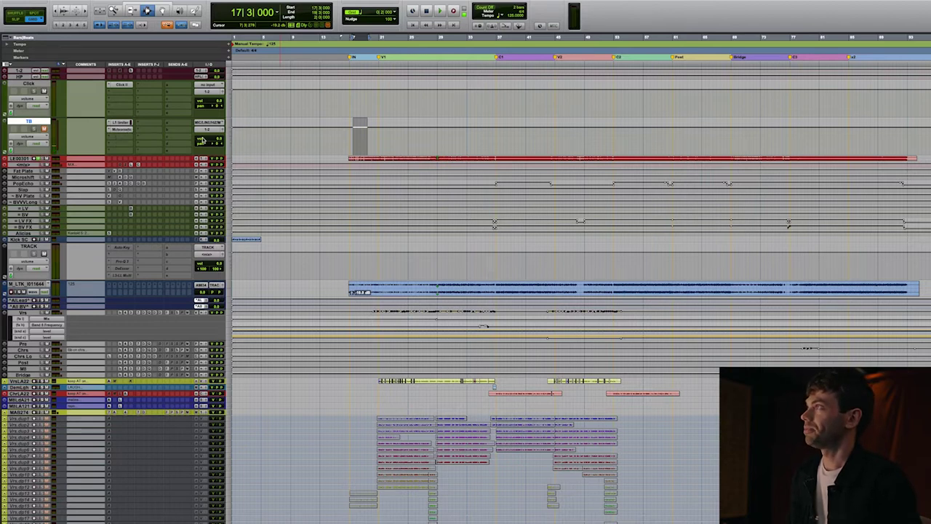
- View the Muteomatic plug-in on the TB track, close it, and check the plug-in choices for the track's next insert
{"action": "left_click", "coordinate": [122, 131]}
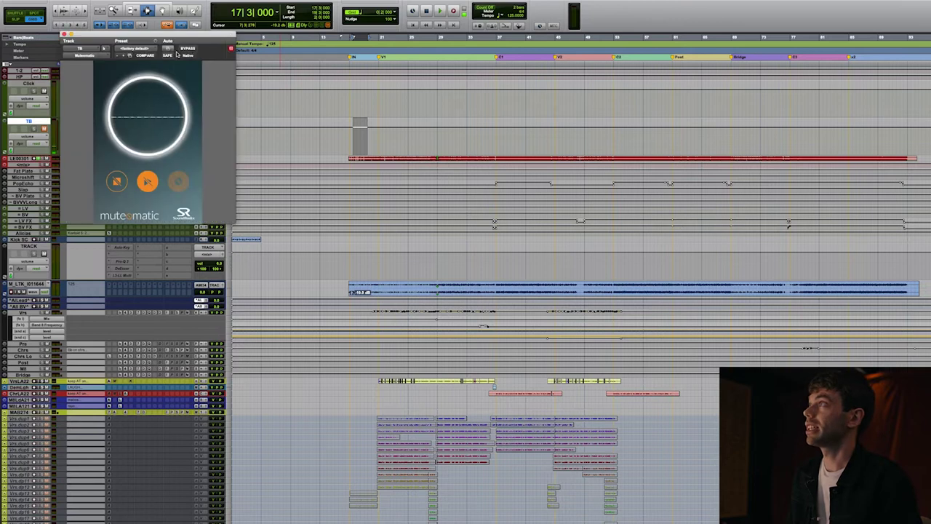
{"action": "left_click_drag", "start_coordinate": [180, 38], "coordinate": [325, 184]}
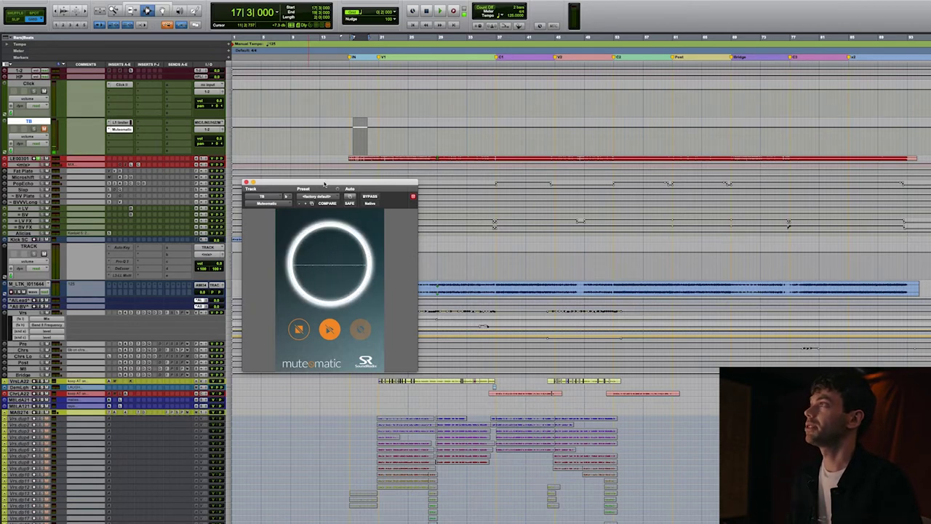
{"action": "left_click", "coordinate": [246, 182]}
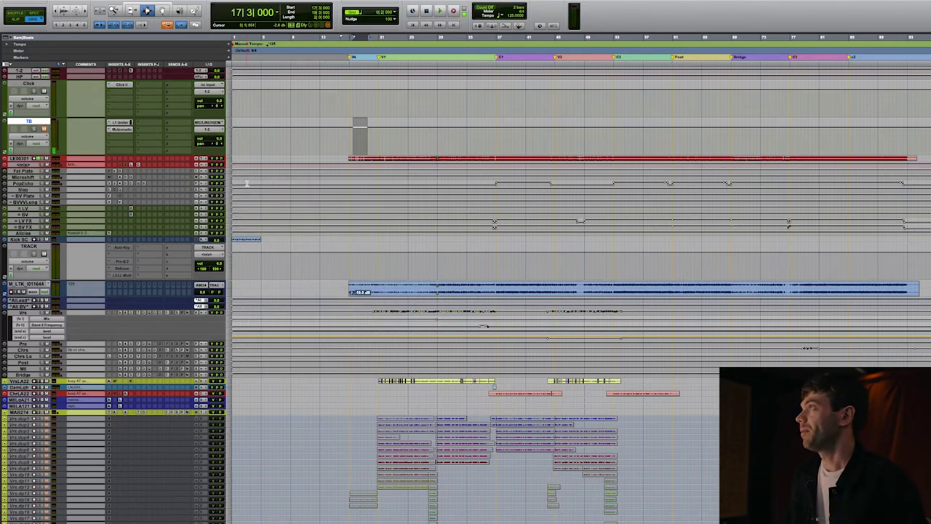
{"action": "left_click", "coordinate": [113, 142]}
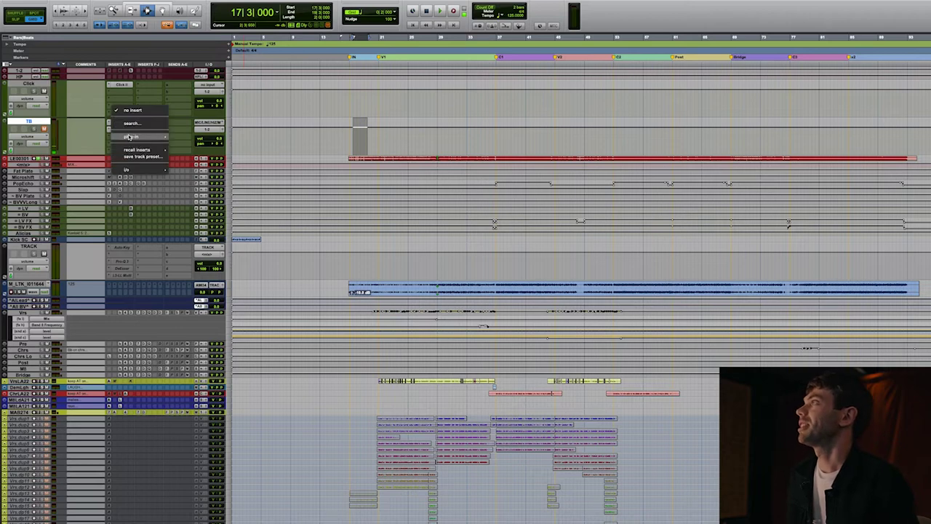
{"action": "left_click", "coordinate": [189, 163]}
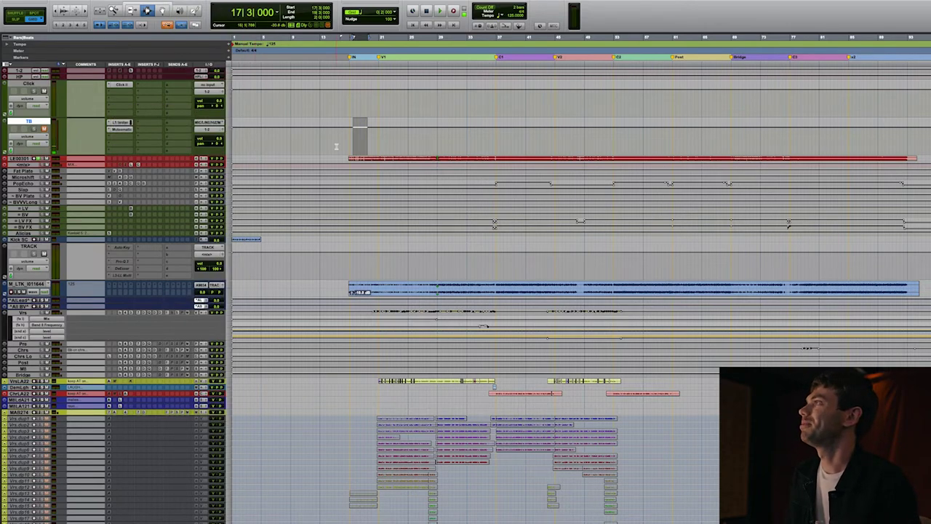
- Select the range from 17|1|000 to bar 37 on the TB track
{"action": "scroll", "coordinate": [342, 142], "scroll_direction": "down", "scroll_amount": 1}
{"action": "left_click_drag", "start_coordinate": [351, 136], "coordinate": [497, 135]}
{"action": "scroll", "coordinate": [359, 143], "scroll_direction": "up", "scroll_amount": 1}
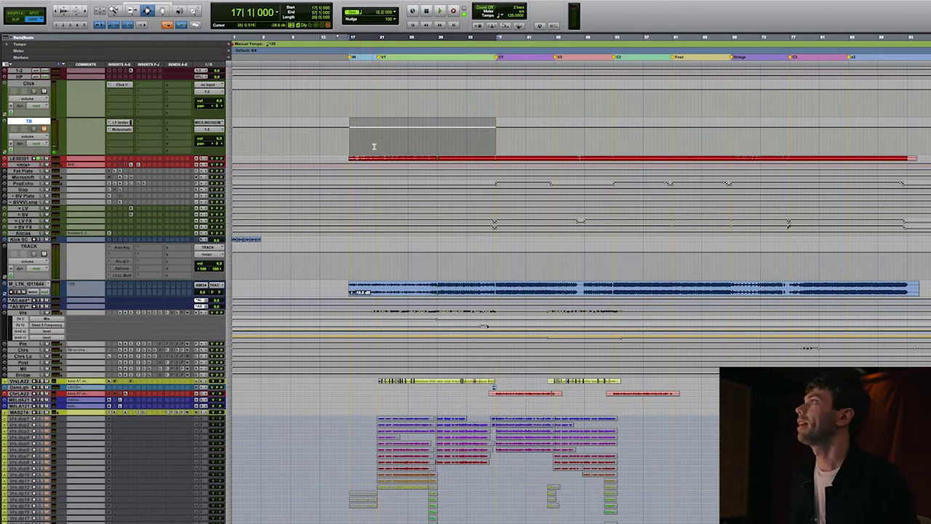
- Shrink the enlarged upper tracks, place the cursor at 17|3|000 on the MAB274 vocal track and increase that track's height
{"action": "scroll", "coordinate": [374, 145], "scroll_direction": "down", "scroll_amount": 3}
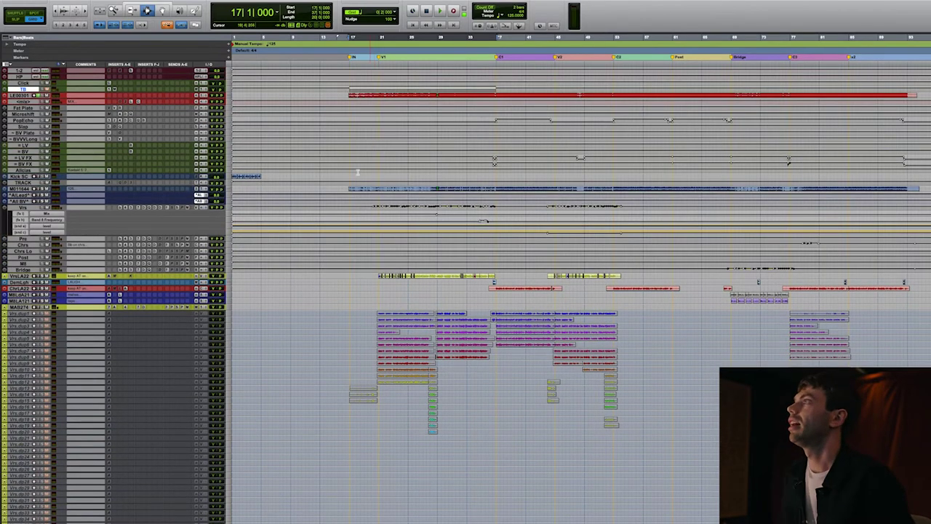
{"action": "scroll", "coordinate": [341, 276], "scroll_direction": "down", "scroll_amount": 3}
{"action": "left_click", "coordinate": [352, 251]}
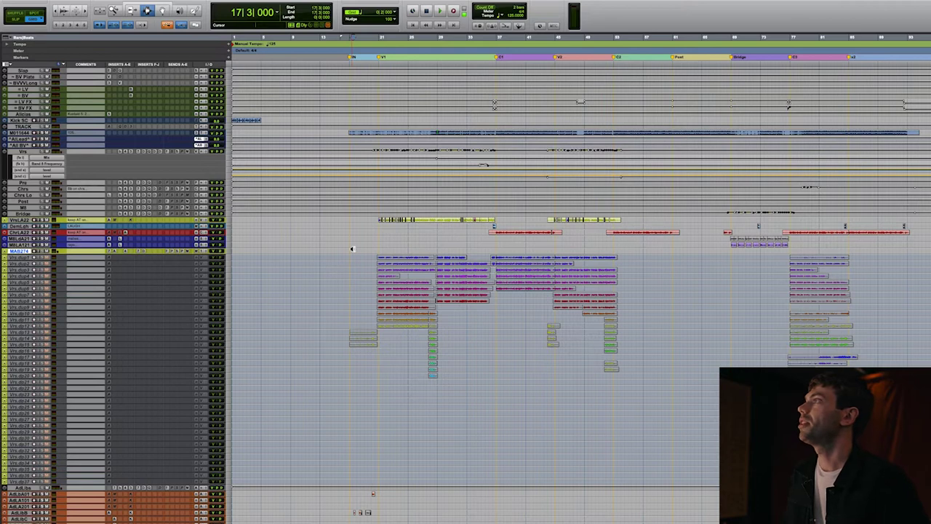
{"action": "key", "text": "ctrl+Up"}
{"action": "scroll", "coordinate": [26, 269], "scroll_direction": "down", "scroll_amount": 3}
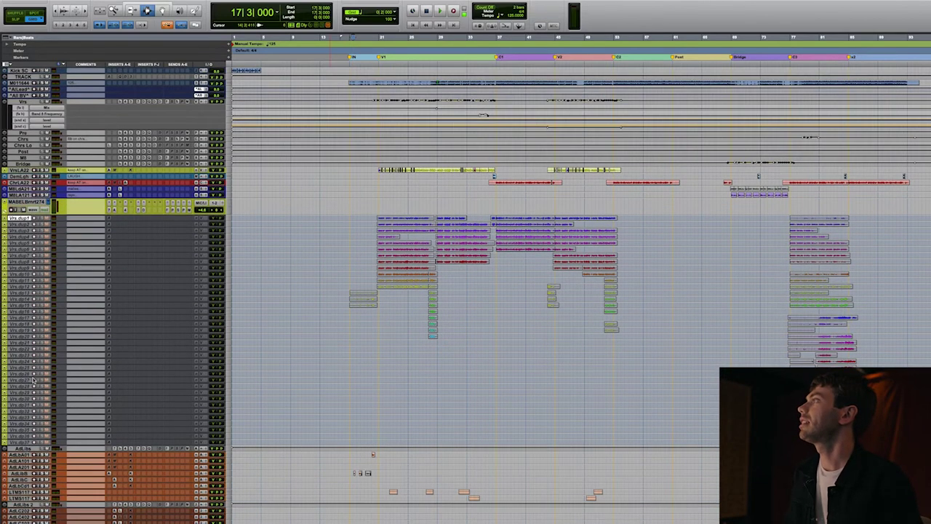
- Select the Vrs.dup tracks down to the last one, increase their height, and hide the gain info on their clips
{"action": "left_click", "coordinate": [27, 443], "text": "shift"}
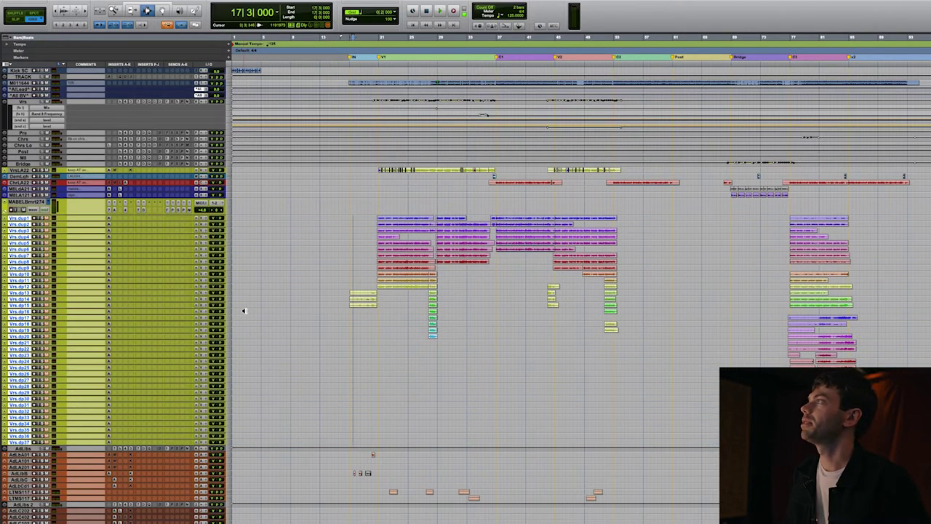
{"action": "key", "text": "ctrl+Up"}
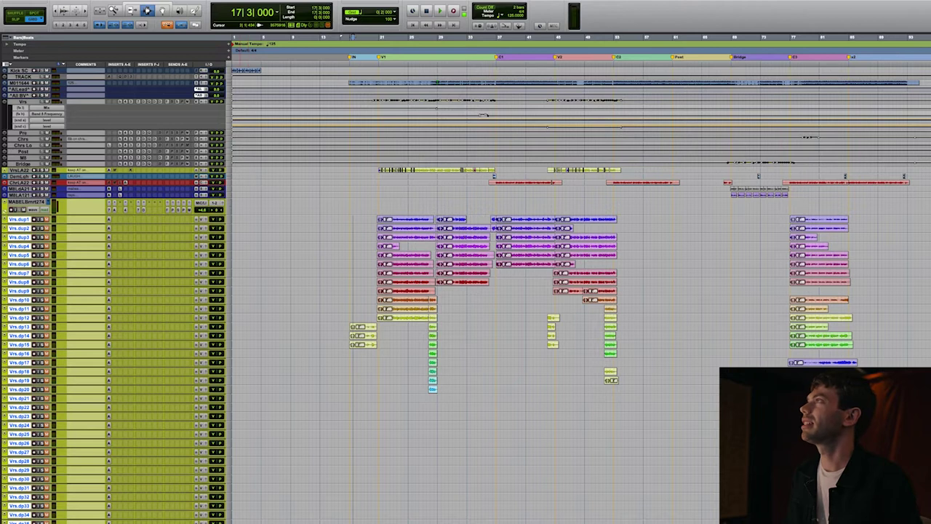
{"action": "left_click", "coordinate": [92, 1]}
{"action": "mouse_move", "coordinate": [102, 37]}
{"action": "left_click", "coordinate": [189, 129]}
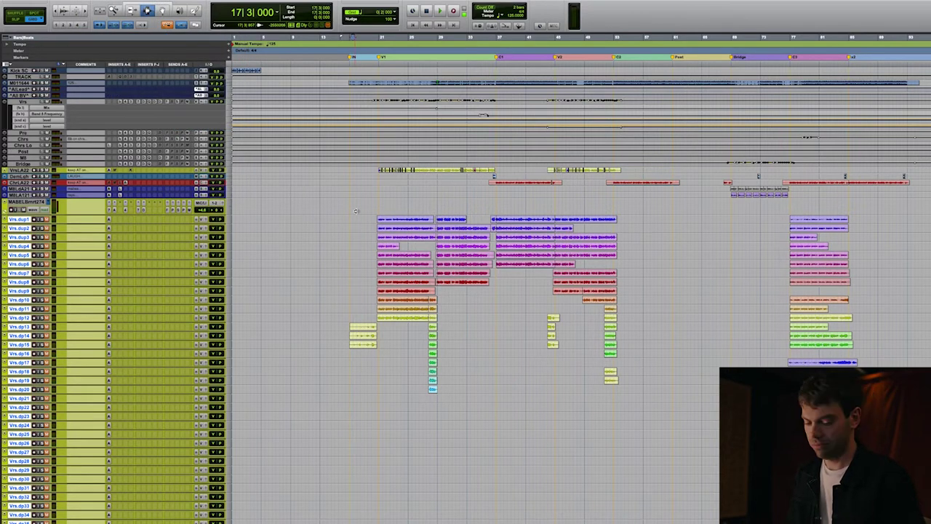
- Enter the comment "record track" for the main vocal track above the Vrs.dup tracks
{"action": "scroll", "coordinate": [240, 232], "scroll_direction": "up", "scroll_amount": 3}
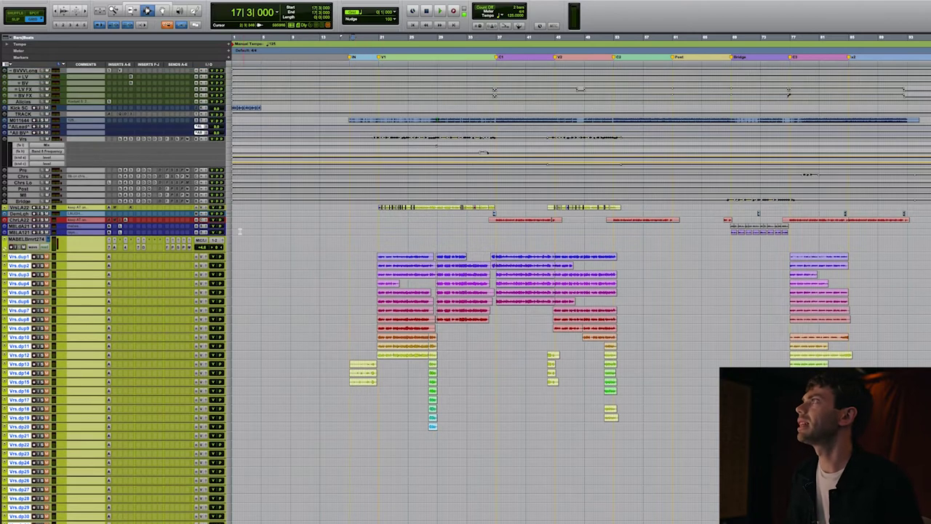
{"action": "left_click", "coordinate": [76, 245]}
{"action": "type", "text": "record it b"}
{"action": "type", "text": "ack"}
{"action": "key", "text": "Return"}
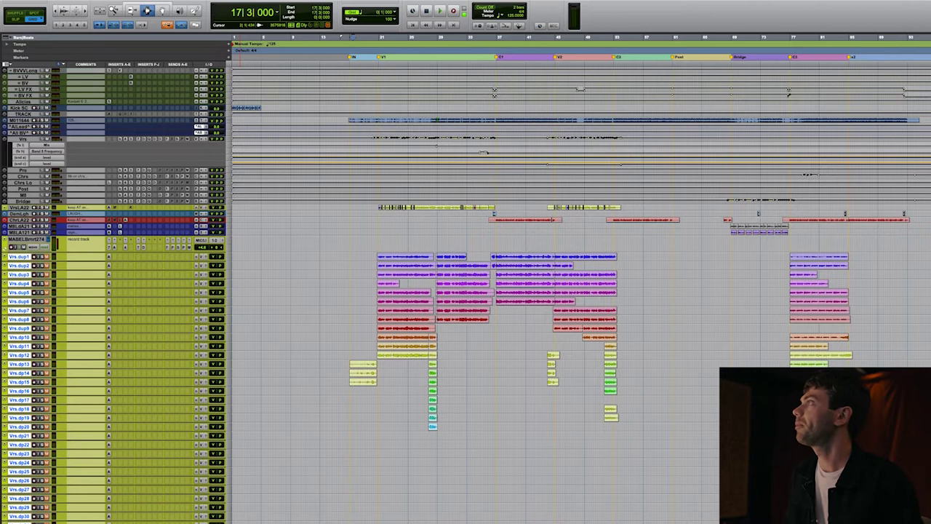
- Increase the height of the record track alone and view its EQ3 7-Band and C4 plug-ins
{"action": "left_click", "coordinate": [25, 240]}
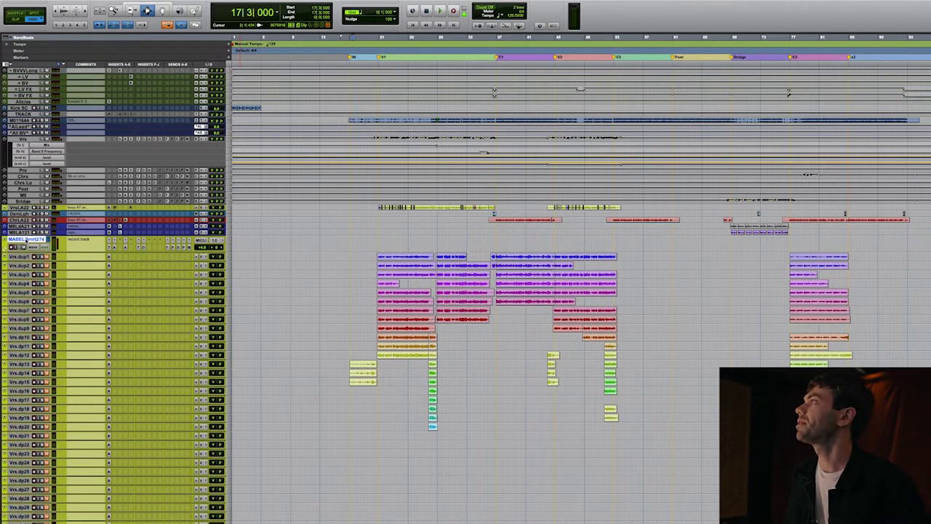
{"action": "key", "text": "ctrl+Up"}
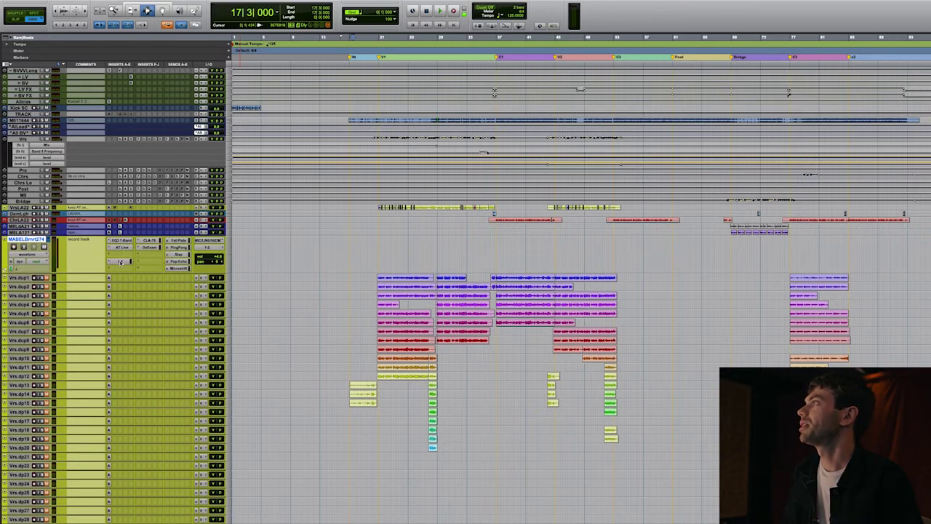
{"action": "left_click", "coordinate": [126, 241]}
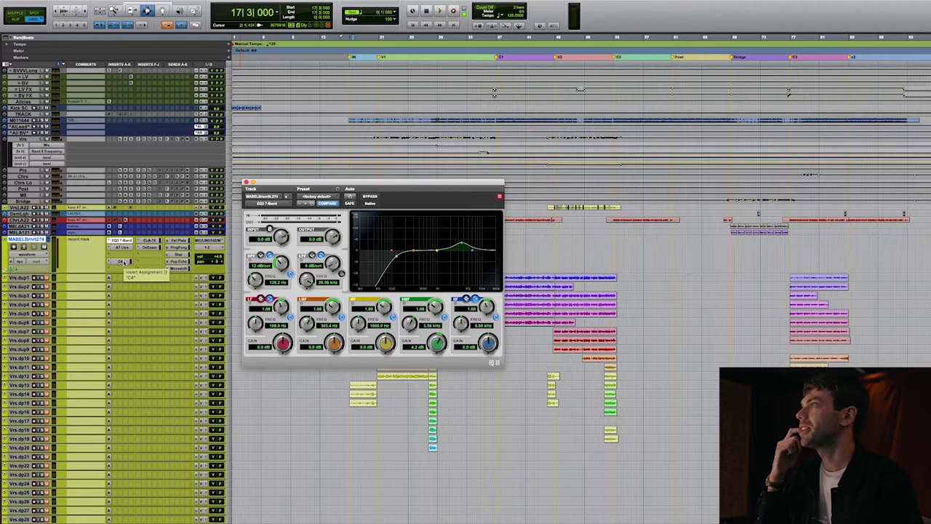
{"action": "left_click", "coordinate": [124, 261]}
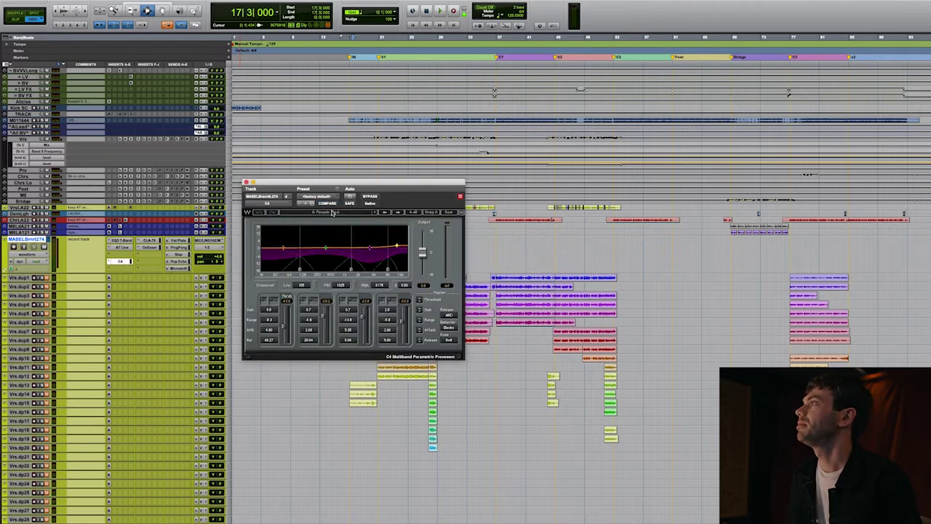
{"action": "left_click_drag", "start_coordinate": [311, 184], "coordinate": [300, 206]}
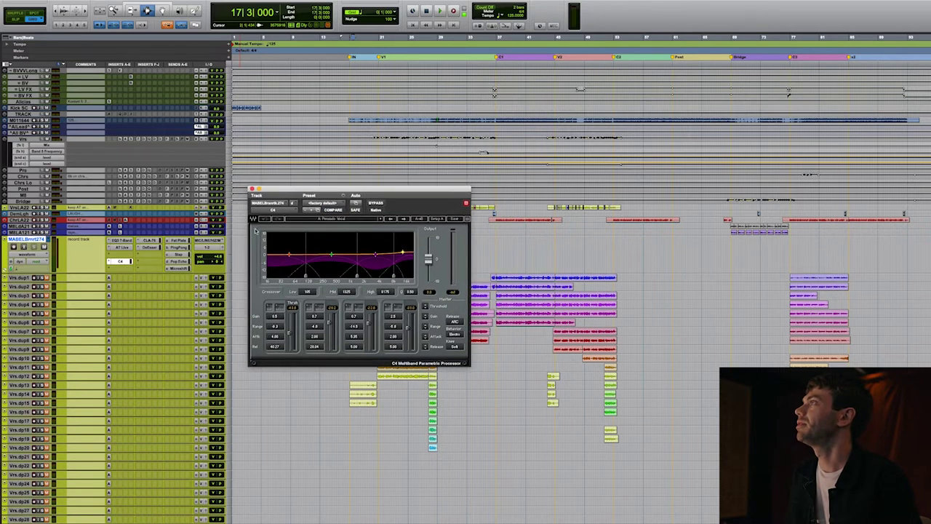
- View the CLA-76 compressor on the record track, close it, and place the cursor at 17|1|000
{"action": "left_click", "coordinate": [167, 244]}
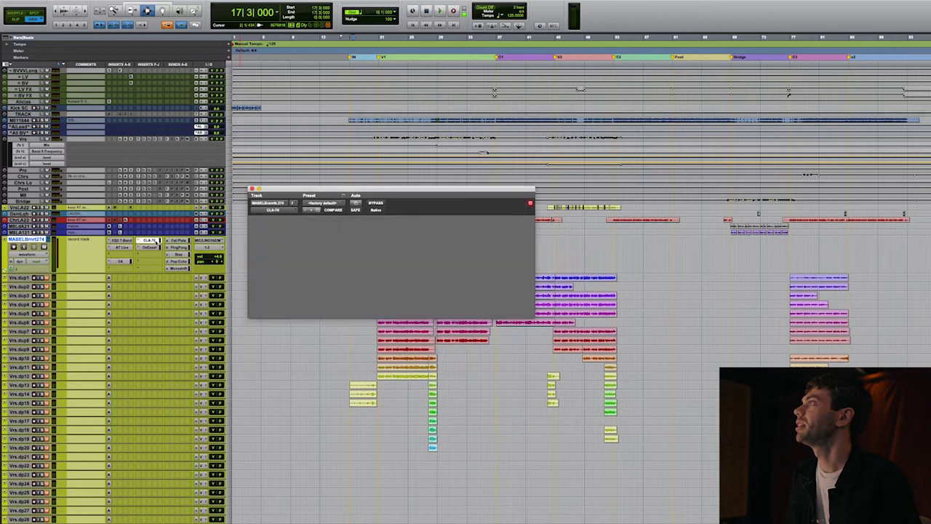
{"action": "left_click", "coordinate": [251, 189]}
{"action": "left_click", "coordinate": [348, 247]}
{"action": "left_click_drag", "start_coordinate": [348, 248], "coordinate": [350, 248]}
{"action": "left_click", "coordinate": [350, 248]}
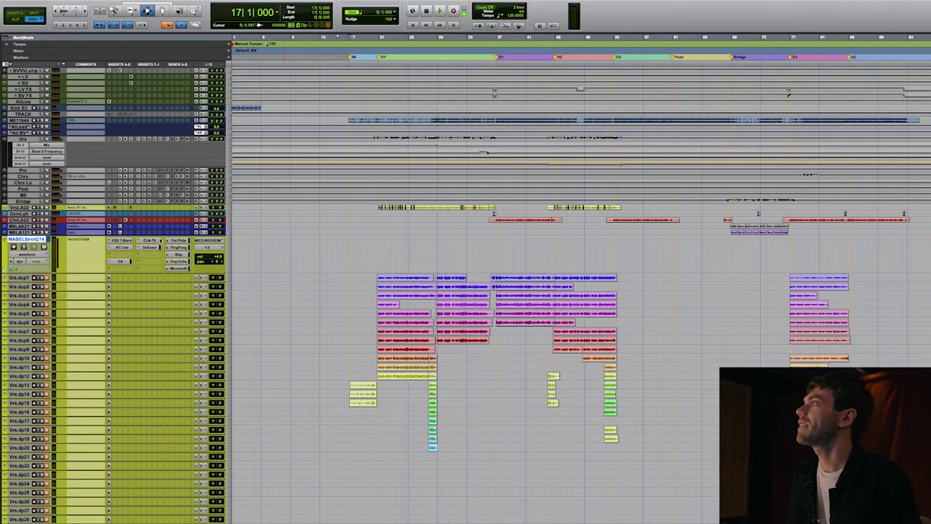
{"action": "left_click", "coordinate": [150, 241]}
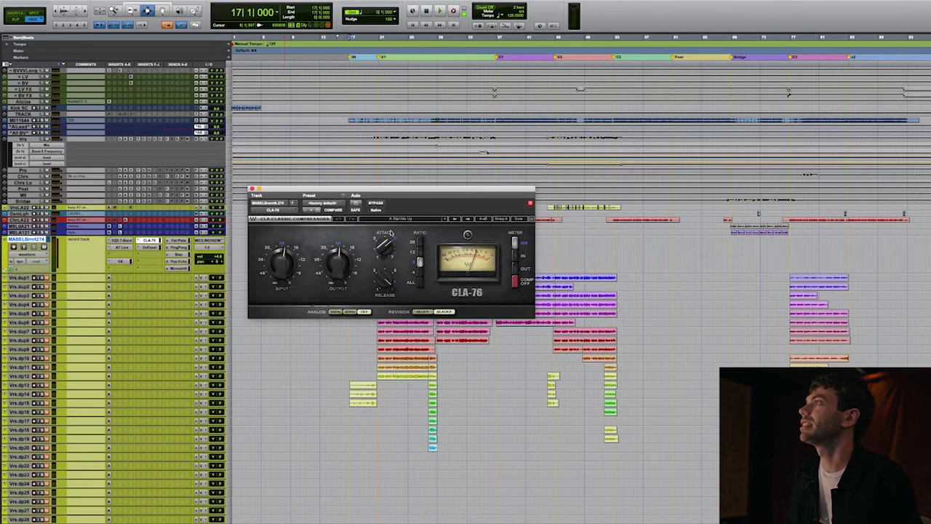
{"action": "left_click", "coordinate": [252, 189]}
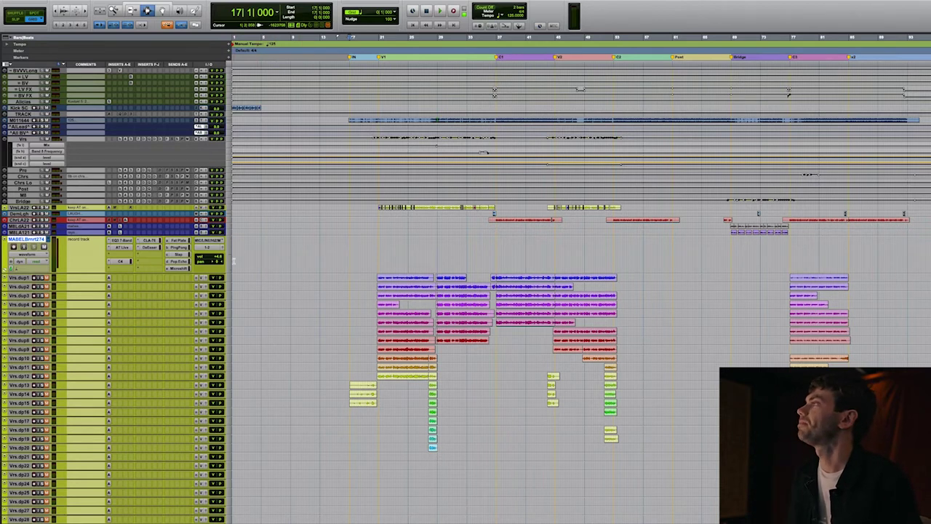
- Record a take of about two bars with pre-roll on the record track, starting at 20|4|000
{"action": "left_click_drag", "start_coordinate": [376, 254], "coordinate": [467, 263]}
{"action": "key", "text": "t"}
{"action": "key", "text": "t"}
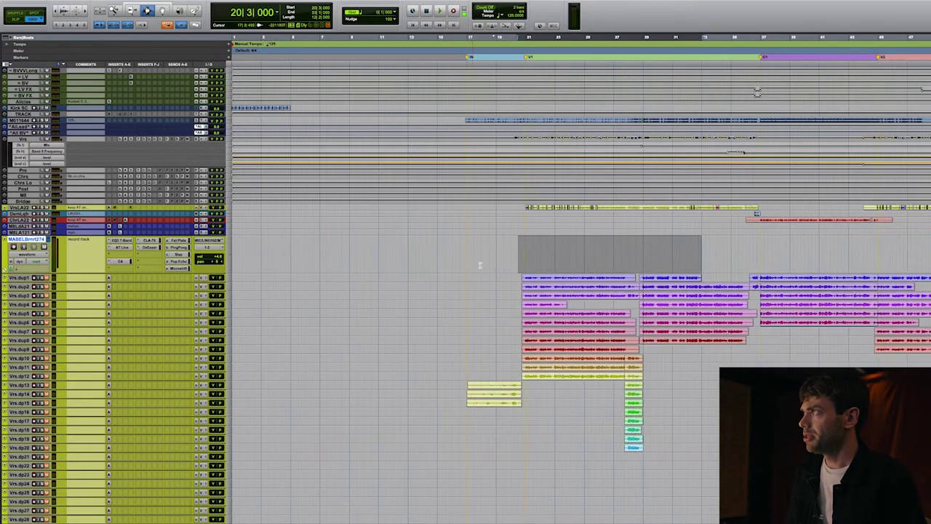
{"action": "scroll", "coordinate": [578, 259], "scroll_direction": "right", "scroll_amount": 2}
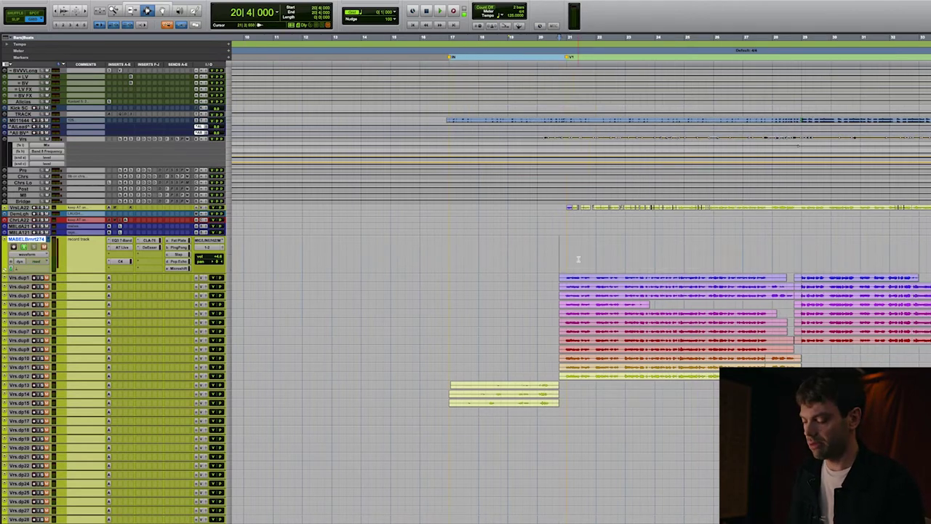
{"action": "left_click_drag", "start_coordinate": [578, 259], "coordinate": [645, 263]}
{"action": "key", "text": "super+space"}
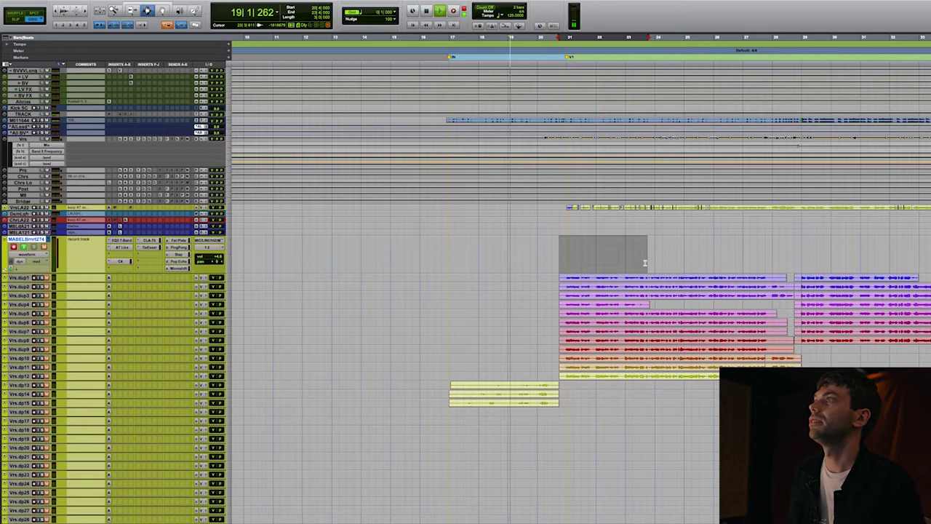
{"action": "scroll", "coordinate": [645, 265], "scroll_direction": "right", "scroll_amount": 4}
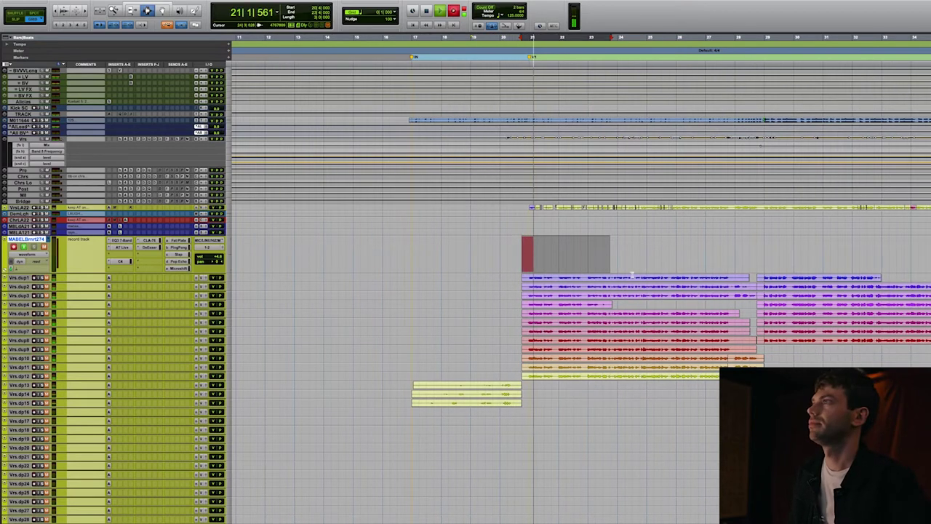
{"action": "scroll", "coordinate": [626, 273], "scroll_direction": "right", "scroll_amount": 2}
{"action": "left_click", "coordinate": [575, 260], "text": "shift"}
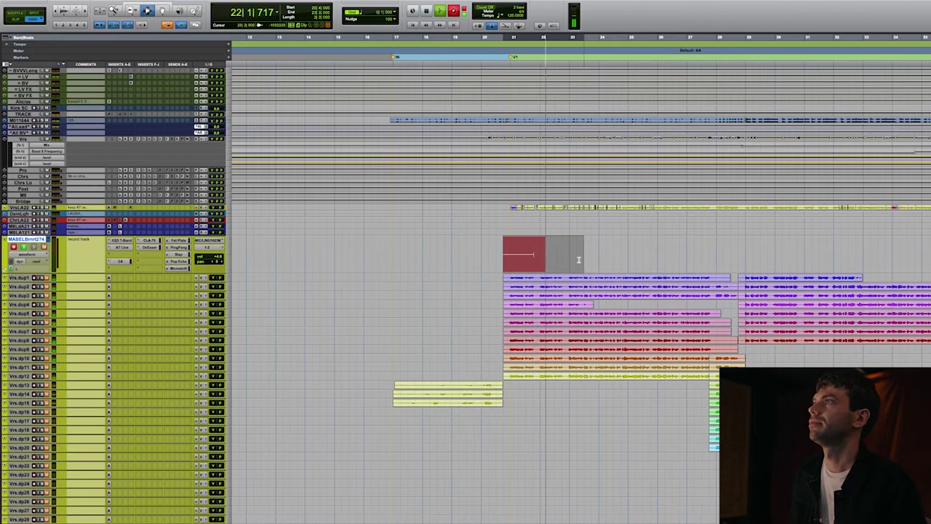
{"action": "key", "text": "space"}
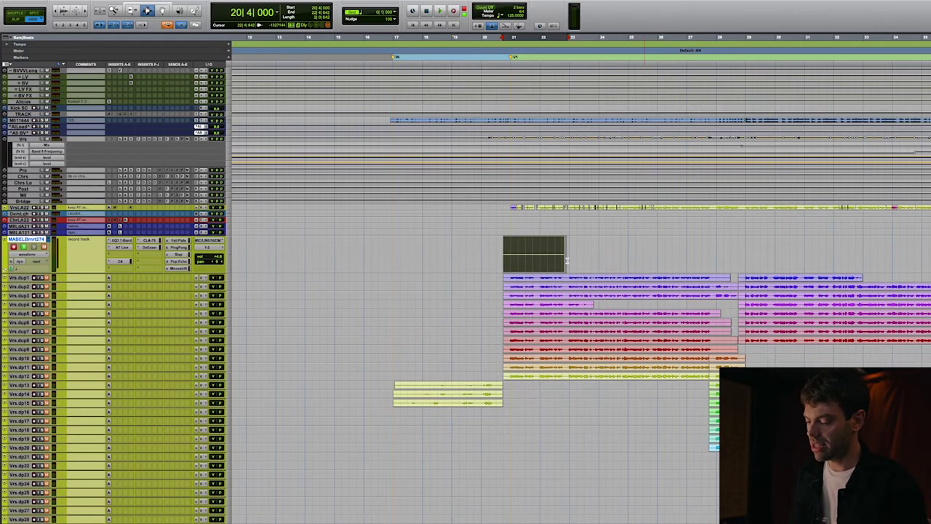
- Move the recorded take down to Vrs.dp16 at the same position and colour the clip green
{"action": "key", "text": "ctrl+backslash"}
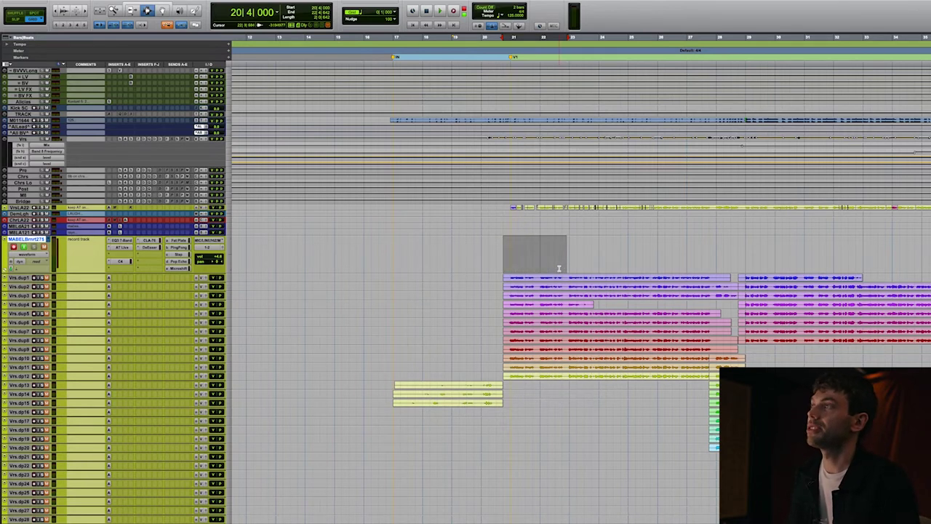
{"action": "left_click", "coordinate": [504, 413]}
{"action": "key", "text": "super+v"}
{"action": "key", "text": "super+alt+c"}
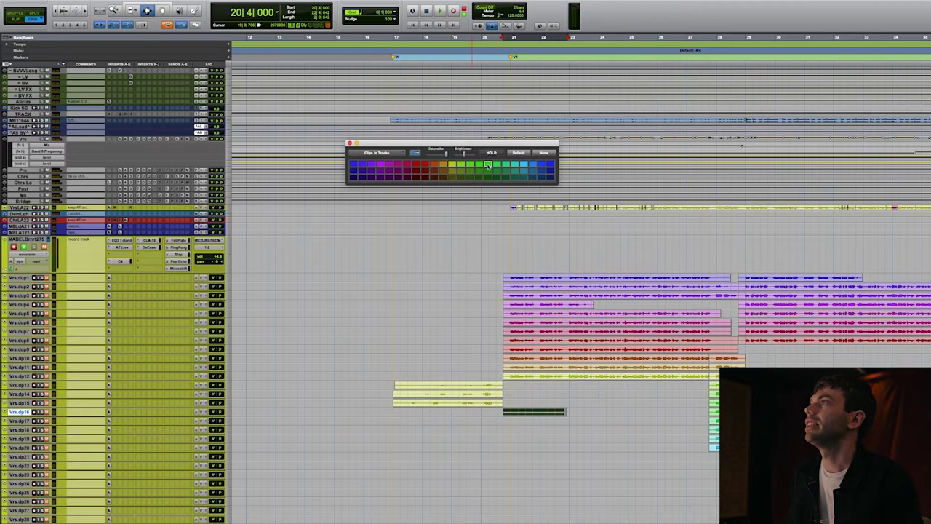
- Record a second take on the record track over the range from 20|4|000 to bar 23
{"action": "left_click_drag", "start_coordinate": [504, 256], "coordinate": [570, 260]}
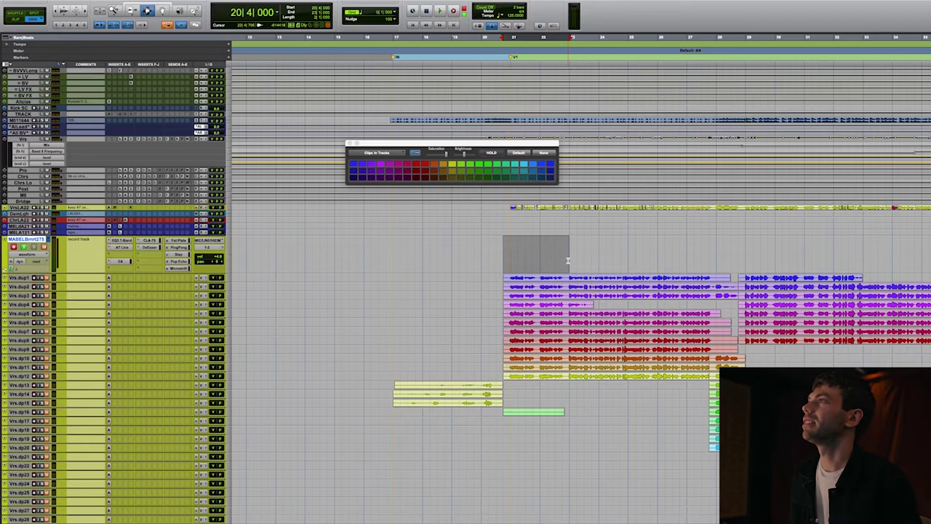
{"action": "key", "text": "space"}
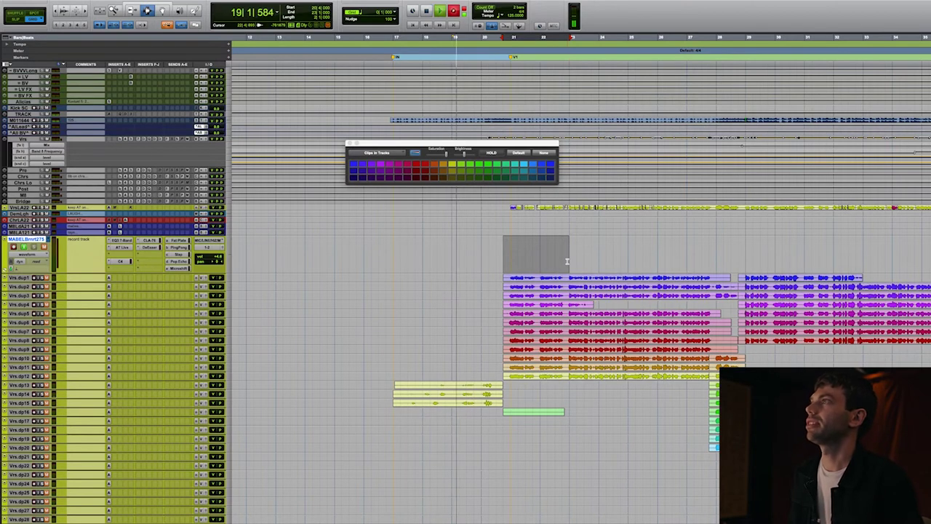
{"action": "key", "text": "space"}
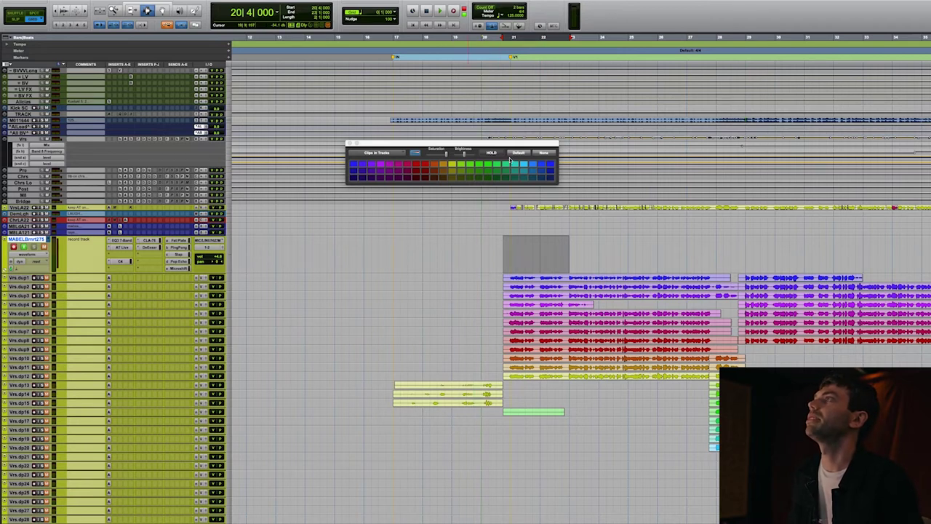
{"action": "key", "text": "super+alt+]"}
{"action": "key", "text": "space"}
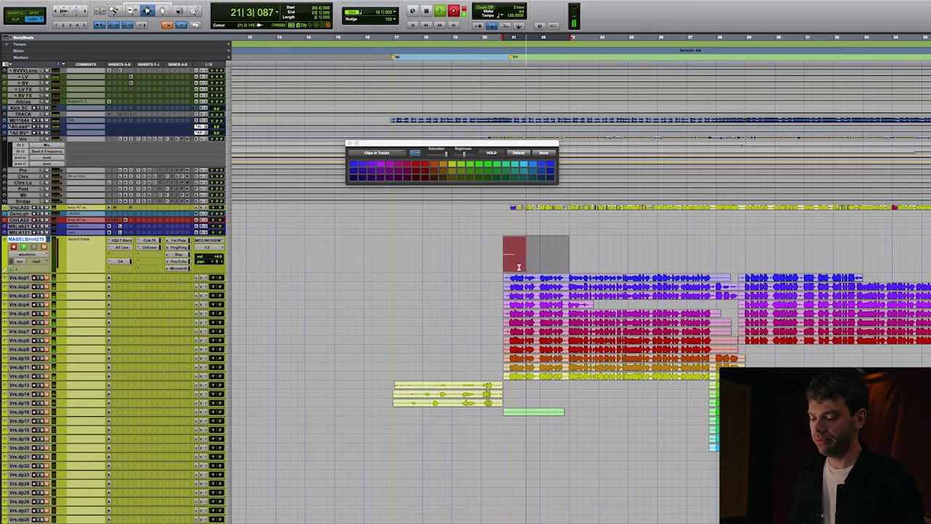
{"action": "key", "text": "super+period"}
- Move the second take to Vrs.dp17 and colour it a neighbouring green while another take is recording
{"action": "left_click_drag", "start_coordinate": [509, 422], "coordinate": [569, 421]}
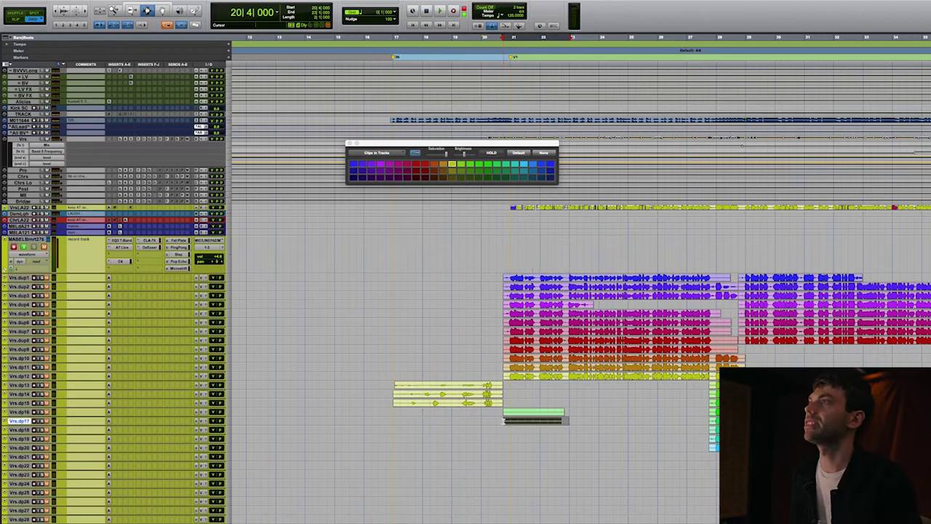
{"action": "key", "text": "super+space"}
{"action": "key", "text": "p"}
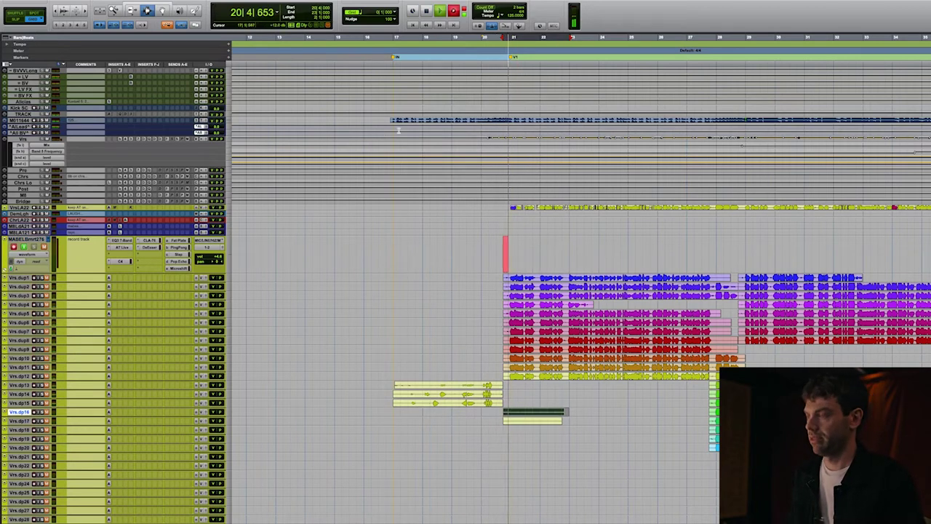
{"action": "key", "text": "ctrl+alt+super+w"}
{"action": "left_click", "coordinate": [489, 165]}
{"action": "key", "text": "semicolon"}
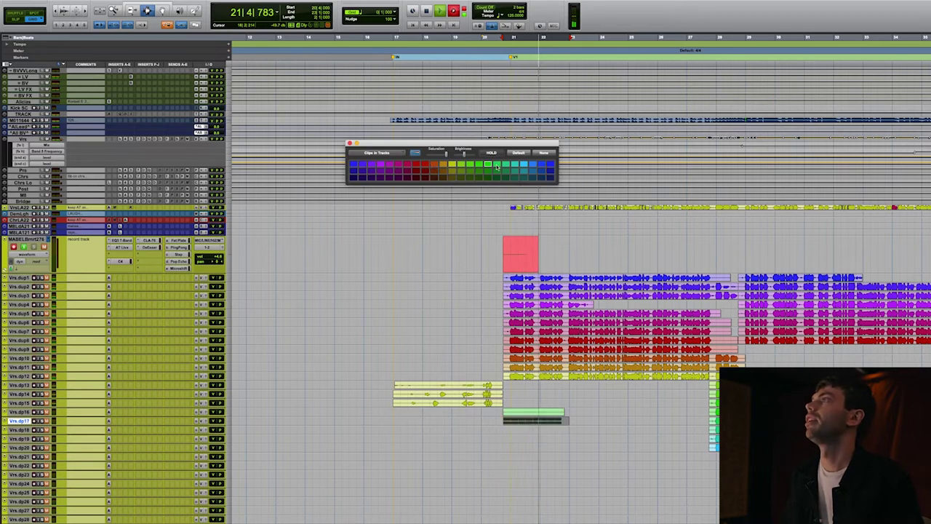
- Record a third take from 20|4|000 on the record track and move it to Vrs.dp18
{"action": "key", "text": "space"}
{"action": "key", "text": "super+space"}
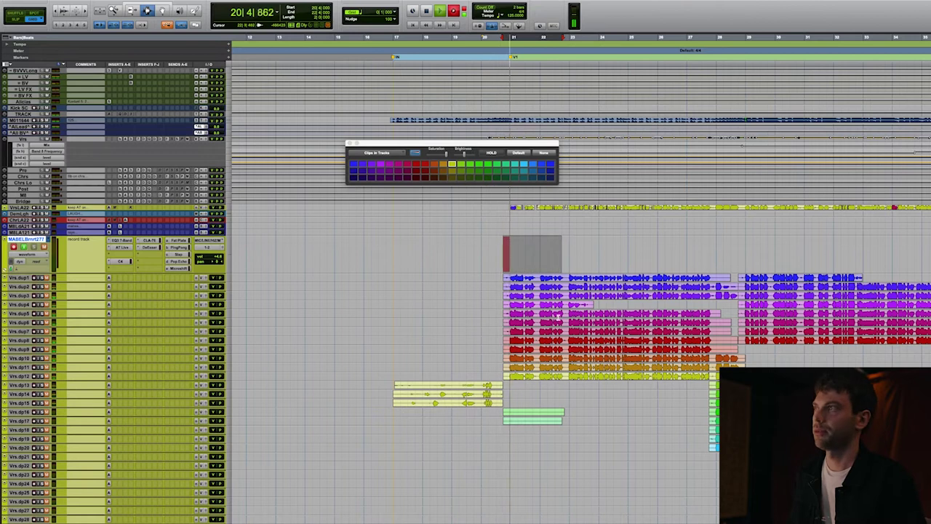
{"action": "left_click", "coordinate": [504, 429]}
{"action": "key", "text": "super+v"}
{"action": "key", "text": "space"}
- Colour the third take on Vrs.dp18 teal green, and record a short fourth take and move it to Vrs.dp19
{"action": "key", "text": "p"}
{"action": "key", "text": "super+space"}
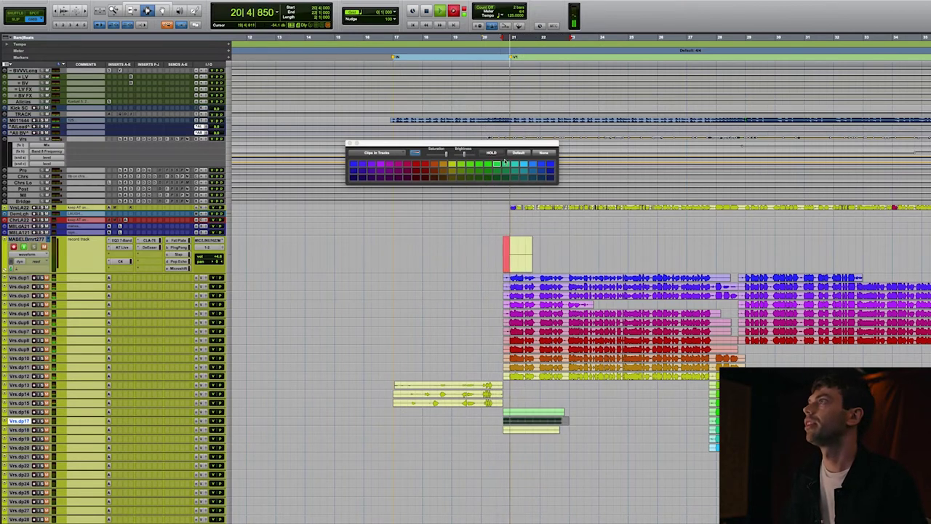
{"action": "key", "text": "space"}
{"action": "key", "text": "super+z"}
{"action": "left_click", "coordinate": [507, 441]}
{"action": "key", "text": "super+v"}
{"action": "key", "text": "super+alt+]"}
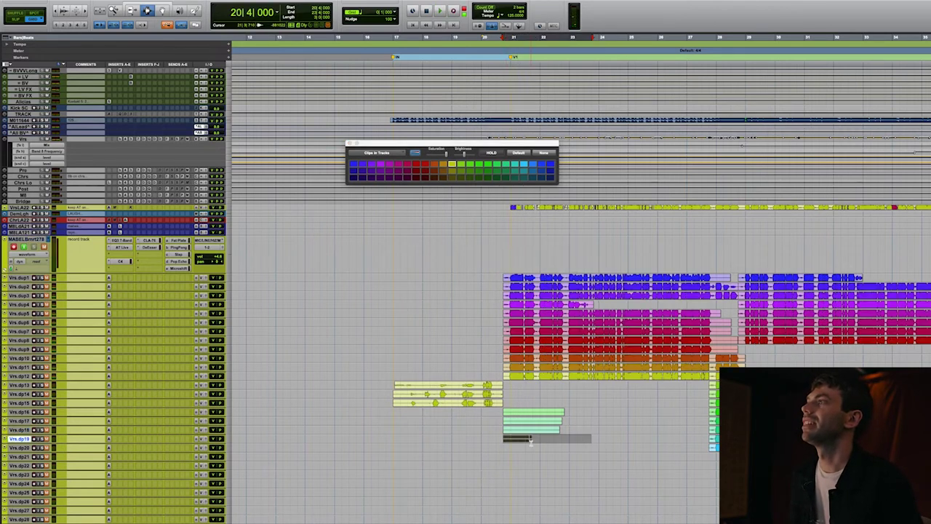
- Colour the fourth take on Vrs.dp19 turquoise and trim its end back to 21|3|000
{"action": "key", "text": "p"}
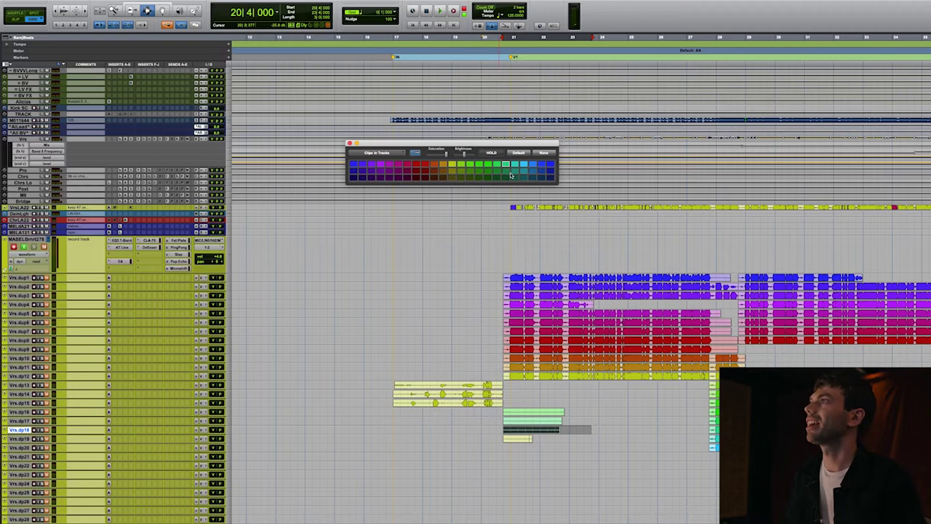
{"action": "key", "text": "semicolon"}
{"action": "left_click", "coordinate": [513, 165]}
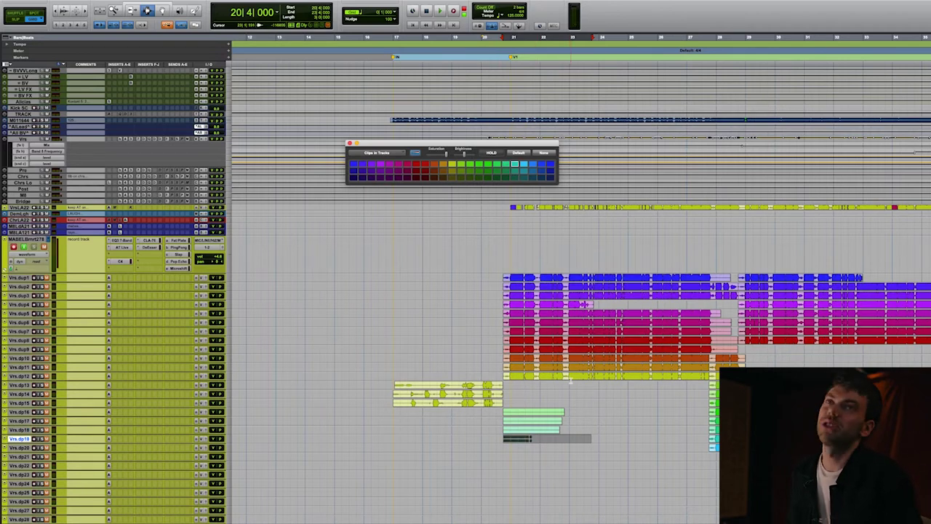
{"action": "left_click_drag", "start_coordinate": [528, 437], "coordinate": [555, 439]}
{"action": "key", "text": "BackSpace"}
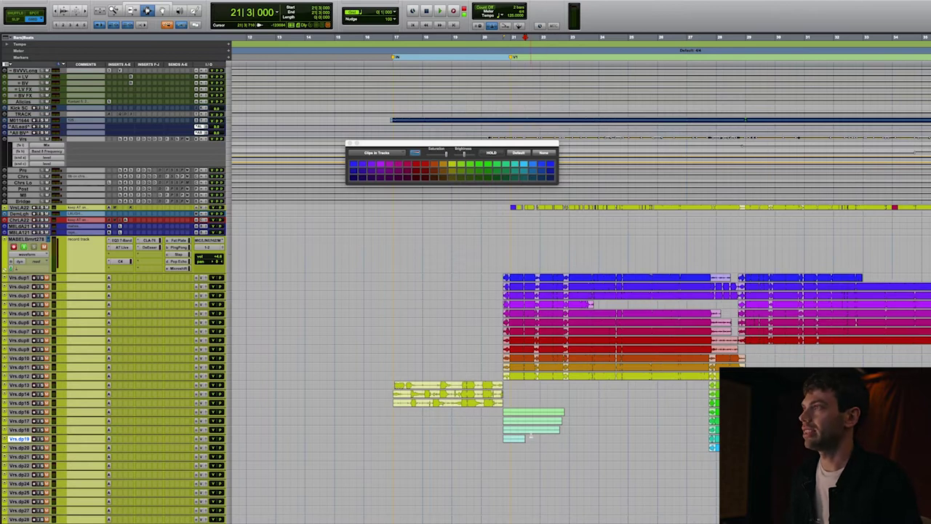
- Delete the demo takes stacked from 20|4|000 on Vrs.dp16 to Vrs.dp19
{"action": "left_click_drag", "start_coordinate": [503, 412], "coordinate": [582, 443]}
{"action": "key", "text": "super+alt+["}
{"action": "scroll", "coordinate": [529, 322], "scroll_direction": "down", "scroll_amount": 5}
{"action": "key", "text": "super+alt+["}
{"action": "left_click_drag", "start_coordinate": [497, 216], "coordinate": [553, 329]}
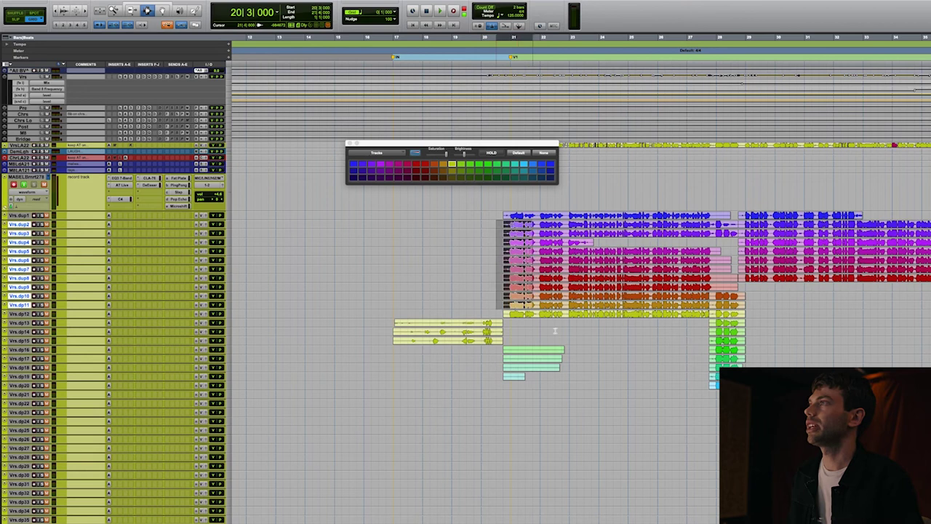
{"action": "left_click_drag", "start_coordinate": [498, 216], "coordinate": [615, 402]}
{"action": "key", "text": "Delete"}
{"action": "key", "text": "r"}
{"action": "key", "text": "r"}
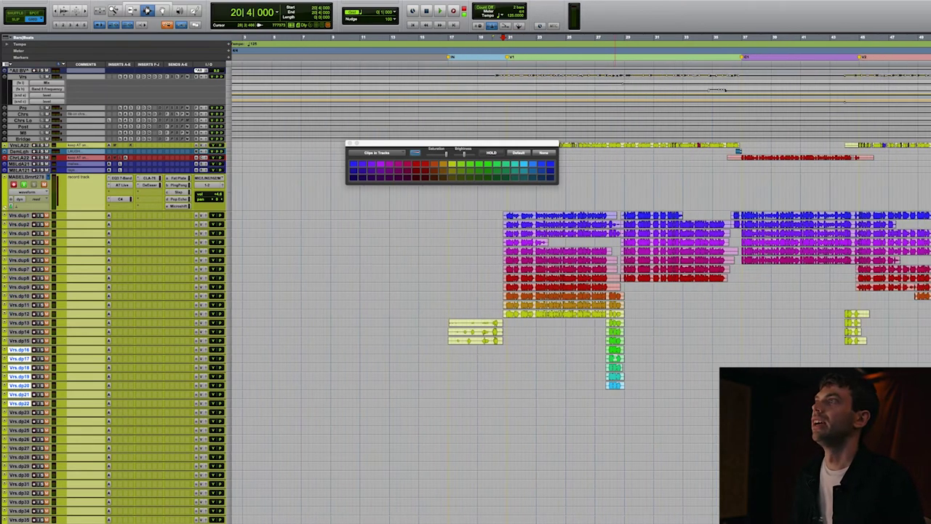
- Increase the track height of the five lead tracks from Vrs LeadA.22 to M8LedA.dp1.21
{"action": "left_click", "coordinate": [374, 205]}
{"action": "left_click_drag", "start_coordinate": [376, 216], "coordinate": [429, 217]}
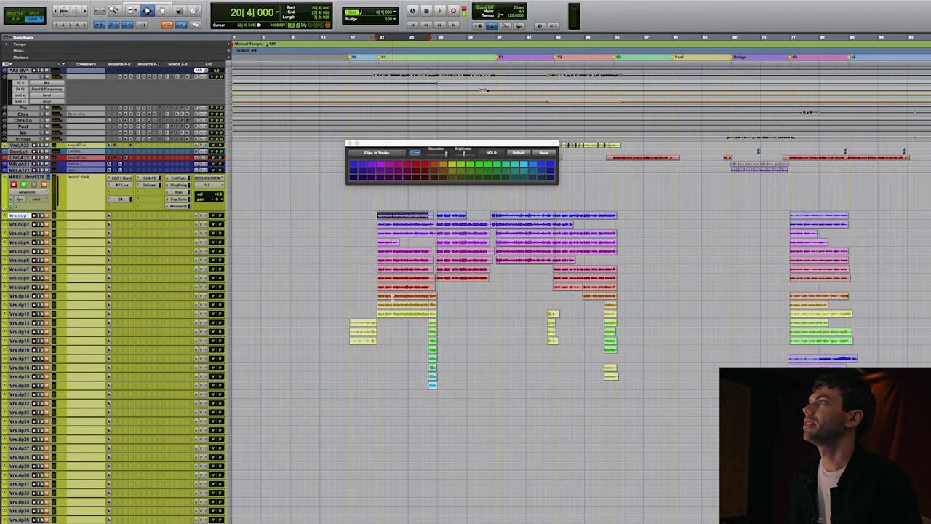
{"action": "scroll", "coordinate": [397, 283], "scroll_direction": "up", "scroll_amount": 5}
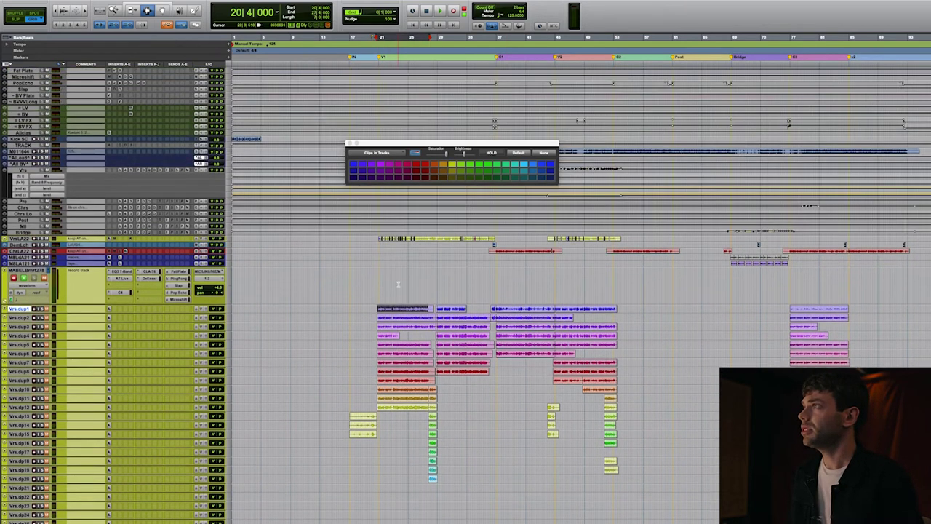
{"action": "left_click_drag", "start_coordinate": [382, 270], "coordinate": [380, 296]}
{"action": "left_click", "coordinate": [381, 295]}
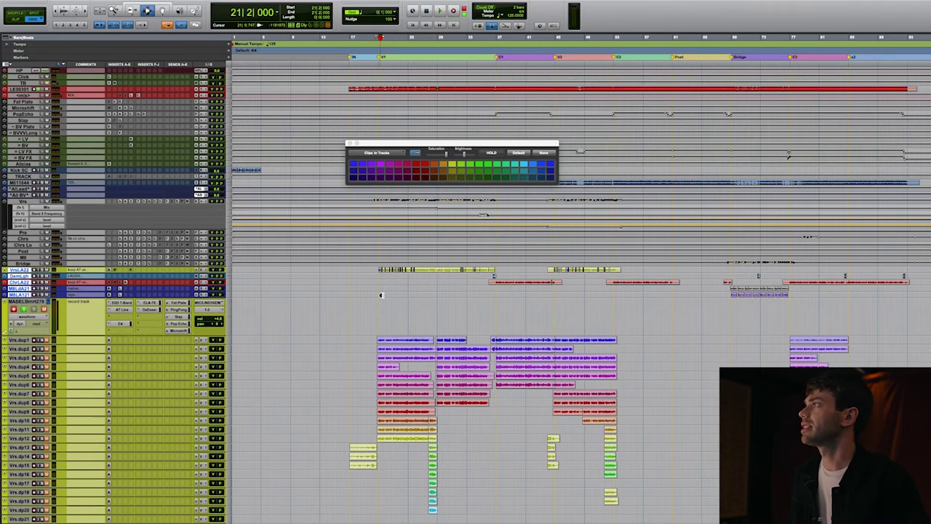
{"action": "key", "text": "ctrl+Down"}
{"action": "key", "text": "ctrl+Down"}
{"action": "left_click", "coordinate": [383, 275]}
{"action": "key", "text": "t"}
{"action": "key", "text": "t"}
{"action": "key", "text": "t"}
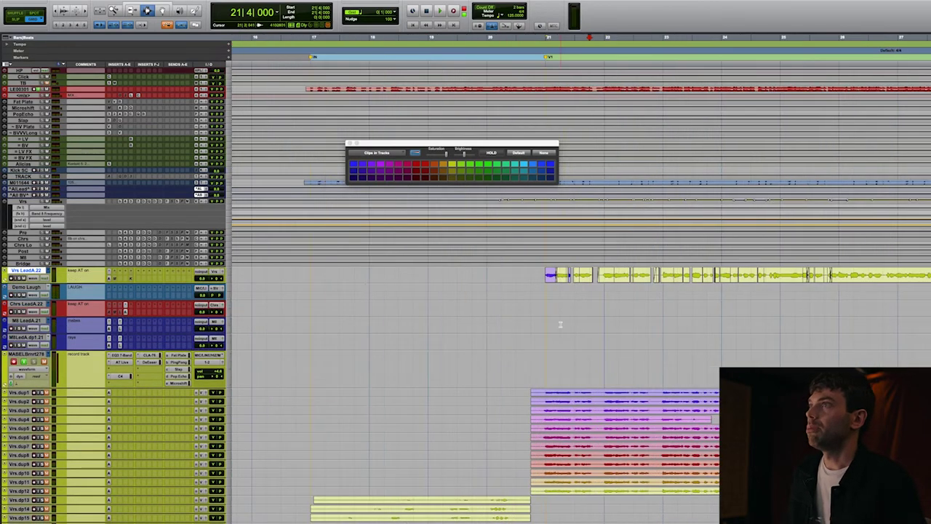
- Copy the opening vocal phrases from 20|4|000 to about bar 23 onto Vrs.dp16 to Vrs.dp20
{"action": "scroll", "coordinate": [560, 323], "scroll_direction": "down", "scroll_amount": 4}
{"action": "left_click_drag", "start_coordinate": [530, 399], "coordinate": [655, 358]}
{"action": "scroll", "coordinate": [558, 382], "scroll_direction": "down", "scroll_amount": 2}
{"action": "left_click_drag", "start_coordinate": [530, 381], "coordinate": [536, 451]}
{"action": "key", "text": "super+v"}
{"action": "left_click_drag", "start_coordinate": [531, 382], "coordinate": [664, 413]}
{"action": "key", "text": "alt+shift+3"}
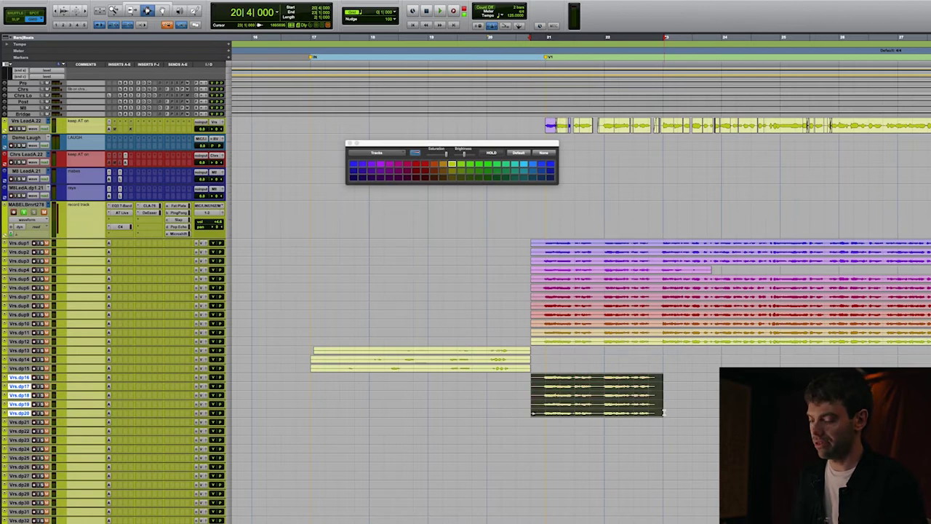
- Group the five clips on Vrs.dp16 to Vrs.dp20 as SLIGHTLY SOFTER OPTIONS and hide the clip names
{"action": "key", "text": "super+alt+g"}
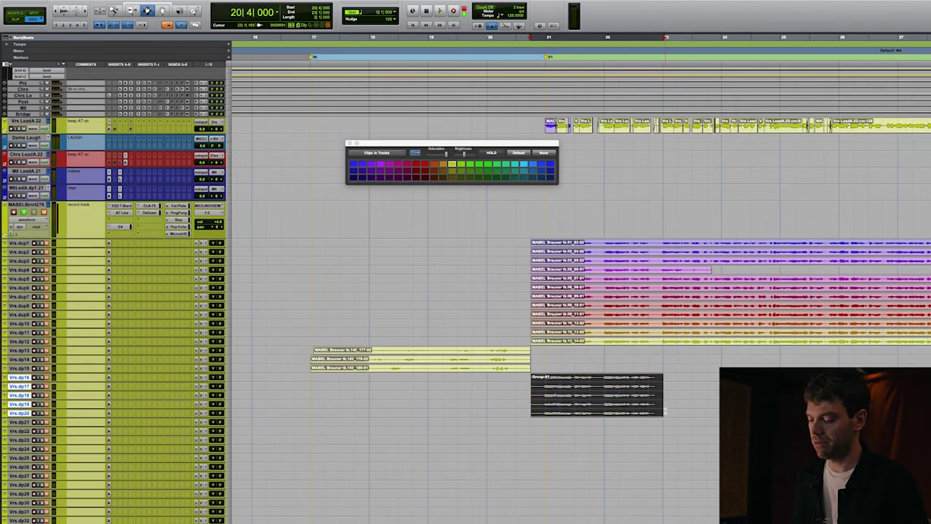
{"action": "double_click", "coordinate": [586, 395]}
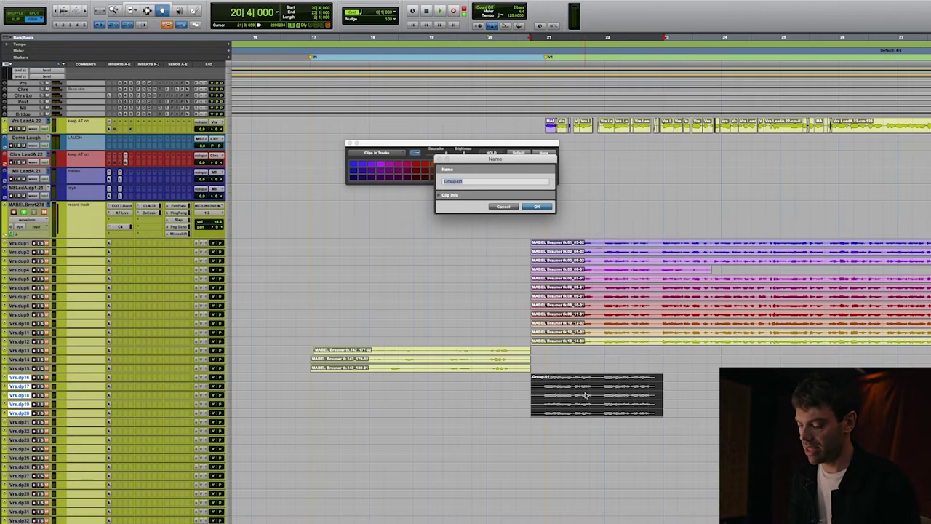
{"action": "type", "text": "BG"}
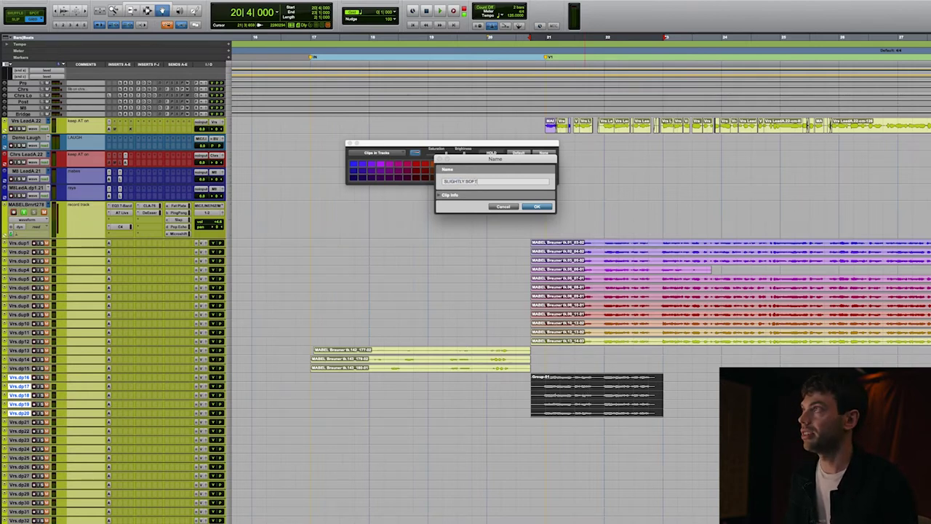
{"action": "key", "text": "Return"}
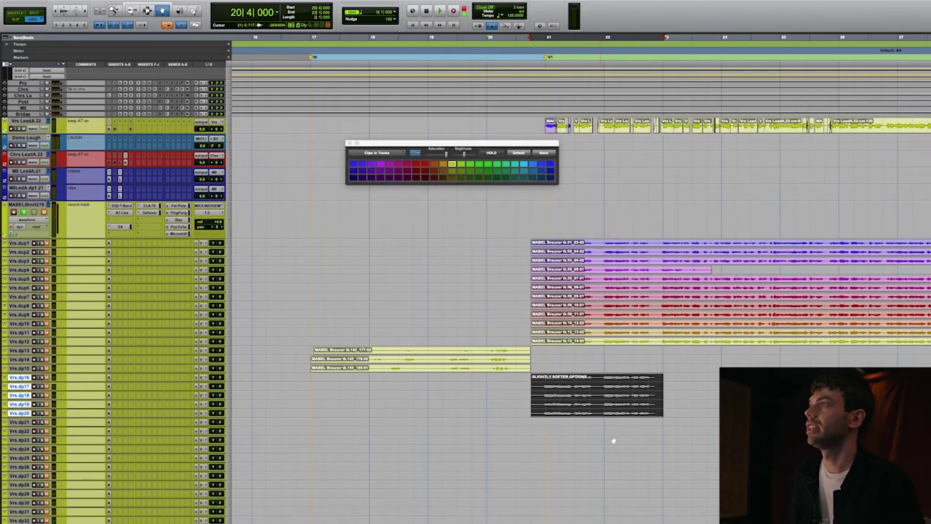
{"action": "scroll", "coordinate": [563, 381], "scroll_direction": "up", "scroll_amount": 1}
{"action": "scroll", "coordinate": [568, 408], "scroll_direction": "up", "scroll_amount": 2}
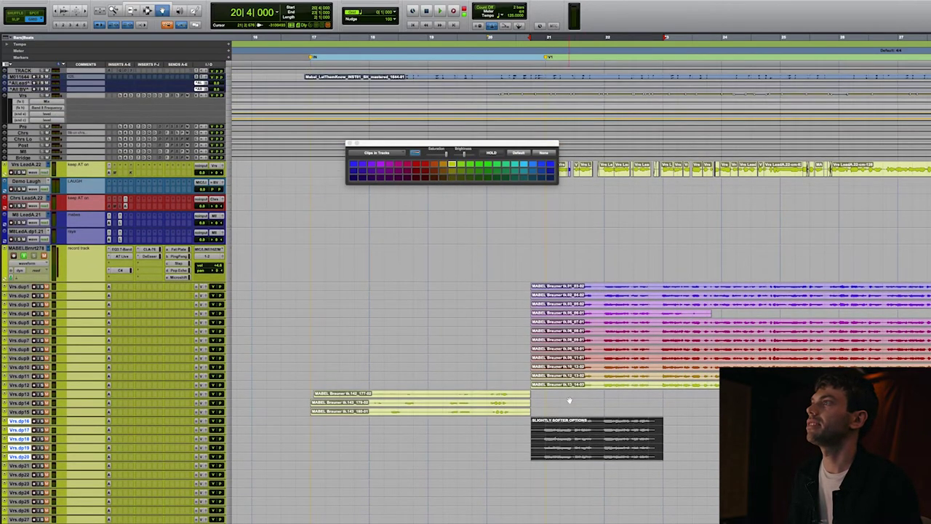
{"action": "key", "text": "ctrl+shift+n"}
{"action": "key", "text": "alt+super+bracketright"}
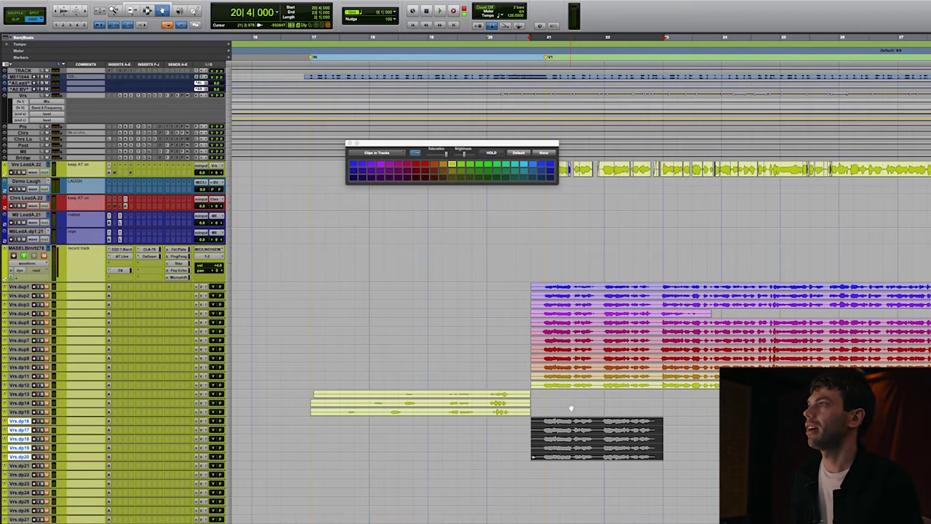
- Examine the start of the first verse around 21|1|000 up close across the lead track and the stacked takes
{"action": "scroll", "coordinate": [571, 408], "scroll_direction": "right", "scroll_amount": 2}
{"action": "scroll", "coordinate": [571, 409], "scroll_direction": "up", "scroll_amount": 6}
{"action": "key", "text": "F7"}
{"action": "left_click_drag", "start_coordinate": [496, 416], "coordinate": [557, 419]}
{"action": "key", "text": "alt+super+bracketright"}
{"action": "left_click", "coordinate": [506, 417]}
{"action": "key", "text": "t"}
{"action": "key", "text": "t"}
{"action": "key", "text": "t"}
{"action": "scroll", "coordinate": [728, 418], "scroll_direction": "right", "scroll_amount": 4}
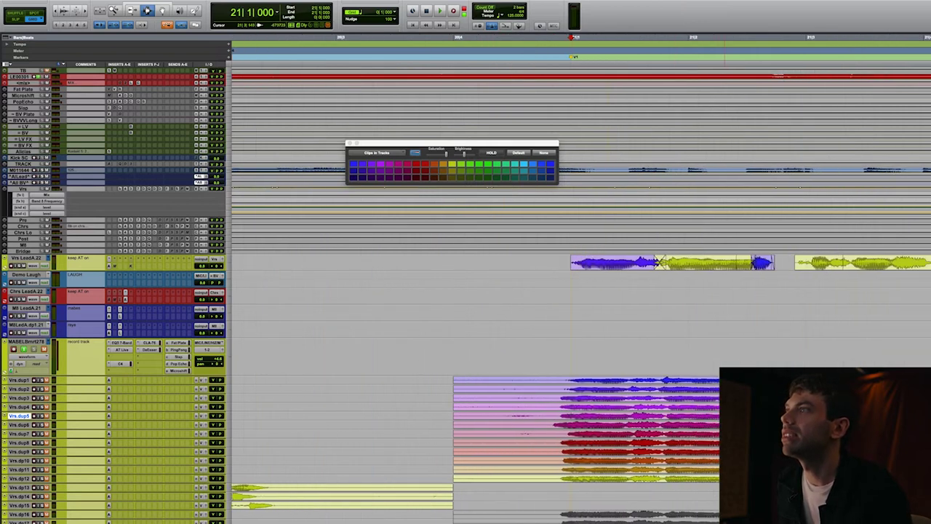
- In Slip mode, copy the Vrs.dup6 phrase from 21|2|821 to the record track and shift it to about 21|2|862
{"action": "key", "text": "F2"}
{"action": "left_click", "coordinate": [732, 425]}
{"action": "left_click_drag", "start_coordinate": [733, 424], "coordinate": [790, 424]}
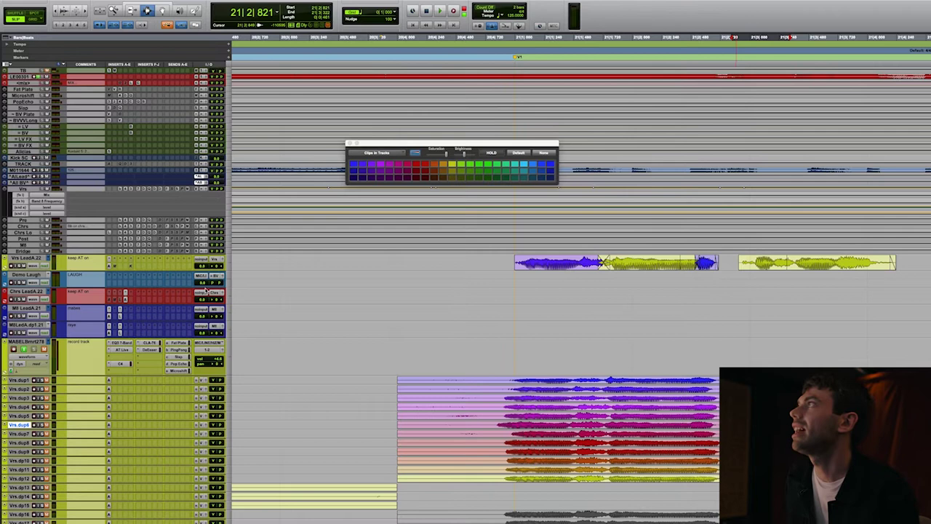
{"action": "left_click", "coordinate": [38, 342]}
{"action": "key", "text": "super+v"}
{"action": "key", "text": "F8"}
{"action": "left_click_drag", "start_coordinate": [740, 362], "coordinate": [745, 362]}
{"action": "key", "text": "F7"}
- Make two duplicates of Vrs LeadA.22 with automation, inserts, sends and group assignments but without playlists
{"action": "left_click", "coordinate": [747, 263]}
{"action": "key", "text": "alt+shift+d"}
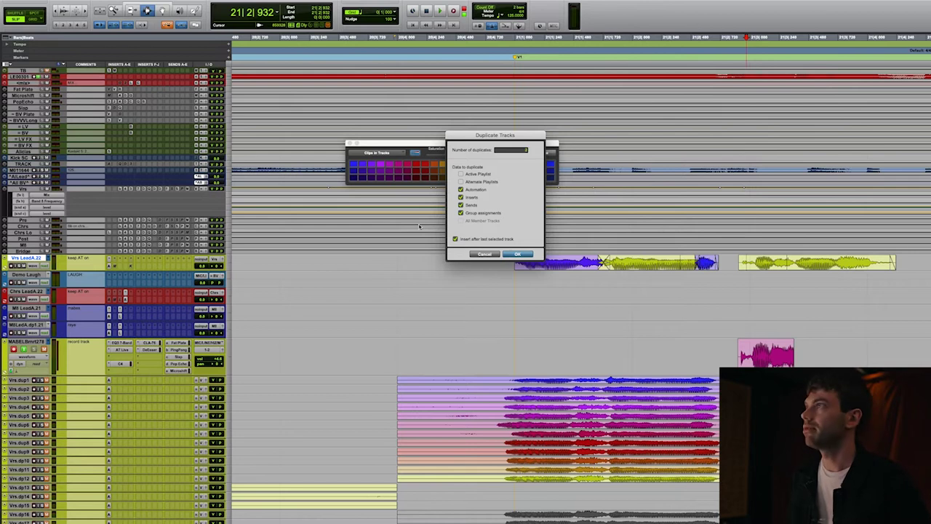
{"action": "key", "text": "Return"}
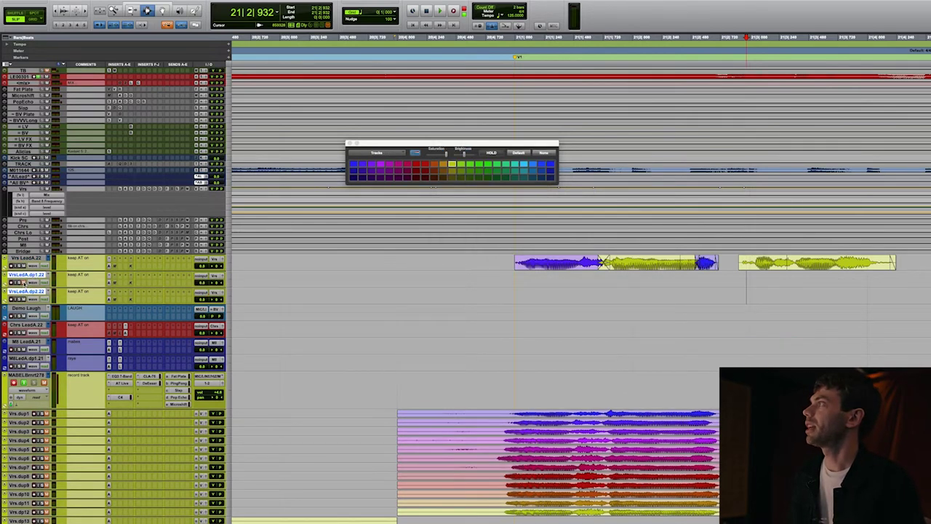
- Move the copied Vrs.dup6 phrase to VrsLedA.dp2.22 and add the Vrs.dp12 phrase from 21|3|443 after it
{"action": "left_click_drag", "start_coordinate": [739, 458], "coordinate": [767, 296]}
{"action": "key", "text": "r"}
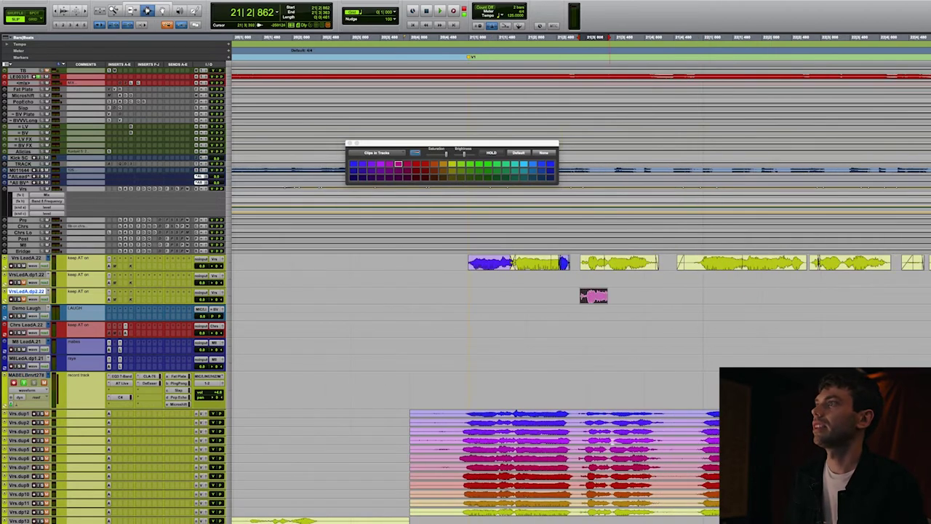
{"action": "left_click_drag", "start_coordinate": [612, 513], "coordinate": [703, 513]}
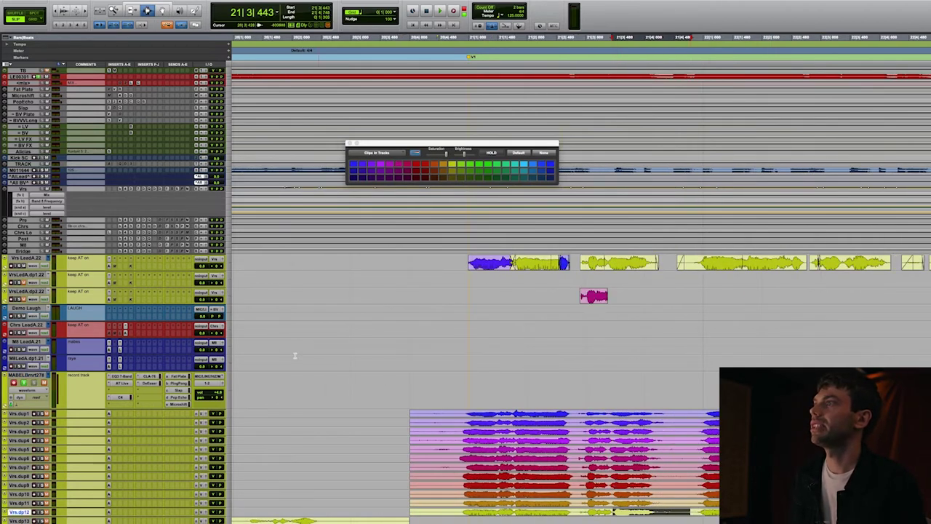
{"action": "left_click", "coordinate": [36, 292]}
{"action": "key", "text": "super+v"}
{"action": "key", "text": "r"}
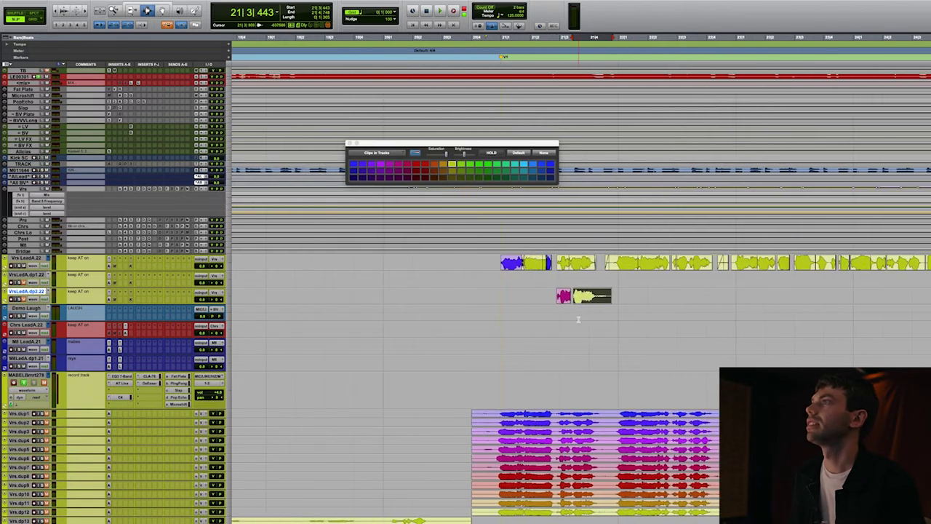
- Copy the Vrs.dp12 phrase from 20|4|688 to VrsLedA.dp2.22, ahead of the Vrs.dup6 clip
{"action": "left_click_drag", "start_coordinate": [577, 303], "coordinate": [601, 296]}
{"action": "left_click_drag", "start_coordinate": [529, 512], "coordinate": [586, 512]}
{"action": "left_click", "coordinate": [30, 294]}
{"action": "key", "text": "super+v"}
{"action": "key", "text": "r"}
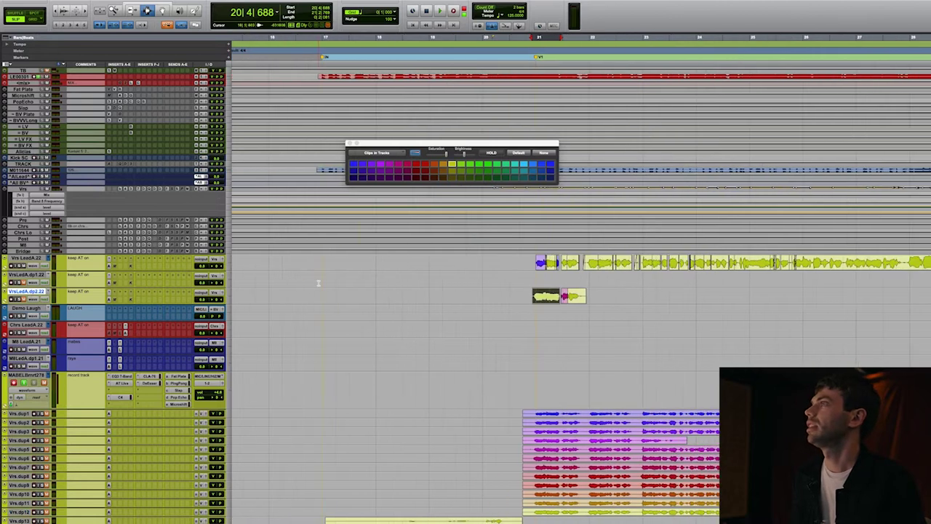
- Delete all the comped clips on VrsLedA.dp2.22
{"action": "scroll", "coordinate": [480, 288], "scroll_direction": "right", "scroll_amount": 1}
{"action": "left_click_drag", "start_coordinate": [505, 295], "coordinate": [633, 300]}
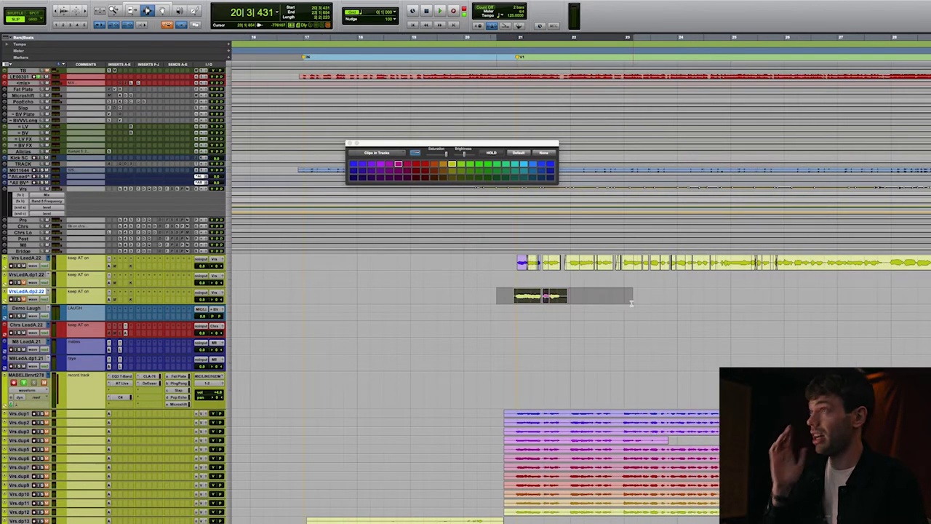
{"action": "key", "text": "Delete"}
- Switch to Grid mode, place the cursor at 20|4|000 and reduce the record track's height
{"action": "left_click", "coordinate": [502, 295]}
{"action": "key", "text": "F4"}
{"action": "left_click", "coordinate": [503, 295]}
{"action": "key", "text": "r"}
{"action": "scroll", "coordinate": [514, 335], "scroll_direction": "right", "scroll_amount": 1}
{"action": "left_click", "coordinate": [519, 393]}
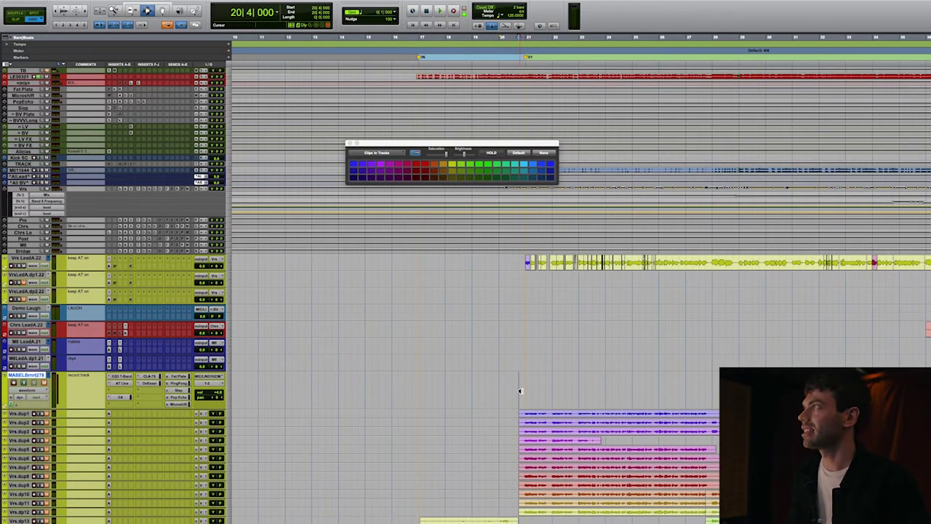
{"action": "key", "text": "ctrl+Down"}
{"action": "scroll", "coordinate": [513, 337], "scroll_direction": "right", "scroll_amount": 1}
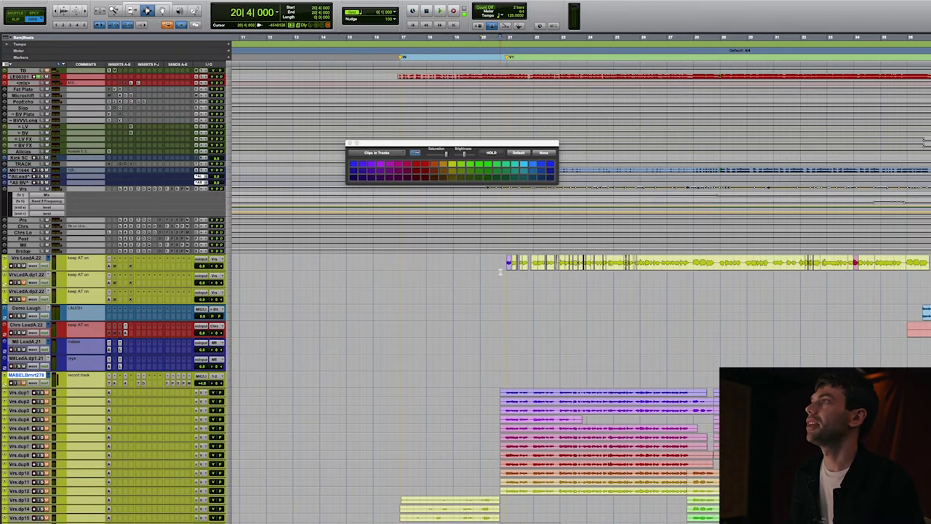
- Start a verse comp on VrsLedA.dp1.22 at 20|4|000 by copying consecutive phrases from Vrs.dup8, Vrs.dup7 and Vrs.dup5
{"action": "left_click_drag", "start_coordinate": [507, 456], "coordinate": [700, 437]}
{"action": "left_click", "coordinate": [500, 282]}
{"action": "key", "text": "ctrl+v"}
{"action": "left_click", "coordinate": [555, 281]}
{"action": "key", "text": "super+v"}
{"action": "left_click", "coordinate": [600, 280]}
{"action": "key", "text": "ctrl+v"}
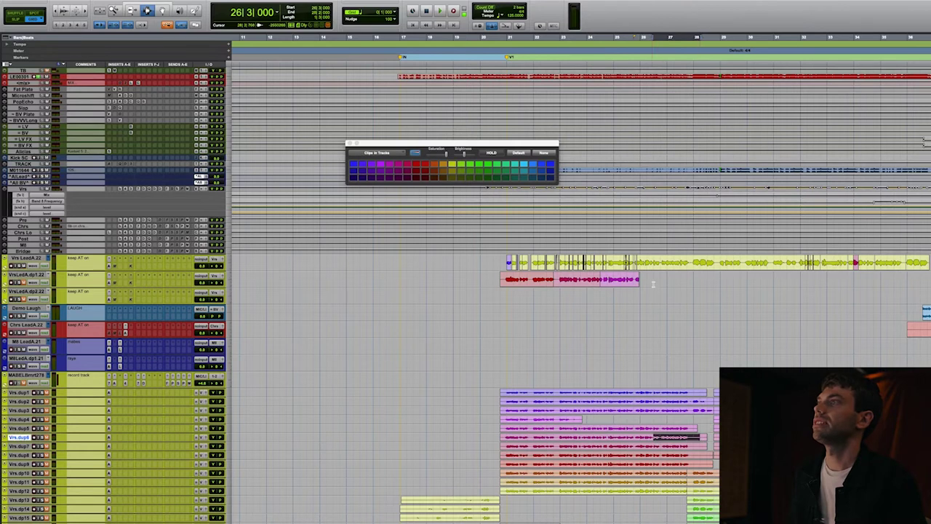
- Paste the Vrs.dup6 phrase at 26|3|000 on VrsLedA.dp1.22 and extend the preceding purple clip to close the gap
{"action": "left_click", "coordinate": [653, 282]}
{"action": "key", "text": "ctrl+v"}
{"action": "left_click_drag", "start_coordinate": [601, 283], "coordinate": [660, 285]}
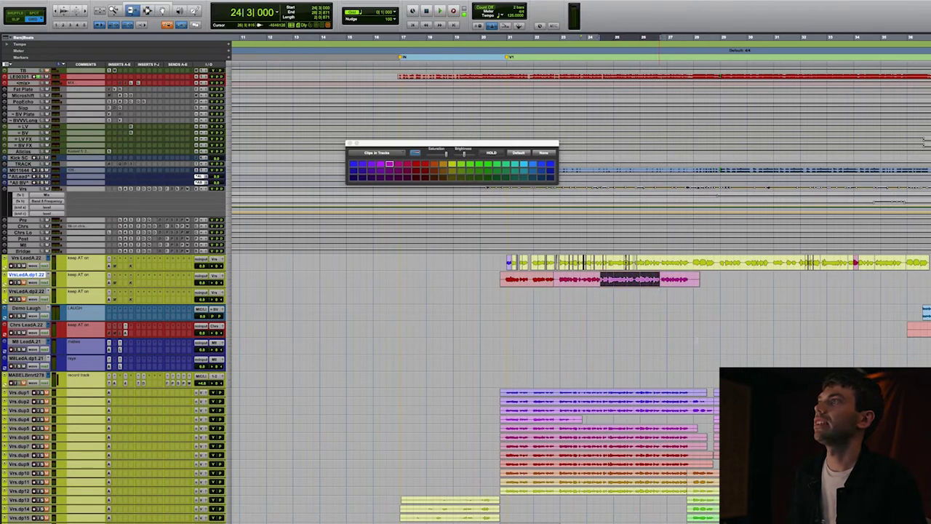
- In Slip mode, copy the Vrs.dp11 phrase from 27|2|902 onto the end of the VrsLedA.dp1.22 comp
{"action": "key", "text": "F7"}
{"action": "key", "text": "F2"}
{"action": "left_click_drag", "start_coordinate": [680, 483], "coordinate": [724, 483]}
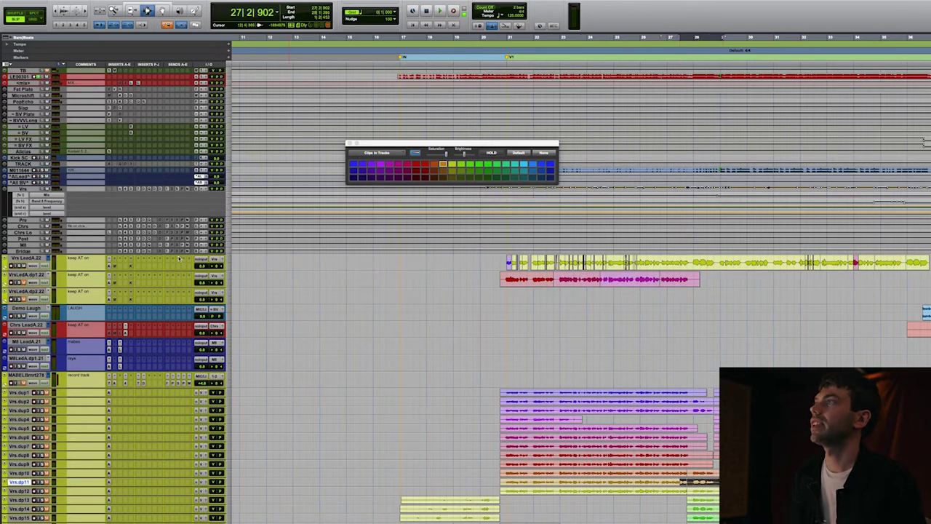
{"action": "left_click", "coordinate": [42, 275]}
{"action": "key", "text": "super+v"}
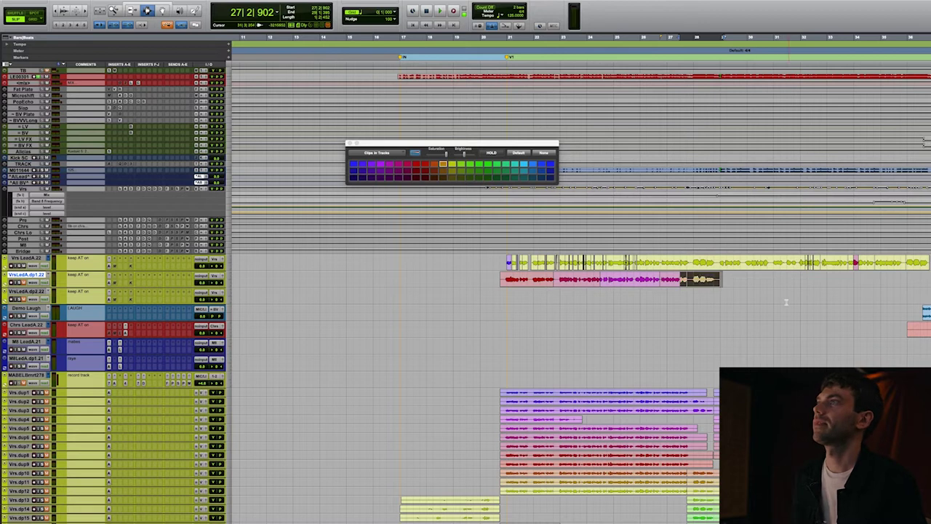
- Adjust a clip boundary near the end of the VrsLedA.dp1.22 comp and trim the comp's end to 28|4|403
{"action": "key", "text": "t"}
{"action": "key", "text": "t"}
{"action": "key", "text": "F6"}
{"action": "left_click", "coordinate": [643, 285]}
{"action": "left_click_drag", "start_coordinate": [636, 285], "coordinate": [651, 285]}
{"action": "key", "text": "F7"}
{"action": "key", "text": "r"}
{"action": "left_click", "coordinate": [681, 283]}
{"action": "key", "text": "s"}
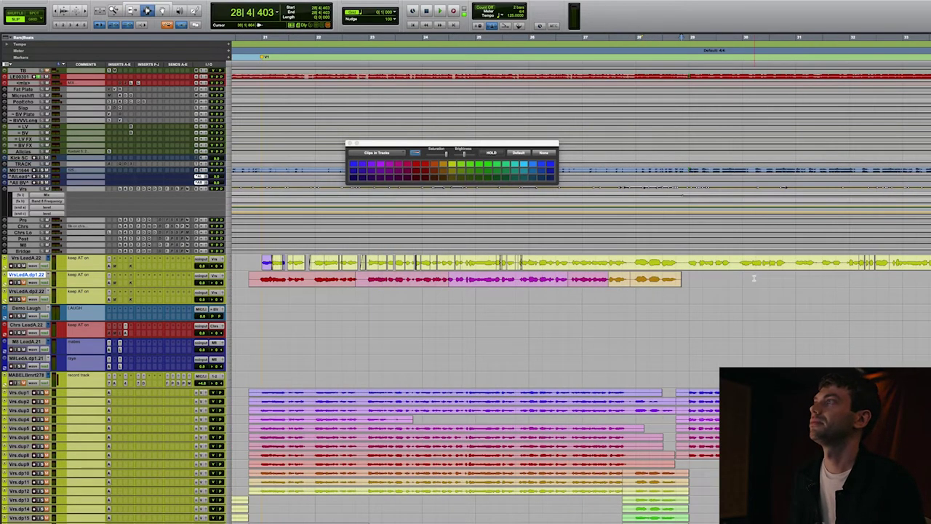
- Shift the boundary before the comp's purple clip slightly later and trim the comp's start to 20|4|646
{"action": "scroll", "coordinate": [526, 283], "scroll_direction": "left", "scroll_amount": 1}
{"action": "key", "text": "F6"}
{"action": "left_click_drag", "start_coordinate": [465, 280], "coordinate": [473, 280]}
{"action": "key", "text": "F7"}
{"action": "left_click", "coordinate": [276, 278]}
{"action": "key", "text": "a"}
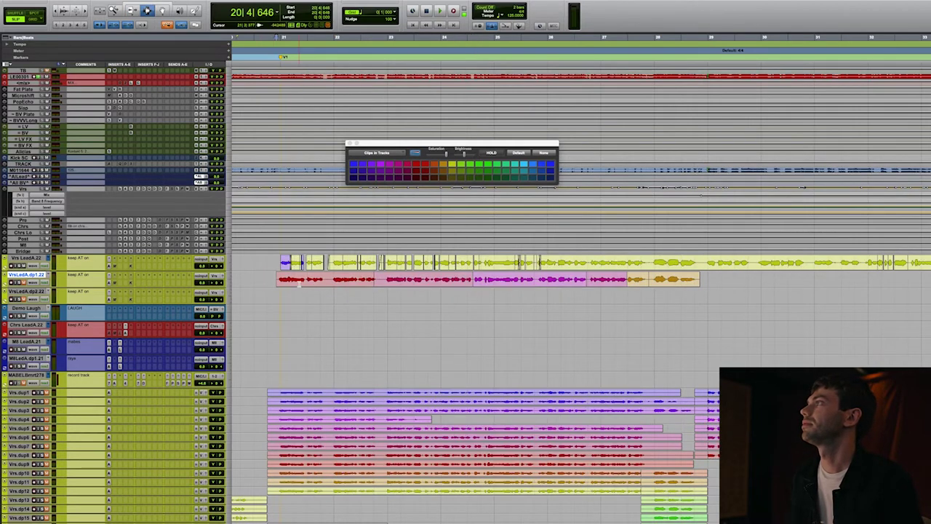
- Move the boundary between the comp's red and magenta clips slightly later and place the cursor at 22|3|923
{"action": "key", "text": "F6"}
{"action": "left_click_drag", "start_coordinate": [365, 279], "coordinate": [383, 280]}
{"action": "key", "text": "F7"}
{"action": "left_click", "coordinate": [373, 282]}
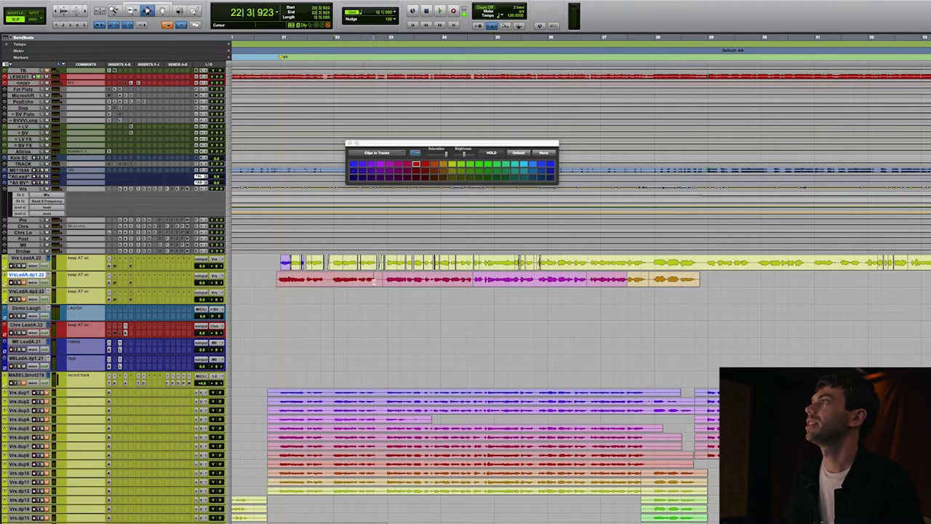
- Enlarge the waveforms and select the whole comp on VrsLedA.dp1.22 from 20|4|000
{"action": "key", "text": "alt+super+]"}
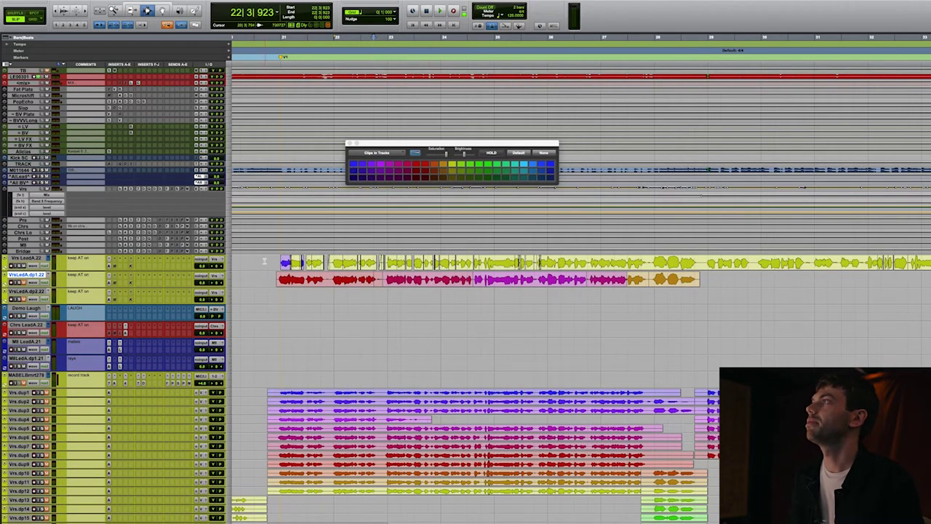
{"action": "key", "text": "r"}
{"action": "scroll", "coordinate": [339, 277], "scroll_direction": "right", "scroll_amount": 2}
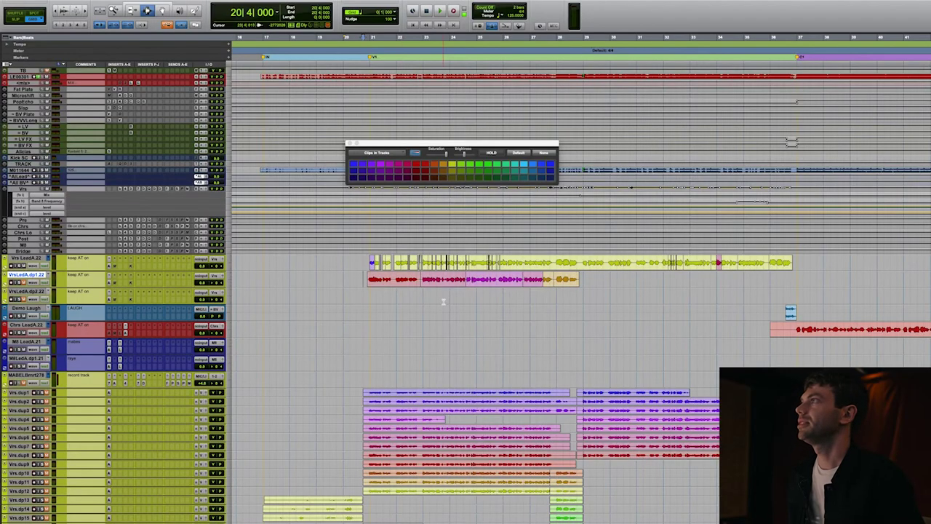
{"action": "triple_click", "coordinate": [586, 283]}
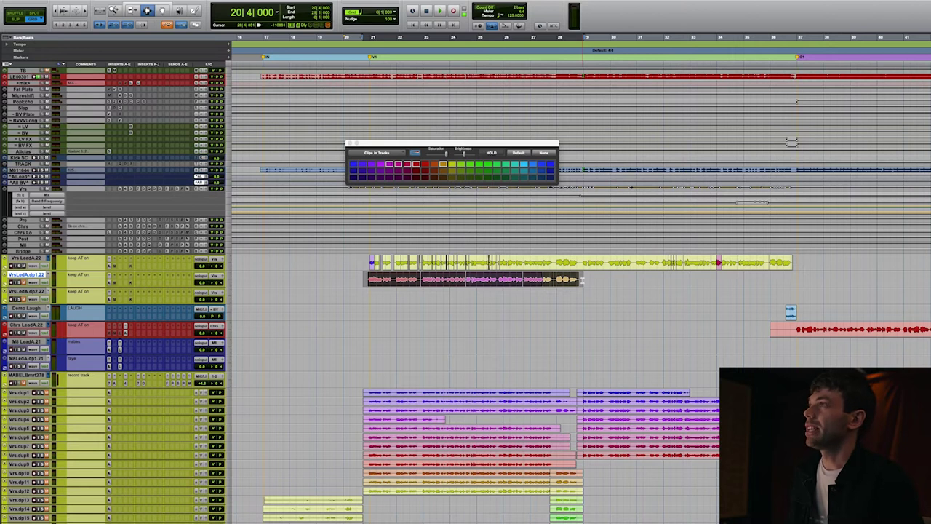
{"action": "key", "text": "super+alt+bracketright"}
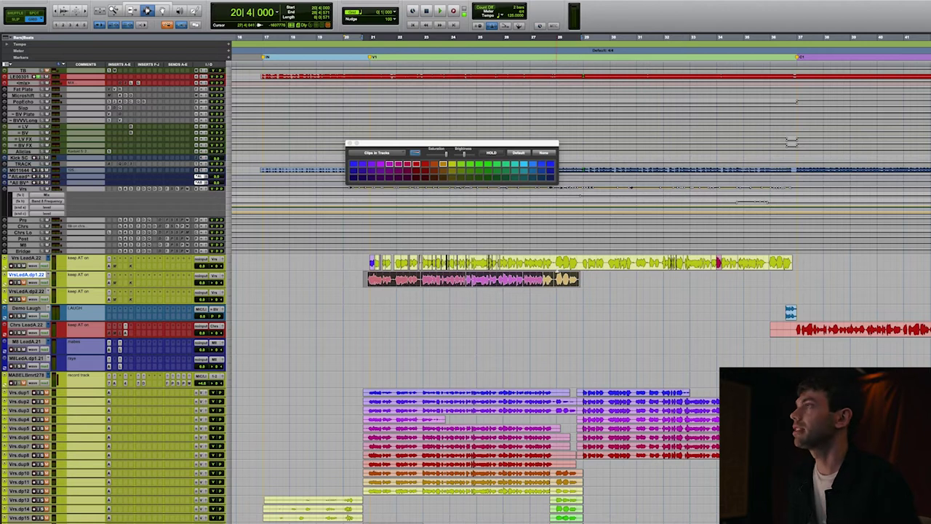
- Delete the entire comp from the VrsLedA.dp1.22 track
{"action": "left_click_drag", "start_coordinate": [364, 280], "coordinate": [463, 280]}
{"action": "left_click_drag", "start_coordinate": [463, 281], "coordinate": [586, 281]}
{"action": "key", "text": "Delete"}
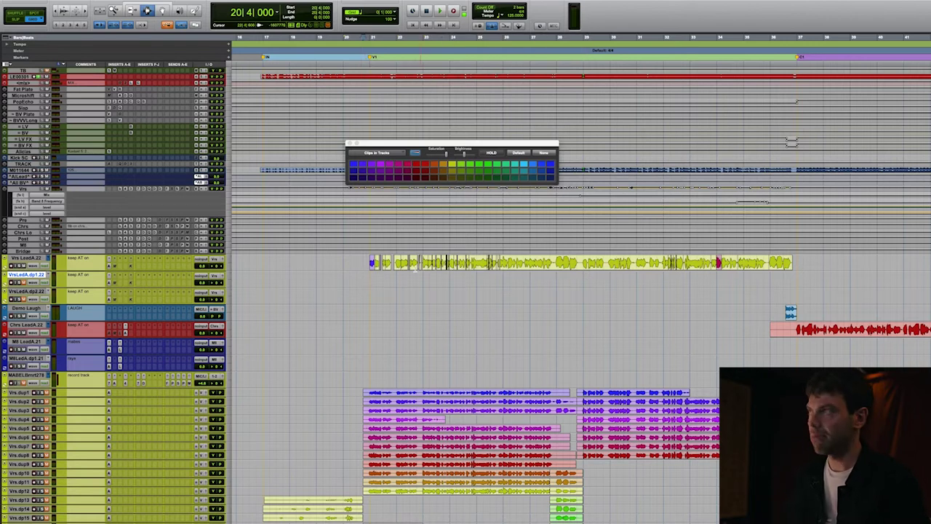
- Enlarge the Vrs LeadA.22 track, display its playlists and select a short phrase on take VrsLeadA.06 from 21|4|416
{"action": "left_click", "coordinate": [33, 258]}
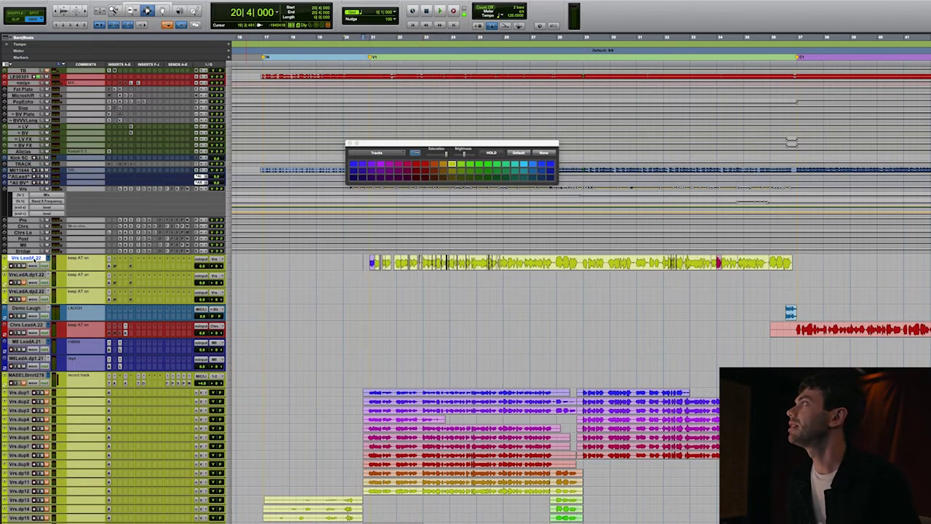
{"action": "key", "text": "ctrl+Up"}
{"action": "key", "text": "super+alt+["}
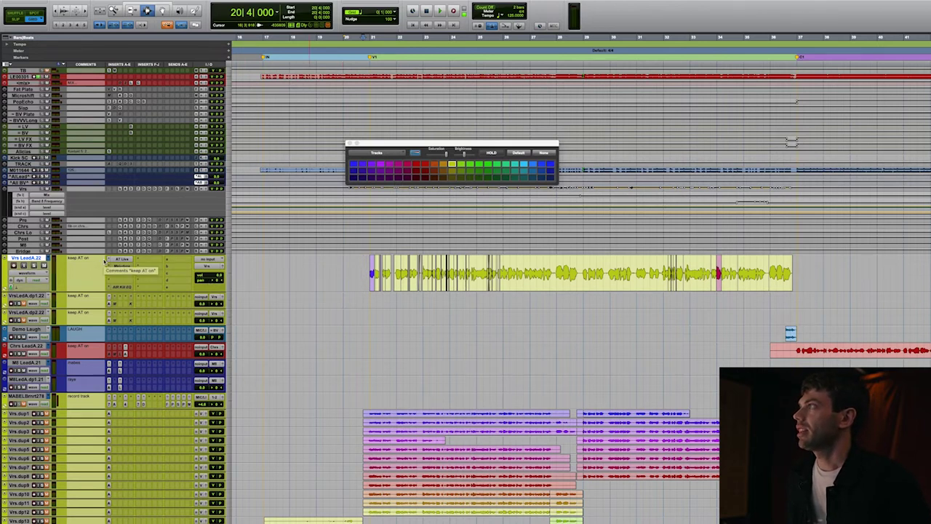
{"action": "scroll", "coordinate": [106, 262], "scroll_direction": "down", "scroll_amount": 3}
{"action": "left_click_drag", "start_coordinate": [364, 301], "coordinate": [627, 471]}
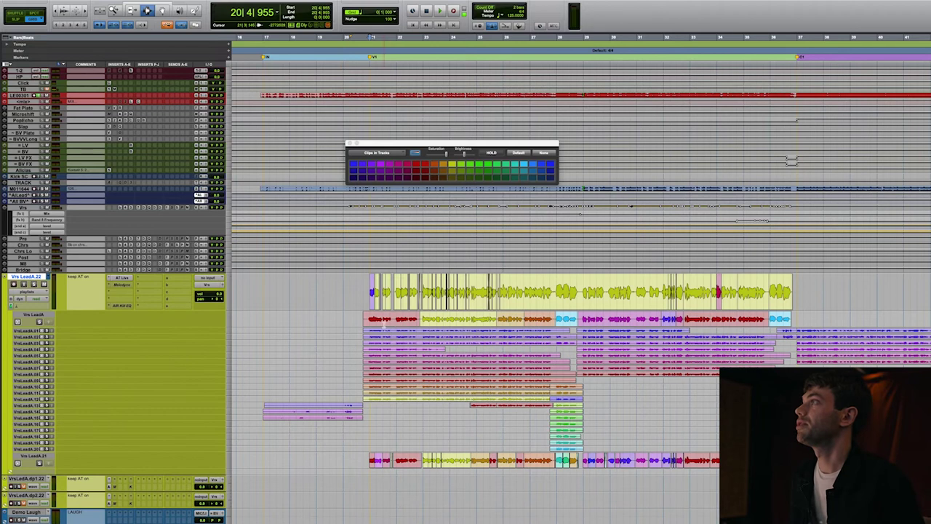
{"action": "left_click_drag", "start_coordinate": [385, 354], "coordinate": [416, 361]}
{"action": "left_click_drag", "start_coordinate": [416, 362], "coordinate": [392, 360]}
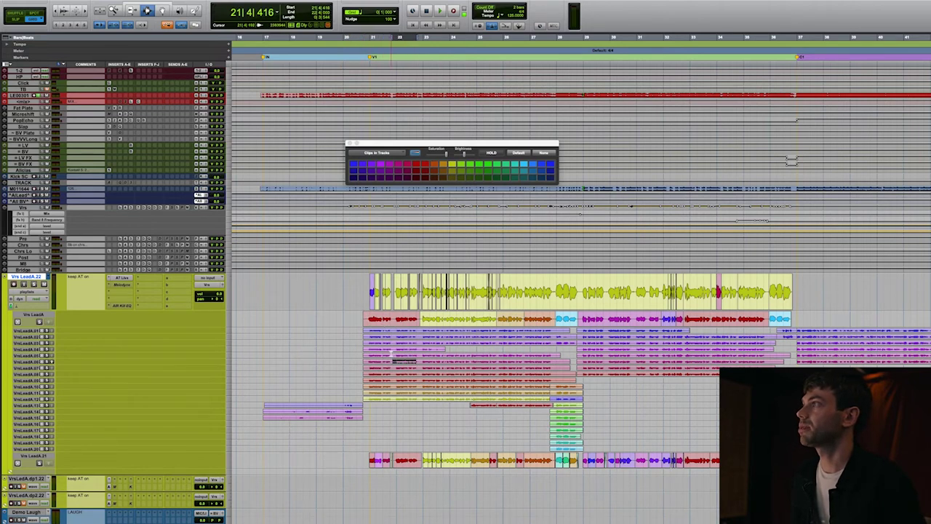
- Show the track list and move the Vrs LeadA playlist below VrsLeadA.20 so it sits directly above Vrs LeadA.21
{"action": "left_click", "coordinate": [382, 330]}
{"action": "key", "text": "ctrl+t"}
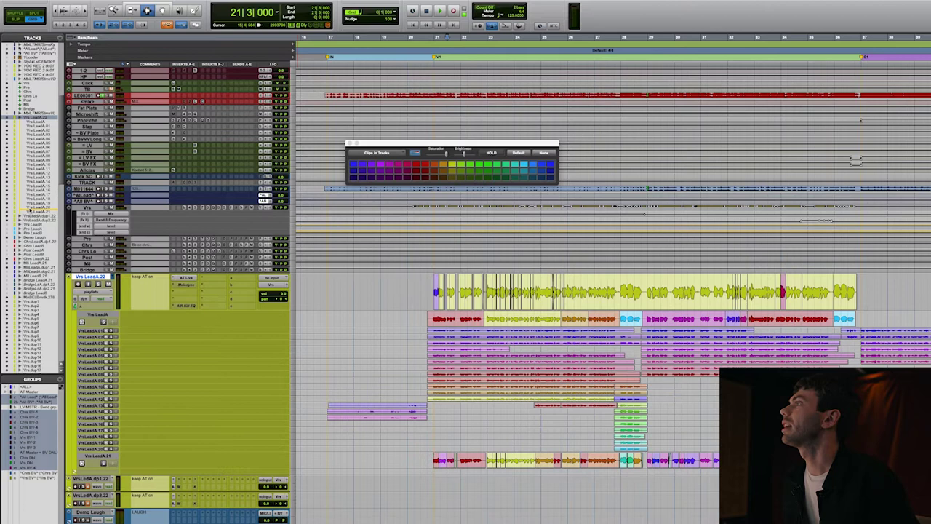
{"action": "left_click_drag", "start_coordinate": [32, 123], "coordinate": [29, 210]}
- Select the whole comp on the Vrs LeadA playlist from 20|4|000, enlarge the waveforms and place the cursor at 22|4|000
{"action": "left_click_drag", "start_coordinate": [425, 445], "coordinate": [866, 445]}
{"action": "key", "text": "t"}
{"action": "scroll", "coordinate": [833, 445], "scroll_direction": "right", "scroll_amount": 4}
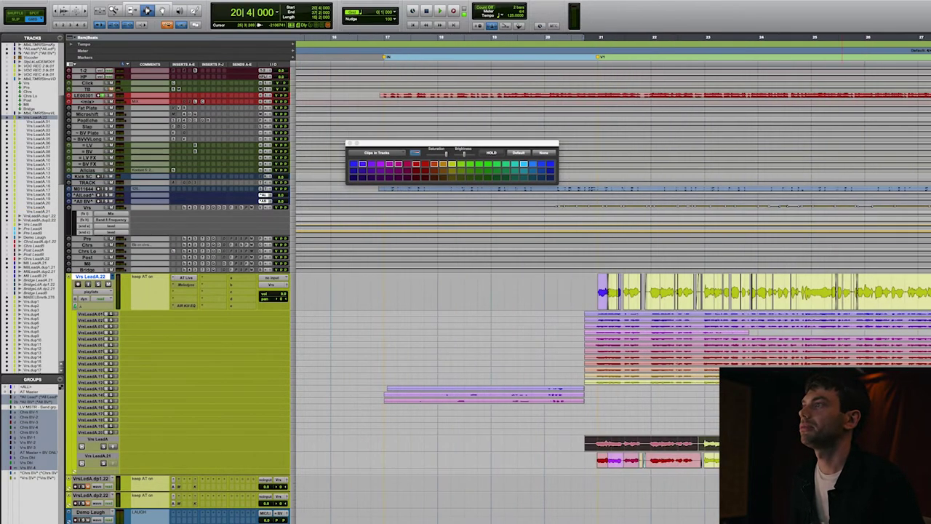
{"action": "key", "text": "super+alt+bracketright"}
{"action": "key", "text": "super+alt+bracketright"}
{"action": "key", "text": "super+alt+bracketright"}
{"action": "left_click", "coordinate": [620, 445]}
{"action": "scroll", "coordinate": [556, 437], "scroll_direction": "right", "scroll_amount": 4}
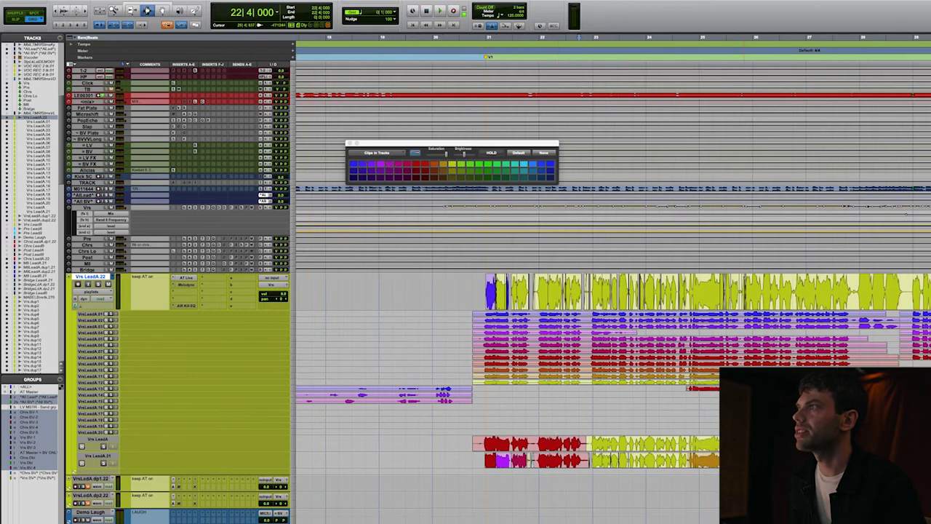
- Select the comp on the Vrs LeadA.21 playlist, place the cursor at 23|3|000 and examine its clips up close
{"action": "key", "text": "super+bracketleft"}
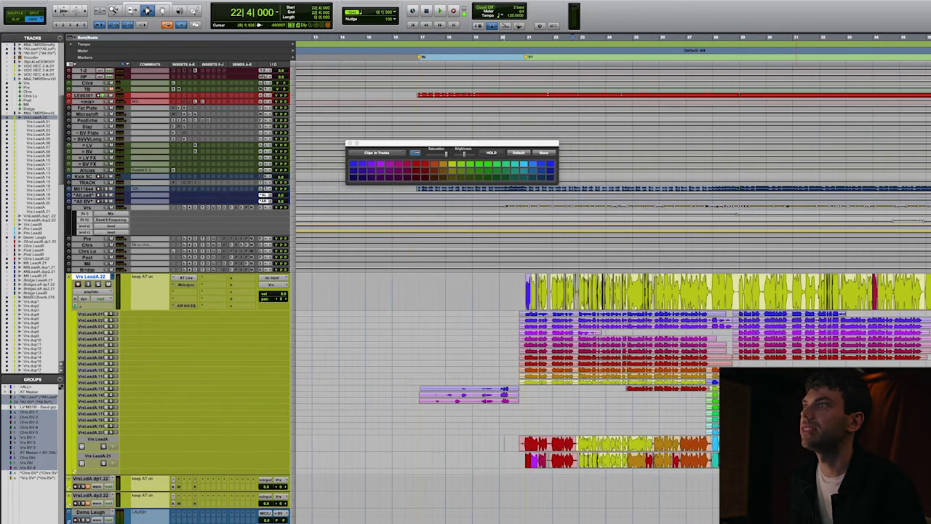
{"action": "scroll", "coordinate": [613, 279], "scroll_direction": "right", "scroll_amount": 2}
{"action": "left_click_drag", "start_coordinate": [482, 460], "coordinate": [930, 461]}
{"action": "left_click", "coordinate": [559, 460]}
{"action": "key", "text": "super+bracketright"}
{"action": "key", "text": "super+bracketright"}
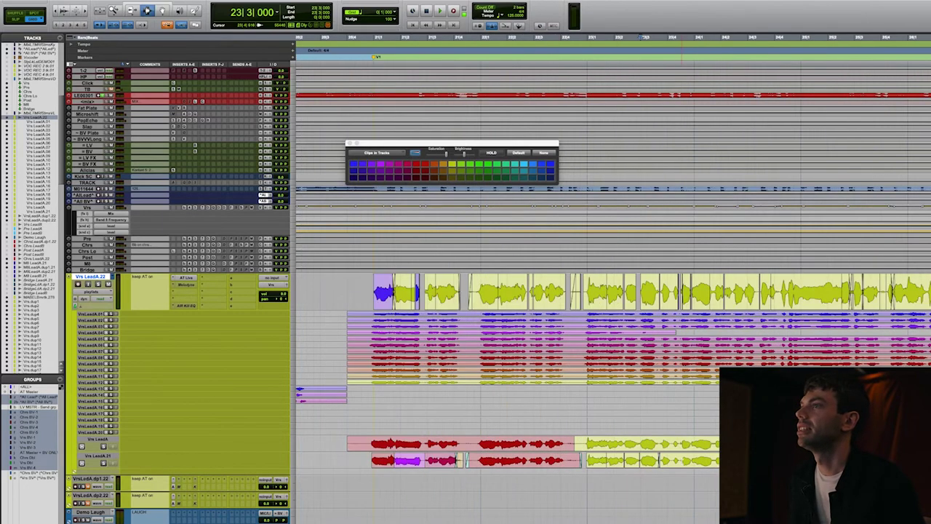
- Switch to Slip mode and duplicate the Vrs LeadA.22 track with its alternate playlists but an empty main playlist
{"action": "key", "text": "F2"}
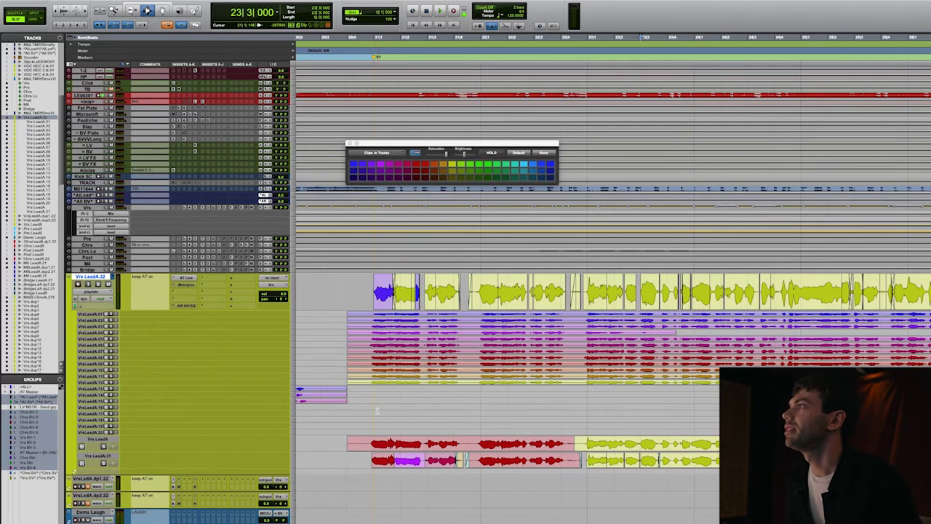
{"action": "left_click", "coordinate": [357, 292]}
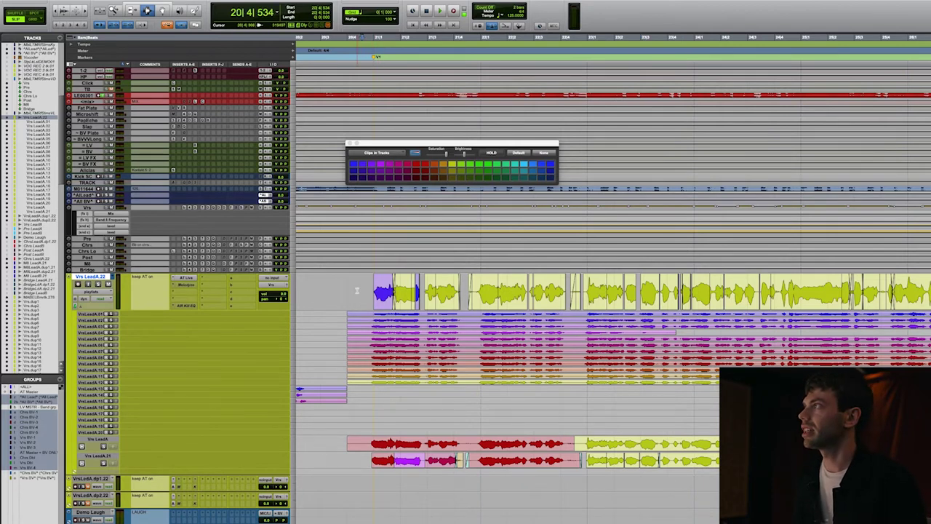
{"action": "key", "text": "ctrl+super+Left"}
{"action": "key", "text": "alt+shift+d"}
{"action": "left_click", "coordinate": [471, 182]}
{"action": "left_click", "coordinate": [525, 256]}
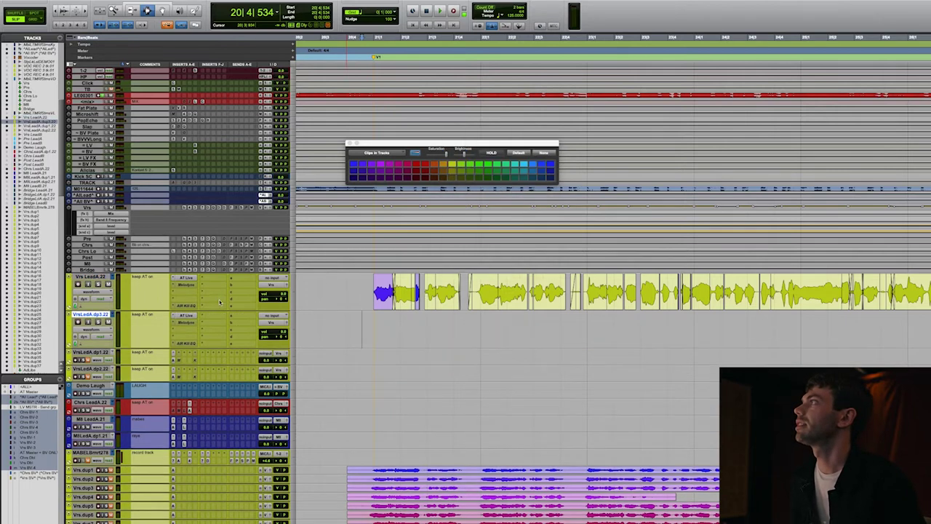
- Display the playlists of VrsLedA.dp3.22 and copy the first alternate playlist's comp from 20|4|744 to the main playlist
{"action": "left_click", "coordinate": [371, 335]}
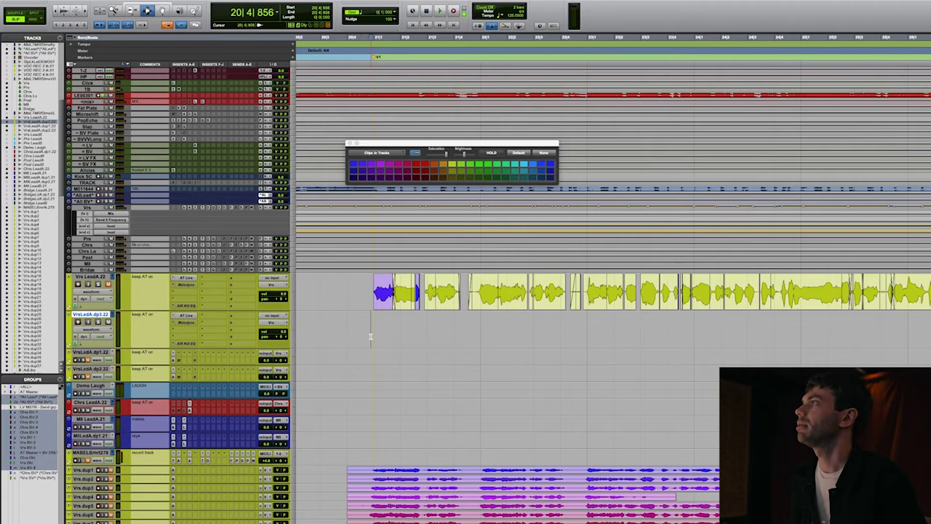
{"action": "key", "text": "ctrl+super+Left"}
{"action": "scroll", "coordinate": [355, 331], "scroll_direction": "down", "scroll_amount": 2}
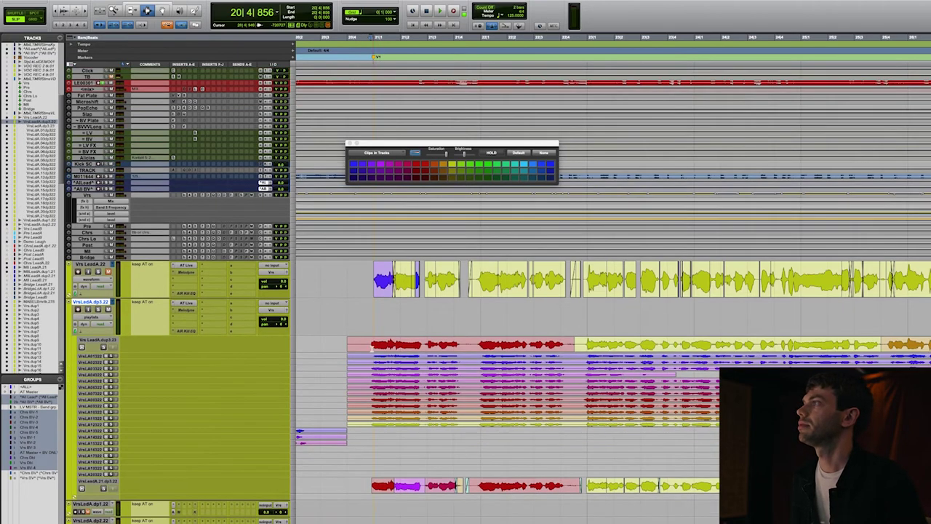
{"action": "left_click", "coordinate": [368, 347]}
{"action": "key", "text": "r"}
{"action": "key", "text": "r"}
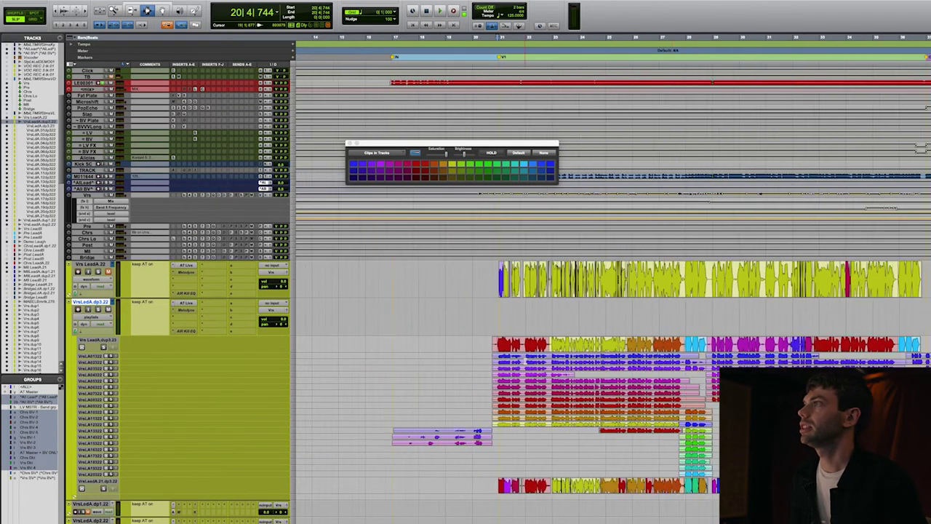
{"action": "left_click_drag", "start_coordinate": [798, 345], "coordinate": [928, 345]}
{"action": "key", "text": "ctrl+alt+v"}
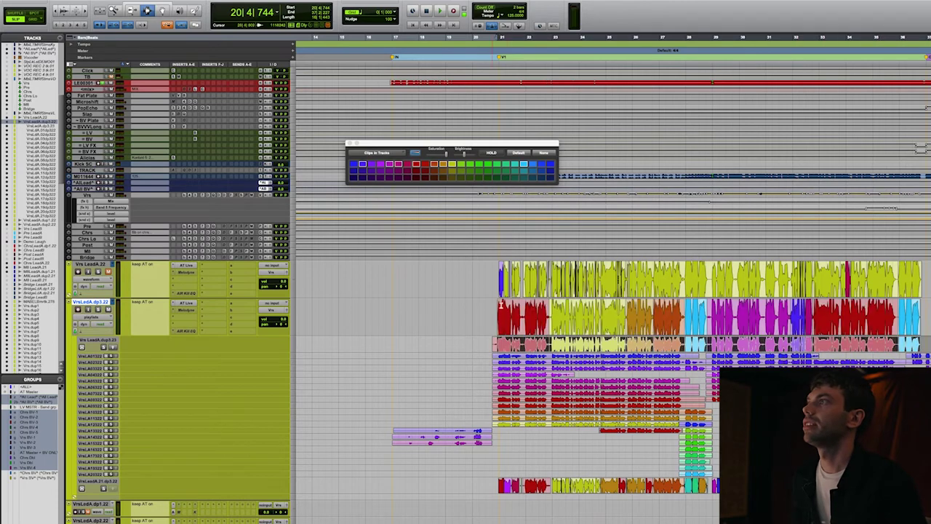
- Hide the track list and play the copied comp on VrsLedA.dp3.22 from 20|3|753
{"action": "left_click", "coordinate": [533, 318]}
{"action": "key", "text": "ctrl+bracketright"}
{"action": "left_click", "coordinate": [345, 315]}
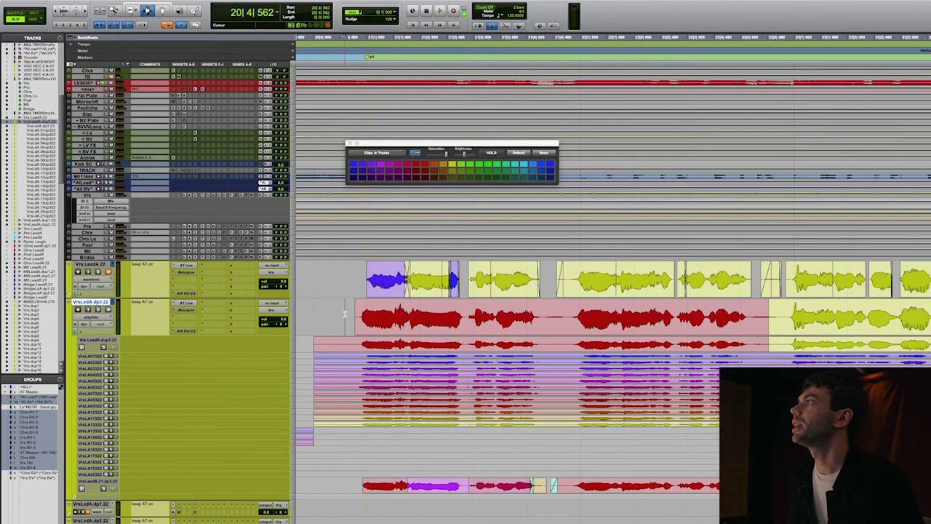
{"action": "key", "text": "ctrl+alt+super+l"}
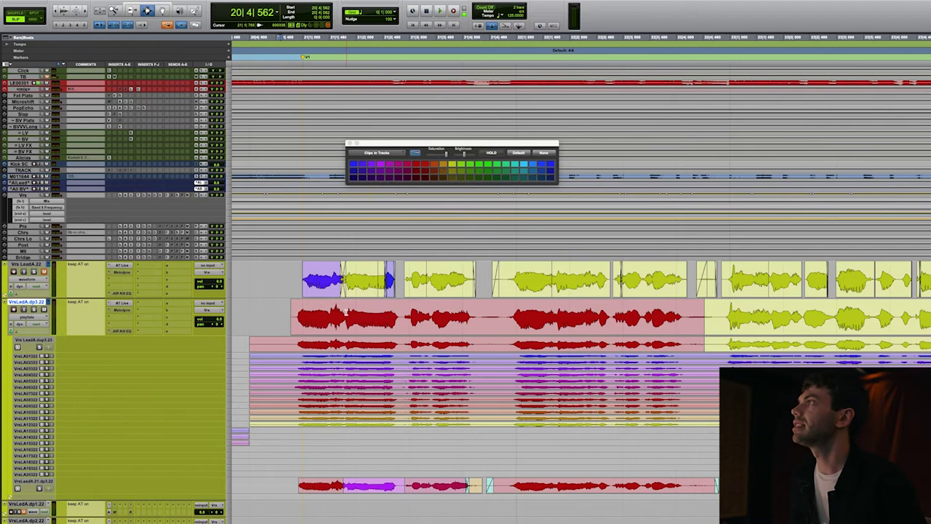
{"action": "scroll", "coordinate": [304, 311], "scroll_direction": "left", "scroll_amount": 1}
{"action": "left_click", "coordinate": [257, 313]}
{"action": "key", "text": "space"}
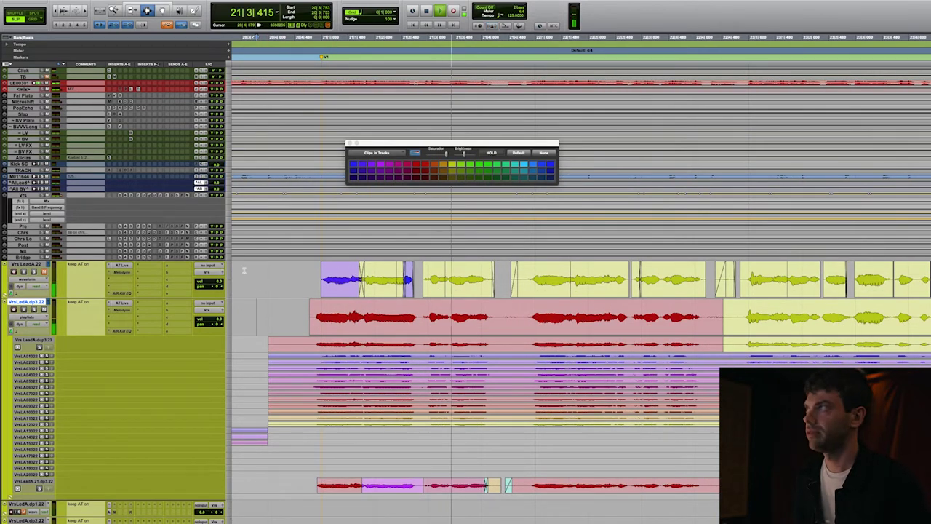
{"action": "left_click", "coordinate": [277, 269]}
{"action": "key", "text": "space"}
- Look over the lower tracks and play the VrsLedA.dp3.22 comp again from 20|4|625
{"action": "scroll", "coordinate": [277, 272], "scroll_direction": "down", "scroll_amount": 15}
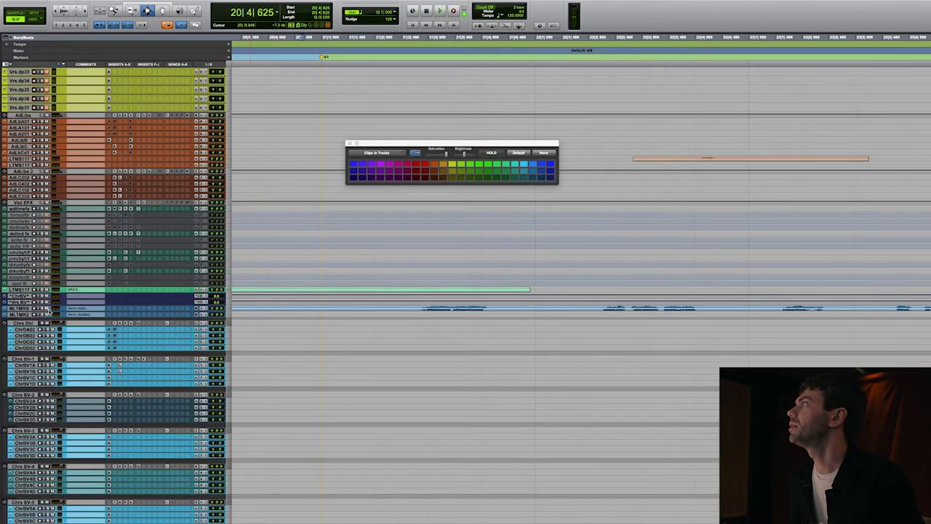
{"action": "scroll", "coordinate": [307, 335], "scroll_direction": "up", "scroll_amount": 15}
{"action": "key", "text": "super+space"}
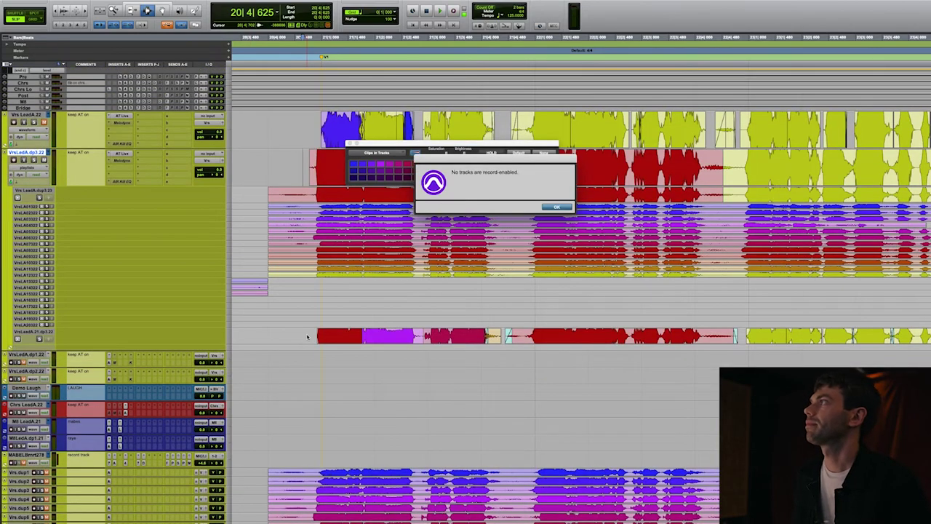
{"action": "key", "text": "Return"}
{"action": "key", "text": "space"}
{"action": "scroll", "coordinate": [327, 328], "scroll_direction": "up", "scroll_amount": 3}
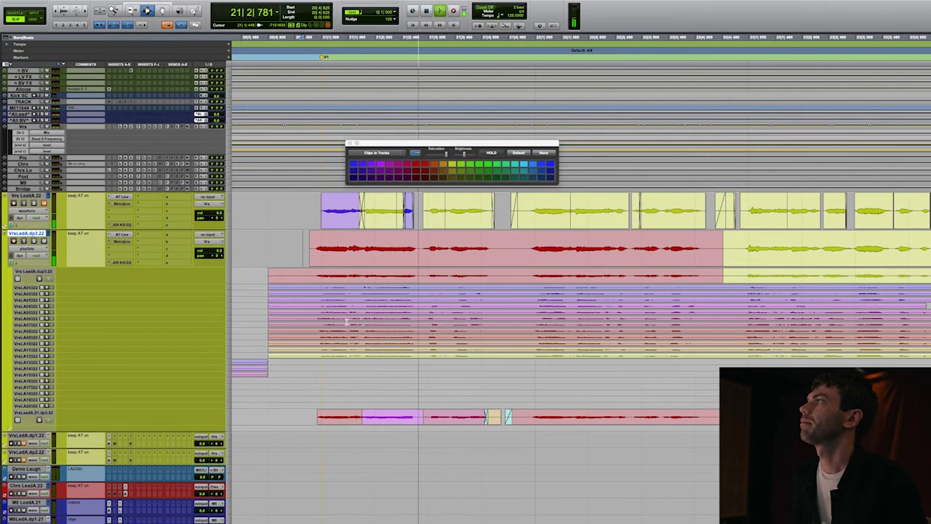
- Enlarge the waveforms, select the opening line on take VrsLA12322 from 20|4|688 to 21|4|710 and audition it
{"action": "scroll", "coordinate": [347, 321], "scroll_direction": "right", "scroll_amount": 1}
{"action": "key", "text": "super+alt+bracketright"}
{"action": "key", "text": "super+alt+bracketright"}
{"action": "key", "text": "super+alt+bracketright"}
{"action": "key", "text": "r"}
{"action": "scroll", "coordinate": [422, 328], "scroll_direction": "right", "scroll_amount": 2}
{"action": "key", "text": "space"}
{"action": "left_click_drag", "start_coordinate": [411, 356], "coordinate": [518, 357]}
{"action": "key", "text": "space"}
{"action": "key", "text": "space"}
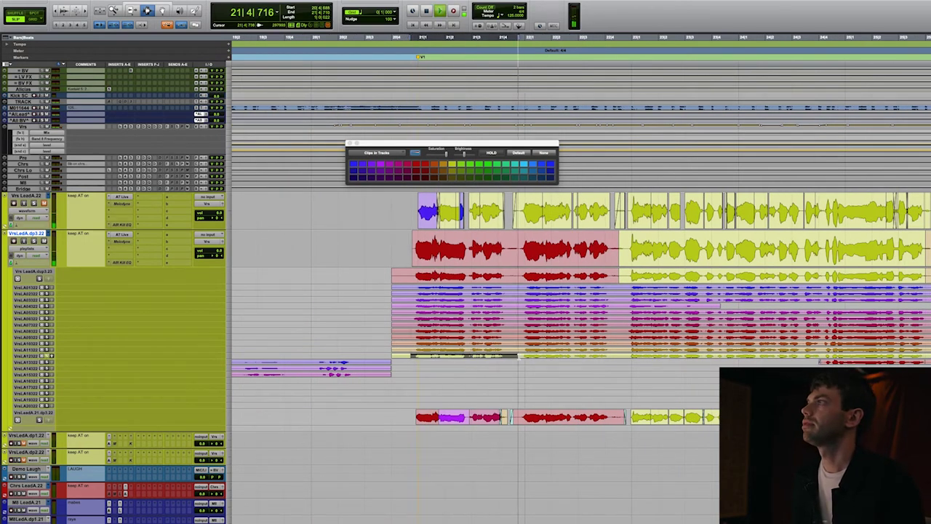
- Audition the same opening line on takes VrsLA11322, VrsLA10322 and VrsLA09322 in turn
{"action": "key", "text": "p"}
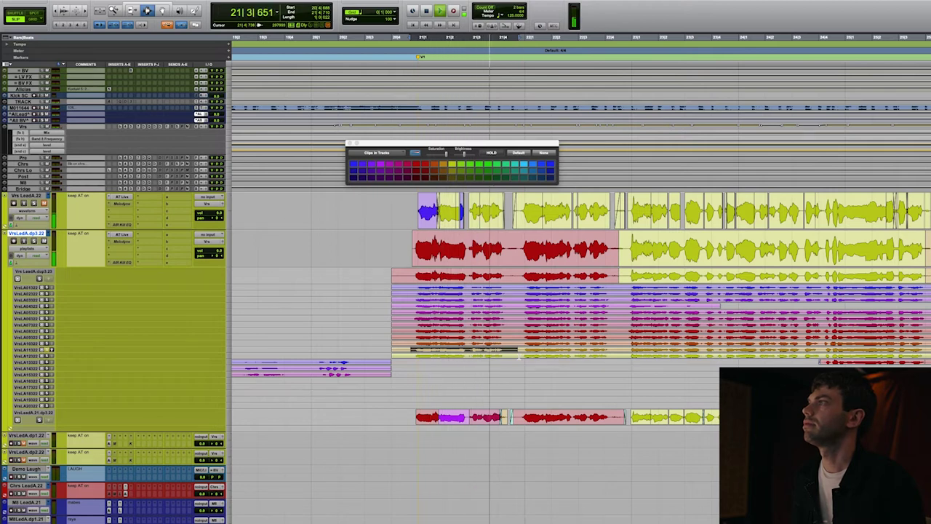
{"action": "key", "text": "p"}
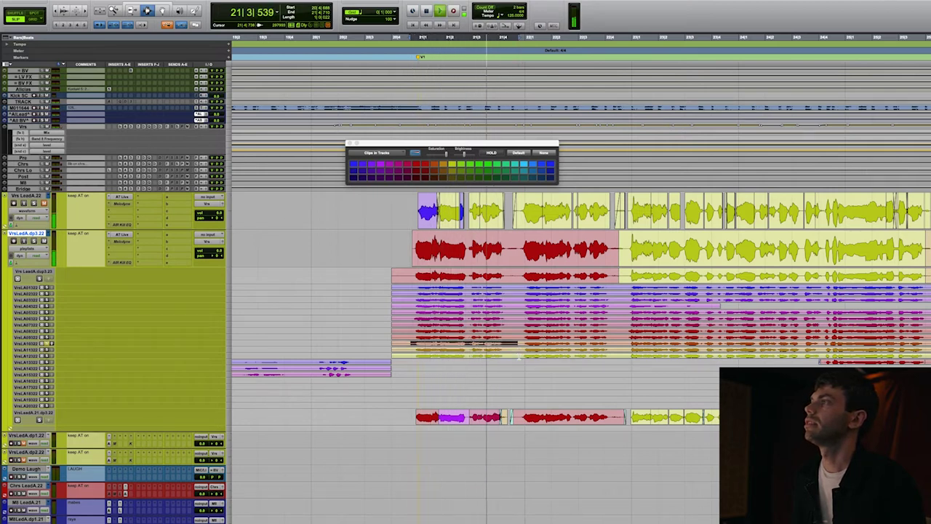
{"action": "key", "text": "p"}
{"action": "key", "text": "space"}
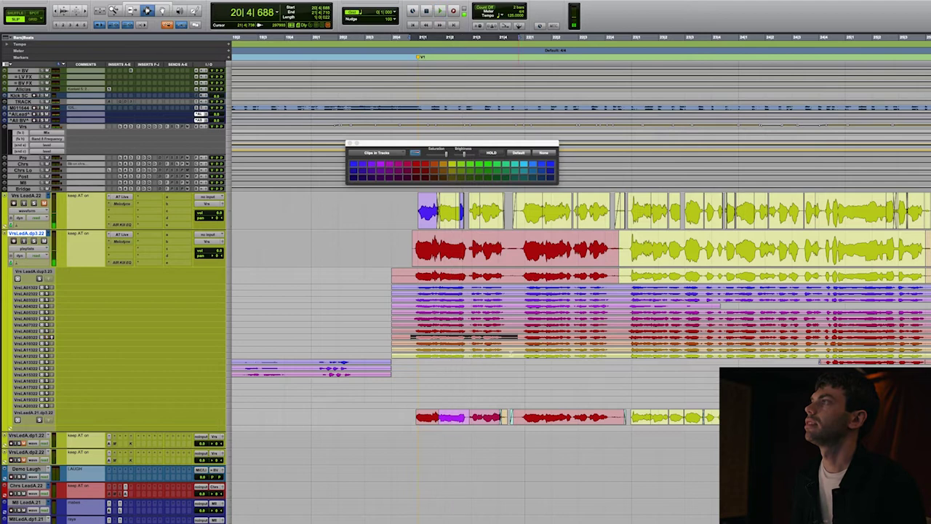
- Solo and audition the first phrase on take VrsLA10322 from 20|4|688 to 21|2|867, and copy it to the main playlist
{"action": "left_click_drag", "start_coordinate": [411, 344], "coordinate": [468, 345]}
{"action": "key", "text": "shift+s"}
{"action": "key", "text": "space"}
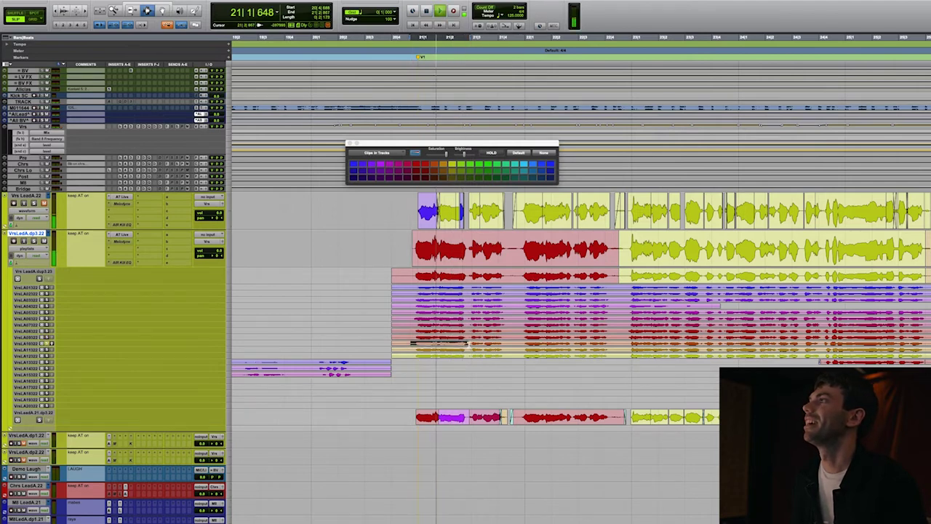
{"action": "key", "text": "space"}
{"action": "key", "text": "ctrl+alt+v"}
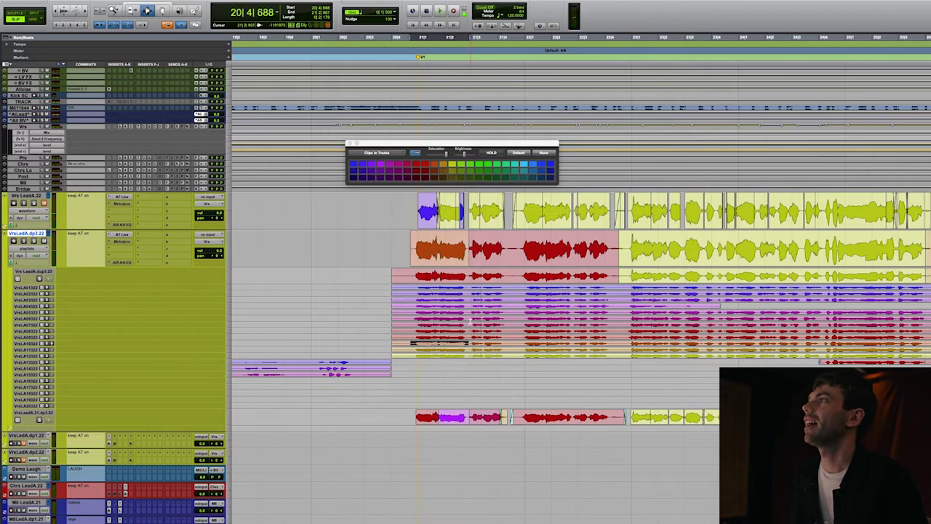
- Place the cursor at 21|2|867 and select the second phrase on take VrsLA01322 from 21|2|825 to 21|4|696
{"action": "left_click", "coordinate": [469, 299]}
{"action": "key", "text": "space"}
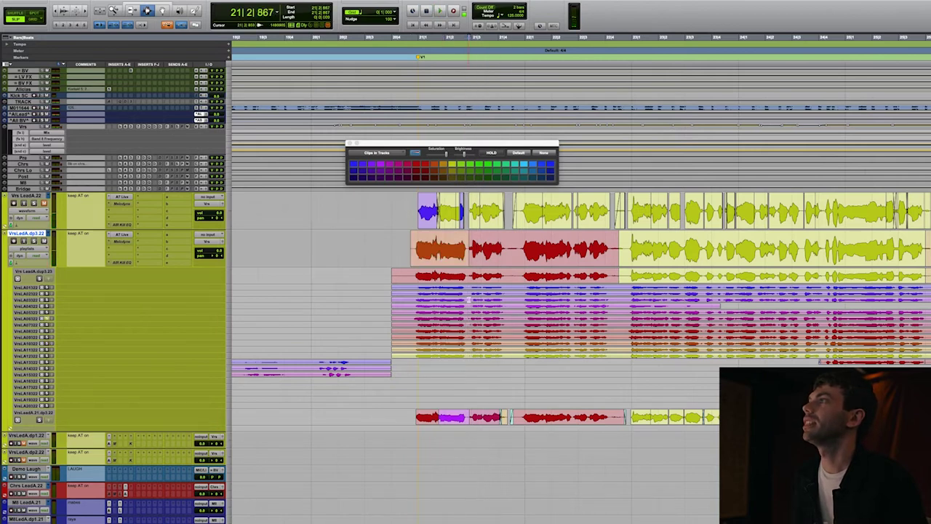
{"action": "key", "text": "super+alt+]"}
{"action": "left_click_drag", "start_coordinate": [468, 288], "coordinate": [514, 288]}
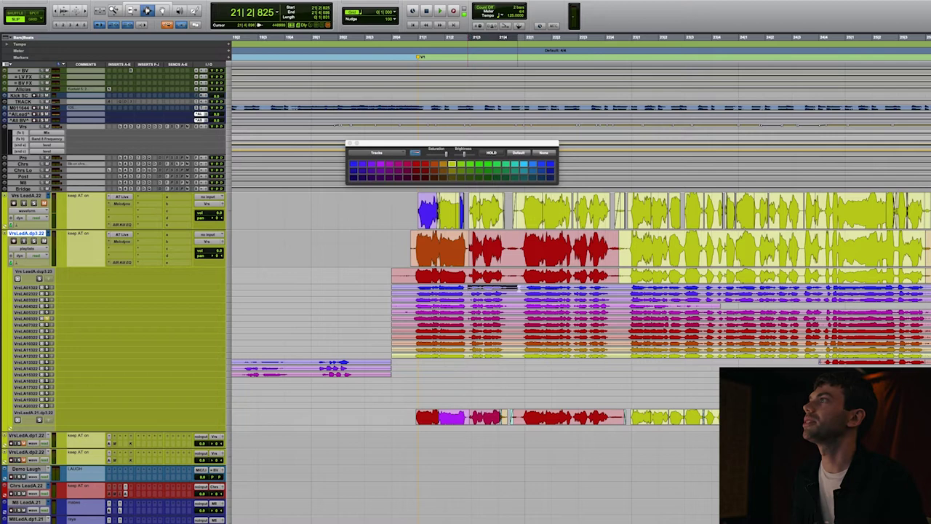
{"action": "key", "text": "ctrl+alt+bracketleft"}
- Select the second phrase on take VrsLA02322 from 21|2|825 to 22|1|000, solo the take and audition it
{"action": "left_click_drag", "start_coordinate": [413, 356], "coordinate": [627, 357]}
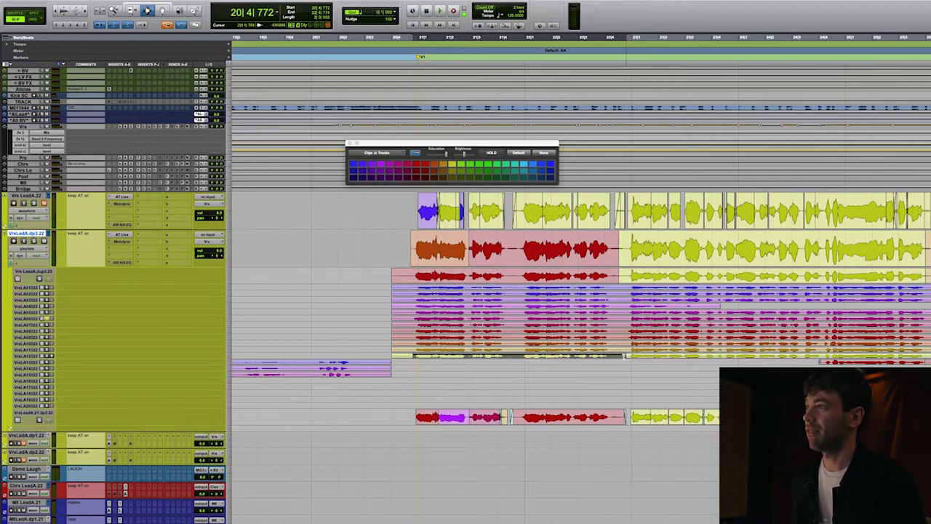
{"action": "left_click", "coordinate": [468, 298]}
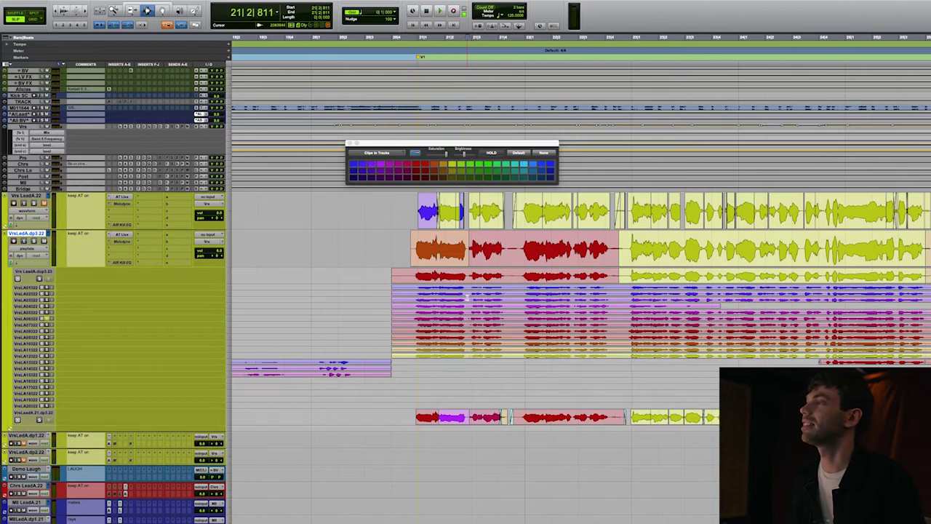
{"action": "left_click_drag", "start_coordinate": [470, 297], "coordinate": [515, 294]}
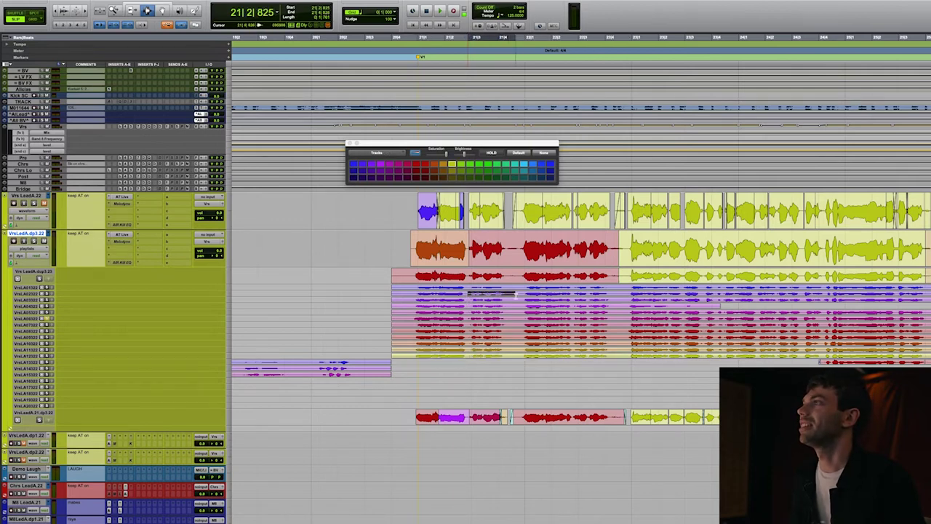
{"action": "key", "text": "ctrl+alt+bracketright"}
{"action": "left_click", "coordinate": [524, 294], "text": "shift"}
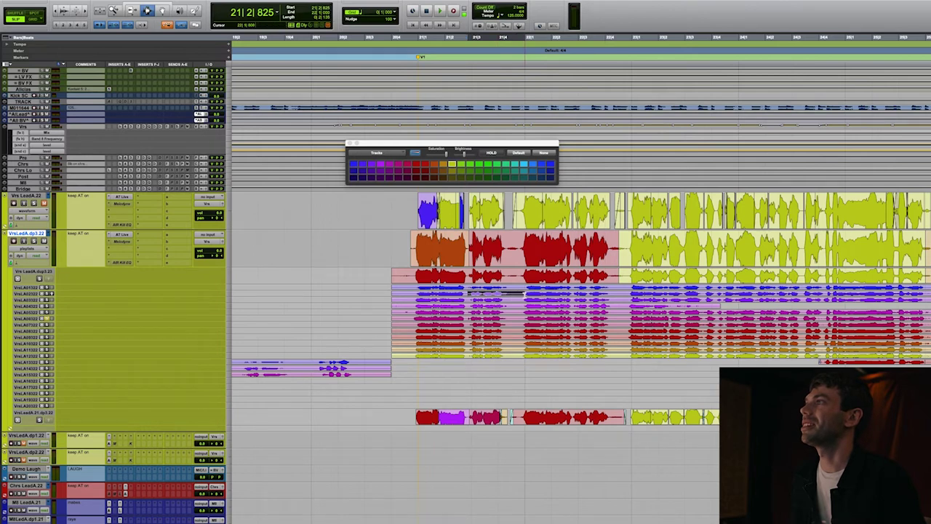
{"action": "key", "text": "shift+s"}
{"action": "key", "text": "space"}
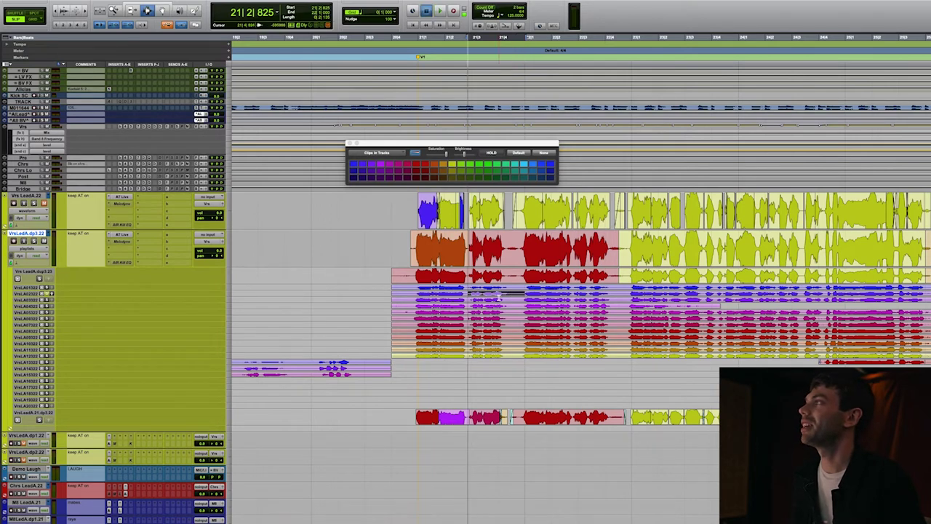
- Reselect the second phrase from 21|2|769 to 21|4|640 and audition it on takes VrsLA03322 and VrsLA05322
{"action": "left_click_drag", "start_coordinate": [467, 290], "coordinate": [516, 289]}
{"action": "key", "text": "space"}
{"action": "key", "text": "semicolon"}
{"action": "key", "text": "semicolon"}
{"action": "key", "text": "shift+s"}
{"action": "key", "text": "space"}
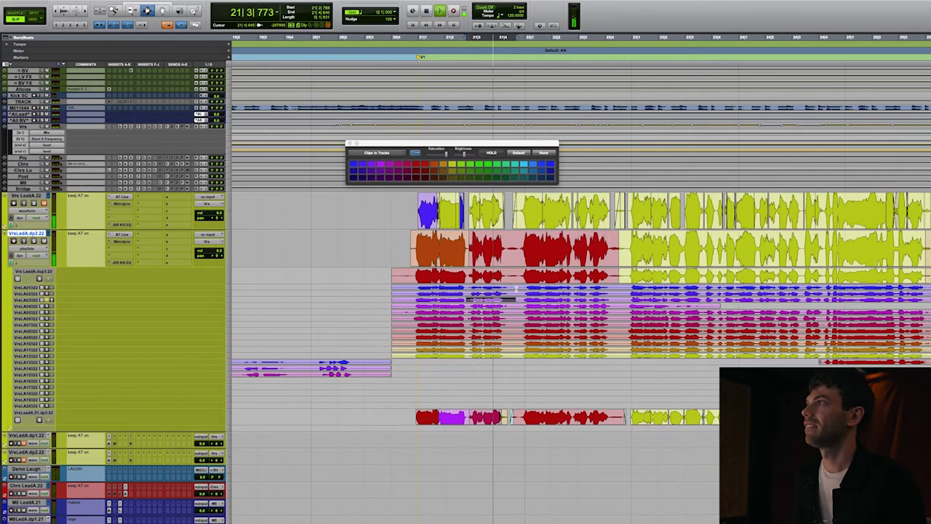
{"action": "key", "text": "space"}
{"action": "key", "text": "space"}
{"action": "key", "text": "semicolon"}
{"action": "key", "text": "shift+s"}
{"action": "key", "text": "space"}
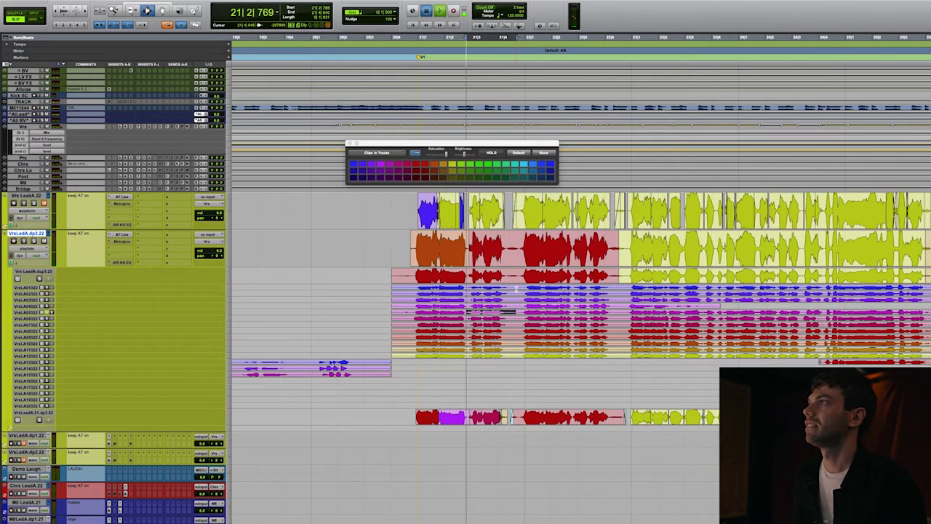
- Copy the second phrase from take VrsLA05322 to the main playlist and shift the copied clip slightly later
{"action": "key", "text": "ctrl+alt+v"}
{"action": "left_click", "coordinate": [482, 307]}
{"action": "key", "text": "t"}
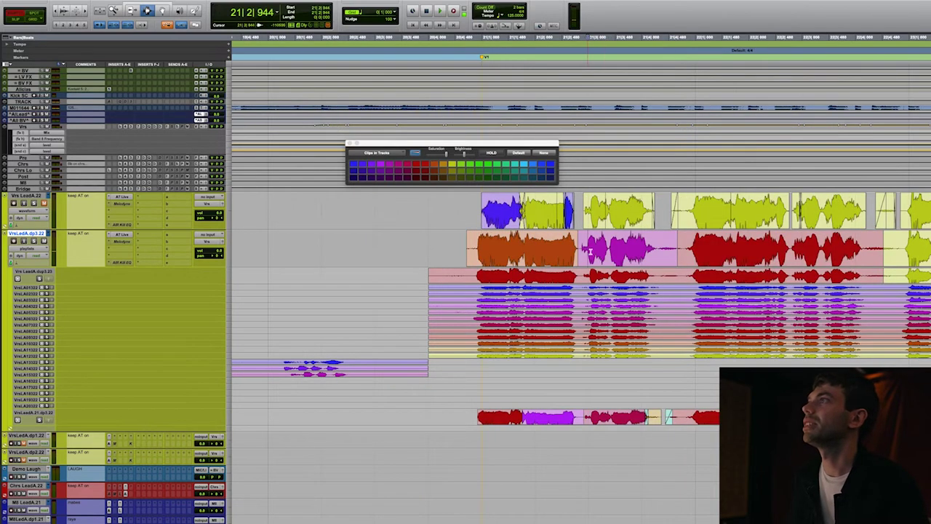
{"action": "key", "text": "F8"}
{"action": "left_click", "coordinate": [592, 254]}
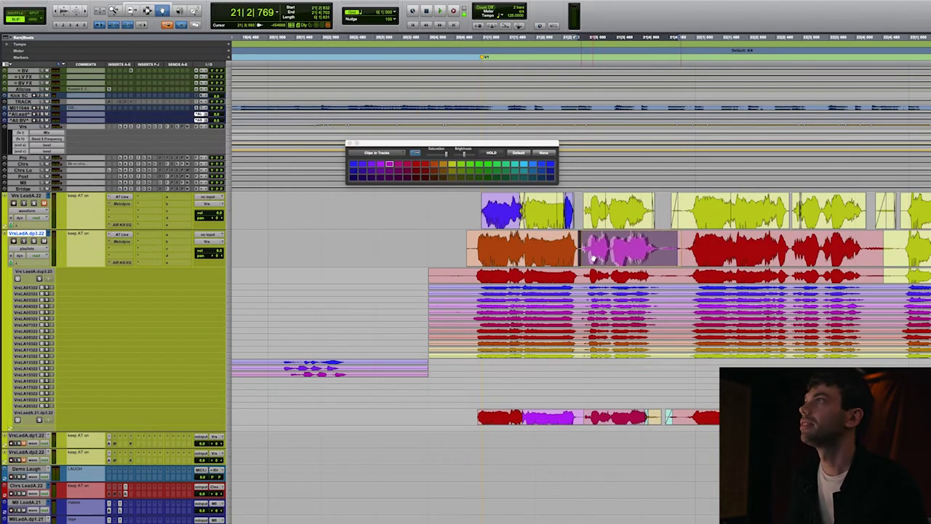
- Audition the comp from 20|4|688 and move the second-phrase clip back to start at 21|2|776
{"action": "key", "text": "F7"}
{"action": "left_click", "coordinate": [430, 249]}
{"action": "key", "text": "space"}
{"action": "scroll", "coordinate": [514, 260], "scroll_direction": "right", "scroll_amount": 1}
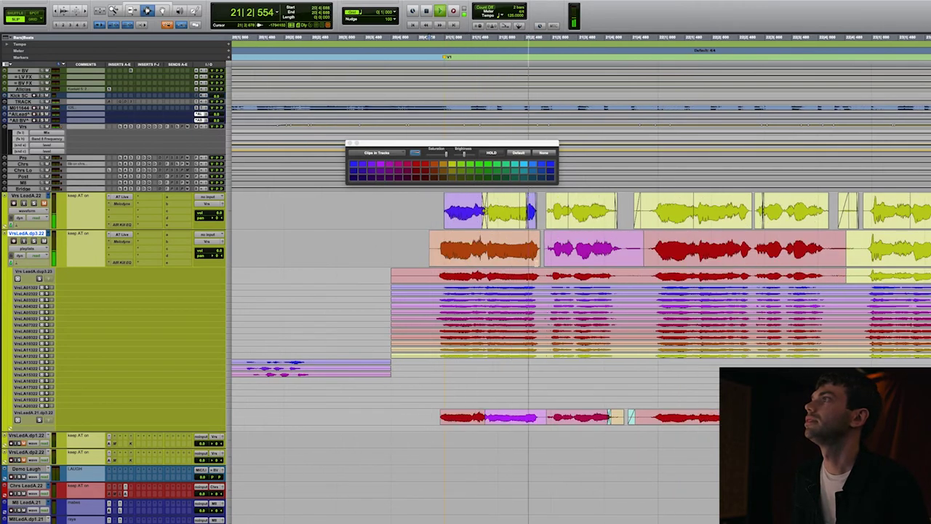
{"action": "key", "text": "F8"}
{"action": "left_click", "coordinate": [559, 251]}
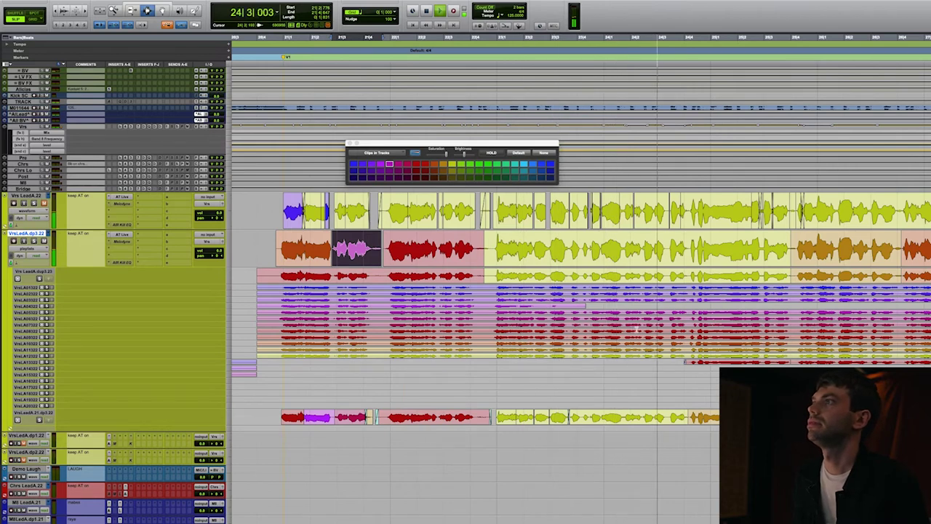
{"action": "key", "text": "space"}
- Select the full verse comp on the main playlist, followed by the finished comp on the lowest alternate playlist
{"action": "left_click", "coordinate": [489, 336]}
{"action": "key", "text": "r"}
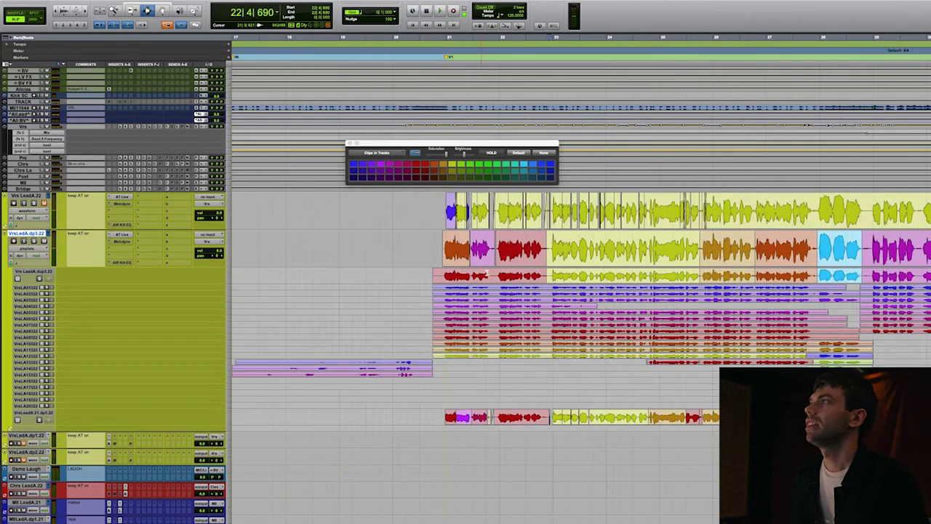
{"action": "key", "text": "r"}
{"action": "scroll", "coordinate": [525, 274], "scroll_direction": "right", "scroll_amount": 3}
{"action": "left_click_drag", "start_coordinate": [443, 247], "coordinate": [888, 264]}
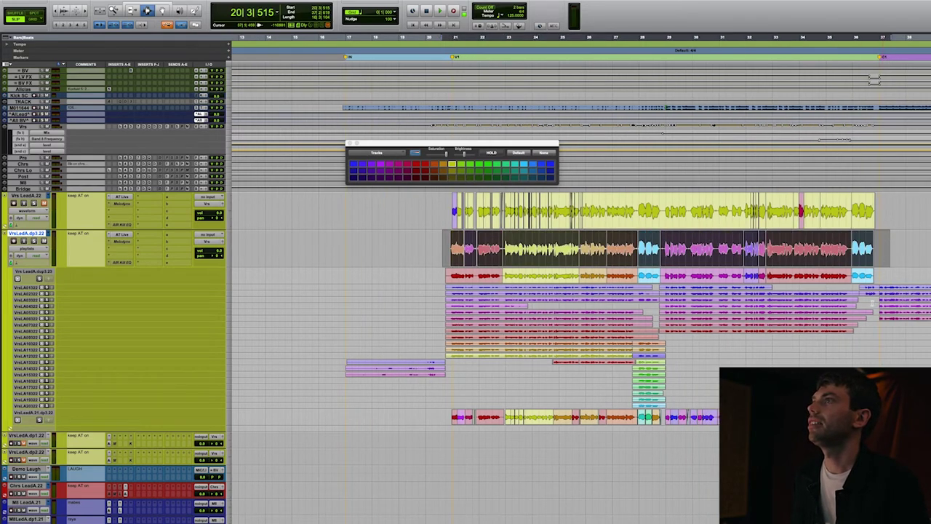
{"action": "left_click_drag", "start_coordinate": [873, 418], "coordinate": [448, 417]}
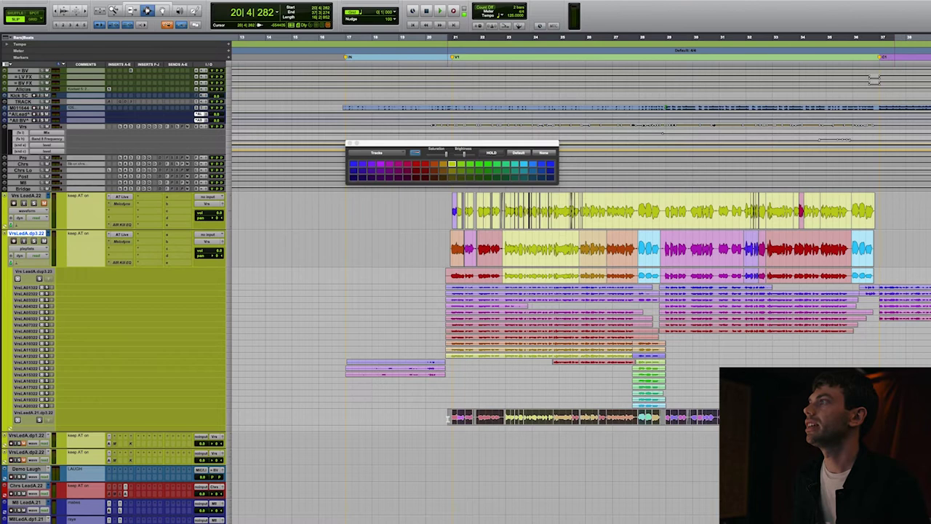
{"action": "left_click", "coordinate": [349, 253]}
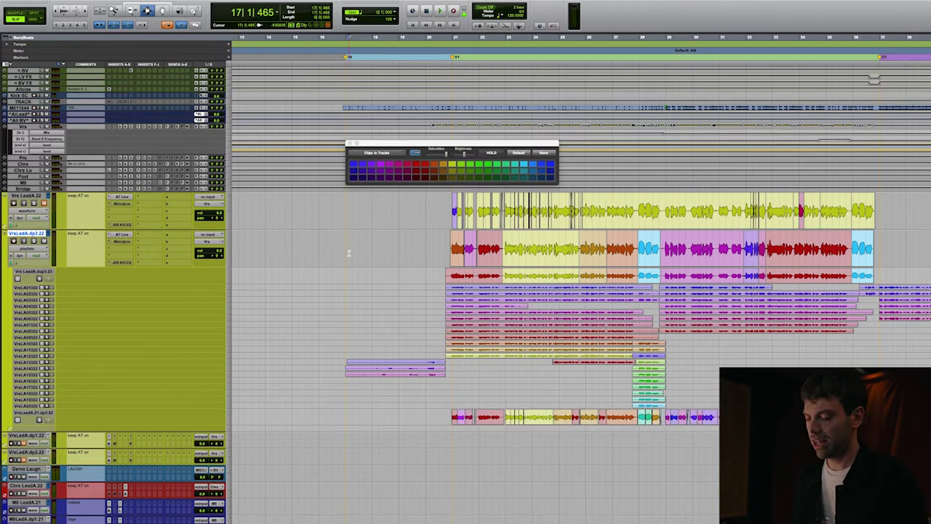
- Return the duplicated track VrsLedA.dp3.22 to waveform view and make it inactive at a minimal height
{"action": "key", "text": "minus"}
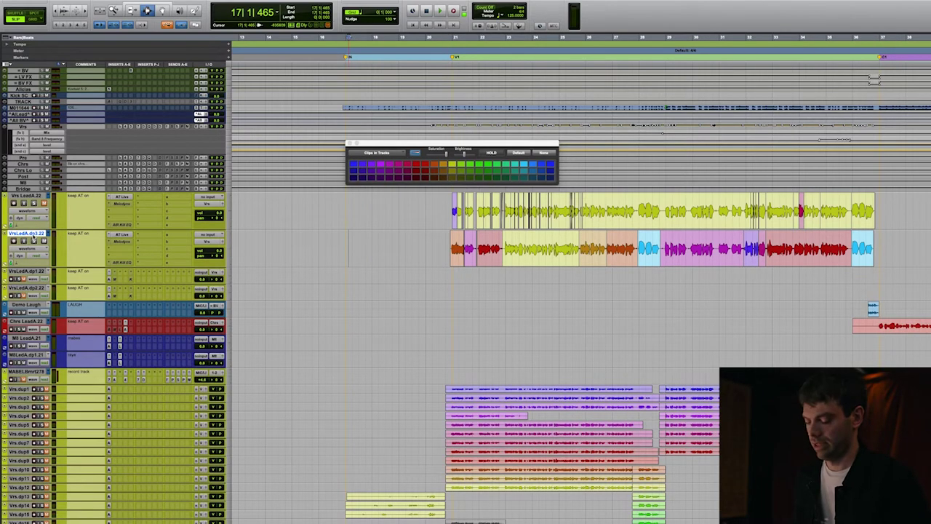
{"action": "key", "text": "ctrl+super+a"}
{"action": "key", "text": "ctrl+Down"}
{"action": "key", "text": "ctrl+Down"}
- Show the Vrs LeadA.22 track in playlists view with enlarged waveforms and make Vrs LeadA.21 its main playlist
{"action": "left_click", "coordinate": [319, 222]}
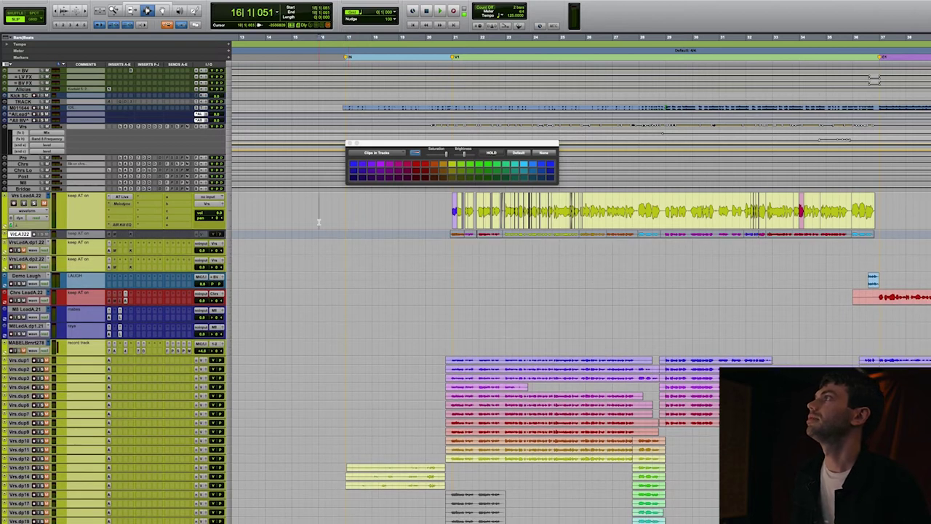
{"action": "key", "text": "p"}
{"action": "key", "text": "Tab"}
{"action": "key", "text": "ctrl+minus"}
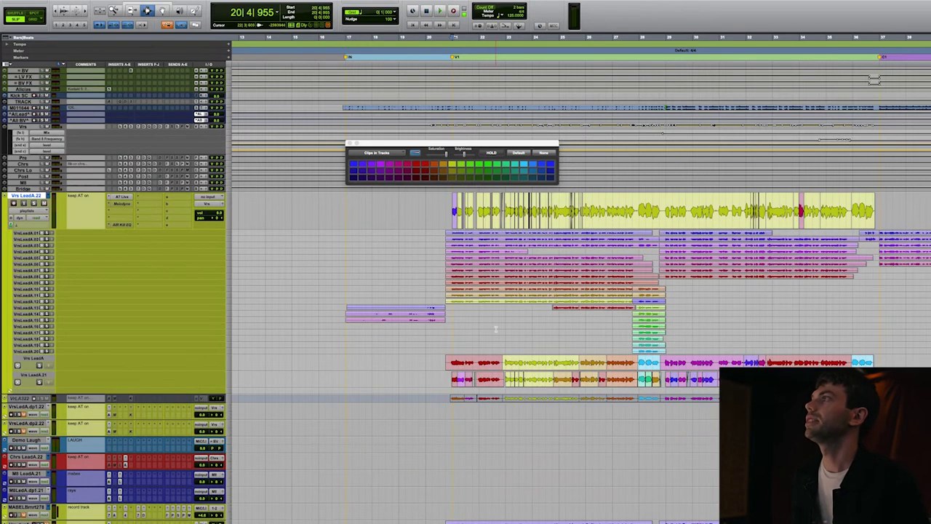
{"action": "left_click", "coordinate": [447, 201]}
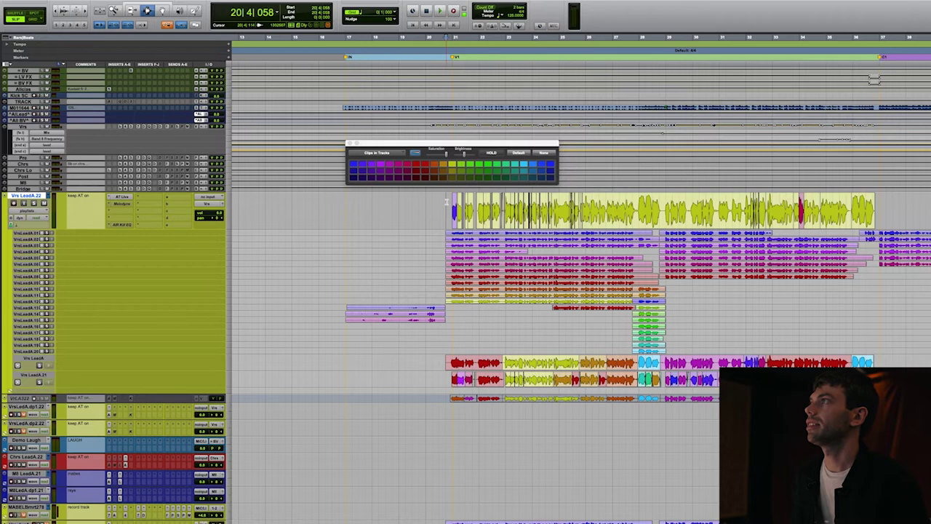
{"action": "left_click", "coordinate": [454, 379]}
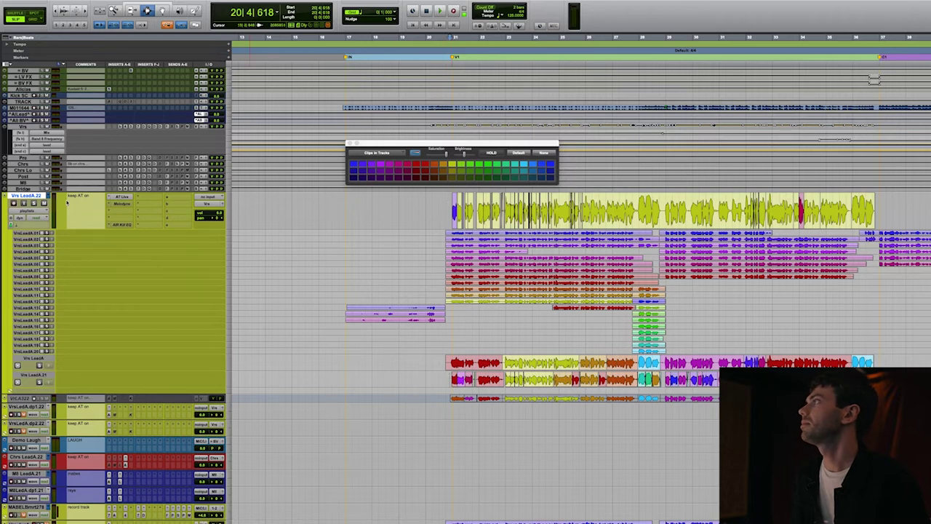
{"action": "left_click", "coordinate": [50, 196]}
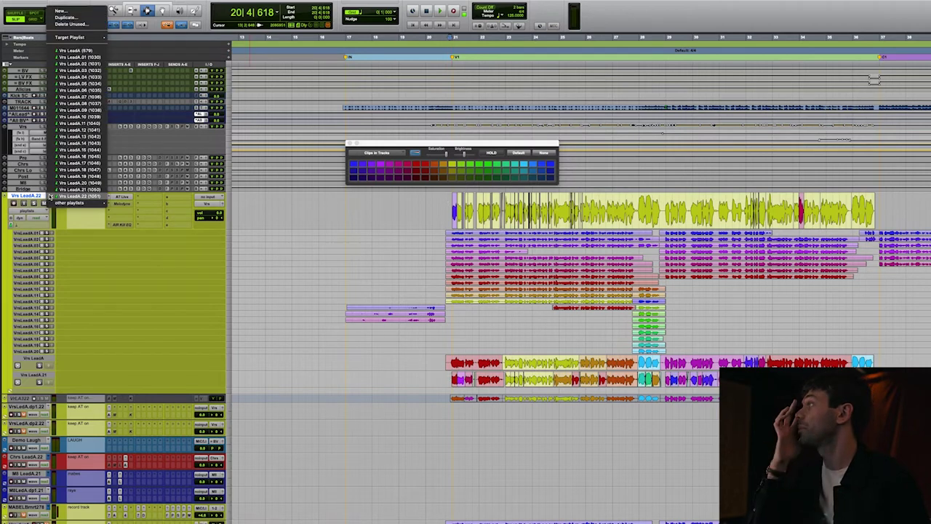
{"action": "left_click", "coordinate": [56, 189]}
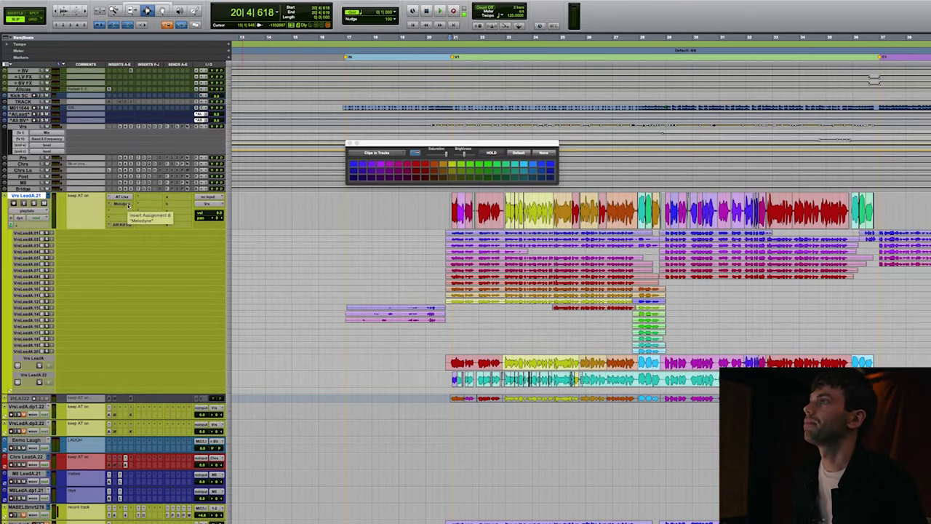
- Examine the colour-coded comp on Vrs LeadA.21, and return the main playlist to Vrs LeadA.22
{"action": "left_click", "coordinate": [508, 216]}
{"action": "scroll", "coordinate": [509, 217], "scroll_direction": "up", "scroll_amount": 3}
{"action": "scroll", "coordinate": [513, 217], "scroll_direction": "down", "scroll_amount": 2}
{"action": "scroll", "coordinate": [517, 217], "scroll_direction": "right", "scroll_amount": 1}
{"action": "scroll", "coordinate": [275, 213], "scroll_direction": "right", "scroll_amount": 4}
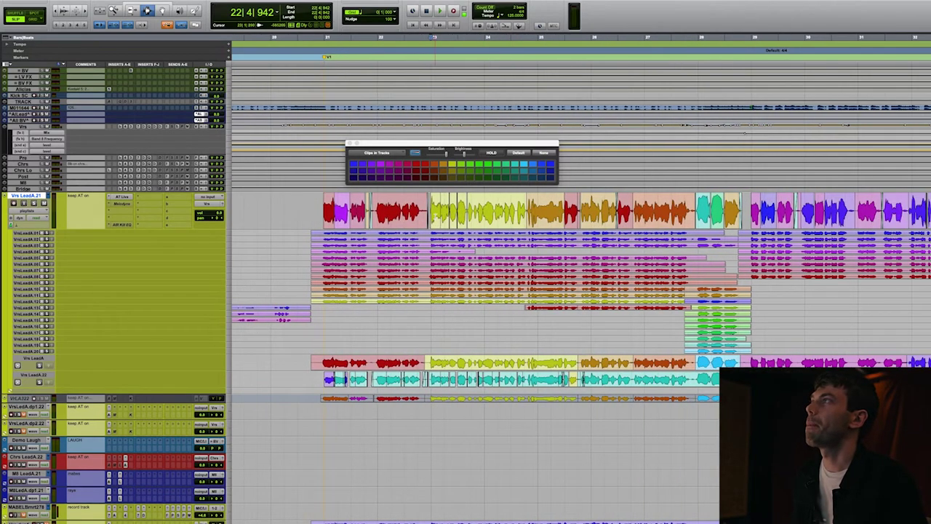
{"action": "scroll", "coordinate": [355, 216], "scroll_direction": "right", "scroll_amount": 1}
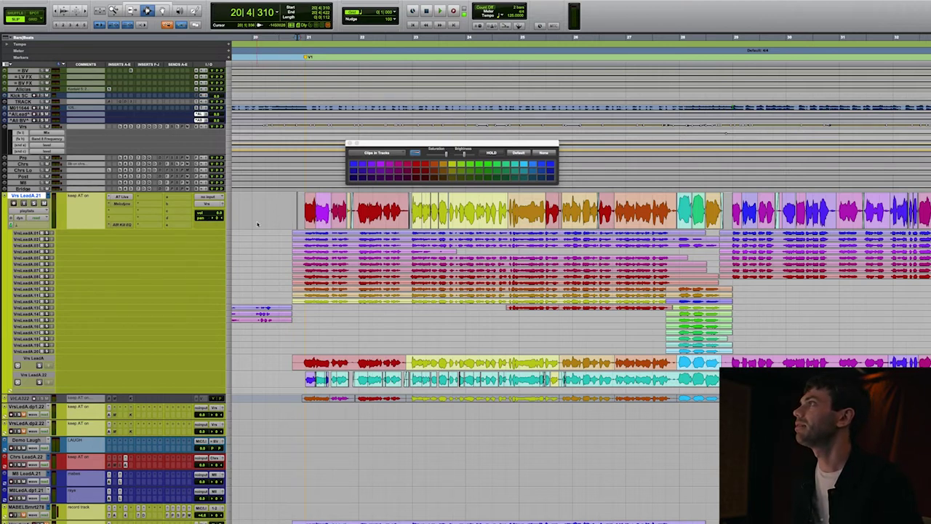
{"action": "key", "text": "shift+Down"}
{"action": "left_click", "coordinate": [299, 216]}
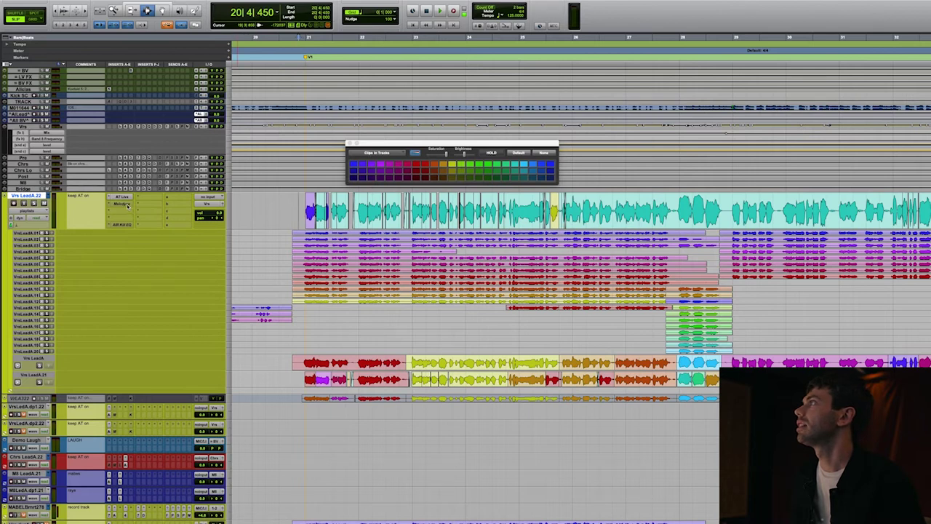
- Open the Melodyne insert on Vrs LeadA.22, continue past its version notice and close the colour palette
{"action": "left_click", "coordinate": [127, 205]}
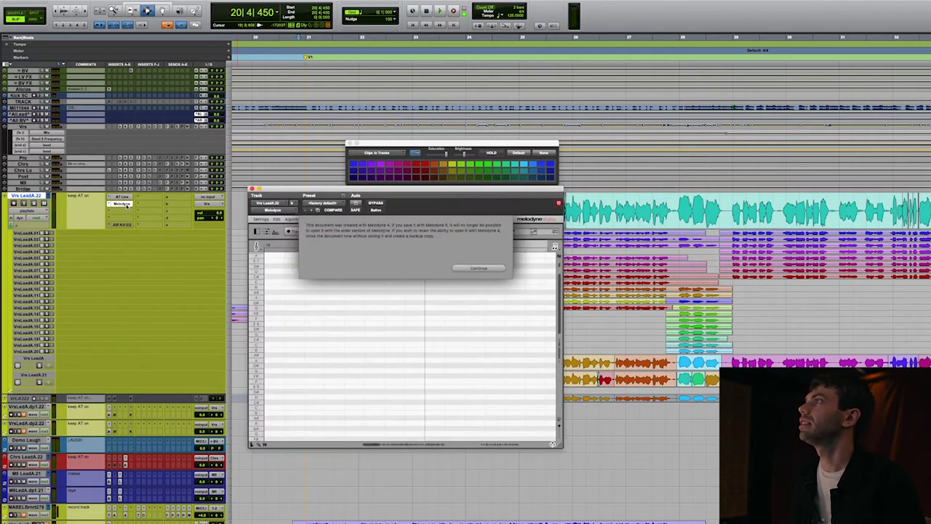
{"action": "left_click", "coordinate": [477, 268]}
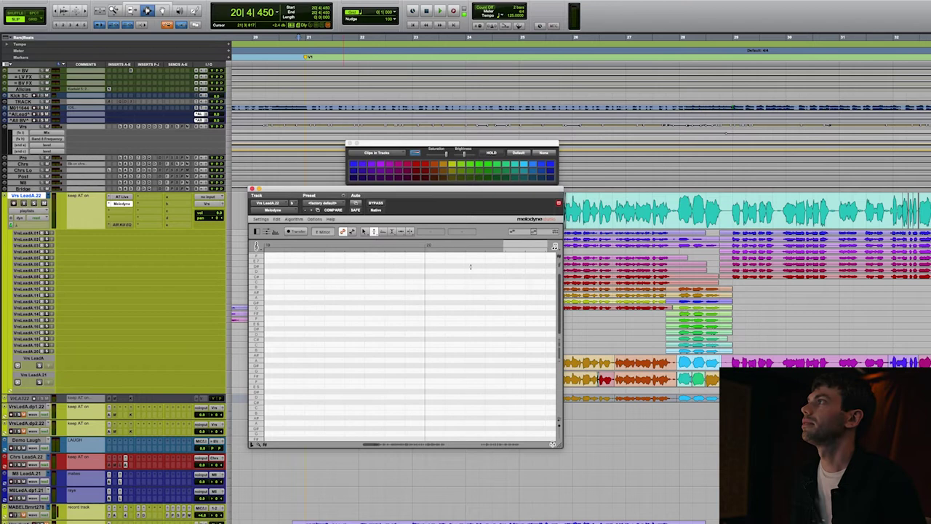
{"action": "left_click", "coordinate": [349, 143]}
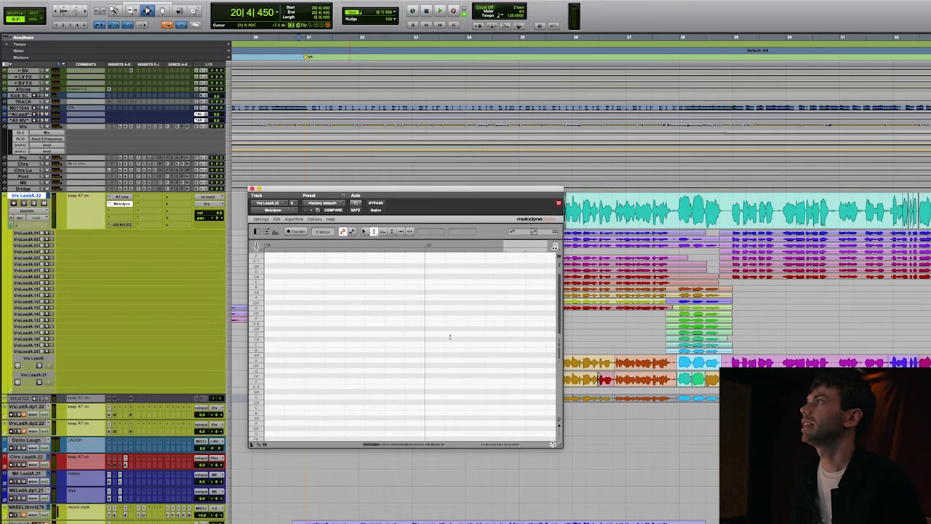
- Enlarge the Melodyne window and move it clear of the lead vocal waveform
{"action": "scroll", "coordinate": [514, 375], "scroll_direction": "right", "scroll_amount": 10}
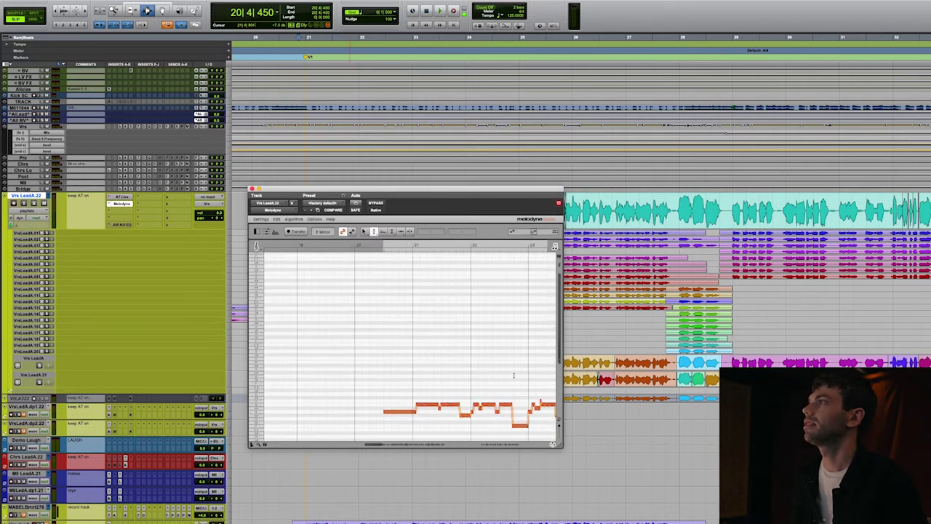
{"action": "scroll", "coordinate": [513, 374], "scroll_direction": "left", "scroll_amount": 10}
{"action": "left_click_drag", "start_coordinate": [554, 443], "coordinate": [777, 473]}
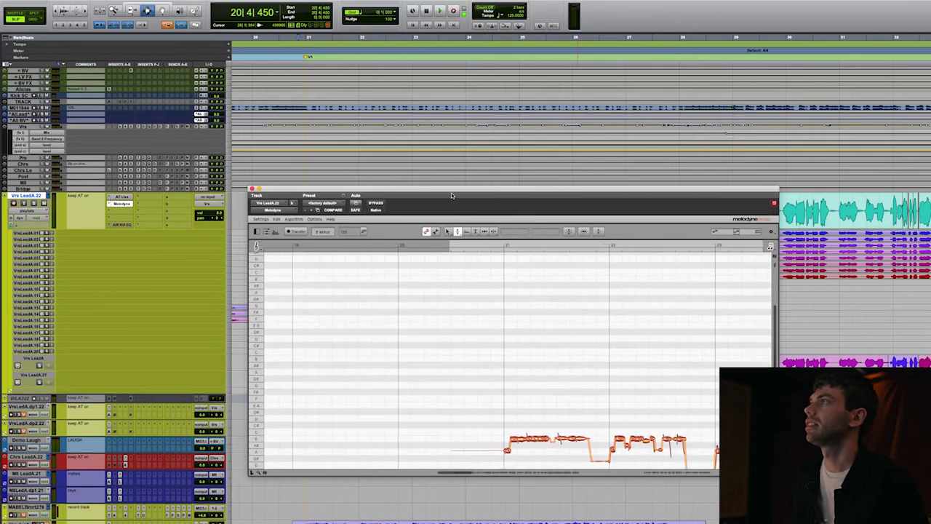
{"action": "left_click_drag", "start_coordinate": [452, 195], "coordinate": [448, 225]}
{"action": "scroll", "coordinate": [369, 147], "scroll_direction": "down", "scroll_amount": 3}
- Play the Vrs LeadA.22 verse from its opening and examine the tuned notes in Melodyne through bar 29
{"action": "left_click", "coordinate": [305, 147]}
{"action": "key", "text": "space"}
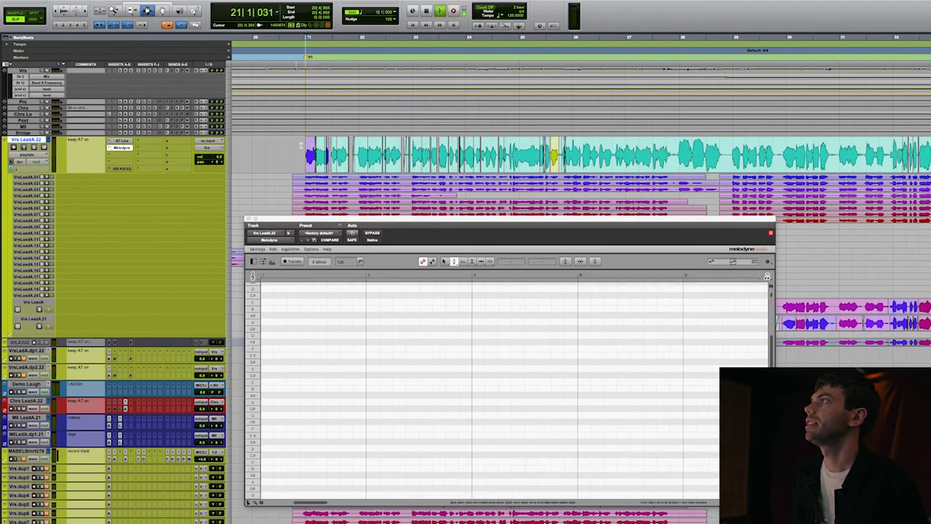
{"action": "key", "text": "t"}
{"action": "scroll", "coordinate": [405, 157], "scroll_direction": "right", "scroll_amount": 5}
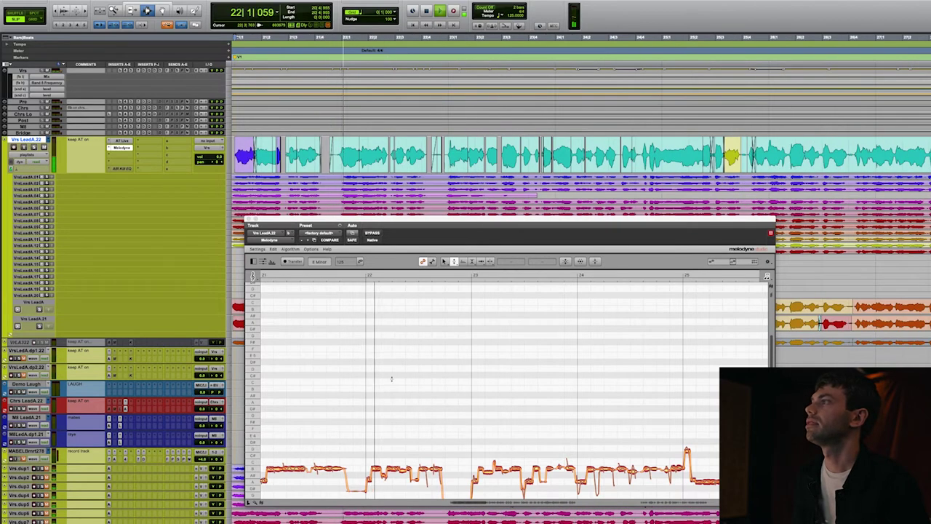
{"action": "scroll", "coordinate": [392, 383], "scroll_direction": "down", "scroll_amount": 5}
{"action": "scroll", "coordinate": [428, 385], "scroll_direction": "left", "scroll_amount": 1}
{"action": "scroll", "coordinate": [428, 386], "scroll_direction": "up", "scroll_amount": 4}
{"action": "scroll", "coordinate": [428, 386], "scroll_direction": "down", "scroll_amount": 1}
{"action": "scroll", "coordinate": [428, 387], "scroll_direction": "right", "scroll_amount": 5}
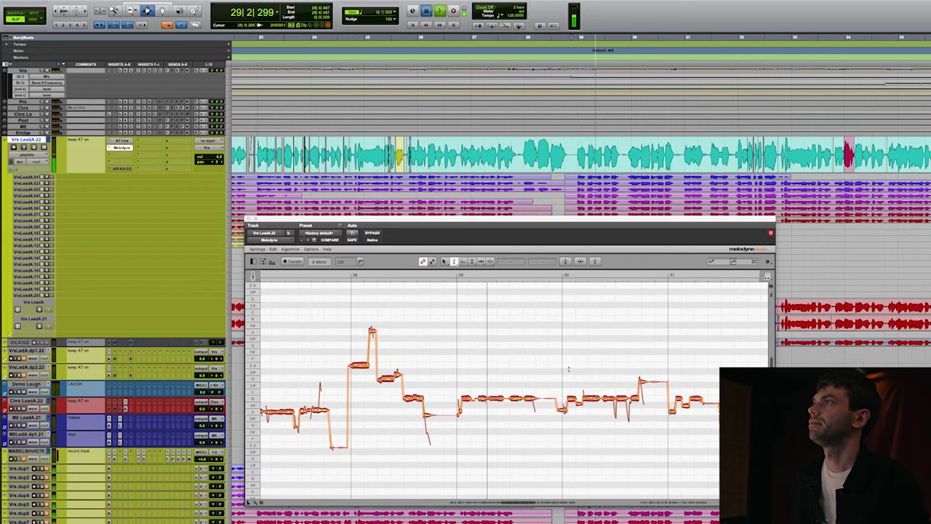
{"action": "key", "text": "space"}
- Select all of the lead vocal's notes in Melodyne and restore their original pitch by undoing all pitch changes
{"action": "left_click", "coordinate": [470, 408]}
{"action": "key", "text": "super+a"}
{"action": "right_click", "coordinate": [482, 398]}
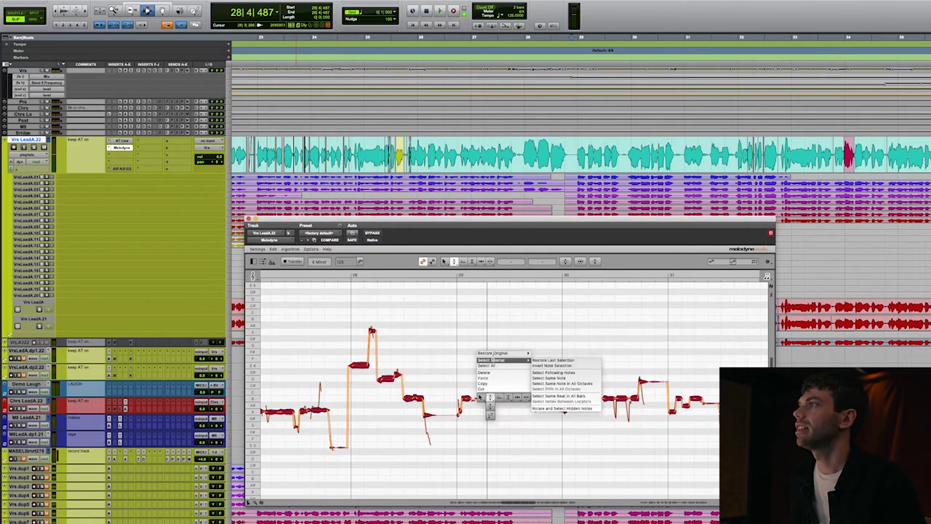
{"action": "mouse_move", "coordinate": [502, 352]}
{"action": "mouse_move", "coordinate": [551, 353]}
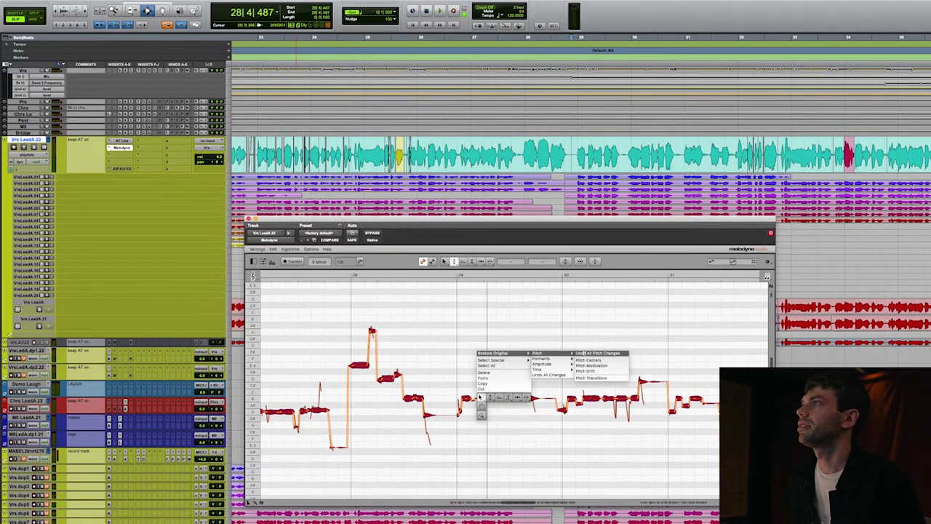
{"action": "left_click", "coordinate": [584, 352]}
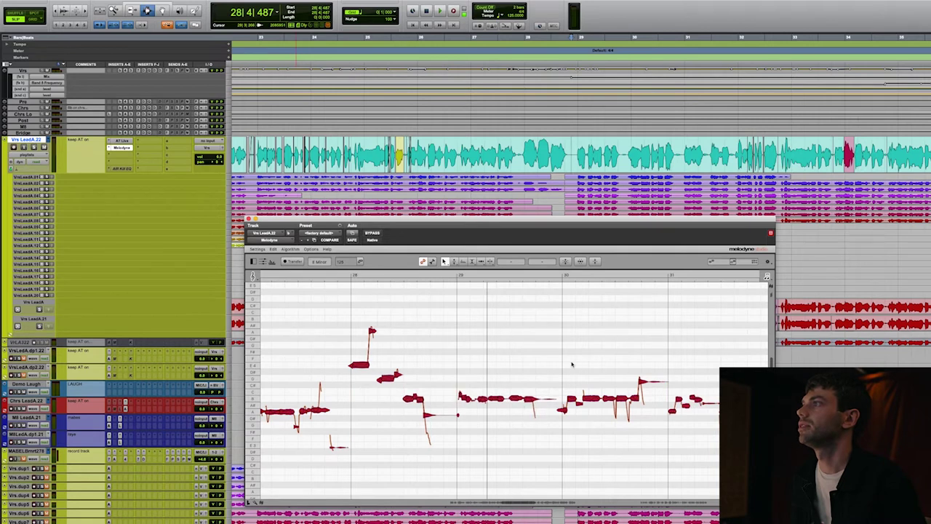
- Switch Melodyne to the Time Tool and play the restored Vrs LeadA.22 vocal through the bar 29 phrase
{"action": "right_click", "coordinate": [499, 399]}
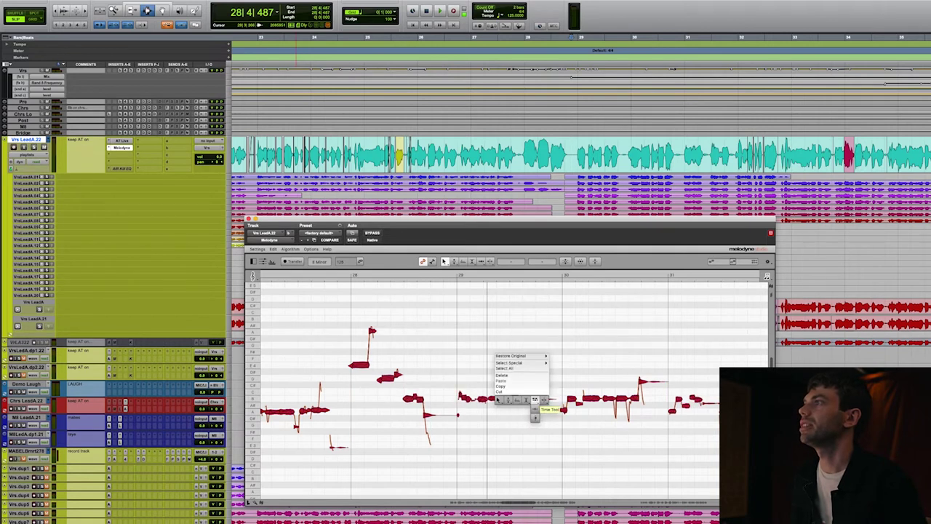
{"action": "mouse_move", "coordinate": [524, 357]}
{"action": "left_click", "coordinate": [558, 356]}
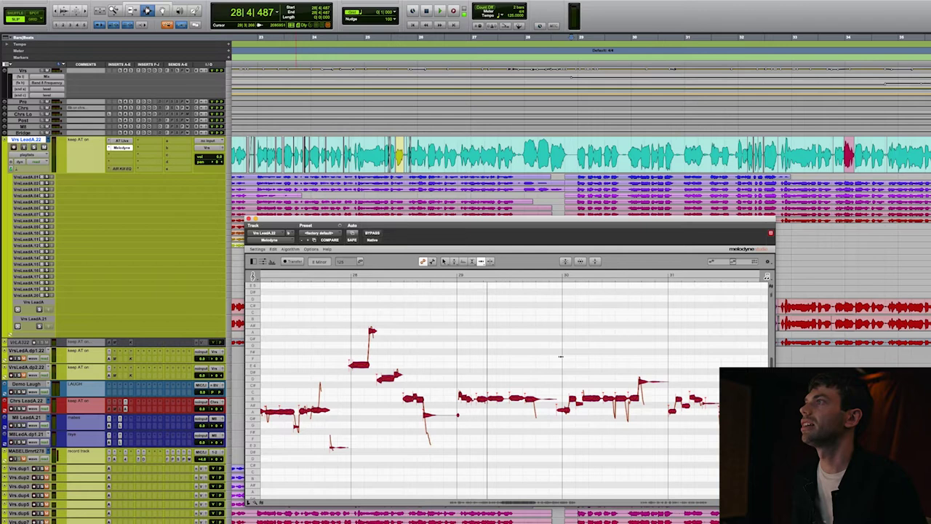
{"action": "key", "text": "space"}
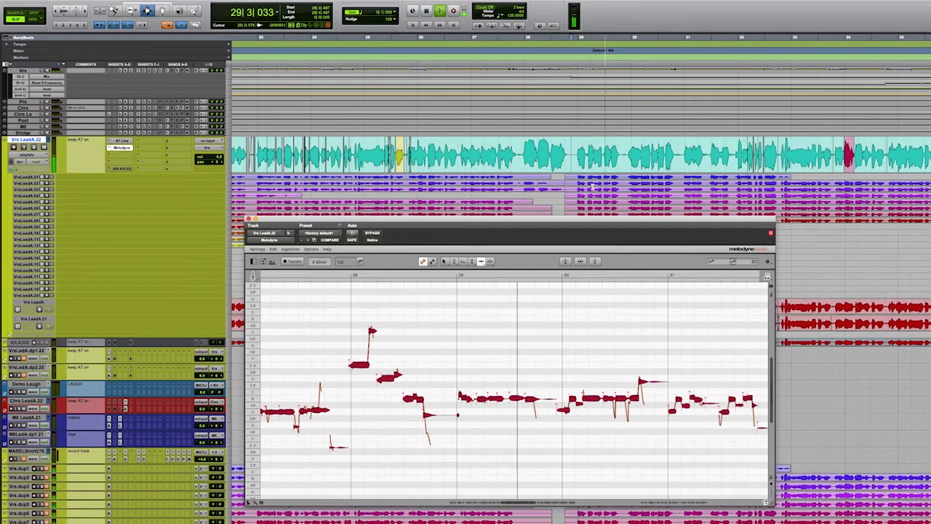
{"action": "key", "text": "F2"}
{"action": "key", "text": "space"}
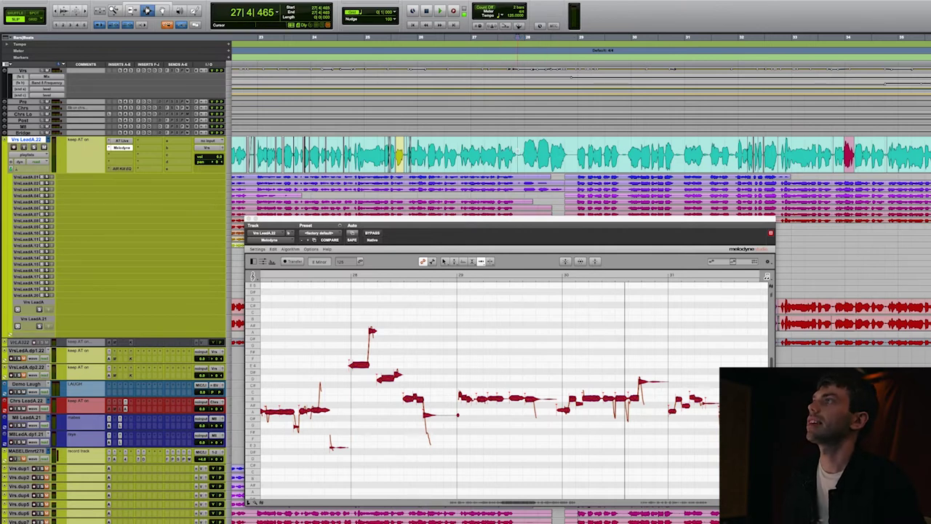
{"action": "key", "text": "space"}
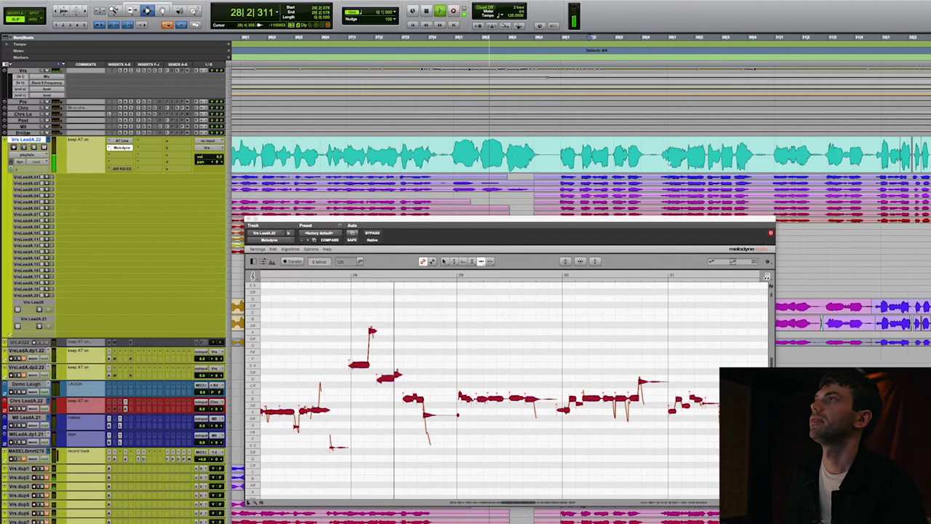
{"action": "left_click_drag", "start_coordinate": [533, 157], "coordinate": [753, 157]}
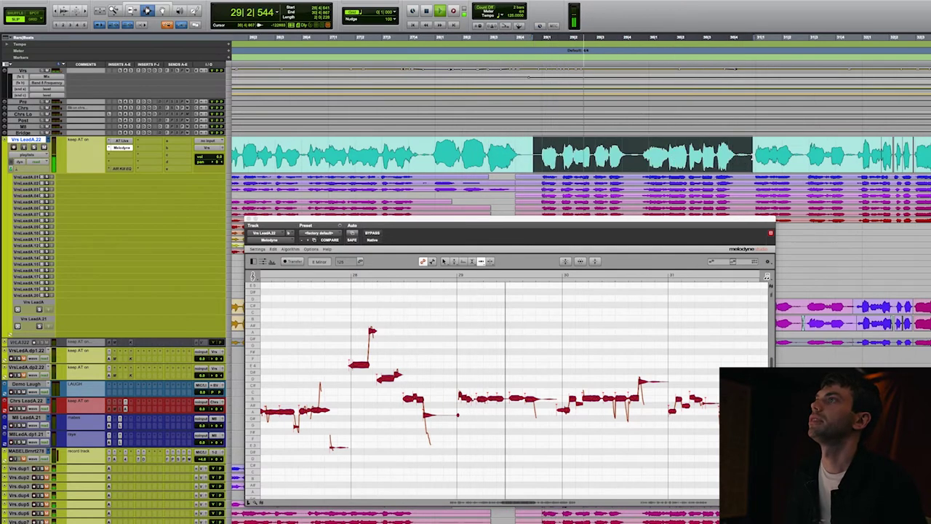
{"action": "scroll", "coordinate": [747, 157], "scroll_direction": "right", "scroll_amount": 1}
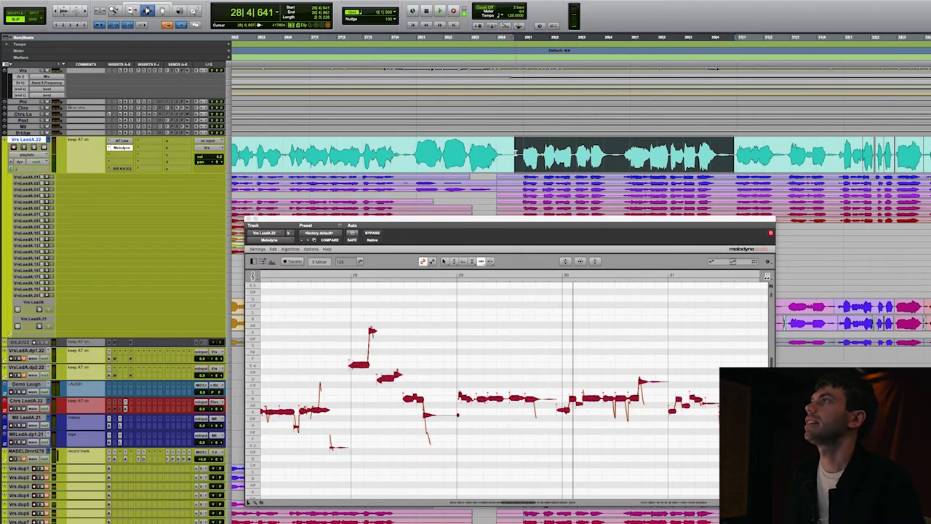
- Select the bar 29 phrase on Vrs LeadA.22, bypass Melodyne and close its window
{"action": "left_click_drag", "start_coordinate": [515, 153], "coordinate": [618, 154]}
{"action": "scroll", "coordinate": [603, 155], "scroll_direction": "down", "scroll_amount": 5}
{"action": "scroll", "coordinate": [604, 155], "scroll_direction": "up", "scroll_amount": 5}
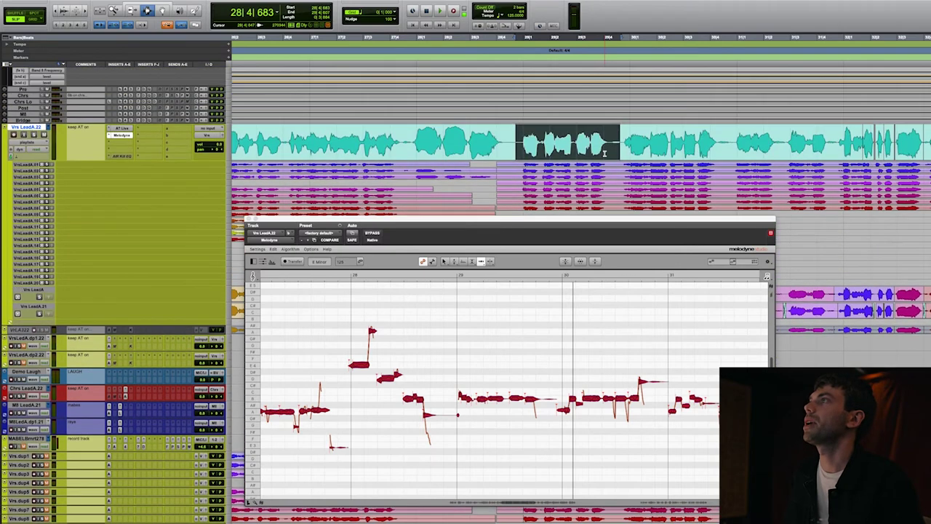
{"action": "scroll", "coordinate": [514, 146], "scroll_direction": "down", "scroll_amount": 1}
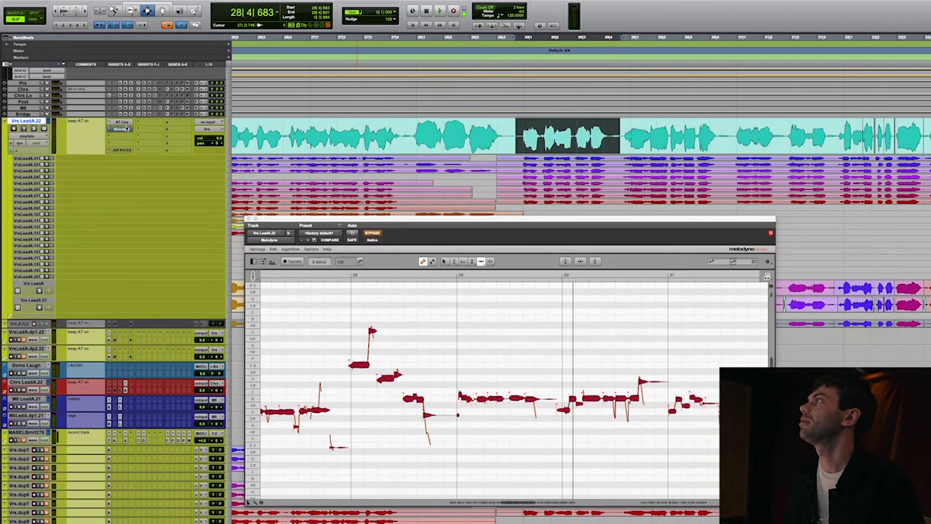
{"action": "left_click", "coordinate": [248, 218]}
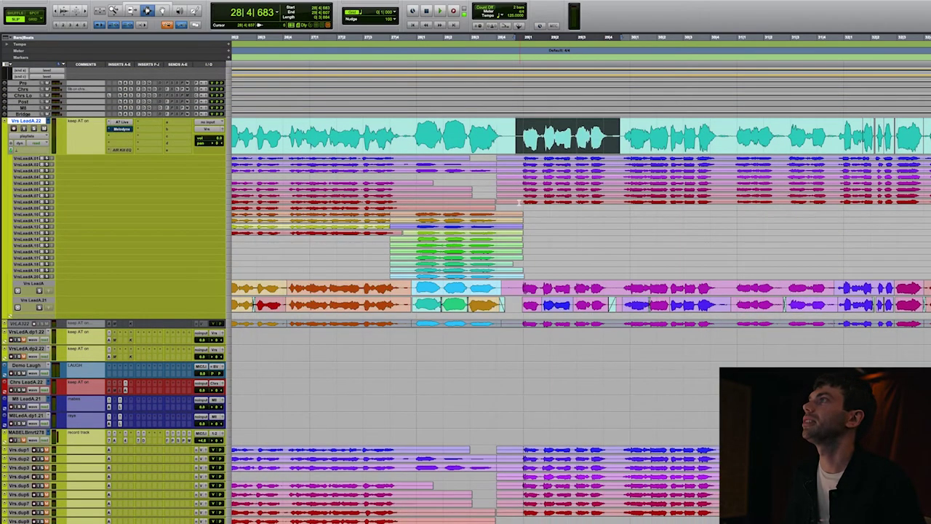
- Select the bar 29 phrase on playlist VrsLeadA.08 and audition it upward through takes such as VrsLeadA.05 and VrsLeadA.04
{"action": "left_click_drag", "start_coordinate": [520, 201], "coordinate": [619, 206]}
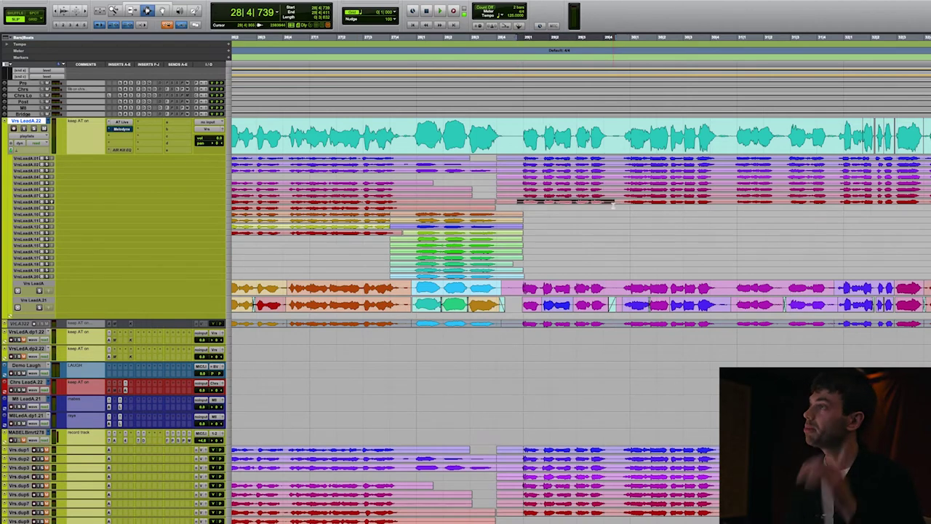
{"action": "key", "text": "space"}
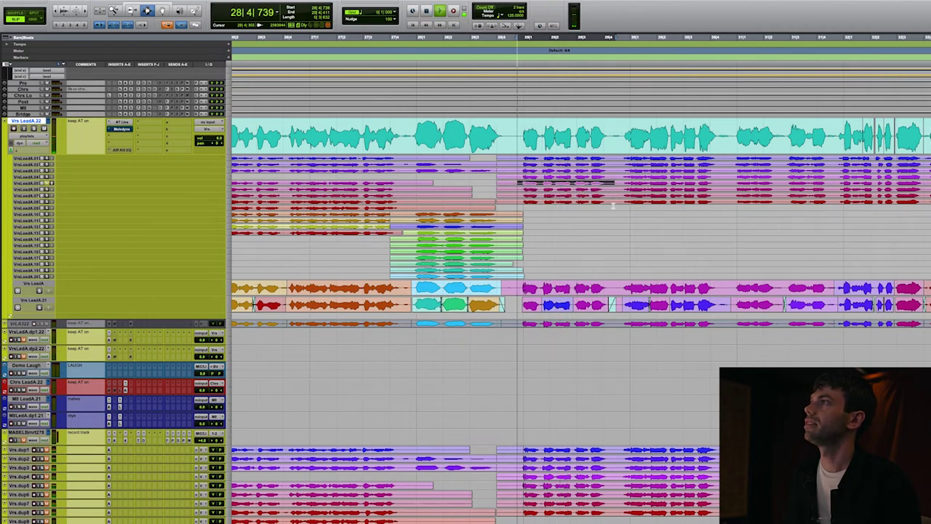
{"action": "key", "text": "space"}
{"action": "key", "text": "p"}
{"action": "key", "text": "space"}
{"action": "key", "text": "space"}
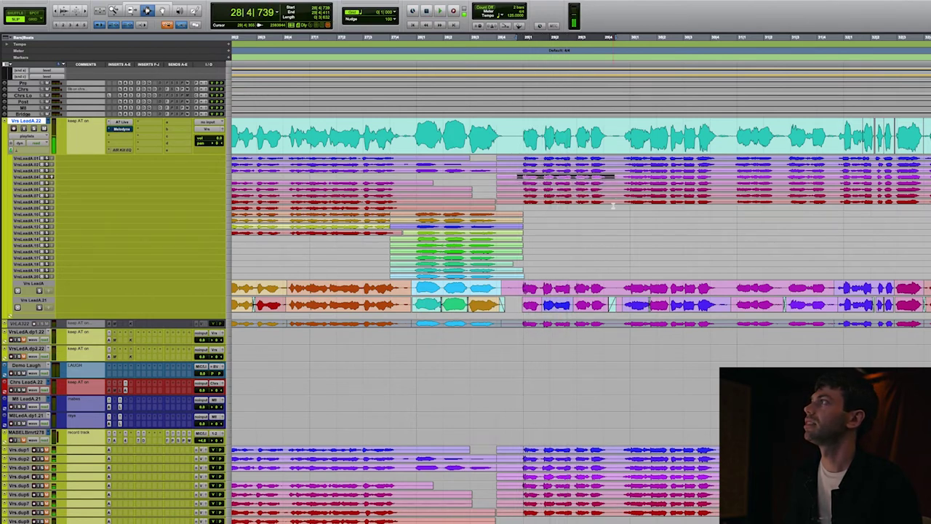
{"action": "key", "text": "p"}
- Select bars 29 to 30 on playlist VrsLeadA.03 and audition that take
{"action": "left_click_drag", "start_coordinate": [517, 172], "coordinate": [732, 173]}
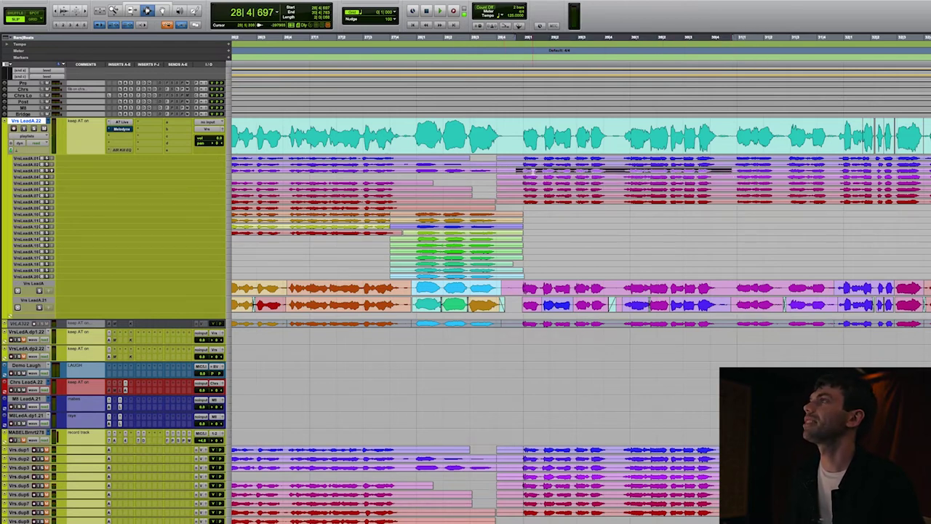
{"action": "key", "text": "space"}
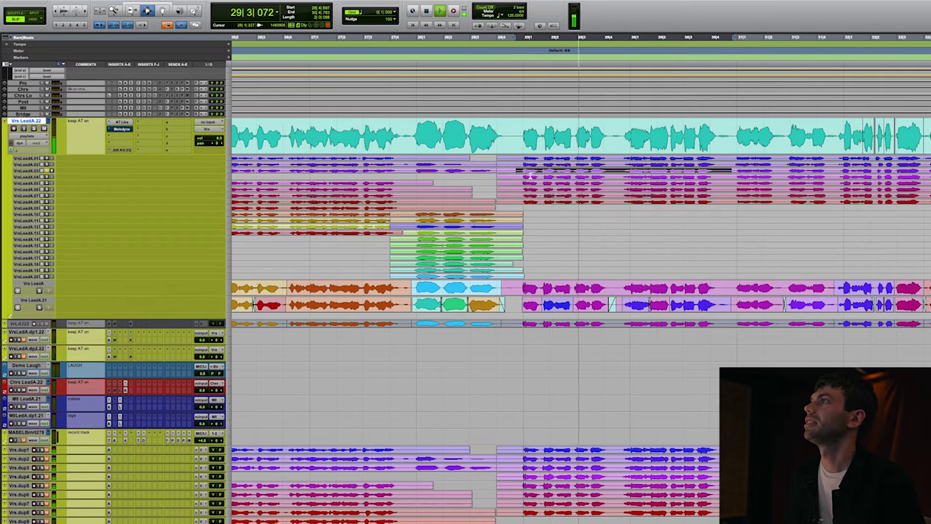
{"action": "key", "text": "space"}
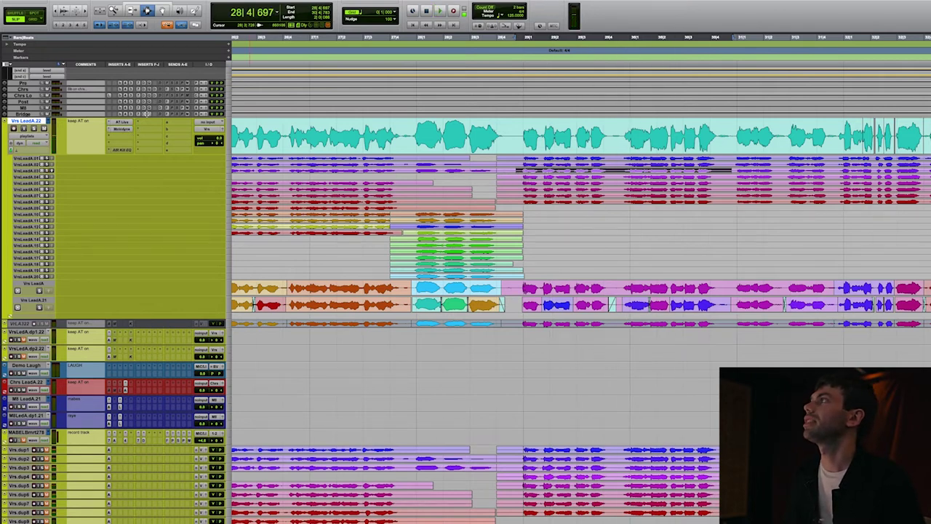
- Reopen the Melodyne insert on Vrs LeadA.22 and play the bar 29 phrase to examine its opening notes
{"action": "left_click", "coordinate": [122, 129]}
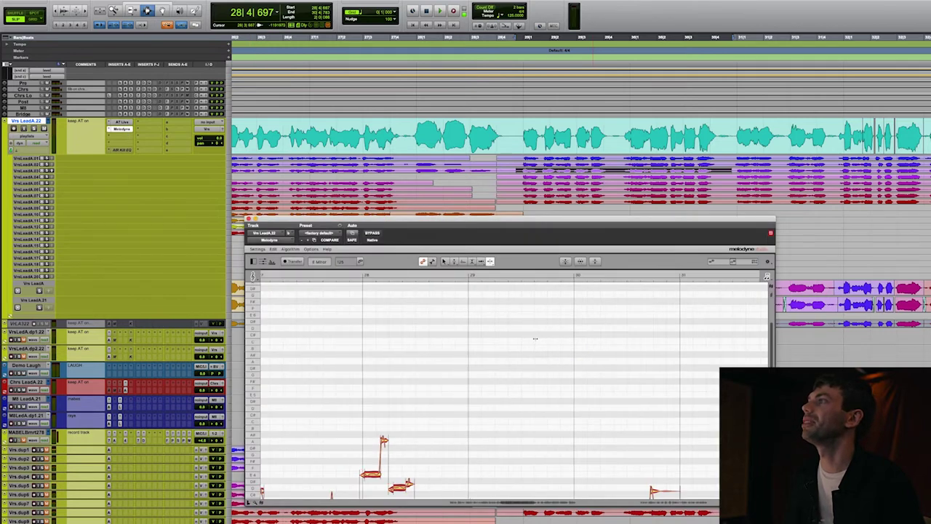
{"action": "scroll", "coordinate": [501, 396], "scroll_direction": "down", "scroll_amount": 1}
{"action": "scroll", "coordinate": [502, 395], "scroll_direction": "down", "scroll_amount": 3}
{"action": "scroll", "coordinate": [524, 438], "scroll_direction": "up", "scroll_amount": 8}
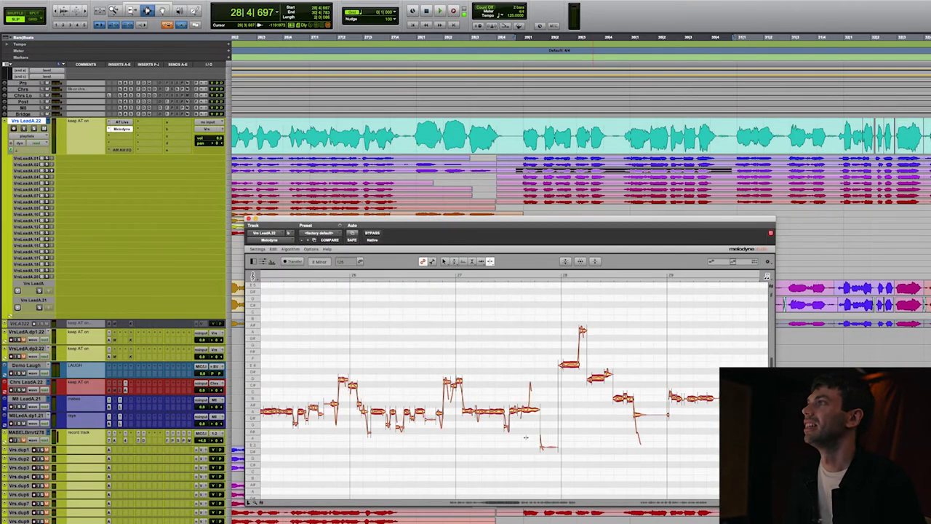
{"action": "key", "text": "space"}
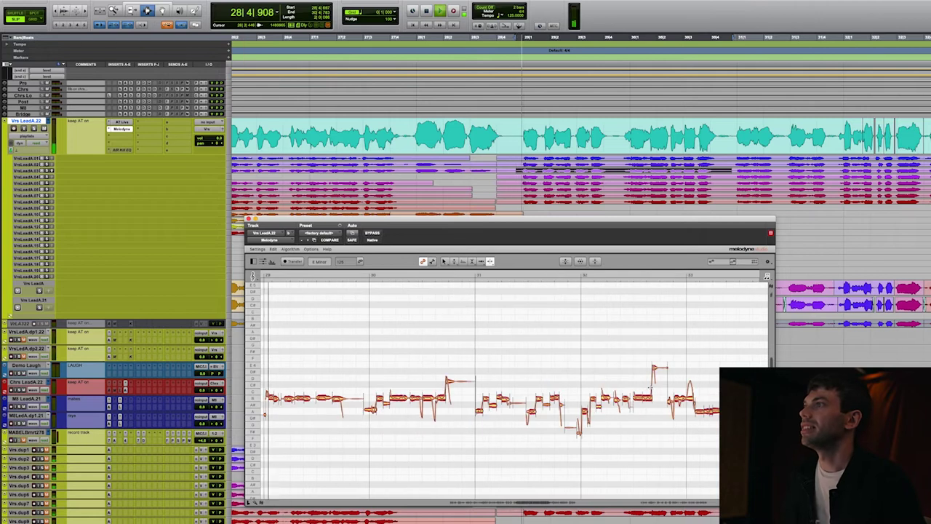
{"action": "key", "text": "space"}
{"action": "scroll", "coordinate": [280, 390], "scroll_direction": "up", "scroll_amount": 8}
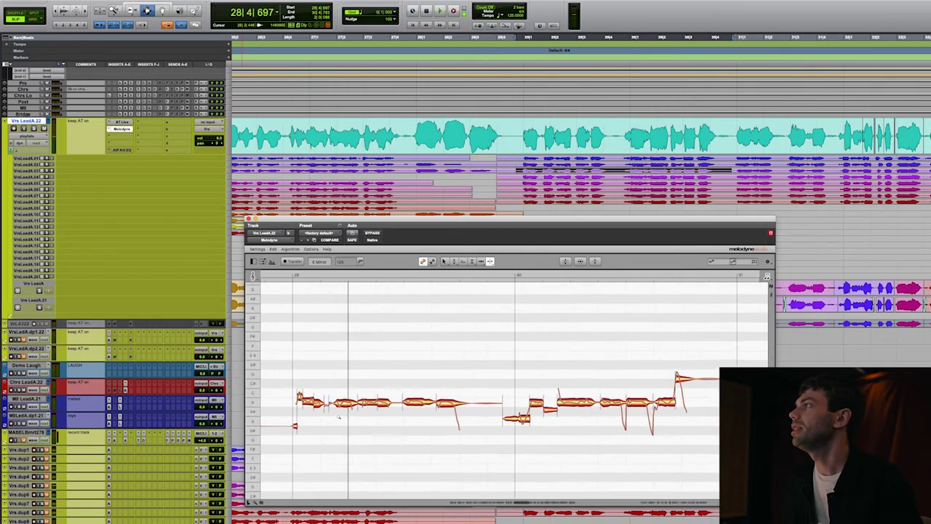
- Switch to Melodyne's pitch tool and lower the short note at the start of bar 29 from B to A
{"action": "right_click", "coordinate": [280, 392]}
{"action": "left_click", "coordinate": [270, 395]}
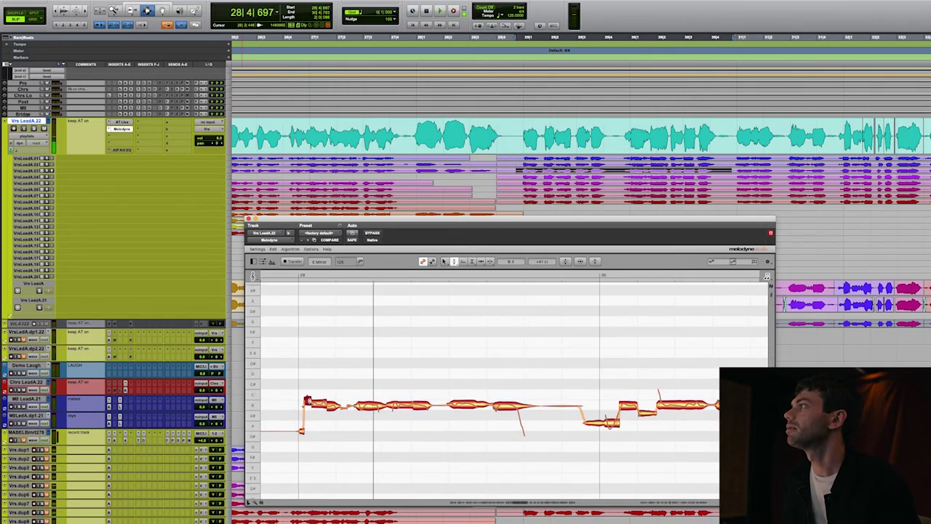
{"action": "left_click_drag", "start_coordinate": [306, 402], "coordinate": [308, 425]}
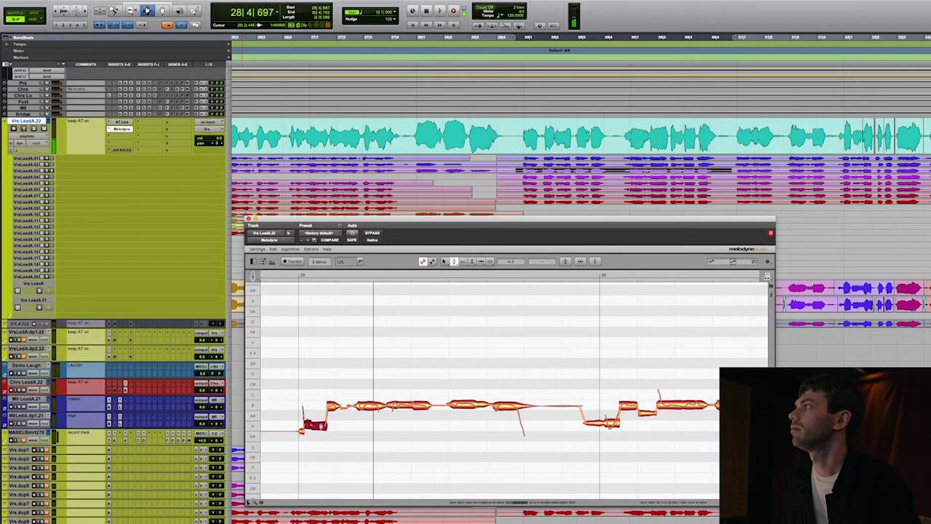
- Play the lead vocal from just before bar 29 to check the lowered note in the phrase
{"action": "key", "text": "space"}
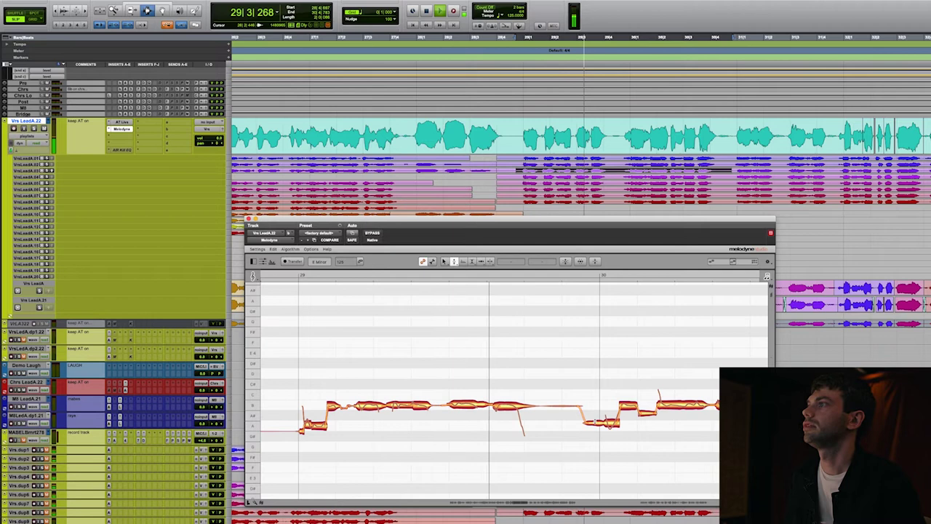
{"action": "key", "text": "space"}
{"action": "key", "text": "space"}
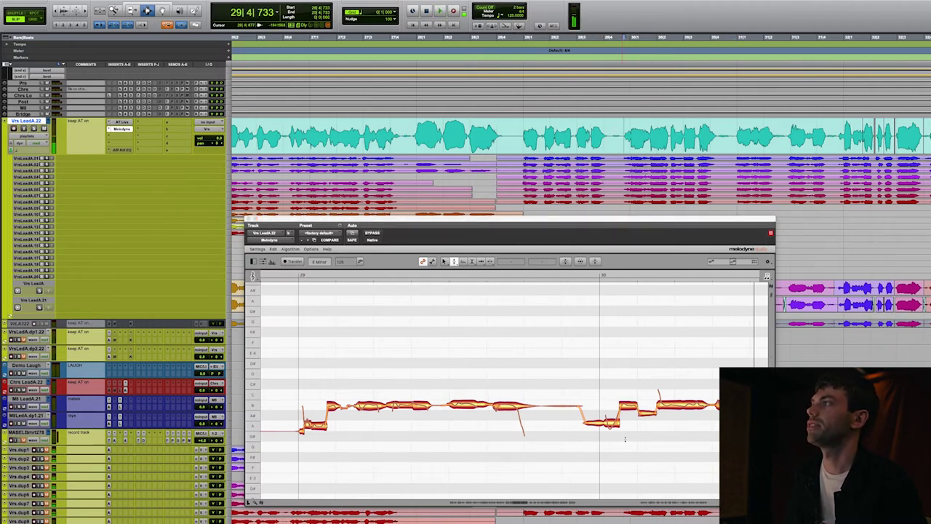
{"action": "left_click", "coordinate": [508, 136]}
{"action": "key", "text": "space"}
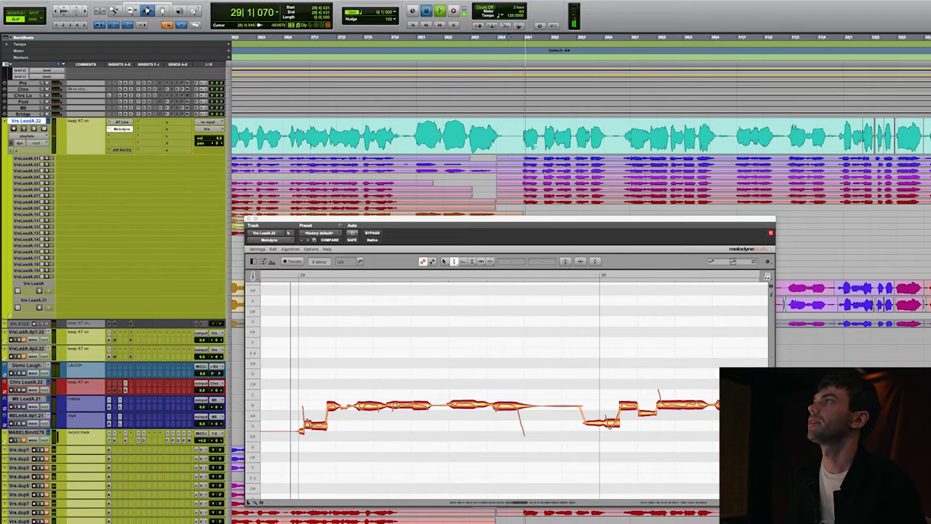
{"action": "key", "text": "space"}
- Show the whole verse, close the Melodyne window and keep listening to Vrs LeadA.22 through bar 34
{"action": "key", "text": "r"}
{"action": "key", "text": "r"}
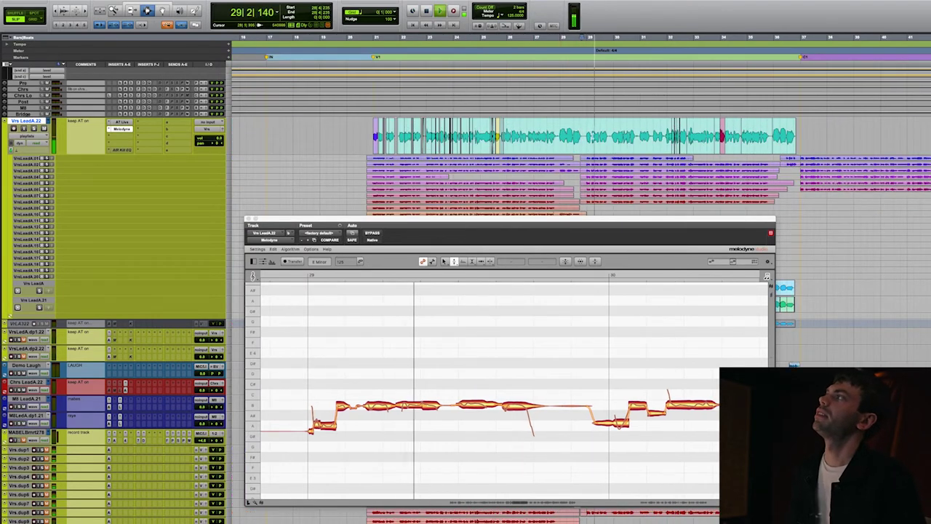
{"action": "left_click", "coordinate": [121, 129]}
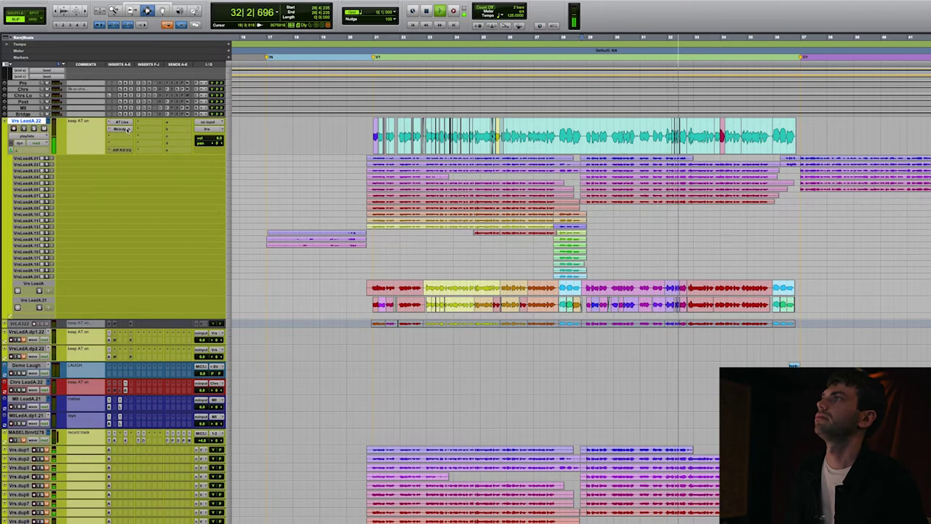
{"action": "key", "text": "Down"}
{"action": "key", "text": "t"}
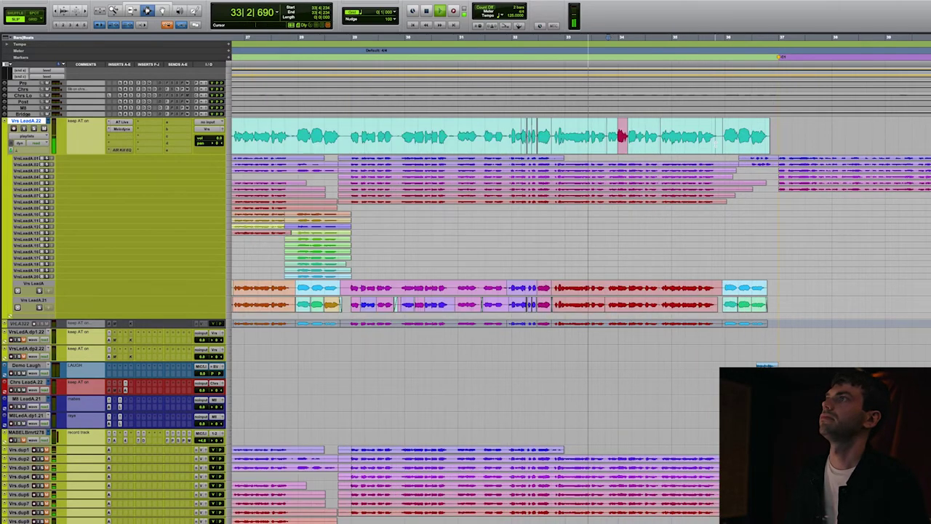
{"action": "key", "text": "Down"}
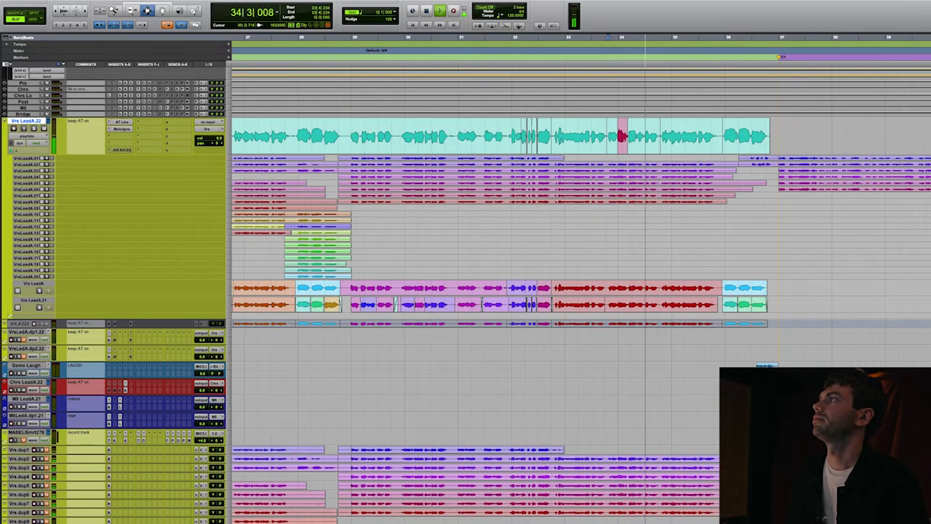
- Switch Vrs LeadA.22 from playlists view back to waveform view and stop playback after the verse
{"action": "key", "text": "minus"}
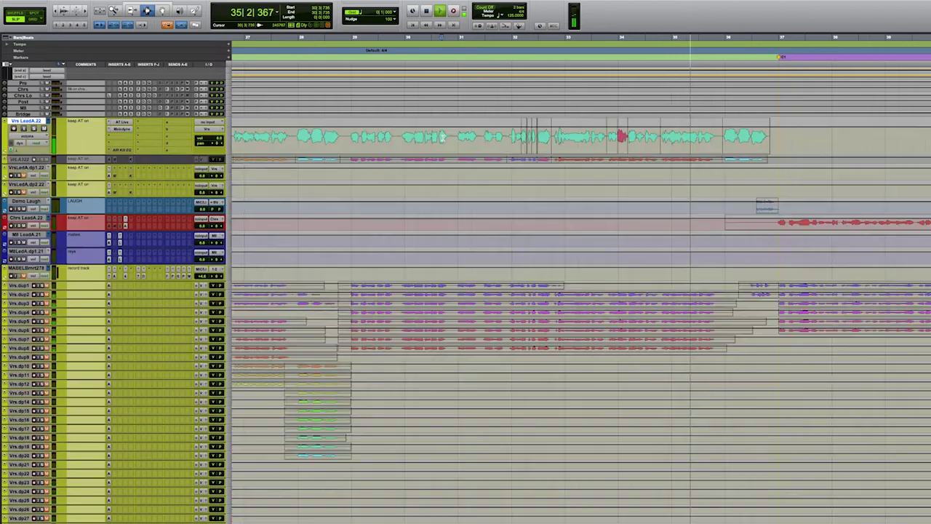
{"action": "key", "text": "super+bracketleft"}
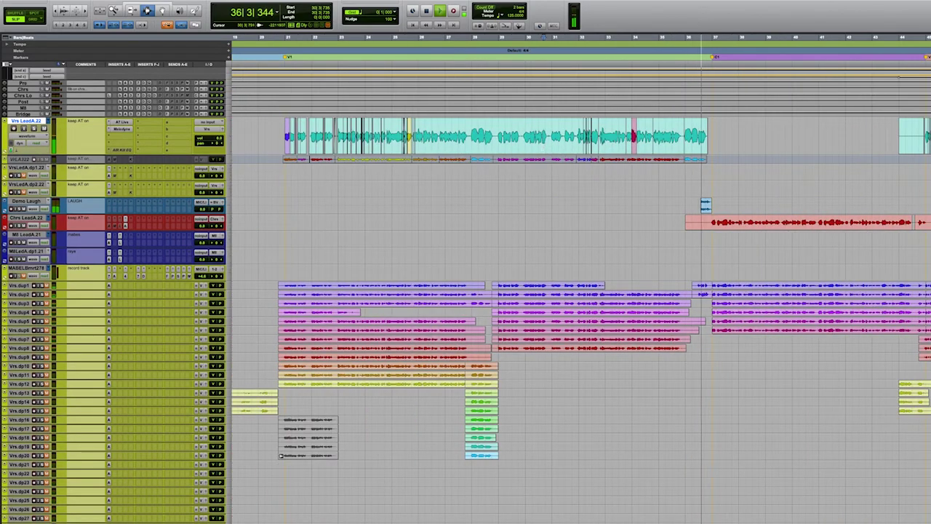
{"action": "key", "text": "space"}
{"action": "left_click", "coordinate": [247, 134]}
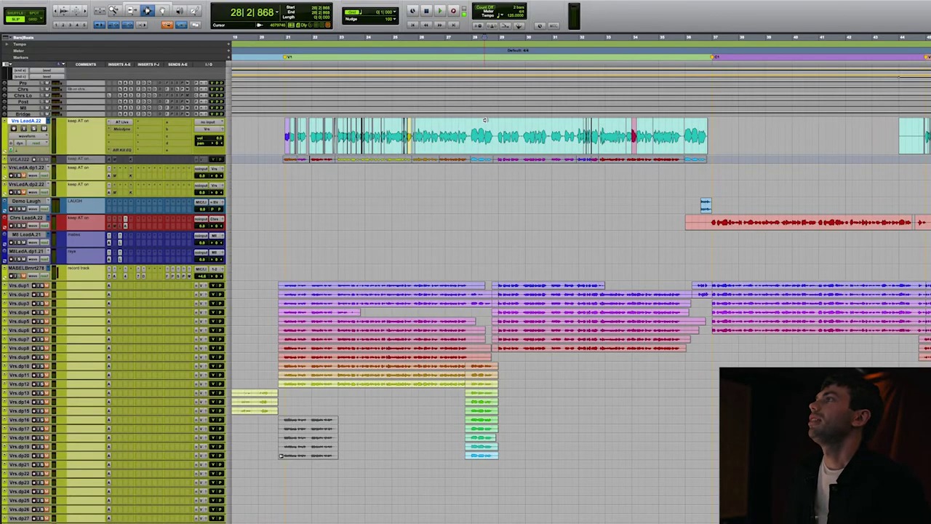
- Shrink the track heights and widen the timeline view to show the whole song arrangement
{"action": "key", "text": "ctrl+alt+Down"}
{"action": "key", "text": "ctrl+alt+Down"}
{"action": "key", "text": "r"}
{"action": "key", "text": "r"}
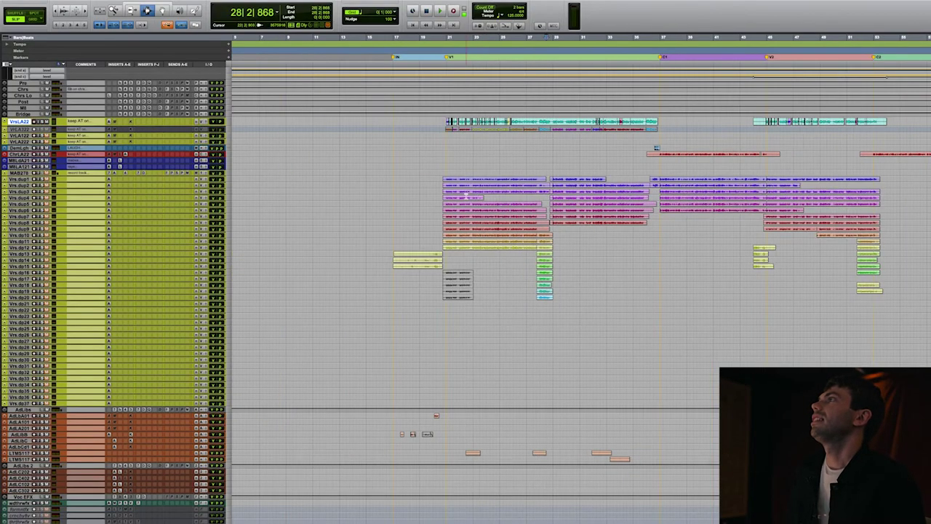
{"action": "scroll", "coordinate": [446, 225], "scroll_direction": "up", "scroll_amount": 3}
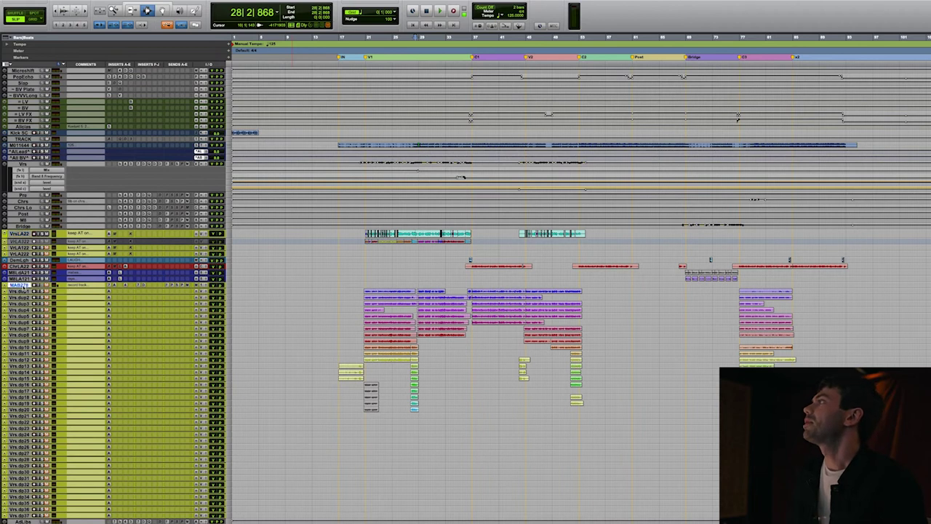
- Hide the record track with the verse takes Vrs.dup1 through Vrs.dp37, plus the greyed-out VrLA322 track
{"action": "scroll", "coordinate": [465, 291], "scroll_direction": "down", "scroll_amount": 3}
{"action": "left_click", "coordinate": [25, 460], "text": "shift"}
{"action": "right_click", "coordinate": [25, 460]}
{"action": "left_click", "coordinate": [44, 469]}
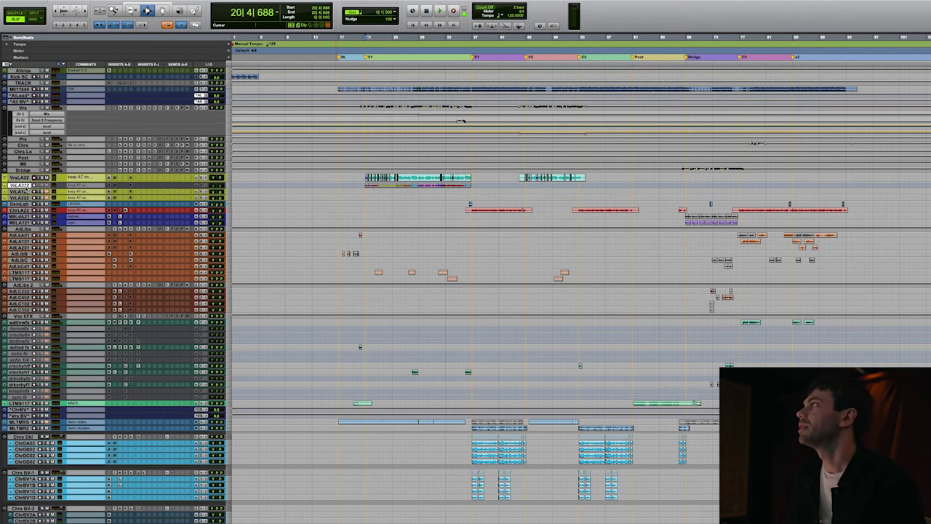
{"action": "right_click", "coordinate": [27, 186]}
{"action": "left_click", "coordinate": [410, 227]}
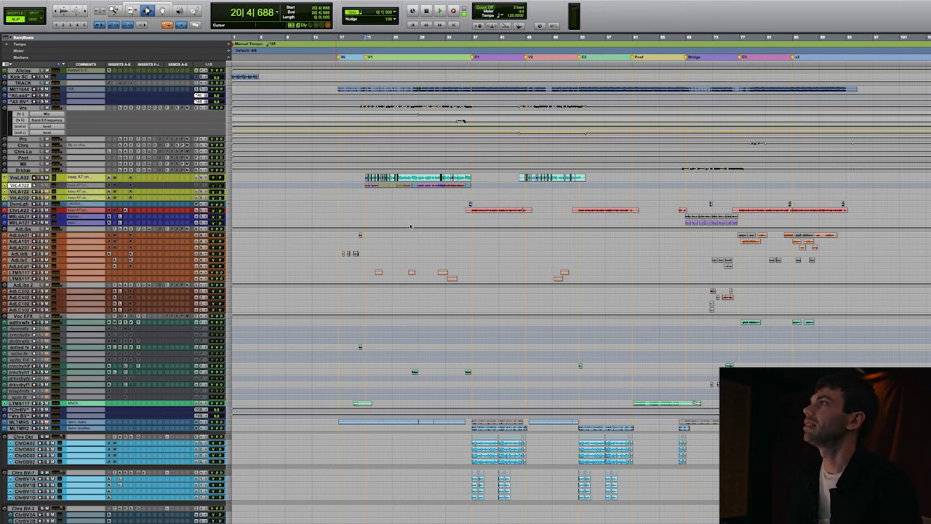
- Focus on the chorus doubles ChrDA02 to ChrDD02 at the C1 marker and place the cursor just before bar 37
{"action": "left_click", "coordinate": [474, 438]}
{"action": "key", "text": "t"}
{"action": "key", "text": "t"}
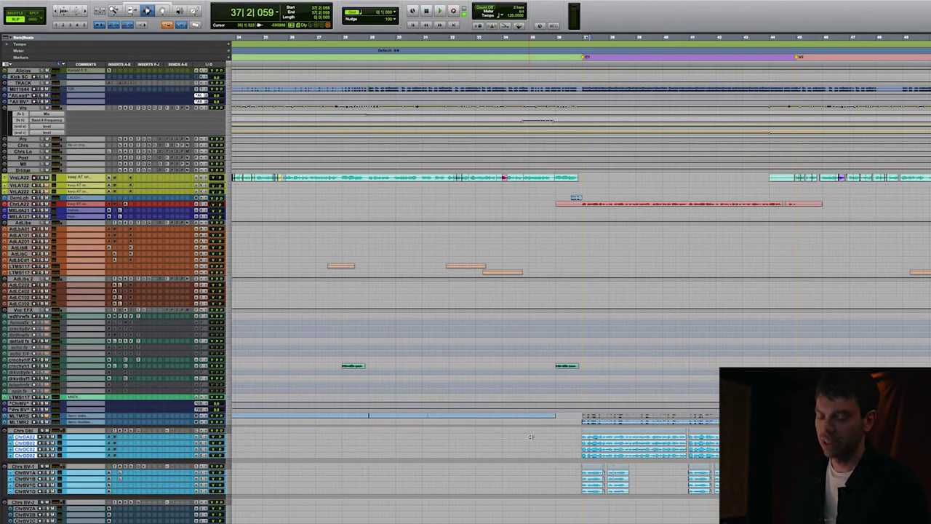
{"action": "scroll", "coordinate": [573, 441], "scroll_direction": "right", "scroll_amount": 5}
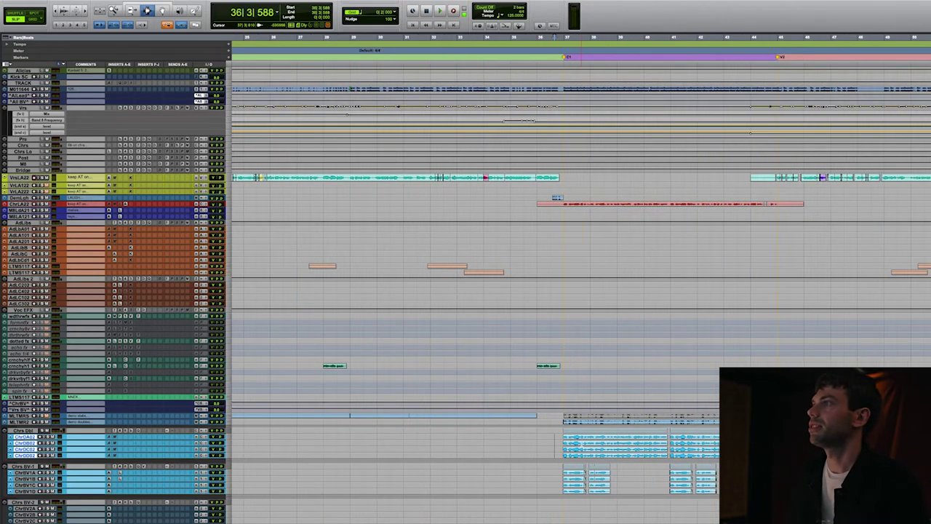
{"action": "left_click_drag", "start_coordinate": [514, 209], "coordinate": [760, 206]}
{"action": "scroll", "coordinate": [568, 325], "scroll_direction": "down", "scroll_amount": 1}
{"action": "left_click", "coordinate": [522, 429]}
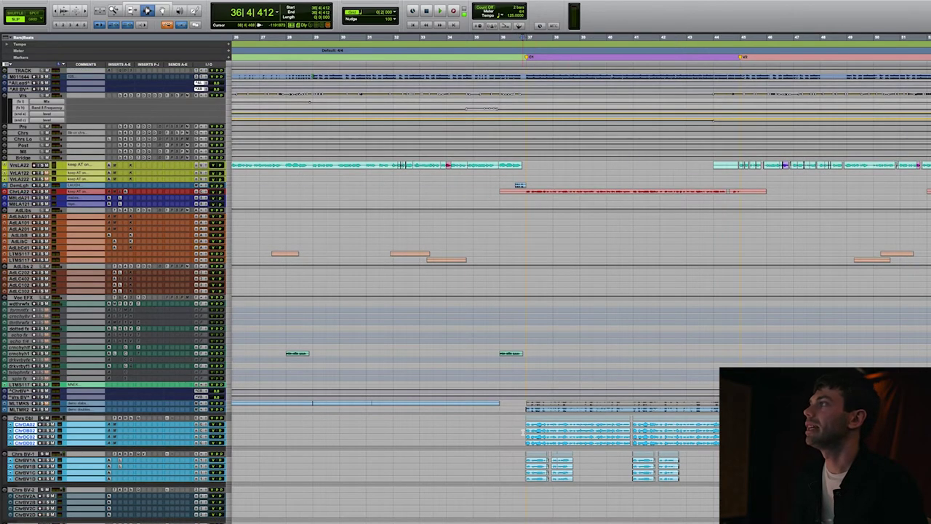
- Bring the full first chorus into view and place the cursor just before bar 37 on the MLTMR2 track
{"action": "left_click", "coordinate": [538, 430]}
{"action": "key", "text": "t"}
{"action": "scroll", "coordinate": [567, 431], "scroll_direction": "right", "scroll_amount": 15}
{"action": "scroll", "coordinate": [591, 431], "scroll_direction": "up", "scroll_amount": 1}
{"action": "key", "text": "super+bracketleft"}
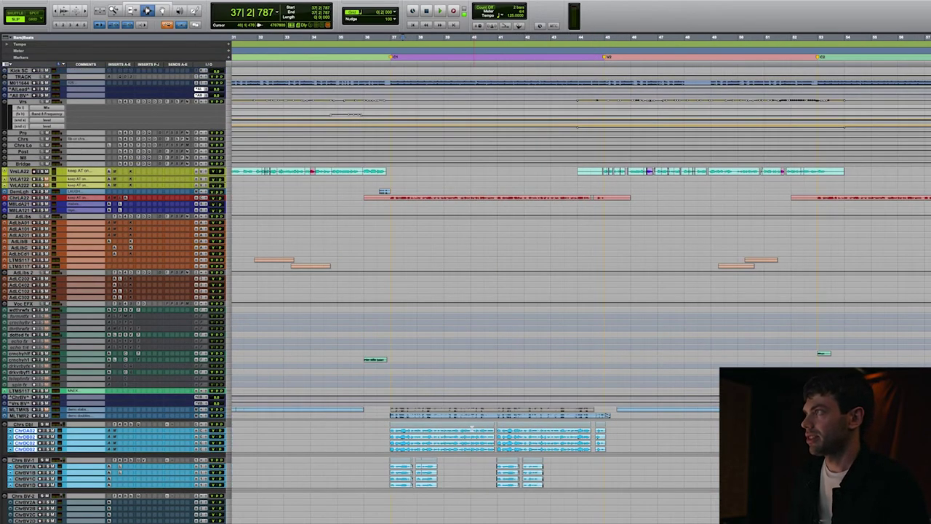
{"action": "scroll", "coordinate": [383, 430], "scroll_direction": "down", "scroll_amount": 1}
{"action": "left_click", "coordinate": [387, 403]}
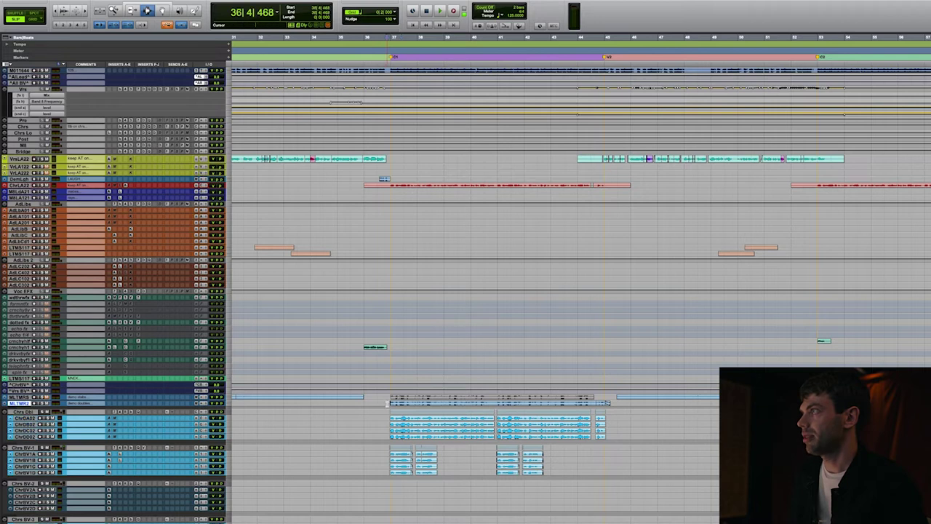
- Enlarge the demo doubles track and audition its chorus clip from just before bar 37
{"action": "key", "text": "ctrl+Up"}
{"action": "key", "text": "ctrl+Up"}
{"action": "key", "text": "ctrl+Up"}
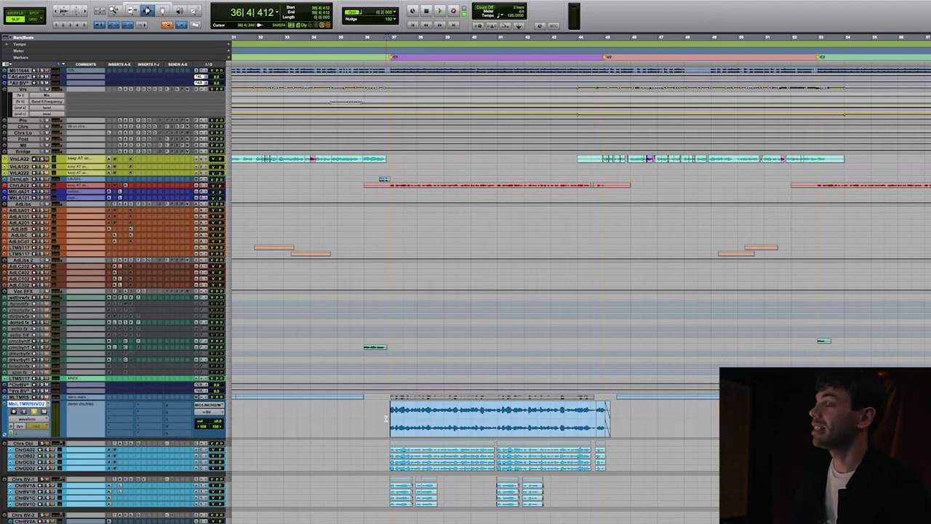
{"action": "key", "text": "space"}
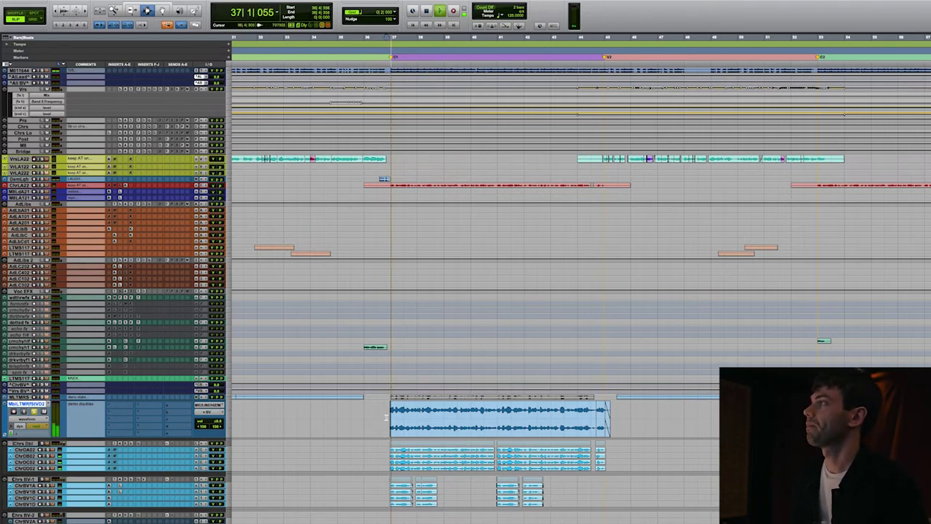
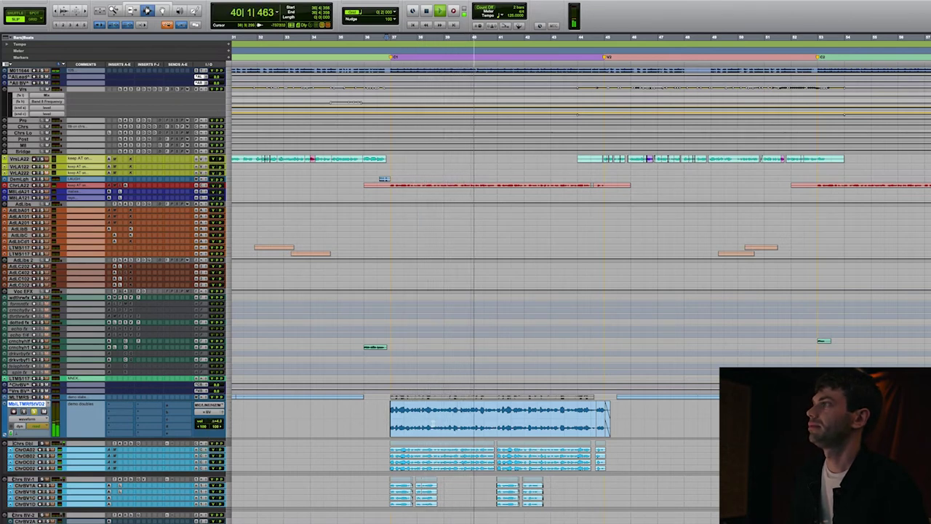
{"action": "key", "text": "space"}
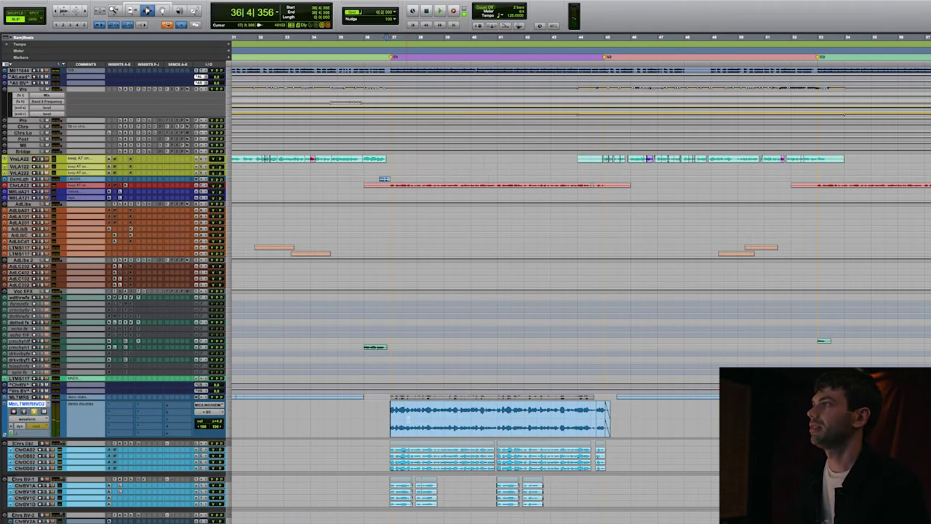
{"action": "left_click_drag", "start_coordinate": [386, 418], "coordinate": [504, 417]}
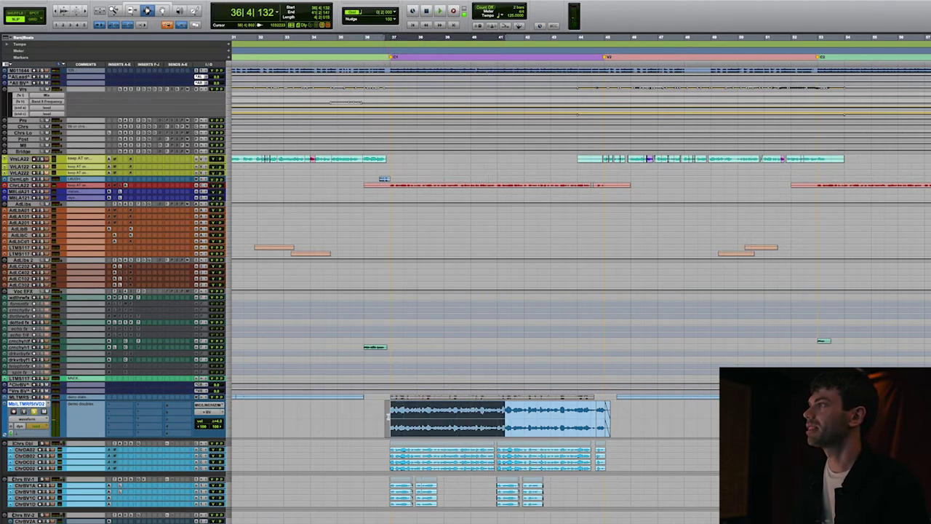
{"action": "left_click", "coordinate": [389, 418]}
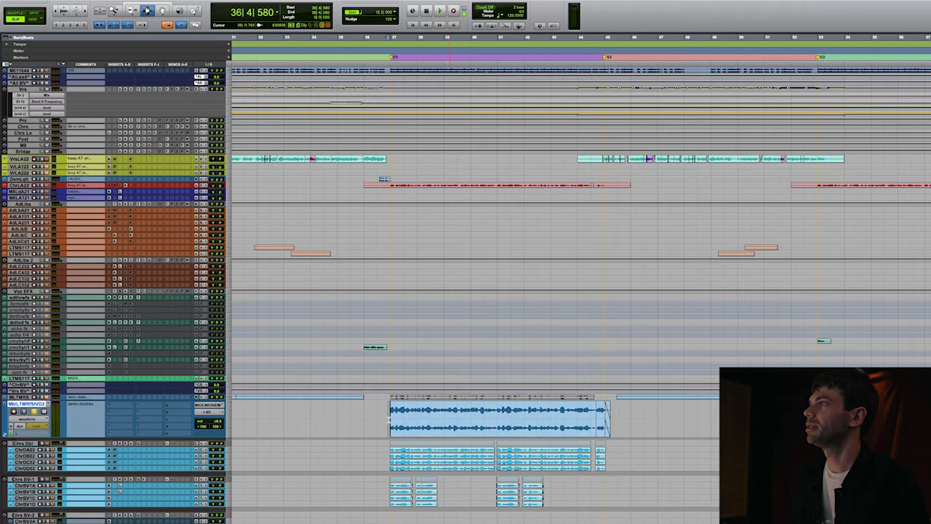
{"action": "key", "text": "space"}
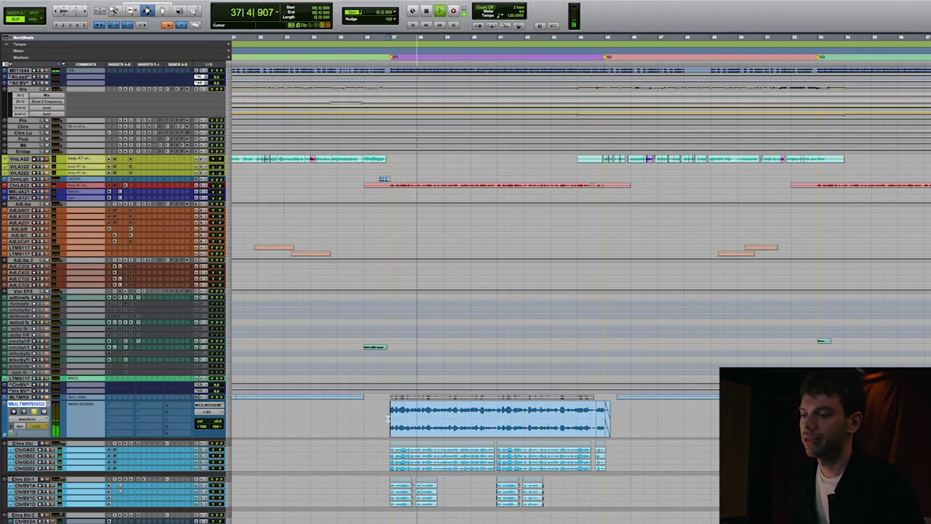
{"action": "key", "text": "space"}
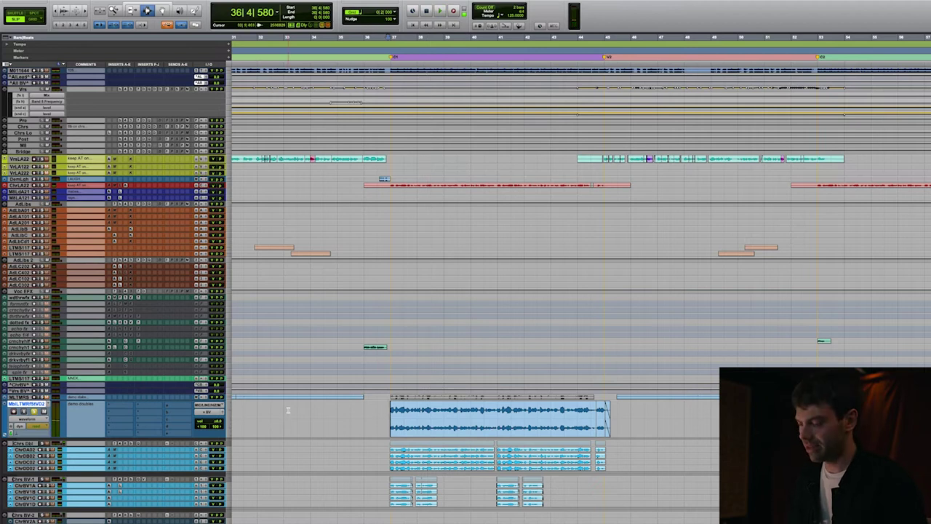
- Enlarge the four Chrs Dbl tracks and audition the chorus doubles from just before bar 37
{"action": "scroll", "coordinate": [461, 316], "scroll_direction": "down", "scroll_amount": 3}
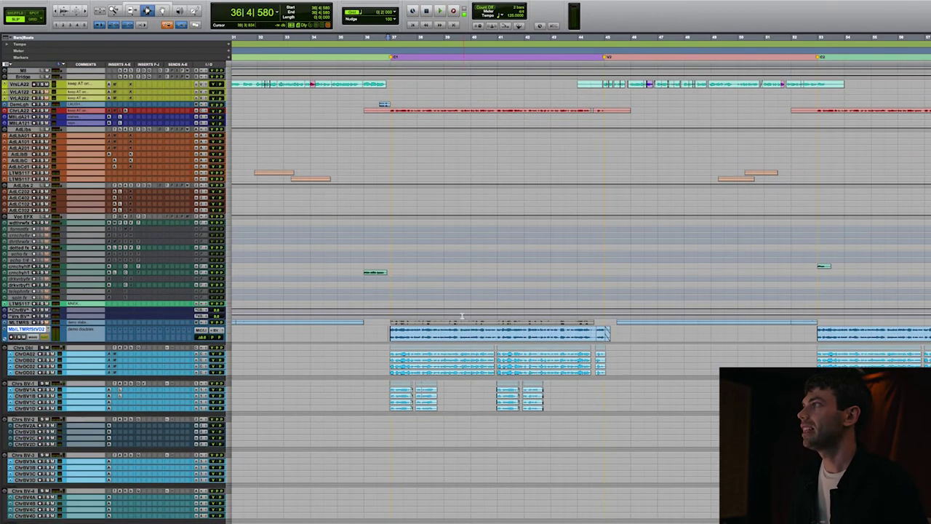
{"action": "left_click", "coordinate": [388, 357]}
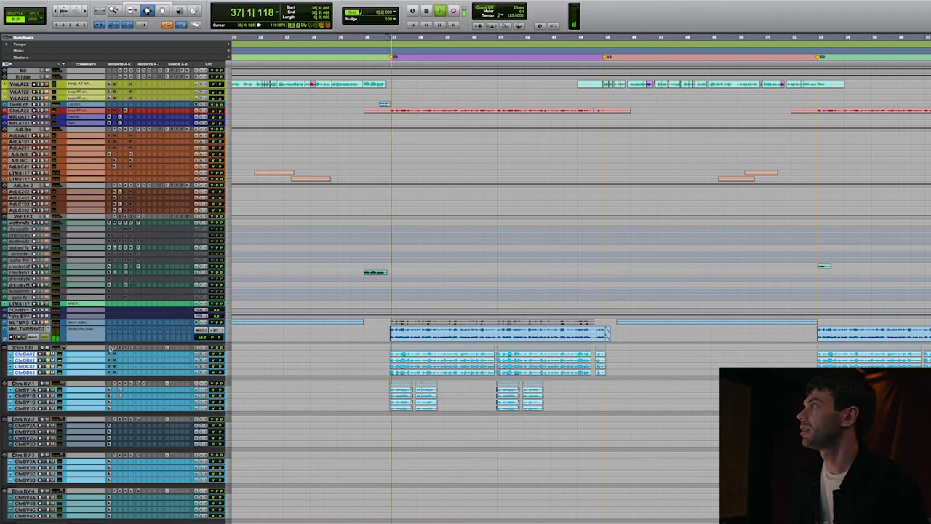
{"action": "left_click", "coordinate": [34, 348], "text": "shift"}
{"action": "key", "text": "ctrl+Up"}
{"action": "key", "text": "ctrl+Up"}
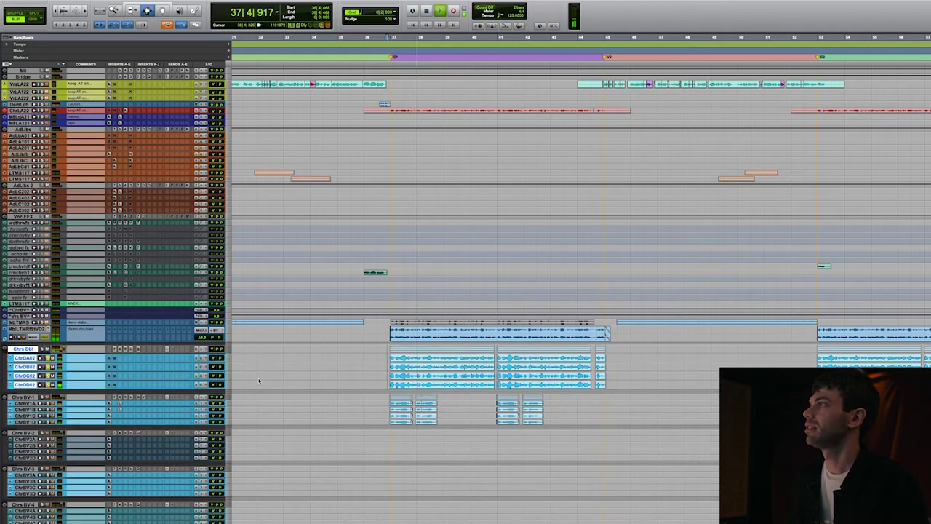
{"action": "scroll", "coordinate": [319, 395], "scroll_direction": "right", "scroll_amount": 1}
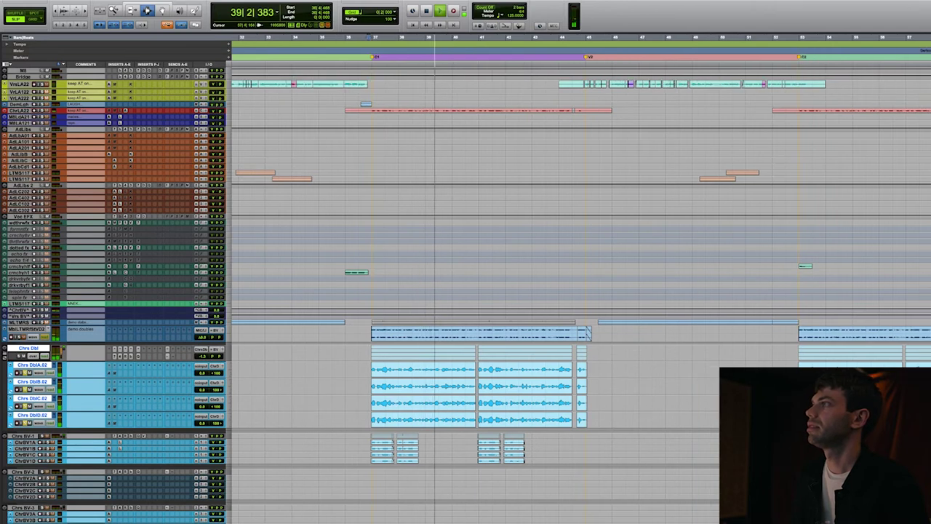
{"action": "left_click", "coordinate": [436, 395]}
{"action": "key", "text": "t"}
{"action": "key", "text": "t"}
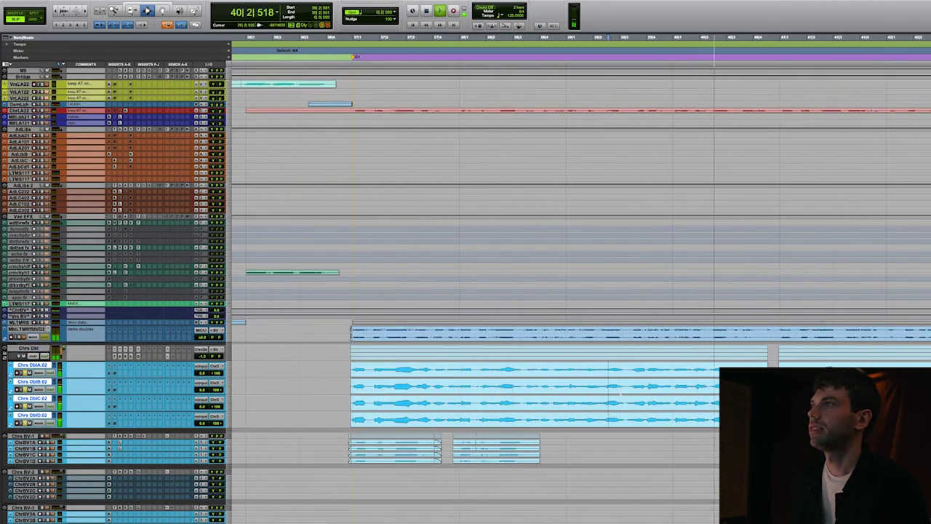
{"action": "key", "text": "space"}
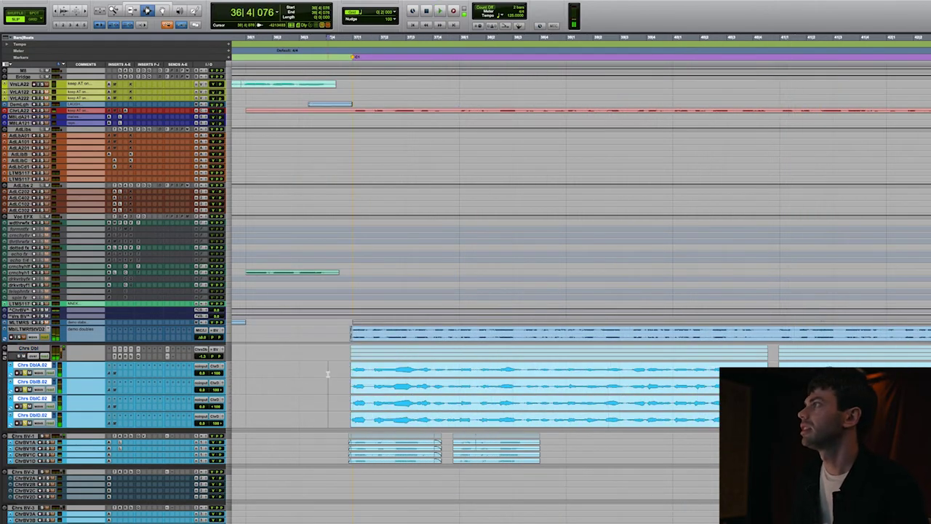
- Enlarge the Chrs BV-1A to BV-1D tracks and audition their backing vocals from the start of the chorus
{"action": "scroll", "coordinate": [332, 437], "scroll_direction": "down", "scroll_amount": 1}
{"action": "left_click", "coordinate": [332, 435]}
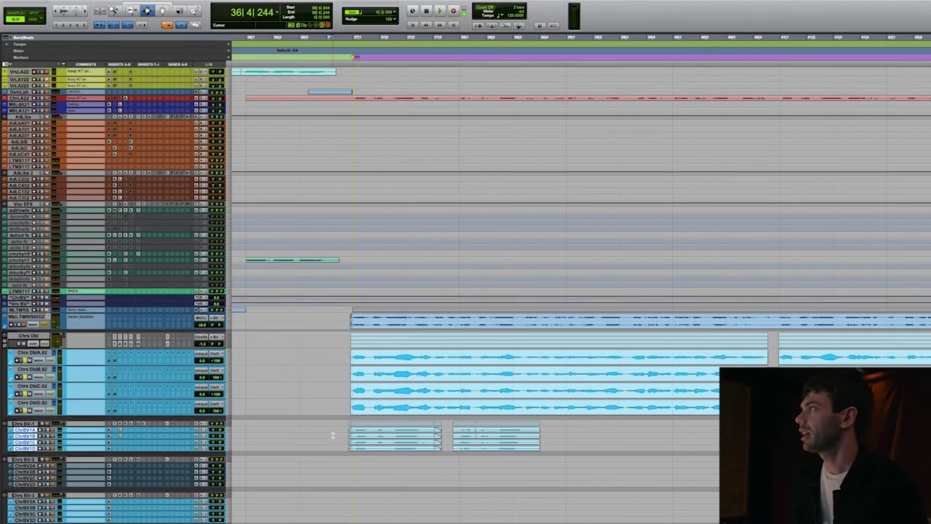
{"action": "key", "text": "ctrl+Up"}
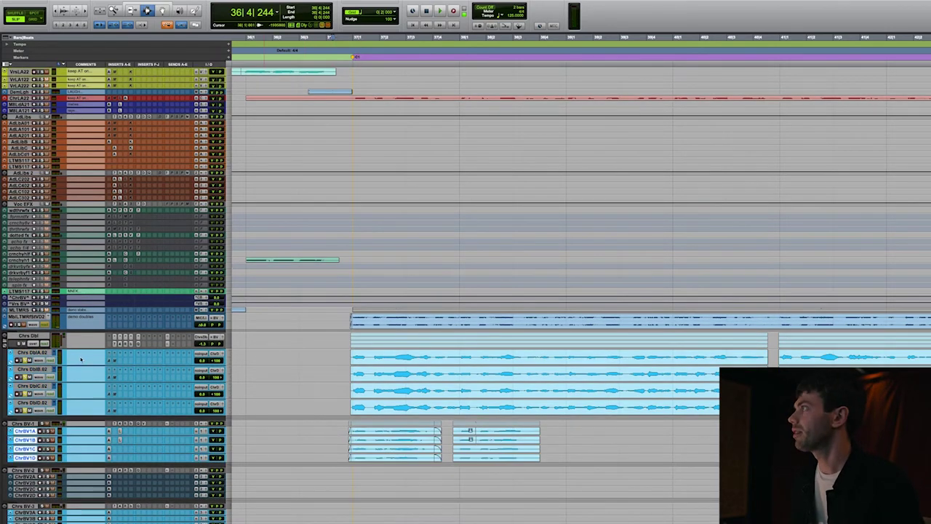
{"action": "left_click", "coordinate": [334, 371]}
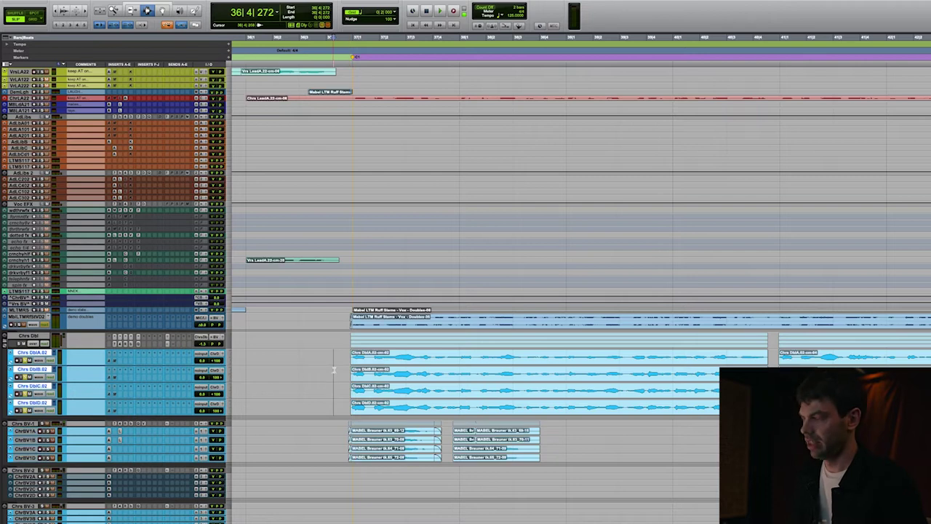
{"action": "left_click", "coordinate": [335, 455]}
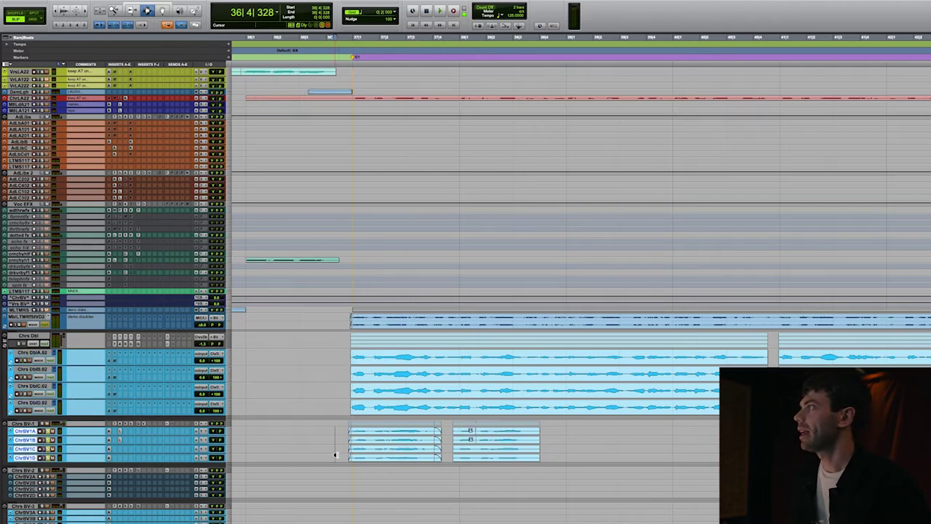
{"action": "key", "text": "ctrl+Up"}
{"action": "key", "text": "space"}
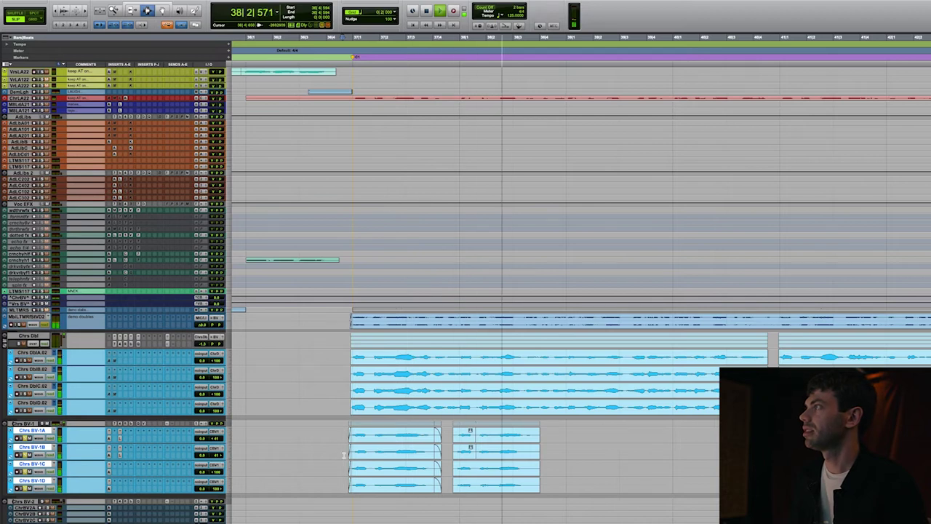
{"action": "key", "text": "space"}
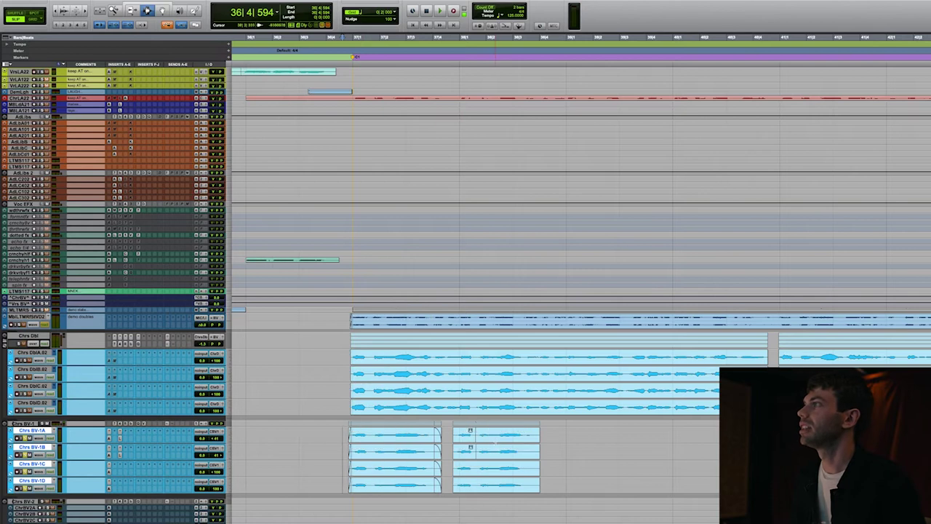
- Examine the Elastic Properties pitch shift of the first clips in the second phrase on Chrs BV-1A and BV-1B
{"action": "left_click", "coordinate": [487, 442]}
{"action": "key", "text": "t"}
{"action": "key", "text": "t"}
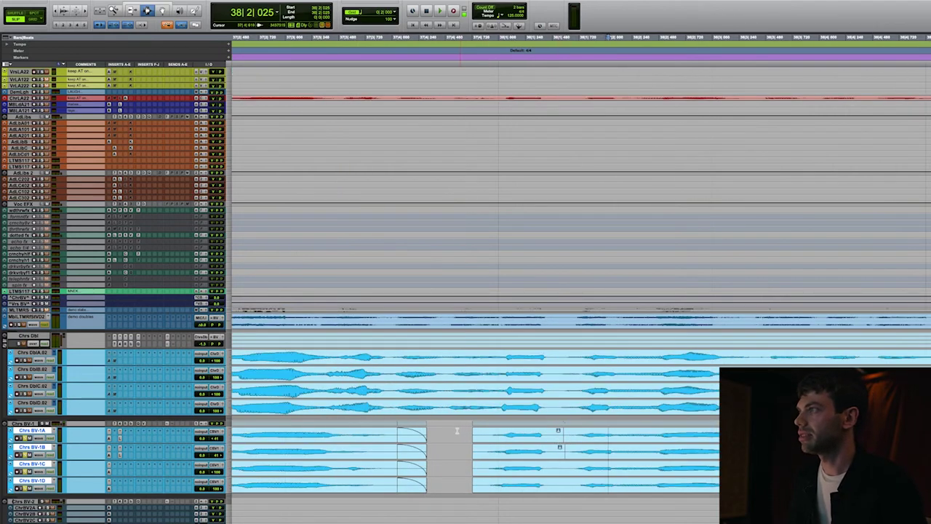
{"action": "left_click_drag", "start_coordinate": [457, 430], "coordinate": [602, 434]}
{"action": "key", "text": "alt+5"}
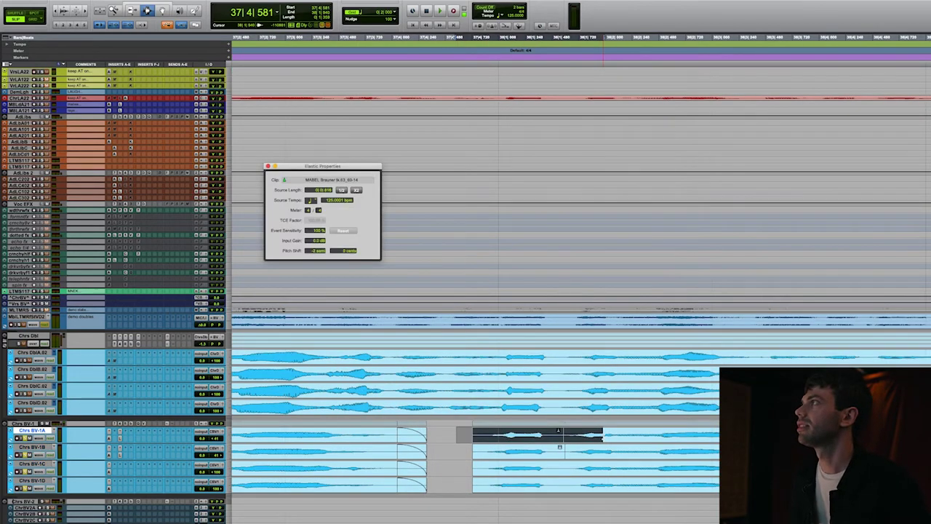
{"action": "key", "text": "semicolon"}
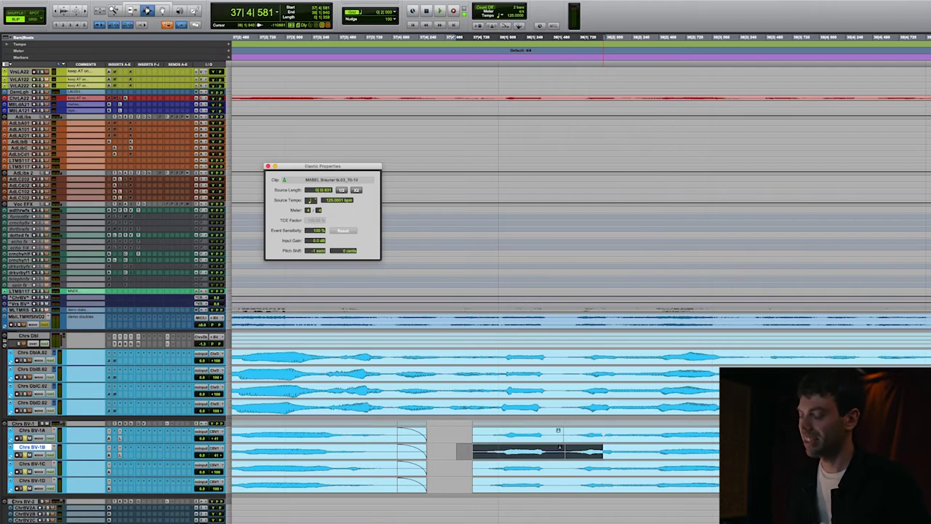
{"action": "key", "text": "p"}
{"action": "double_click", "coordinate": [500, 435]}
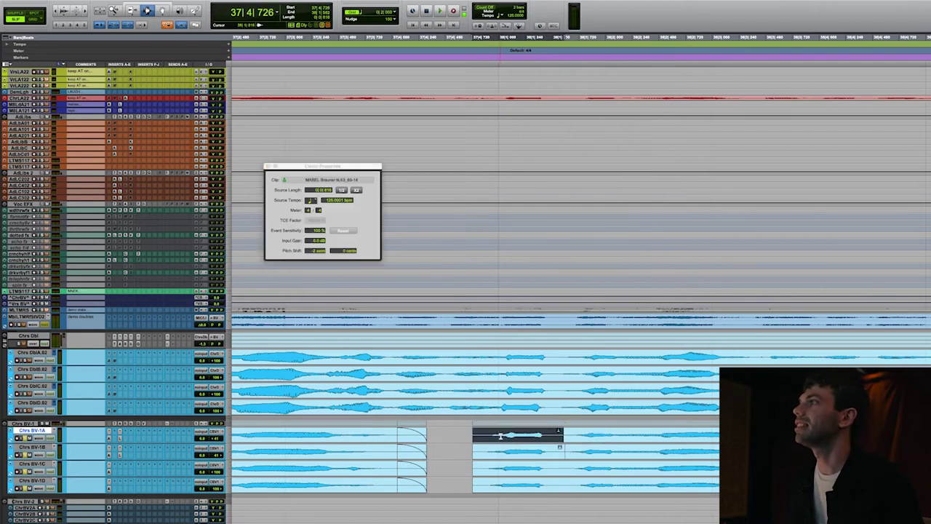
- Solo Chrs BV-1A and audition its second phrase before and after bypassing the track's inserts
{"action": "left_click", "coordinate": [469, 435]}
{"action": "key", "text": "shift+s"}
{"action": "left_click_drag", "start_coordinate": [484, 434], "coordinate": [803, 435]}
{"action": "key", "text": "space"}
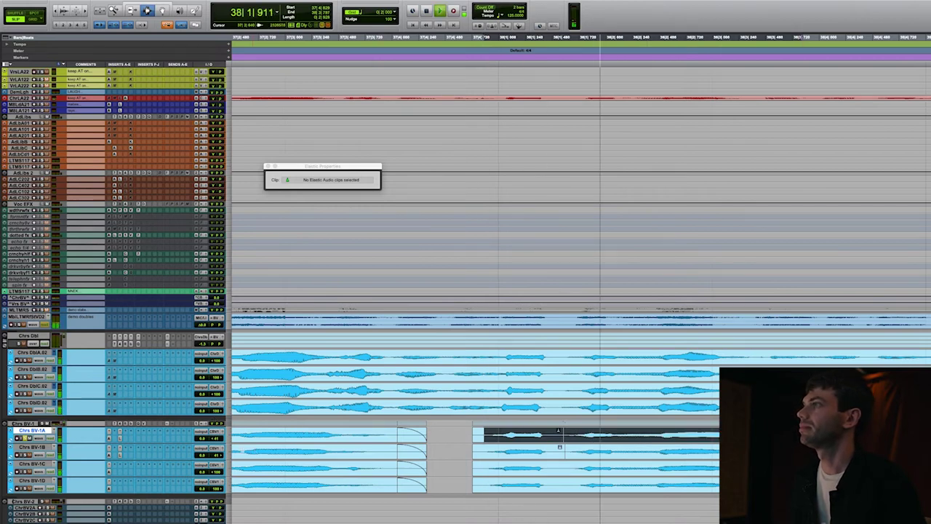
{"action": "key", "text": "space"}
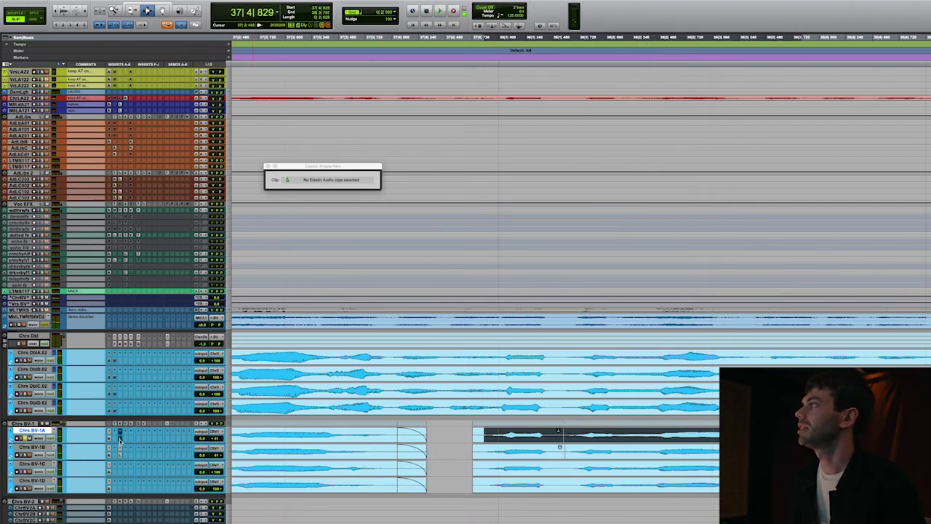
{"action": "key", "text": "space"}
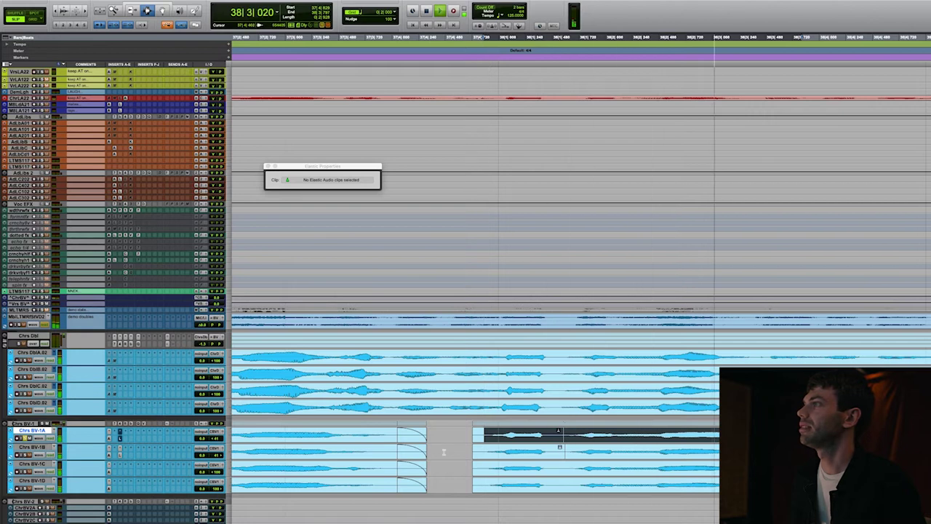
{"action": "key", "text": "space"}
- Set the pitch shift of the second phrase's first clip on Chrs BV-1A to 0 semitones and audition it
{"action": "left_click", "coordinate": [487, 438]}
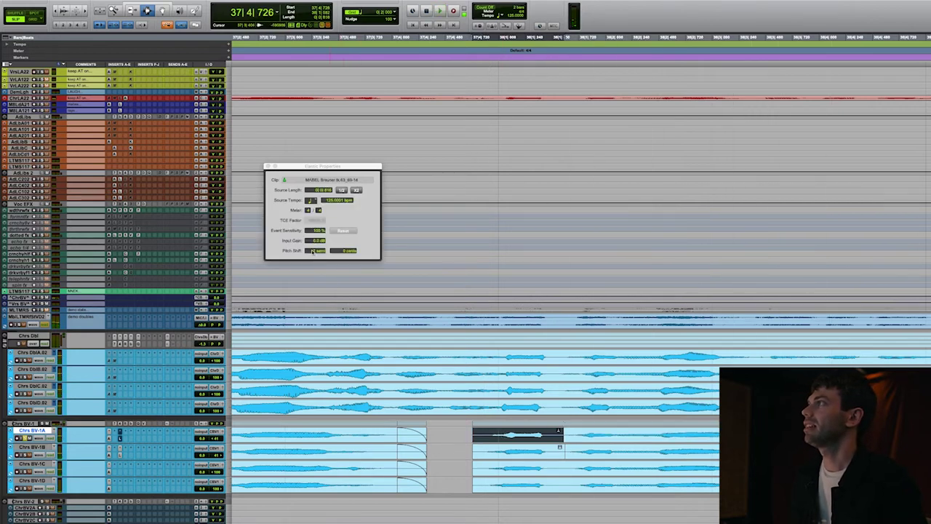
{"action": "left_click", "coordinate": [312, 251]}
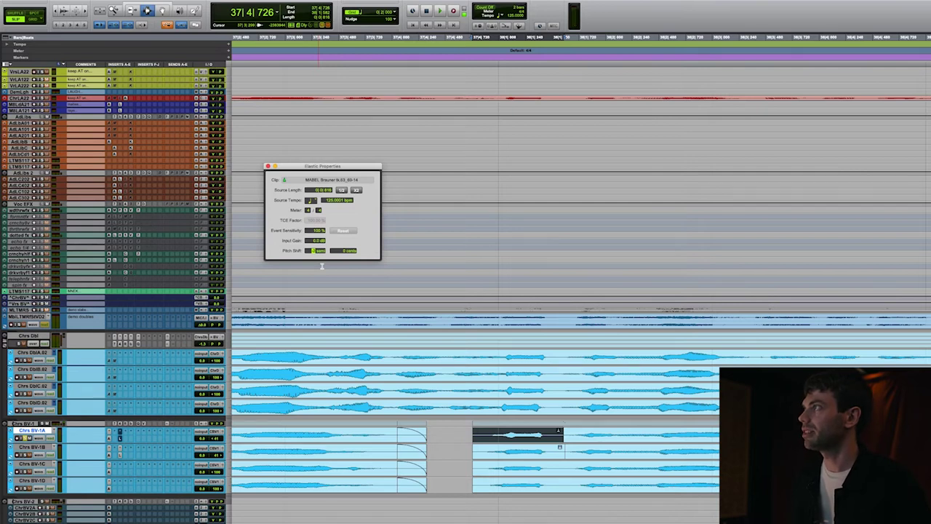
{"action": "left_click", "coordinate": [475, 435]}
{"action": "key", "text": "space"}
{"action": "key", "text": "space"}
- Set that Chrs BV-1A clip's pitch shift back to -2 semitones and audition the phrase
{"action": "left_click", "coordinate": [514, 435]}
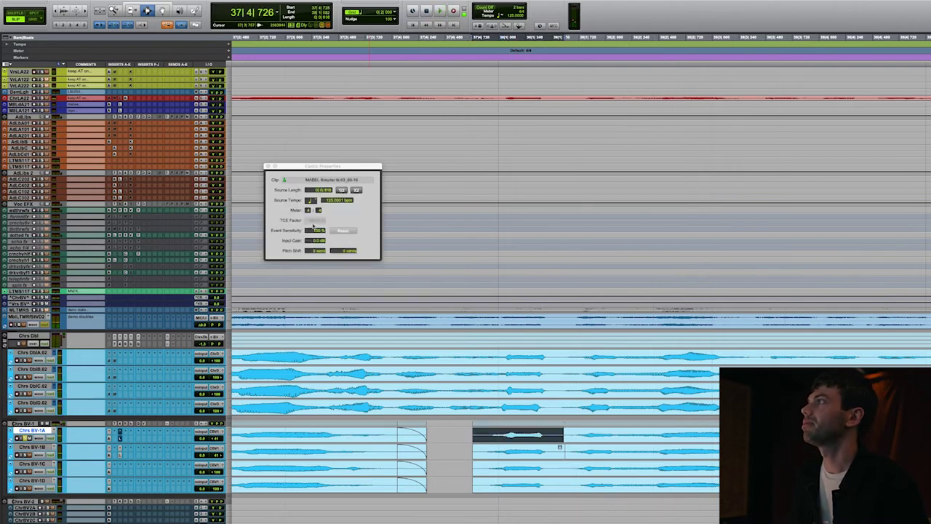
{"action": "left_click", "coordinate": [315, 251]}
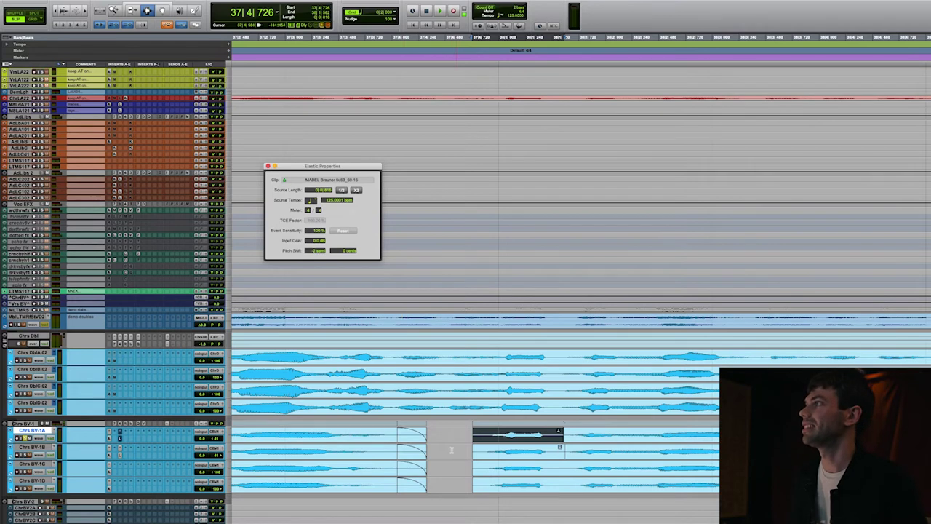
{"action": "left_click", "coordinate": [482, 434]}
{"action": "key", "text": "space"}
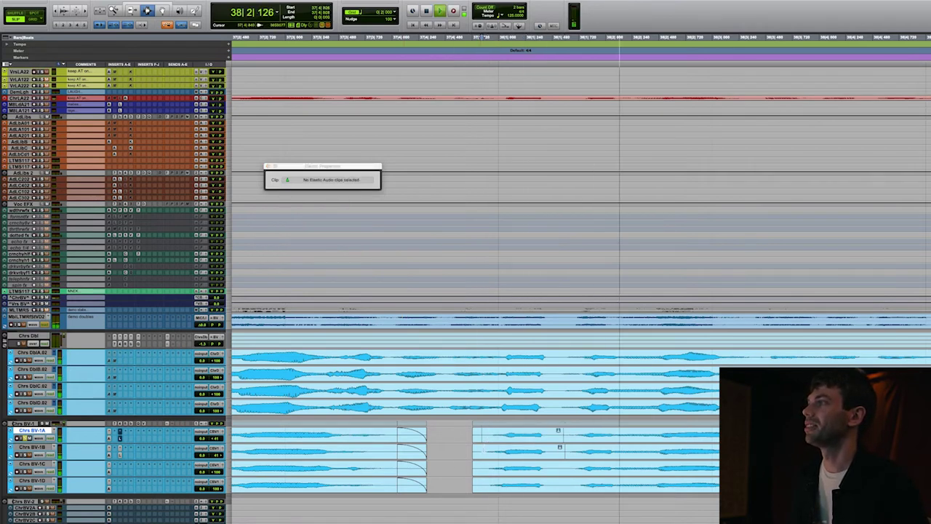
{"action": "key", "text": "space"}
- Audition the matching clip on Chrs BV-1B with its pitch shift at 0 semitones, and set it back to -1 semitone
{"action": "left_click", "coordinate": [477, 451]}
{"action": "key", "text": "space"}
{"action": "left_click", "coordinate": [516, 452]}
{"action": "key", "text": "space"}
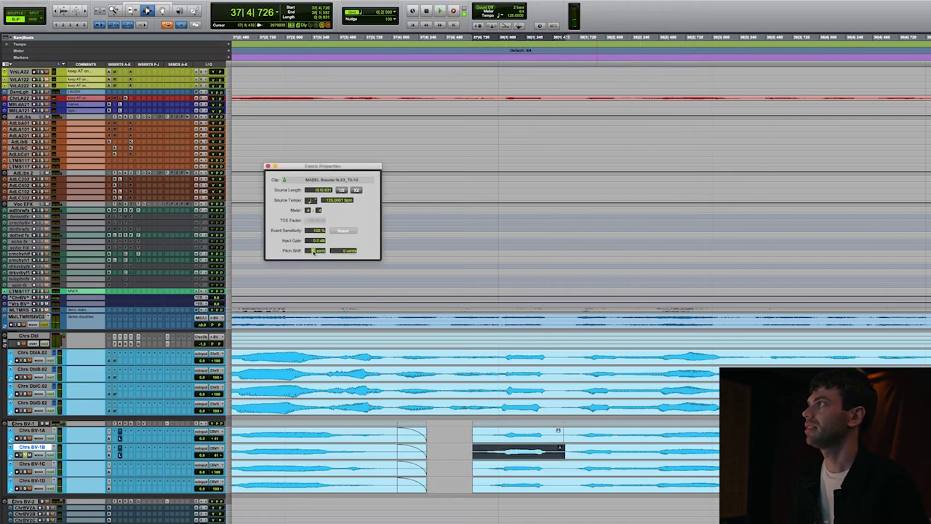
{"action": "key", "text": "space"}
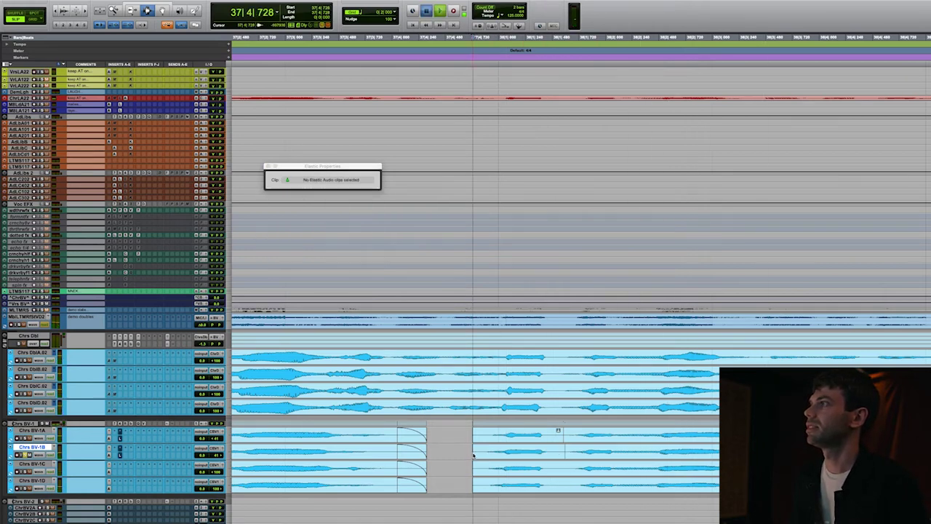
{"action": "key", "text": "space"}
{"action": "left_click", "coordinate": [314, 251]}
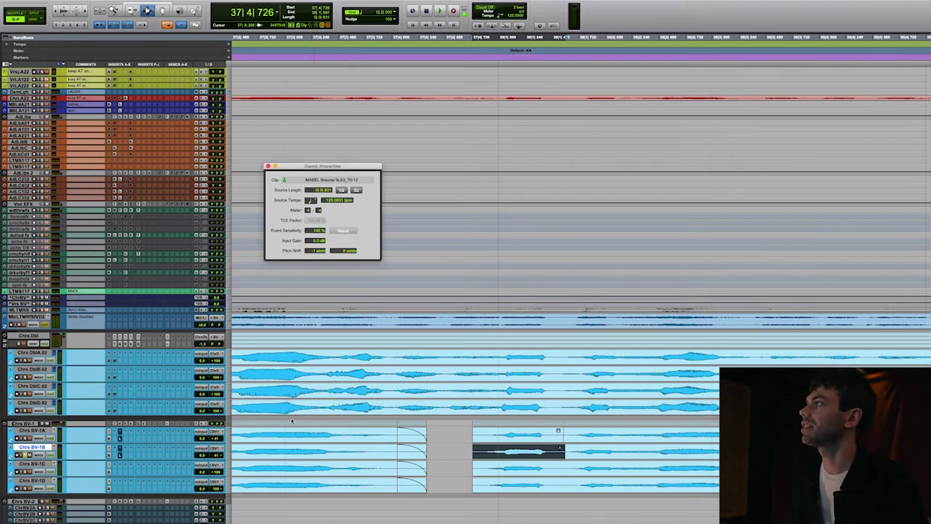
- Select the second chorus phrase across Chrs BV-1A to Chrs BV-1D, solo those four tracks and audition them together
{"action": "left_click_drag", "start_coordinate": [480, 435], "coordinate": [836, 483]}
{"action": "key", "text": "space"}
{"action": "key", "text": "shift+s"}
{"action": "key", "text": "space"}
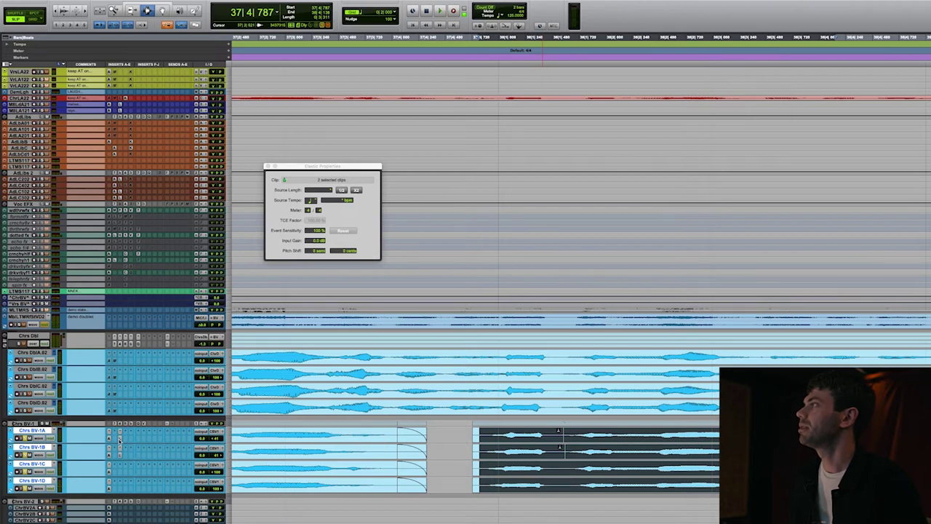
- Inspect the Little AlterBoy formant shift on Chrs BV-1A and close the plug-in
{"action": "left_click", "coordinate": [120, 440]}
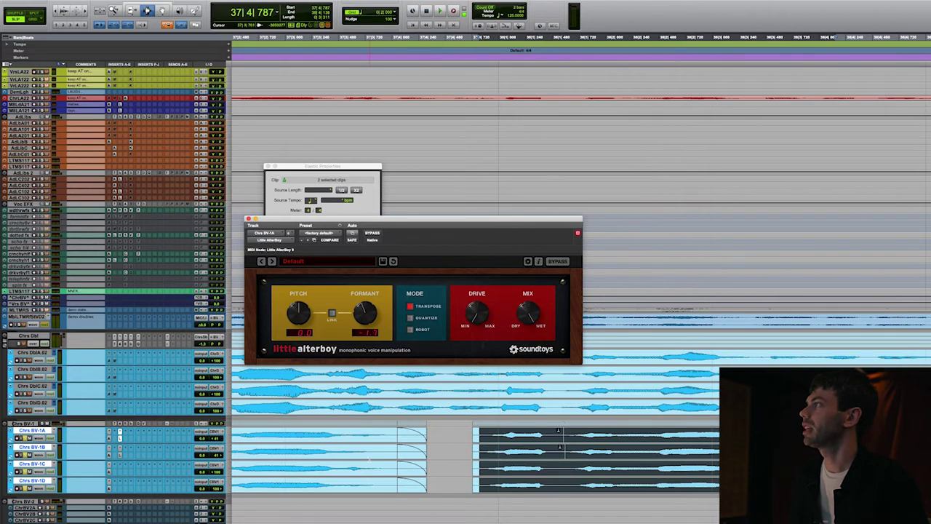
{"action": "key", "text": "super+w"}
{"action": "left_click", "coordinate": [461, 453]}
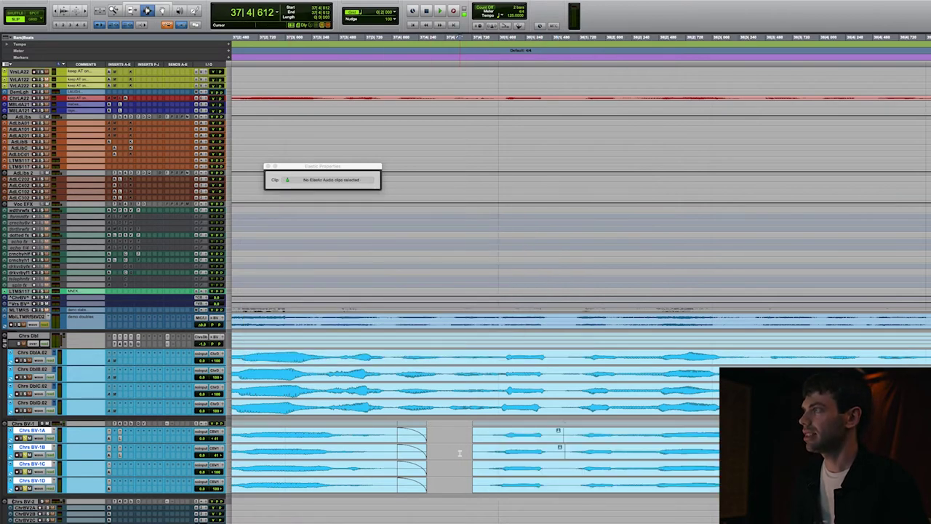
- Enlarge the Chrs BV-1 folder track, show its ValhallaRoom reverb and audition the backing vocals from just before the chorus at bar 37
{"action": "key", "text": "r"}
{"action": "key", "text": "alt+super+bracketright"}
{"action": "left_click", "coordinate": [284, 447]}
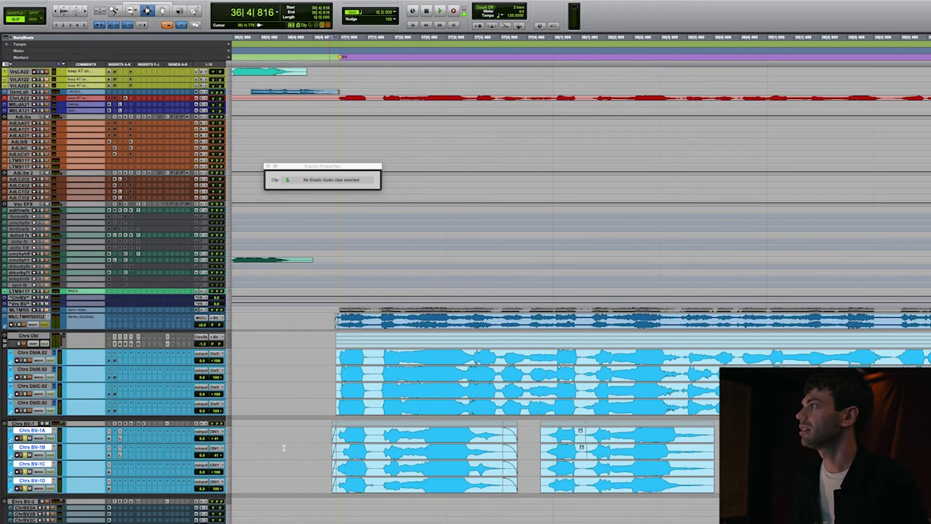
{"action": "left_click", "coordinate": [33, 424]}
{"action": "key", "text": "ctrl+Up"}
{"action": "key", "text": "ctrl+Up"}
{"action": "key", "text": "ctrl+Up"}
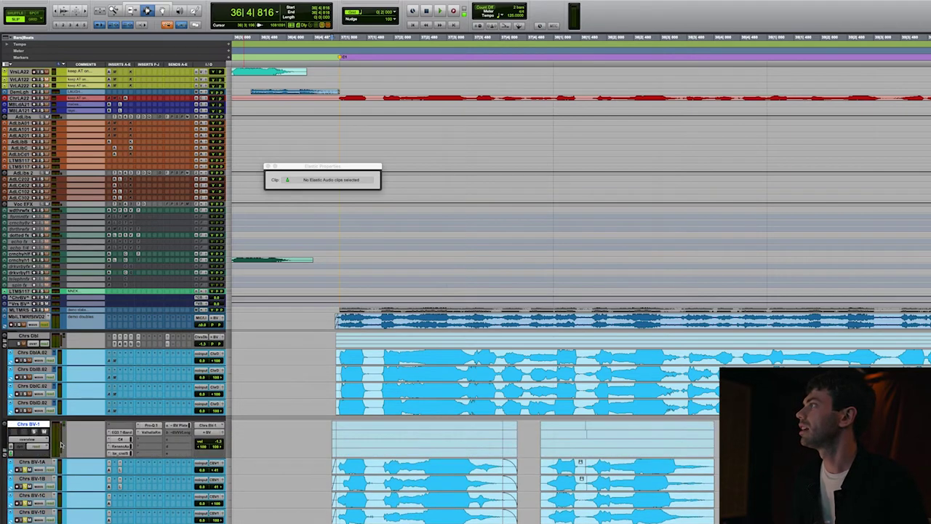
{"action": "left_click", "coordinate": [147, 434]}
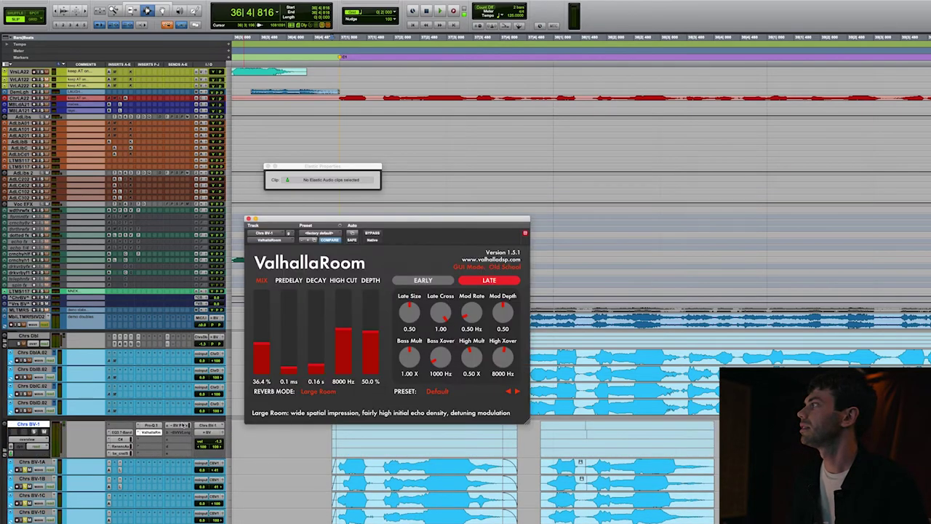
{"action": "key", "text": "space"}
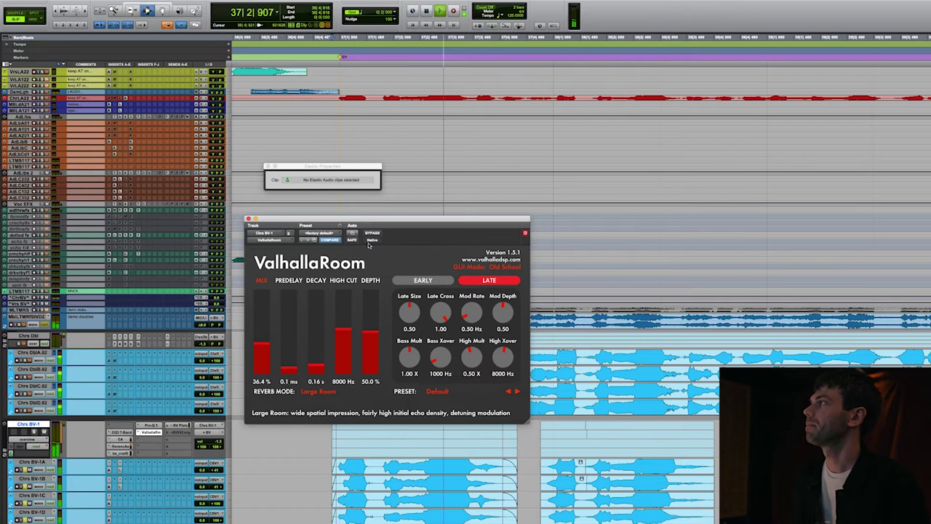
{"action": "key", "text": "space"}
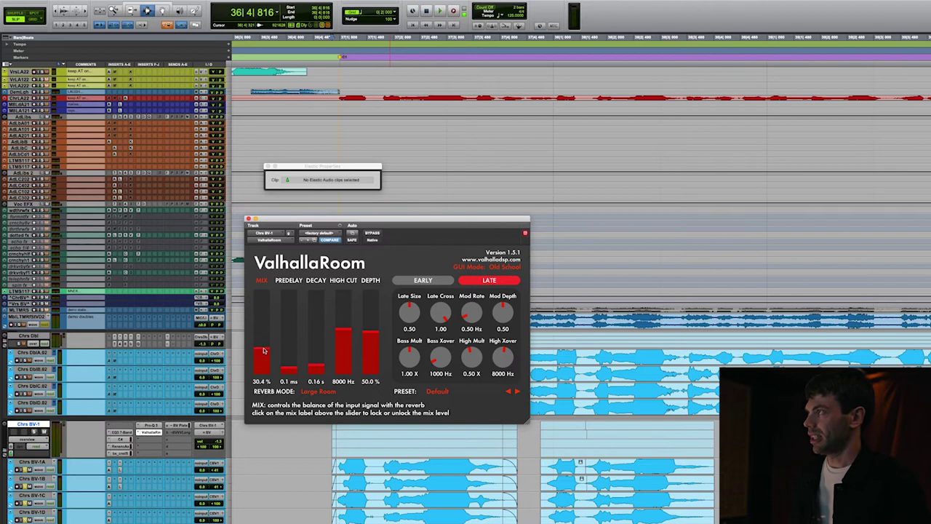
- Set the ValhallaRoom mix on Chrs BV-1 to 29.0 % while auditioning, and close the plug-in
{"action": "key", "text": "space"}
{"action": "mouse_move", "coordinate": [263, 348]}
{"action": "left_mouse_down"}
{"action": "mouse_move", "coordinate": [259, 288]}
{"action": "mouse_move", "coordinate": [258, 360]}
{"action": "mouse_move", "coordinate": [262, 353]}
{"action": "left_mouse_up"}
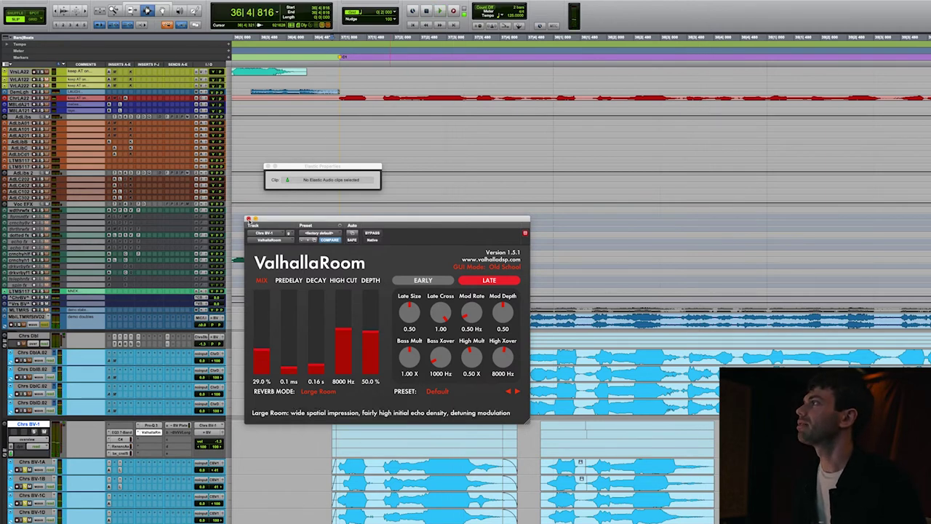
{"action": "left_click", "coordinate": [248, 219]}
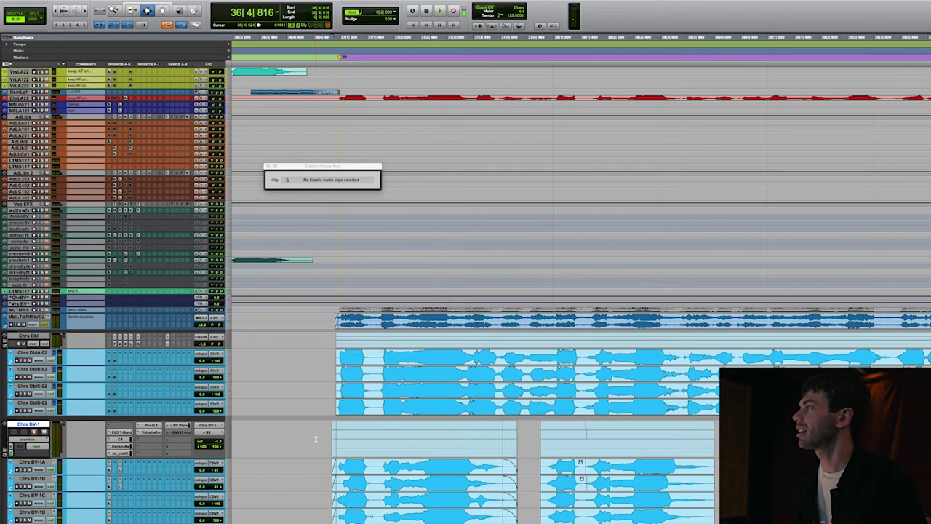
- Return the Chrs Dbl and Chrs BV-1 tracks to their compact height
{"action": "key", "text": "ctrl+Down"}
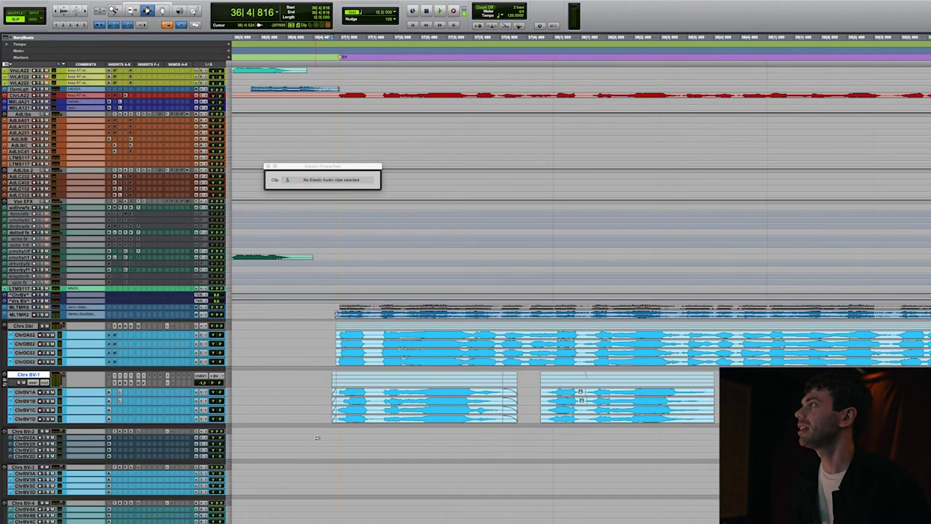
{"action": "key", "text": "ctrl+alt+Up"}
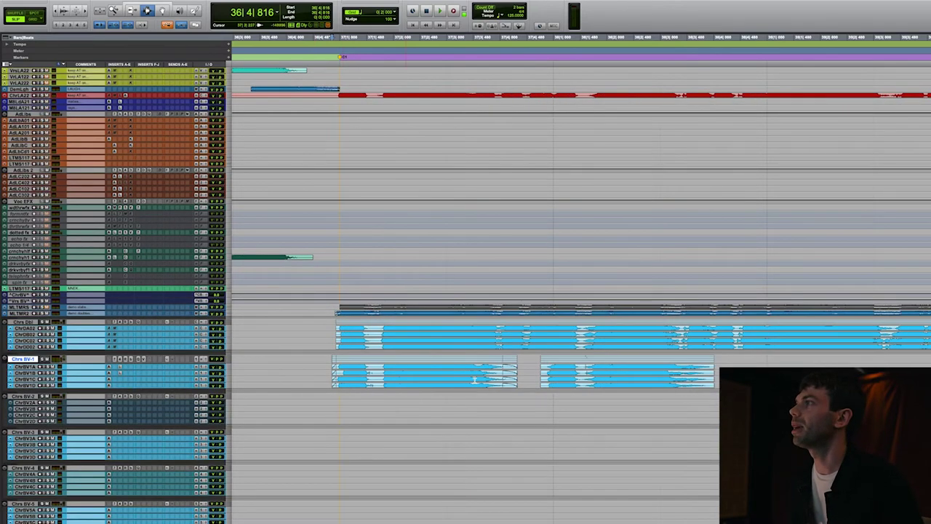
{"action": "key", "text": "r"}
{"action": "key", "text": "r"}
{"action": "key", "text": "r"}
{"action": "key", "text": "r"}
{"action": "scroll", "coordinate": [546, 329], "scroll_direction": "down", "scroll_amount": 5}
{"action": "scroll", "coordinate": [553, 322], "scroll_direction": "up", "scroll_amount": 5}
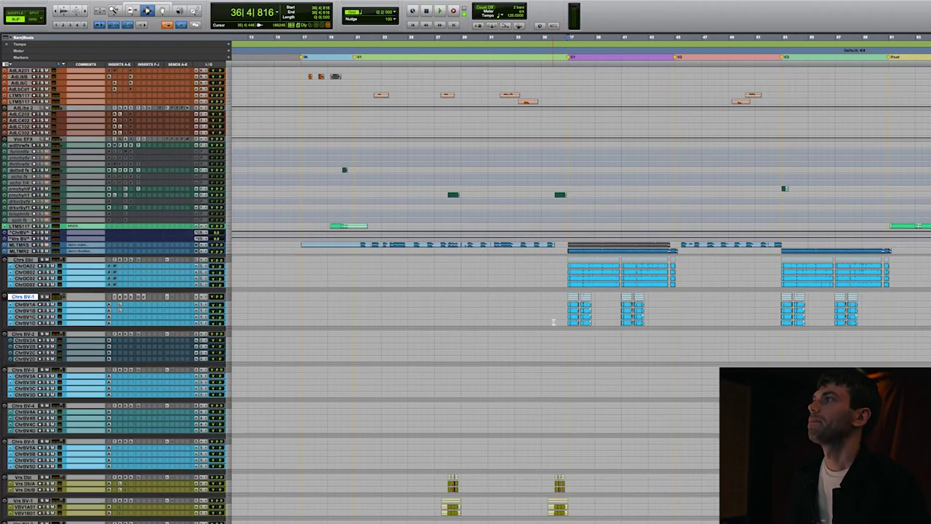
- Select the Vrs Dbl and Vrs BV-1 passage around bar 28, enlarge those tracks and reduce the waveform display height
{"action": "scroll", "coordinate": [553, 322], "scroll_direction": "down", "scroll_amount": 6}
{"action": "left_click_drag", "start_coordinate": [444, 340], "coordinate": [501, 368]}
{"action": "key", "text": "t"}
{"action": "key", "text": "t"}
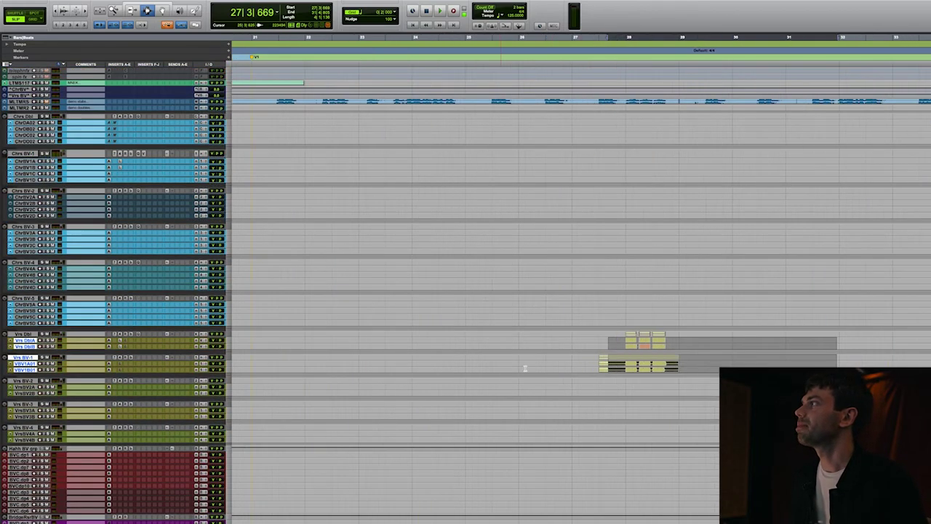
{"action": "scroll", "coordinate": [579, 366], "scroll_direction": "right", "scroll_amount": 1}
{"action": "left_click", "coordinate": [581, 341]}
{"action": "scroll", "coordinate": [581, 341], "scroll_direction": "right", "scroll_amount": 1}
{"action": "left_click_drag", "start_coordinate": [563, 335], "coordinate": [654, 363]}
{"action": "key", "text": "ctrl+Up"}
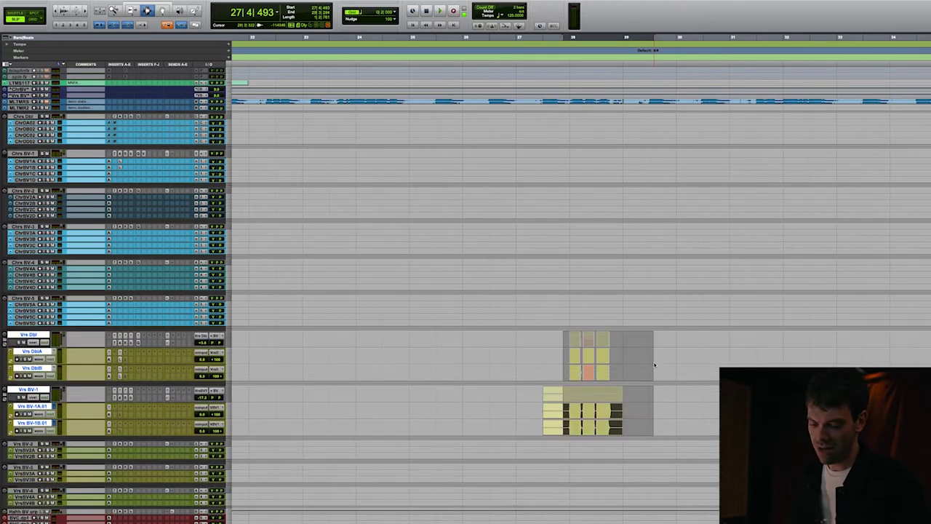
{"action": "key", "text": "ctrl+alt+bracketleft"}
{"action": "scroll", "coordinate": [654, 365], "scroll_direction": "right", "scroll_amount": 1}
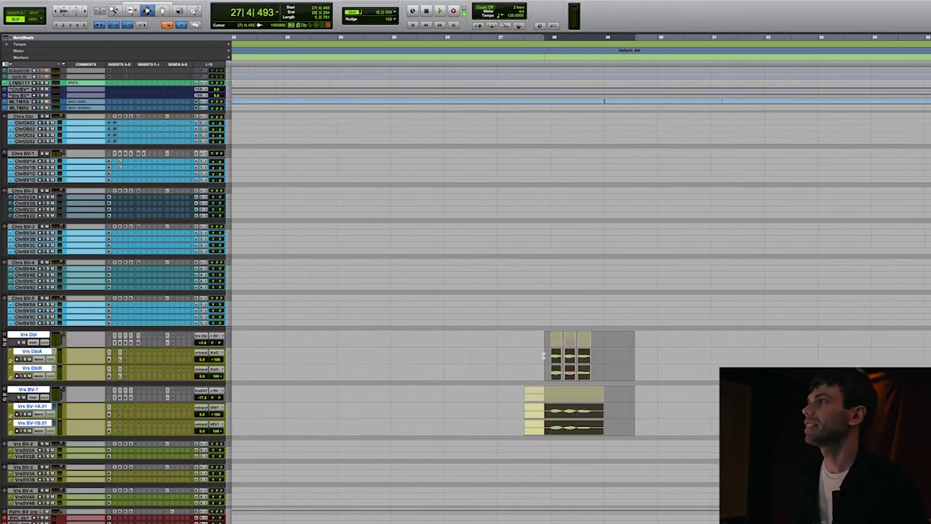
- Audition the verse doubles and backing vocals from bar 27 while locating the matching lead vocal
{"action": "left_click_drag", "start_coordinate": [543, 356], "coordinate": [661, 374]}
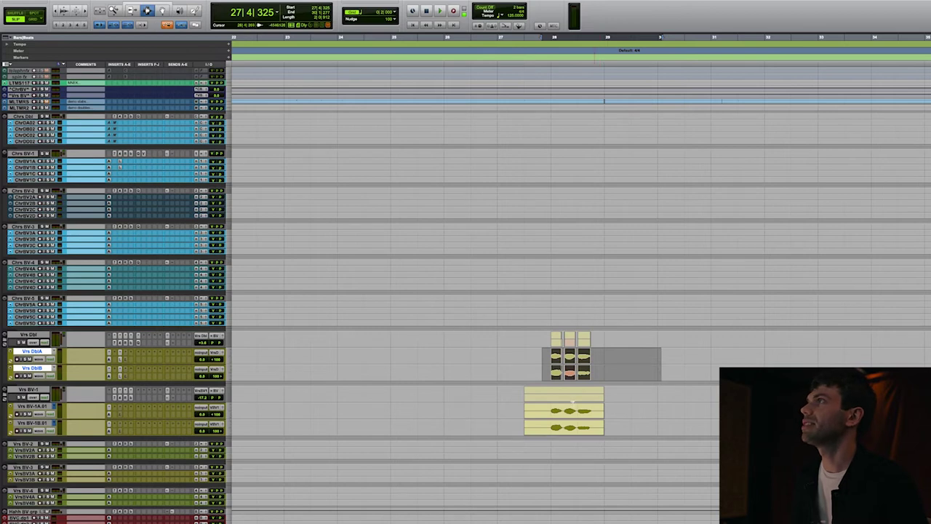
{"action": "left_click", "coordinate": [520, 366]}
{"action": "key", "text": "space"}
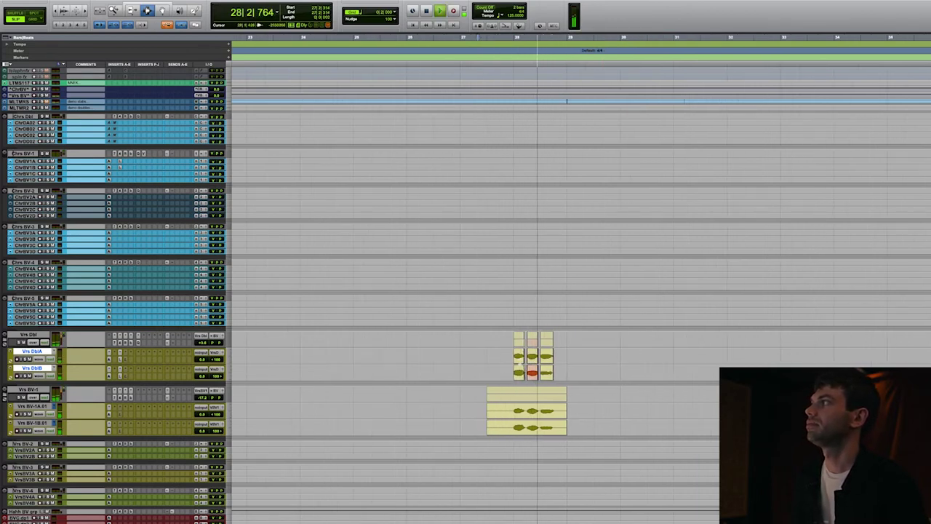
{"action": "scroll", "coordinate": [520, 361], "scroll_direction": "up", "scroll_amount": 10}
{"action": "scroll", "coordinate": [521, 361], "scroll_direction": "up", "scroll_amount": 5}
{"action": "key", "text": "space"}
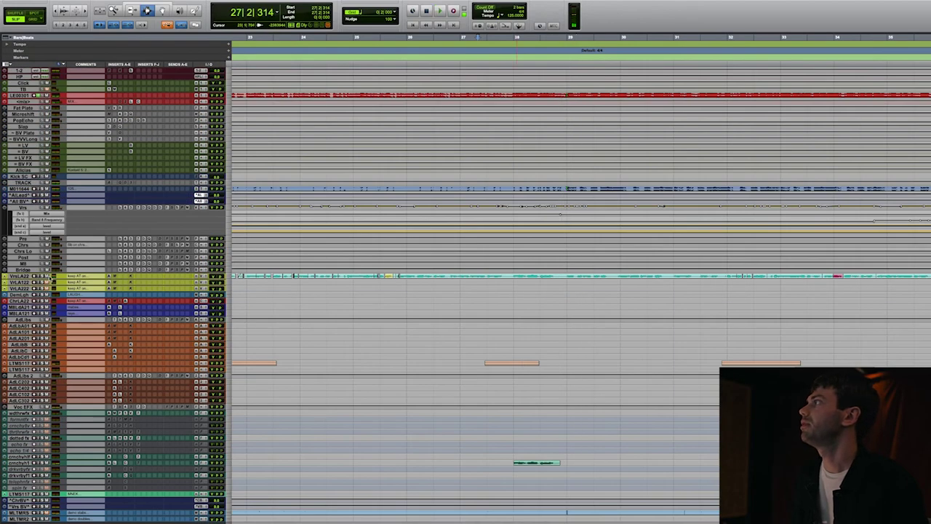
{"action": "key", "text": "space"}
{"action": "scroll", "coordinate": [443, 315], "scroll_direction": "down", "scroll_amount": 12}
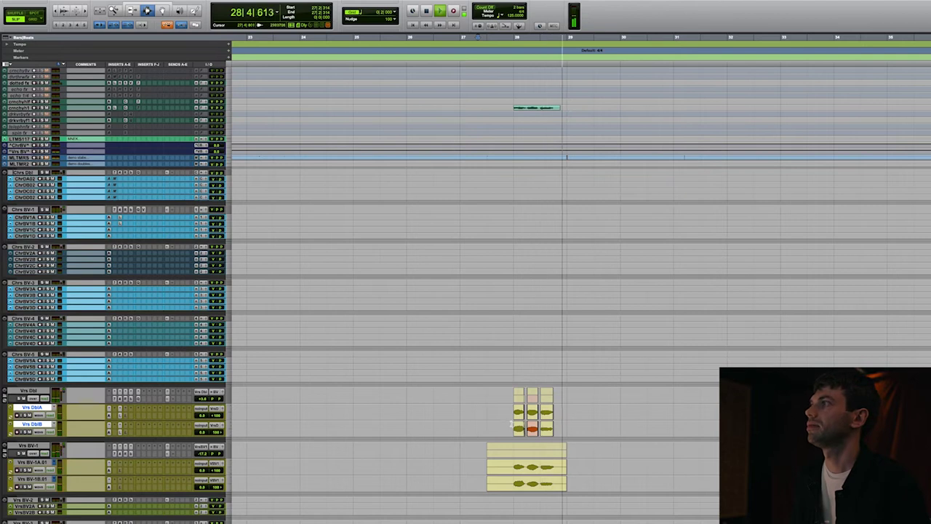
{"action": "key", "text": "space"}
- Solo Vrs DblA and Vrs DblB and audition their clips from just before bar 28
{"action": "left_click_drag", "start_coordinate": [512, 421], "coordinate": [553, 422]}
{"action": "left_click", "coordinate": [509, 415]}
{"action": "key", "text": "space"}
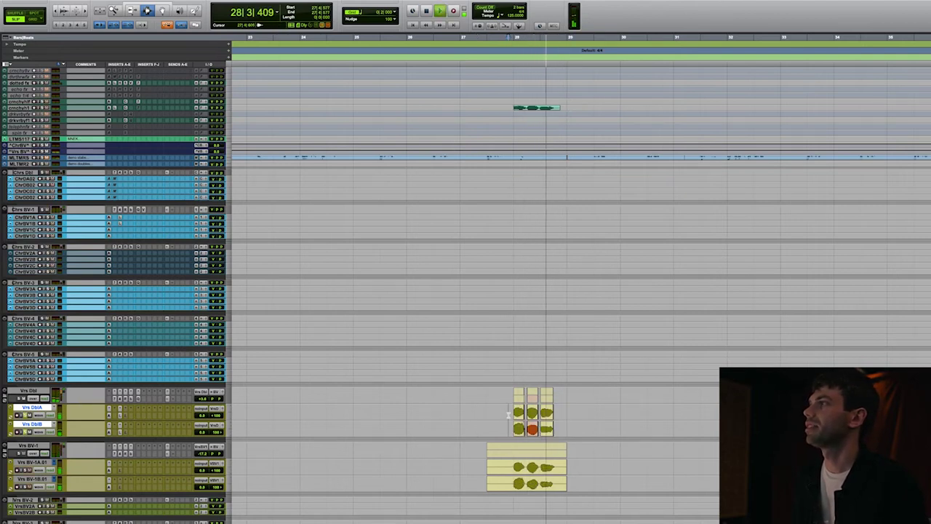
{"action": "key", "text": "space"}
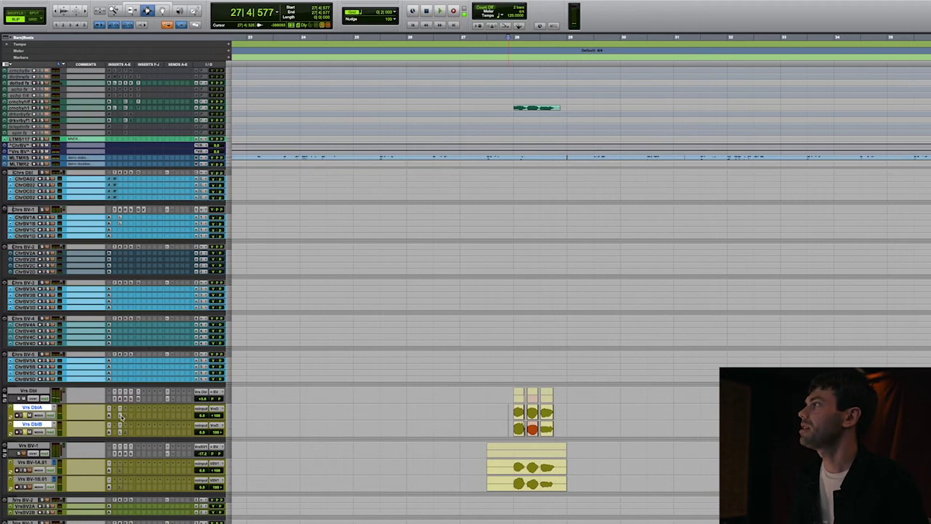
- Open Little AlterBoy on Vrs DblA and audition both verse doubles with the effect bypassed and re-enabled
{"action": "left_click", "coordinate": [121, 416]}
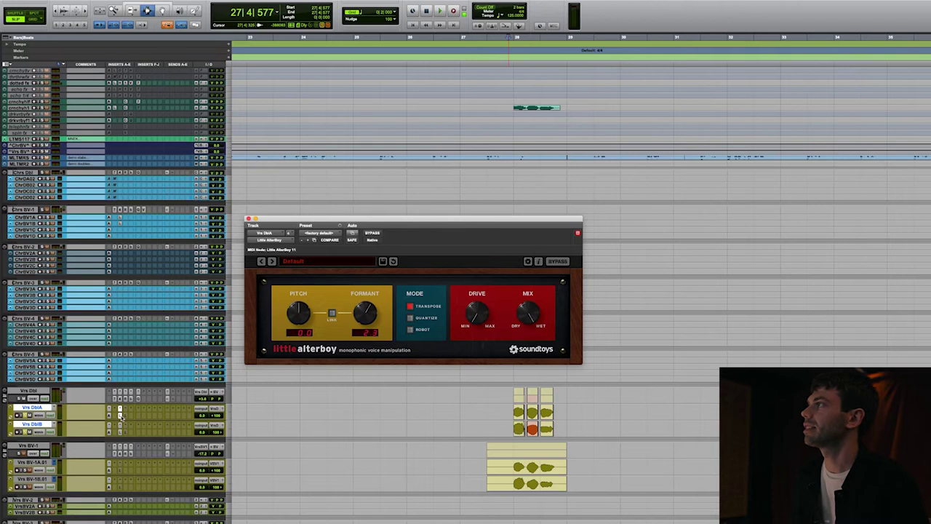
{"action": "left_click", "coordinate": [122, 417], "text": "super"}
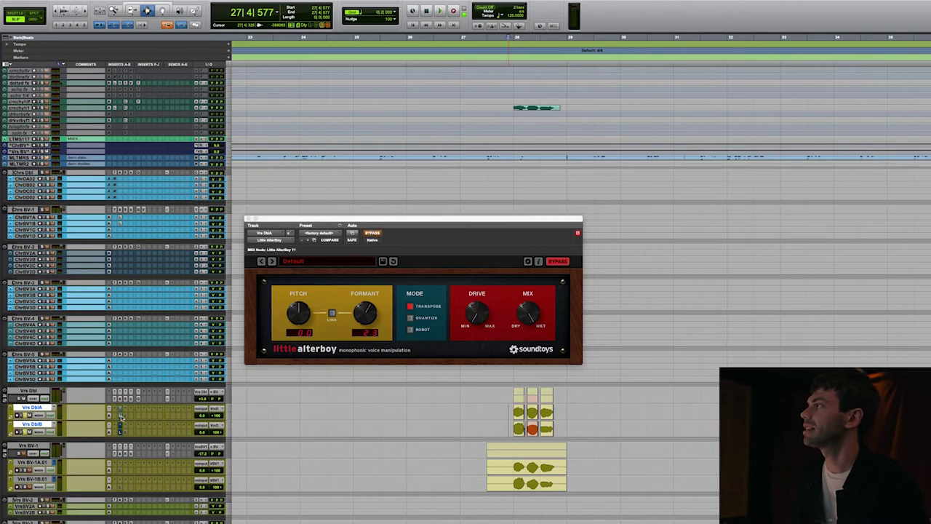
{"action": "key", "text": "space"}
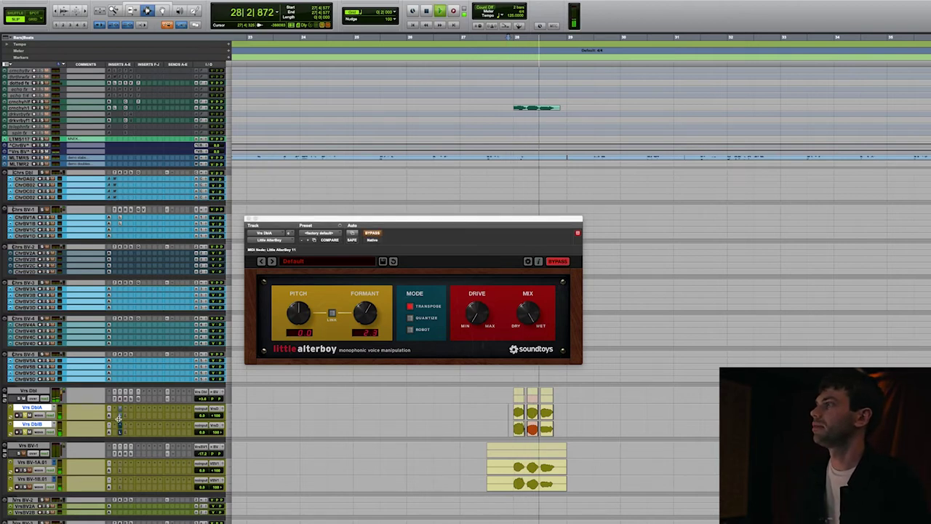
{"action": "key", "text": "space"}
{"action": "key", "text": "space"}
{"action": "left_click", "coordinate": [121, 416], "text": "super"}
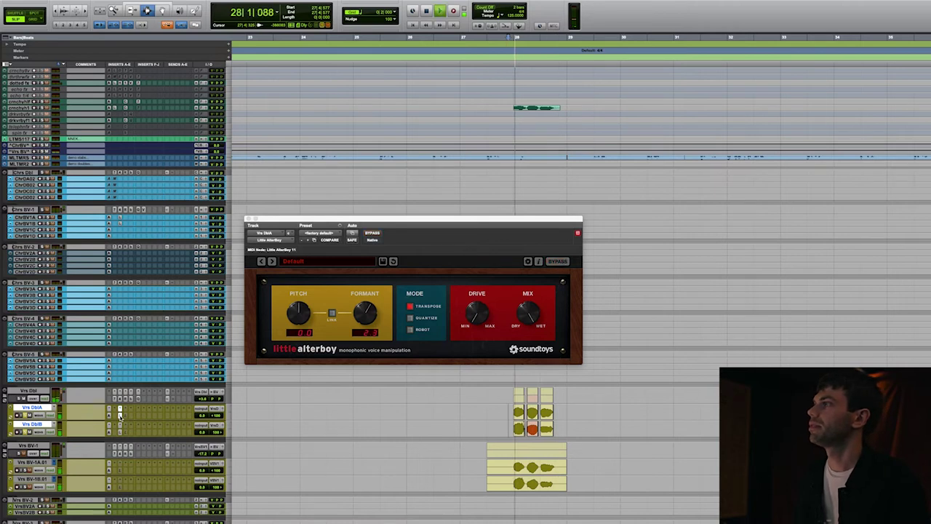
{"action": "key", "text": "space"}
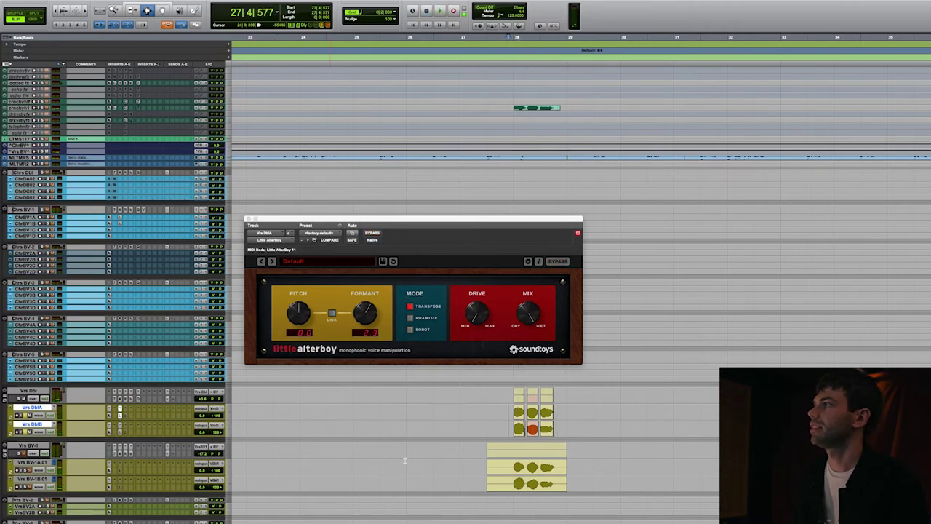
- Unsolo Vrs DblA and Vrs DblB and close the Little AlterBoy window
{"action": "left_click", "coordinate": [508, 475]}
{"action": "left_click", "coordinate": [509, 428]}
{"action": "key", "text": "shift+s"}
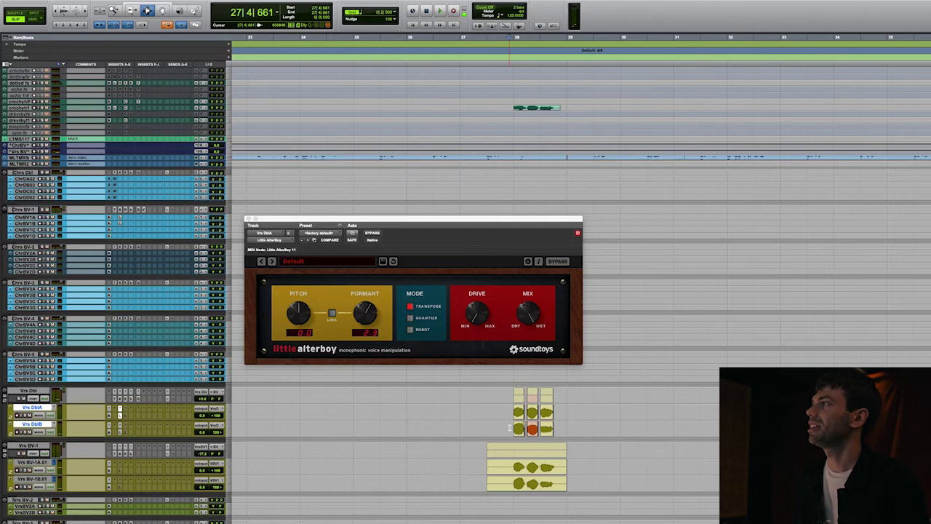
{"action": "key", "text": "super+w"}
- Bypass Little AlterBoy on Vrs DblA and Vrs DblB and audition the verse phrase from bar 27
{"action": "scroll", "coordinate": [511, 404], "scroll_direction": "up", "scroll_amount": 10}
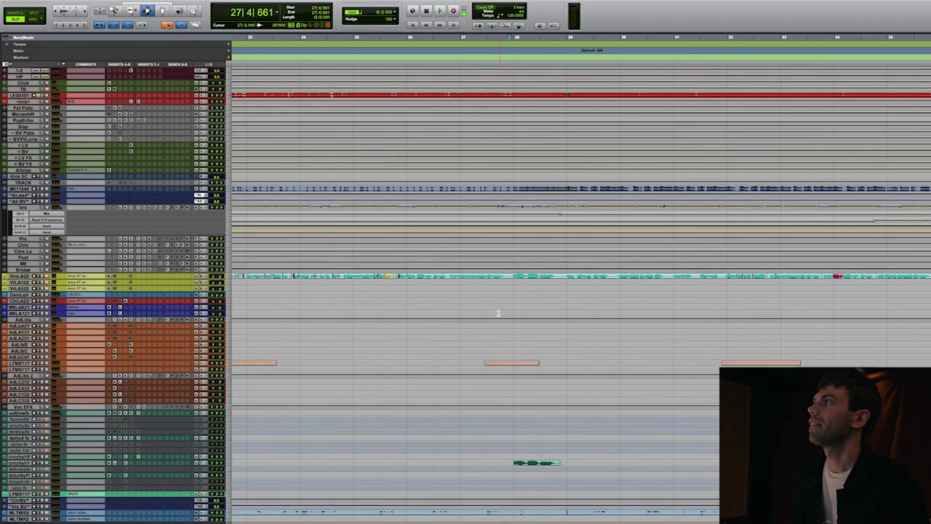
{"action": "scroll", "coordinate": [502, 282], "scroll_direction": "down", "scroll_amount": 15}
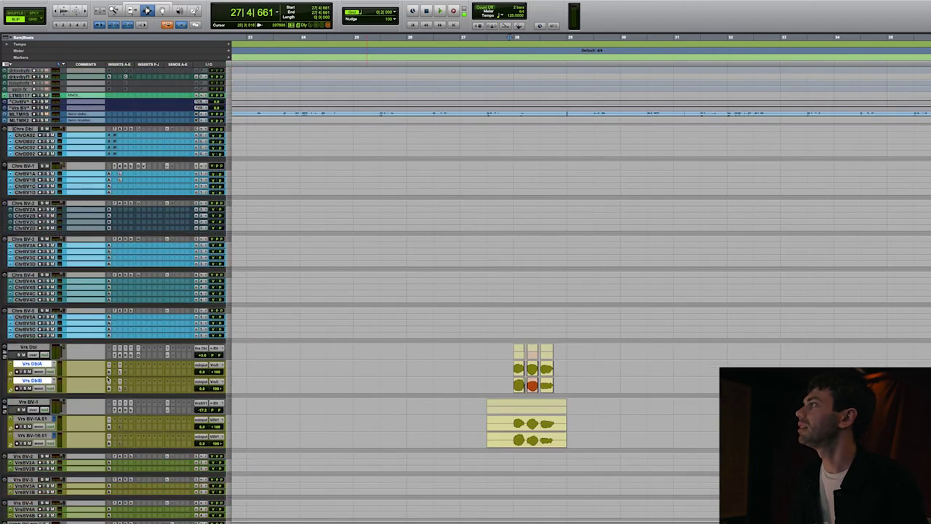
{"action": "left_click", "coordinate": [121, 373], "text": "alt+shift+super"}
{"action": "scroll", "coordinate": [336, 384], "scroll_direction": "up", "scroll_amount": 8}
{"action": "scroll", "coordinate": [448, 497], "scroll_direction": "down", "scroll_amount": 4}
{"action": "left_click", "coordinate": [492, 476]}
{"action": "key", "text": "space"}
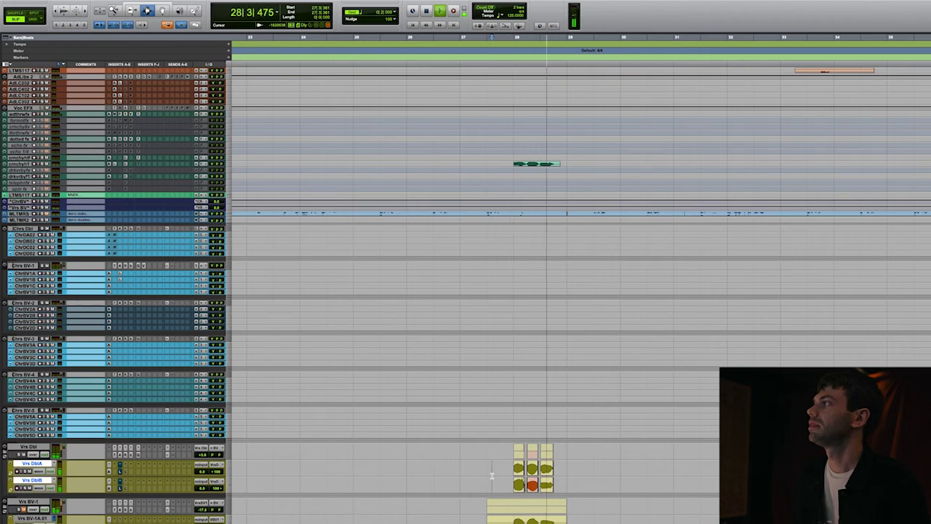
{"action": "scroll", "coordinate": [493, 476], "scroll_direction": "down", "scroll_amount": 5}
{"action": "key", "text": "space"}
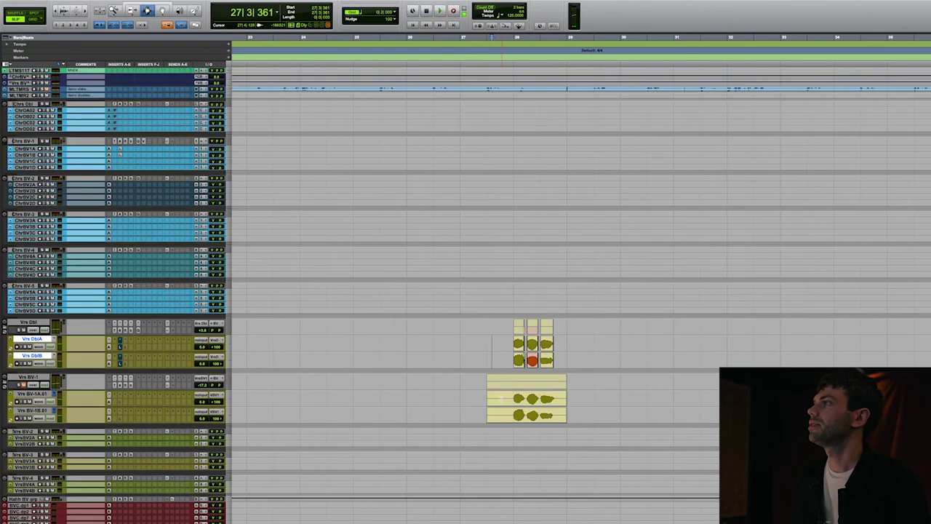
- Select the Vrs BV-1A.01 and Vrs BV-1B.01 phrase around bar 28 with the waveform display enlarged
{"action": "left_click", "coordinate": [506, 415]}
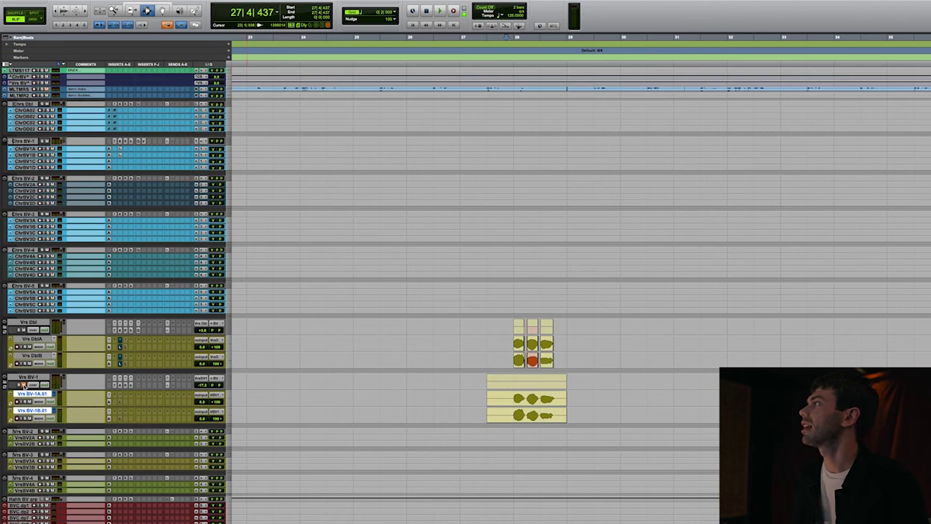
{"action": "key", "text": "super+alt+]"}
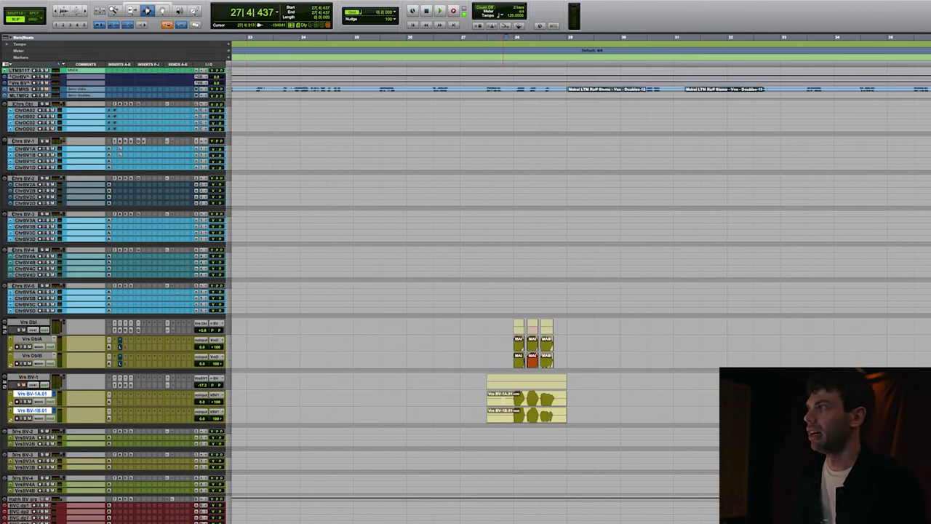
{"action": "left_click", "coordinate": [585, 406], "text": "shift"}
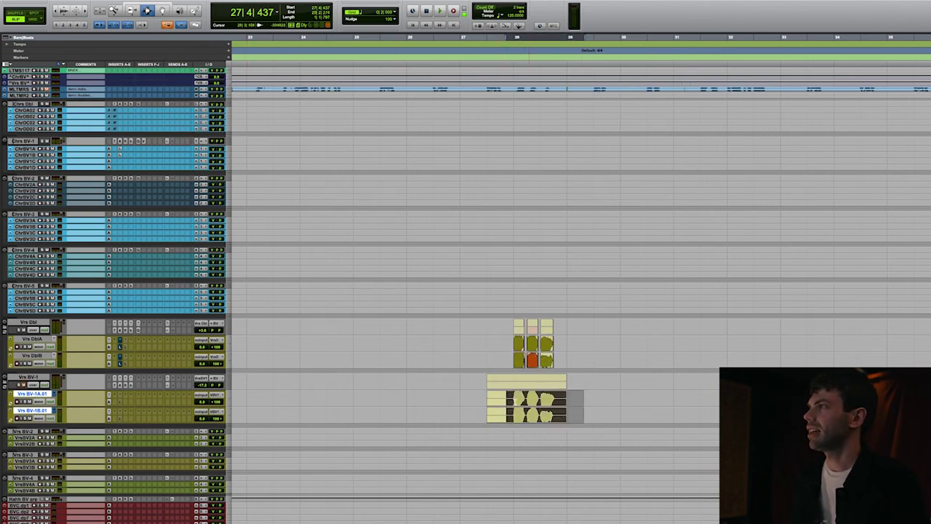
- Audition the Vrs BV-1 phrase just before bar 28, both alone and together with the Vrs DblA and Vrs DblB doubles
{"action": "left_click", "coordinate": [512, 409]}
{"action": "key", "text": "space"}
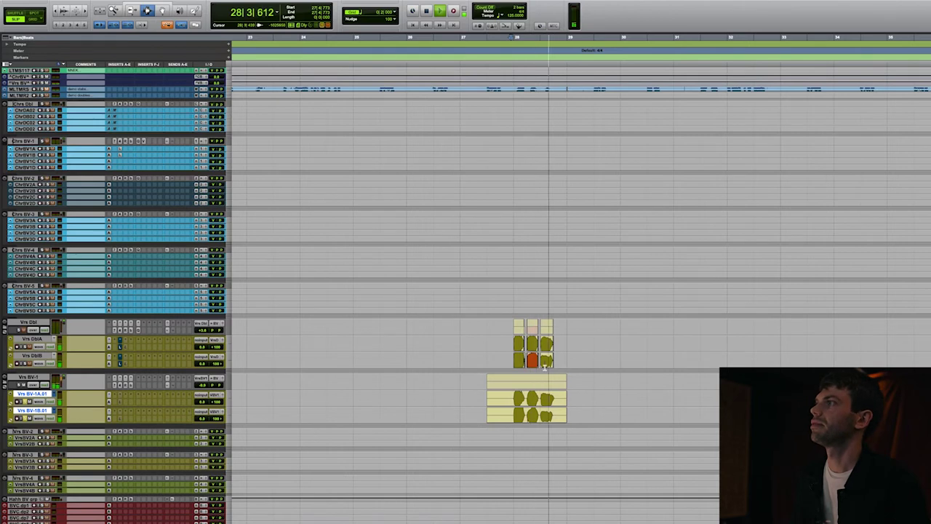
{"action": "key", "text": "space"}
{"action": "left_click", "coordinate": [512, 350], "text": "shift"}
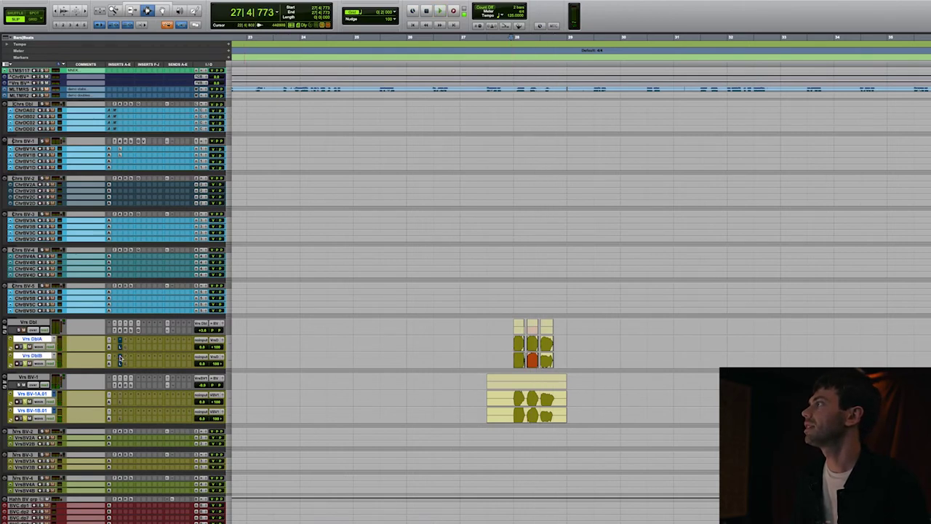
{"action": "key", "text": "space"}
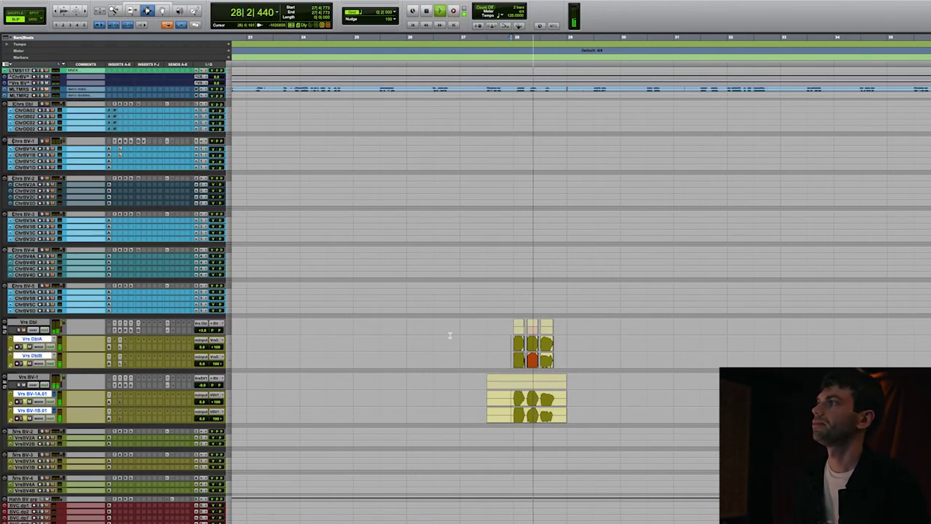
{"action": "key", "text": "space"}
- Place the cursor before the bar 28 clip on crunchyhlfx.dp1 and enlarge that track
{"action": "scroll", "coordinate": [488, 346], "scroll_direction": "up", "scroll_amount": 5}
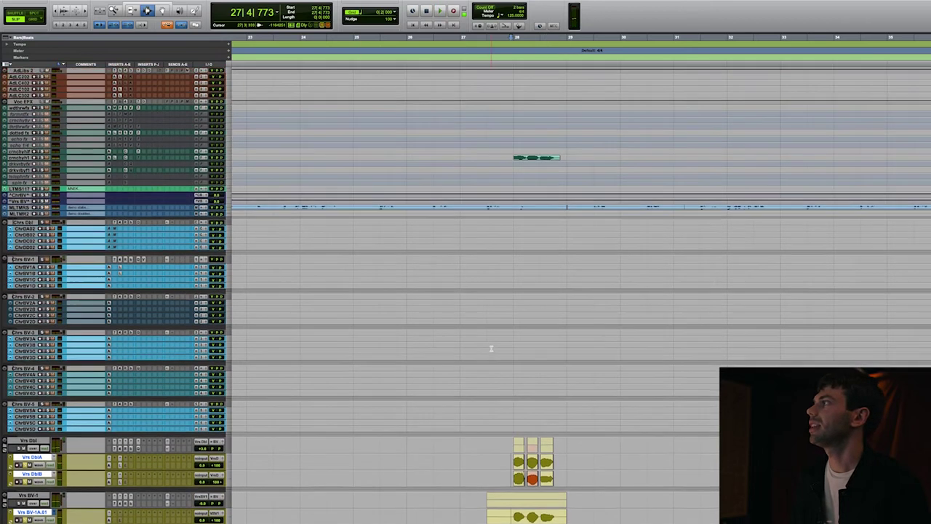
{"action": "scroll", "coordinate": [491, 349], "scroll_direction": "up", "scroll_amount": 3}
{"action": "left_click", "coordinate": [508, 264]}
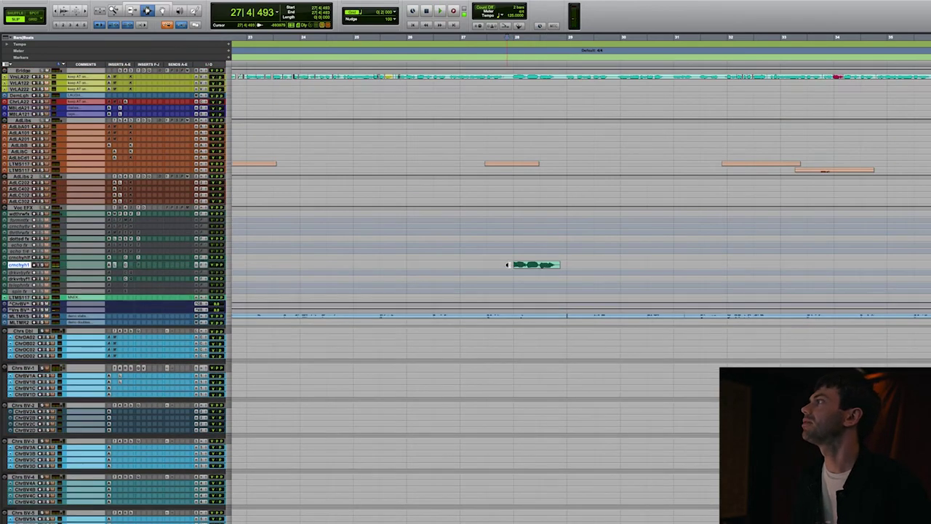
{"action": "key", "text": "ctrl+Up"}
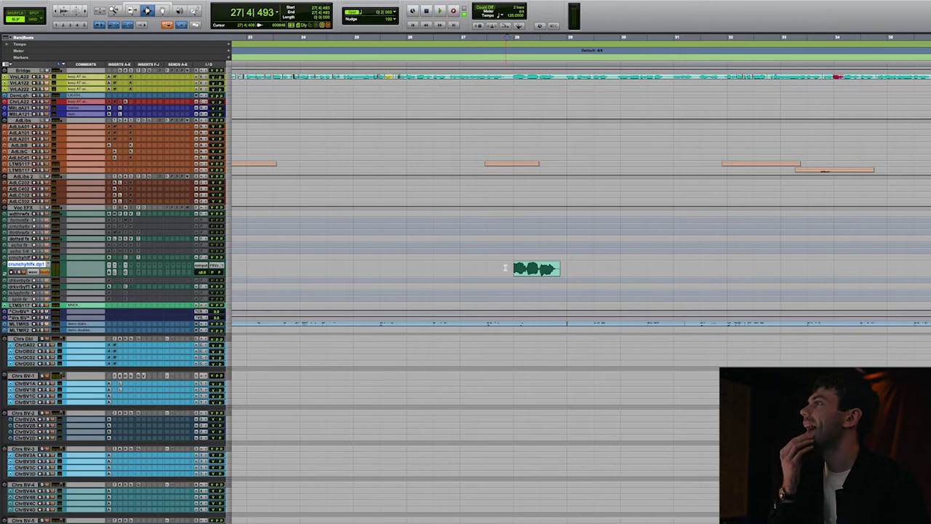
- Select across all Voc EFX tracks just before bar 28 and enlarge their track heights until the full names show
{"action": "left_click_drag", "start_coordinate": [514, 306], "coordinate": [508, 265]}
{"action": "left_click_drag", "start_coordinate": [508, 241], "coordinate": [513, 302]}
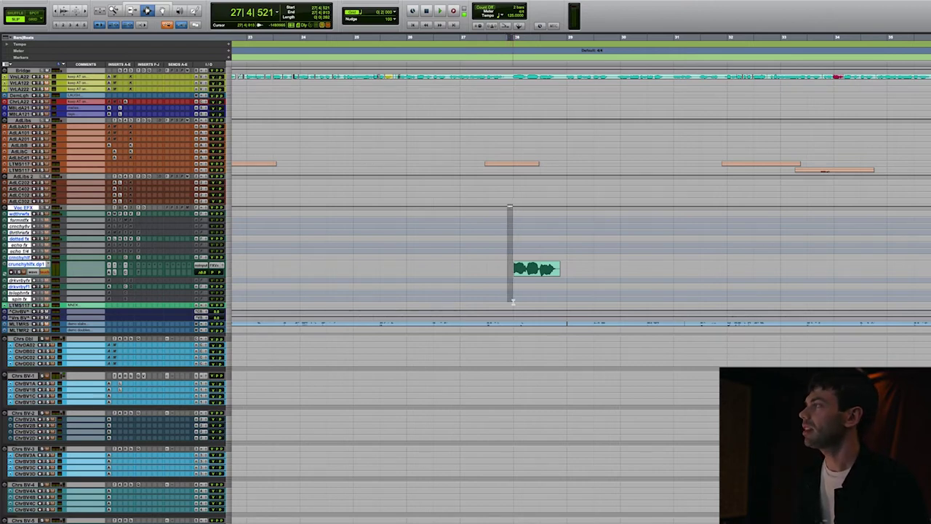
{"action": "key", "text": "ctrl+Up"}
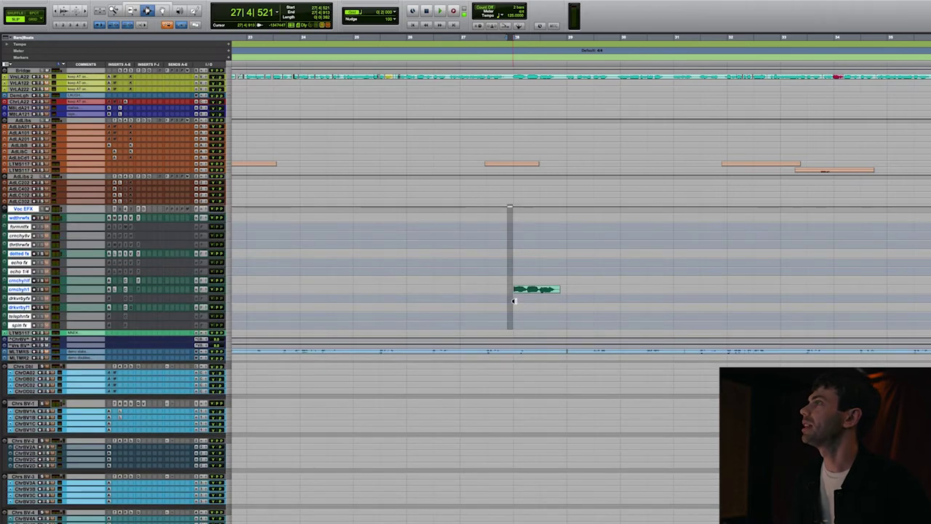
{"action": "key", "text": "ctrl+Up"}
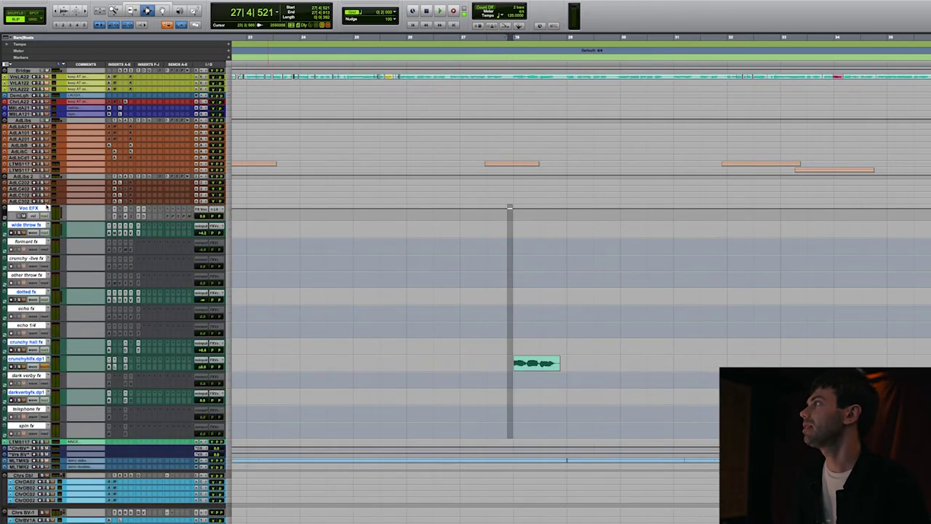
{"action": "scroll", "coordinate": [438, 306], "scroll_direction": "down", "scroll_amount": 1}
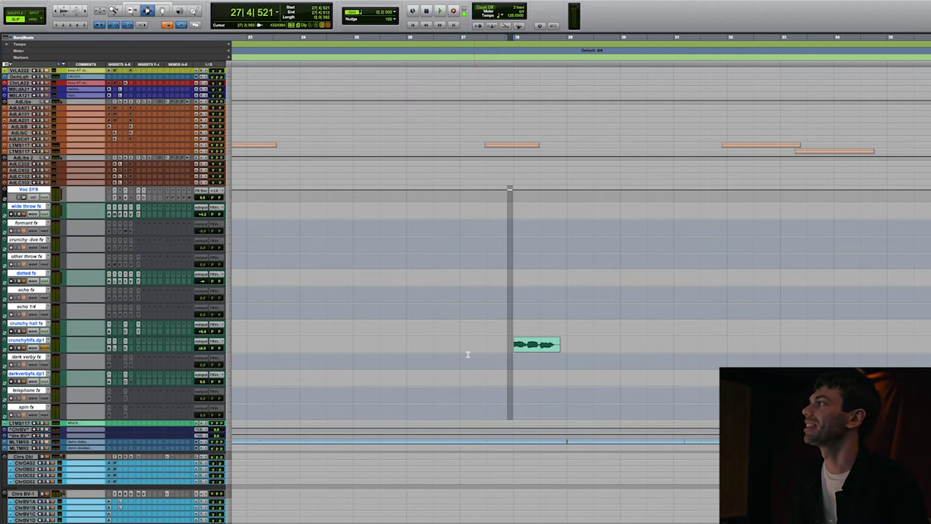
- Solo crunchyhlfx.dp1 and audition its phrase from just before bar 28
{"action": "left_click", "coordinate": [508, 346]}
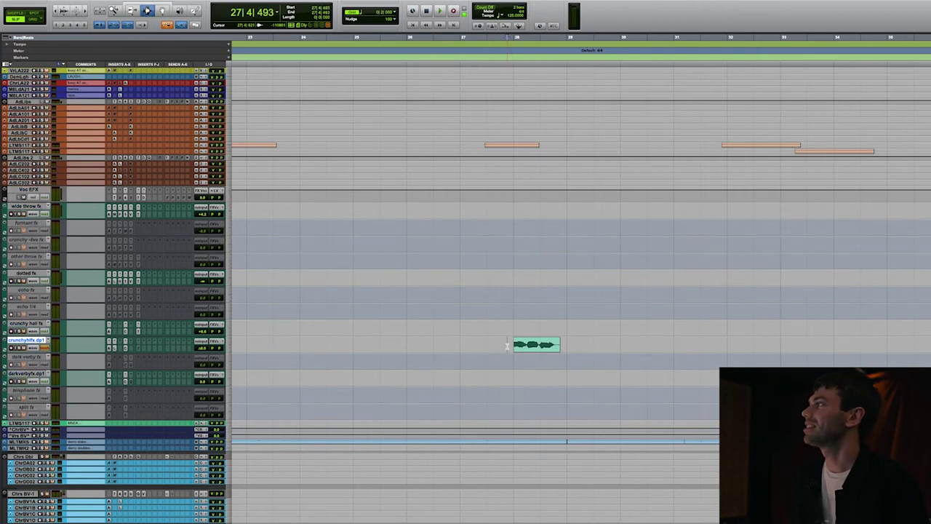
{"action": "scroll", "coordinate": [444, 334], "scroll_direction": "down", "scroll_amount": 5}
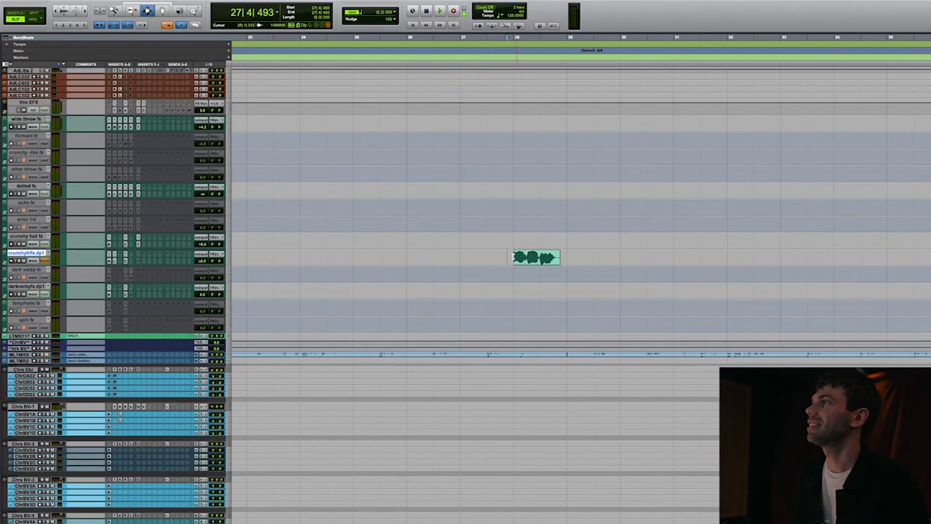
{"action": "left_click", "coordinate": [506, 258]}
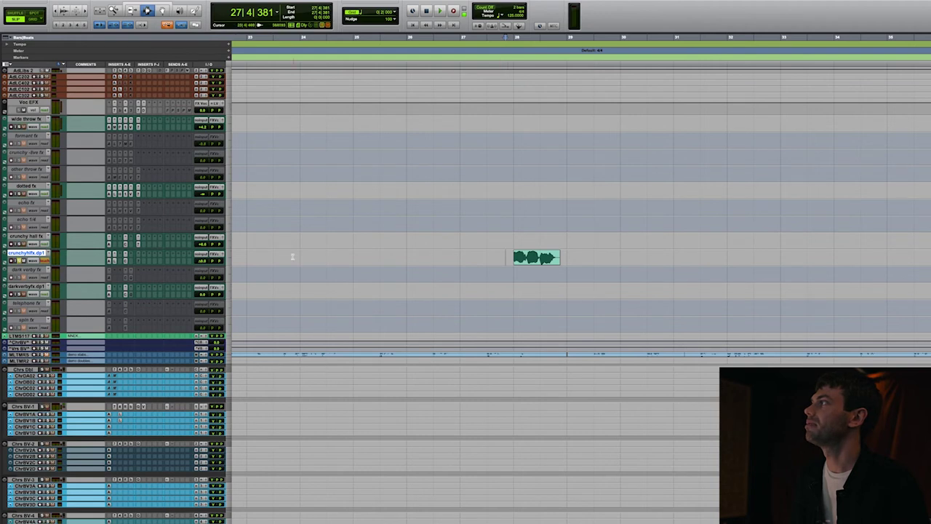
{"action": "key", "text": "space"}
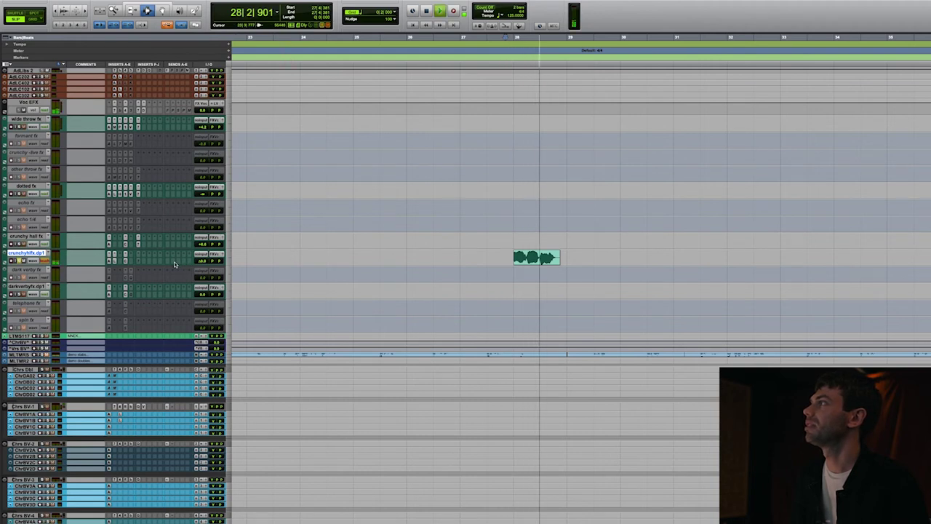
- Open CLA Effects on crunchyhlfx.dp1 and replay the phrase to examine its distortion, reverb and delay settings
{"action": "left_click", "coordinate": [125, 261]}
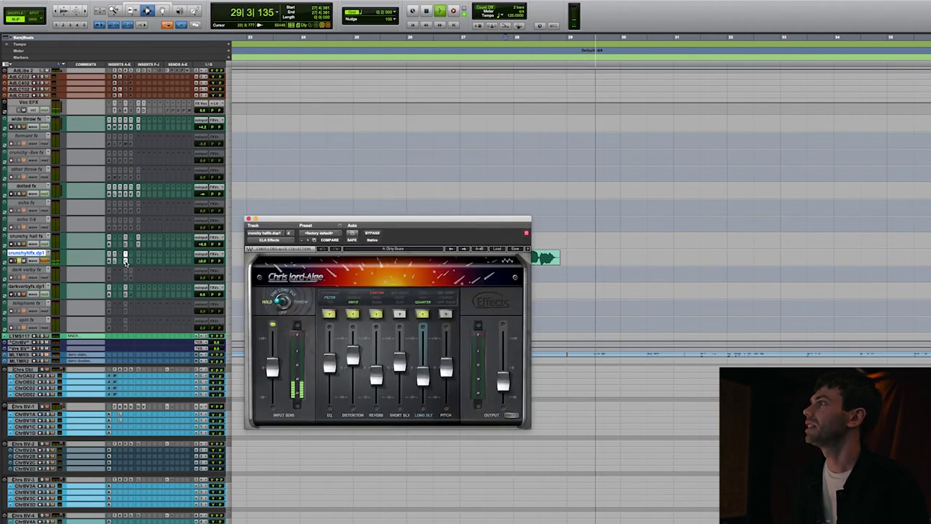
{"action": "key", "text": "space"}
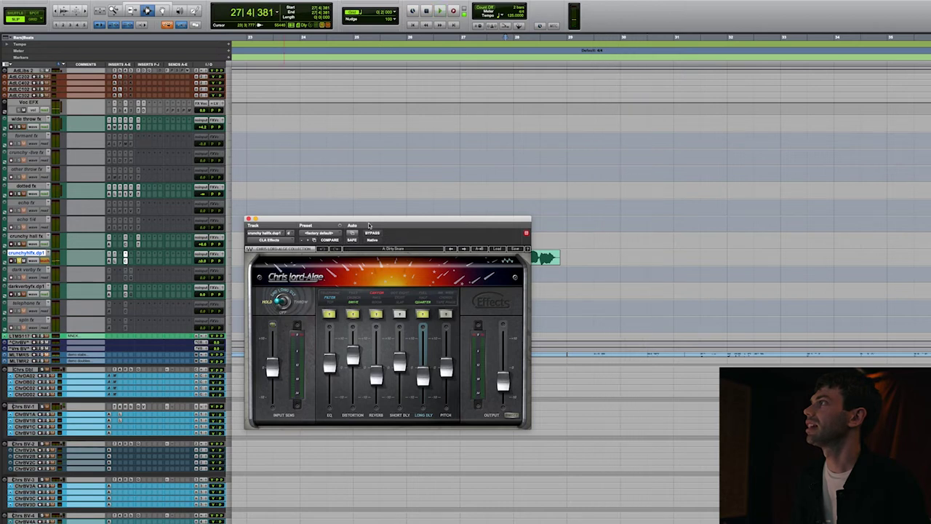
{"action": "left_click_drag", "start_coordinate": [370, 222], "coordinate": [370, 227]}
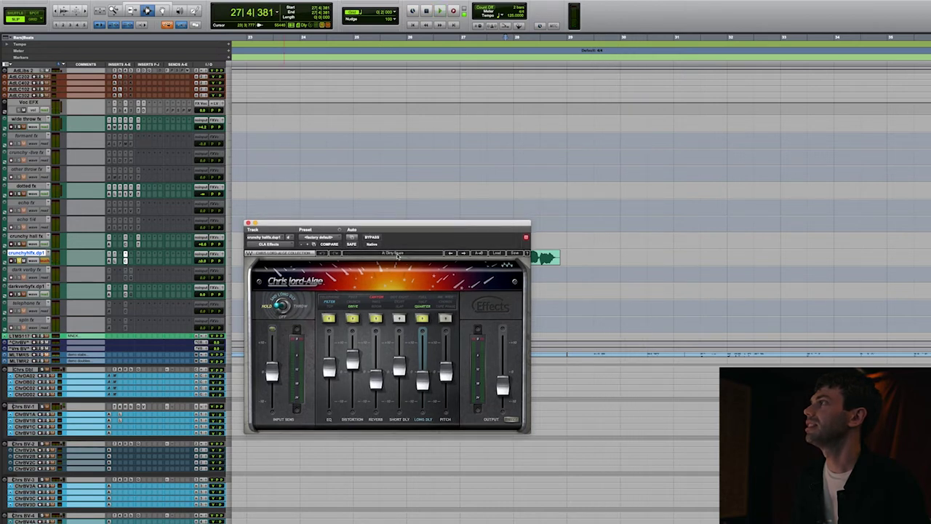
{"action": "key", "text": "space"}
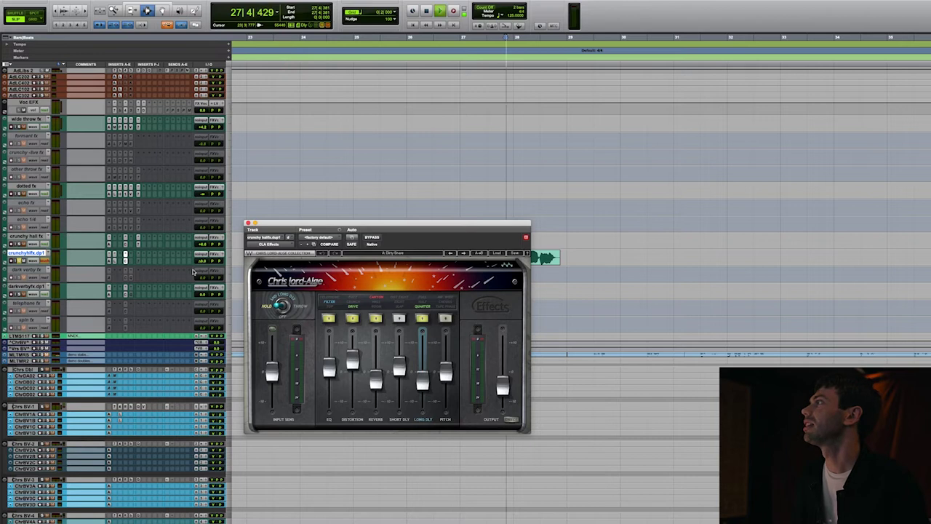
{"action": "key", "text": "space"}
- Open Little AlterBoy on crunchyhlfx.dp1, adjust its Mix while auditioning the phrase, and close the plug-in window
{"action": "left_click", "coordinate": [113, 261]}
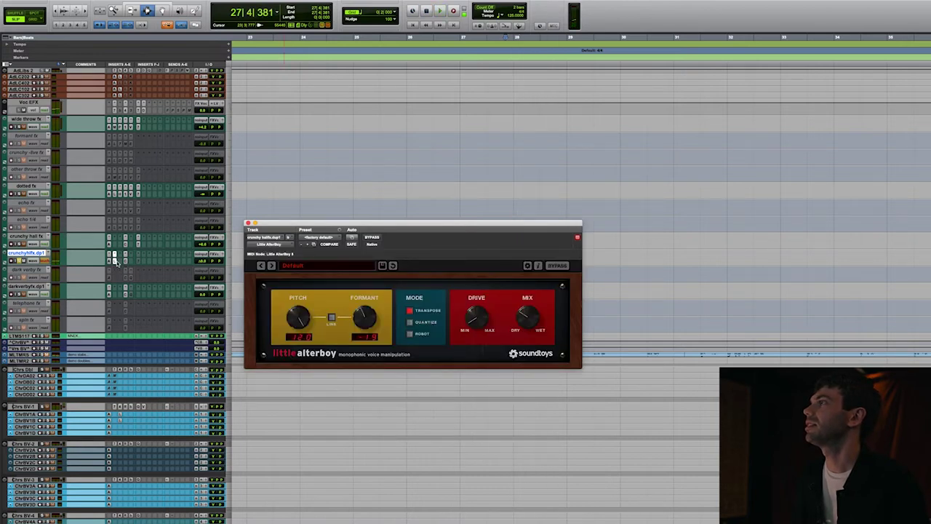
{"action": "key", "text": "space"}
{"action": "mouse_move", "coordinate": [530, 321]}
{"action": "left_mouse_down"}
{"action": "mouse_move", "coordinate": [530, 257]}
{"action": "mouse_move", "coordinate": [517, 310]}
{"action": "left_mouse_up"}
{"action": "key", "text": "space"}
{"action": "key", "text": "super+w"}
- Return the Voc EFX tracks to compact height with the whole song's timeline in view
{"action": "left_click", "coordinate": [500, 262]}
{"action": "key", "text": "r"}
{"action": "key", "text": "r"}
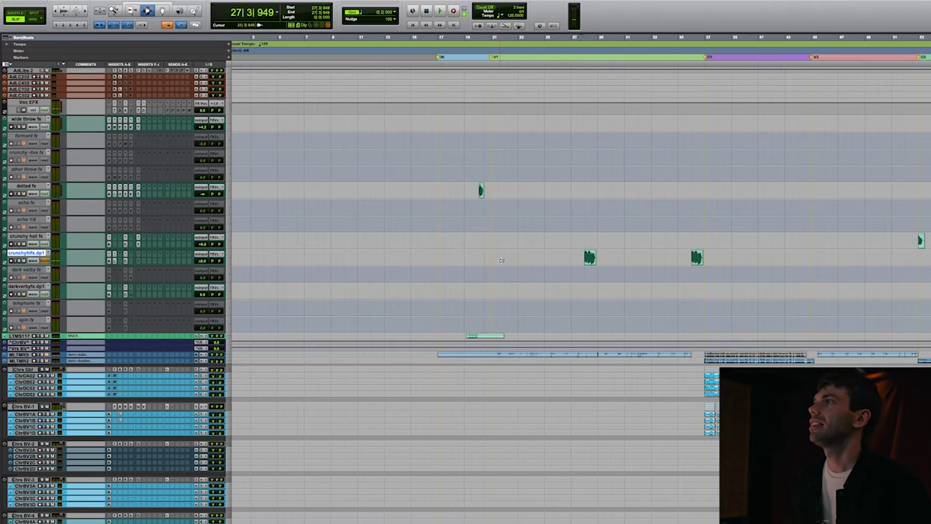
{"action": "key", "text": "ctrl+Down"}
{"action": "key", "text": "ctrl+Down"}
{"action": "key", "text": "r"}
- Play the verse from bar 26 through bar 29 to hear the vocal effect, doubles and backing vocals in context
{"action": "left_click", "coordinate": [402, 157]}
{"action": "scroll", "coordinate": [406, 160], "scroll_direction": "up", "scroll_amount": 10}
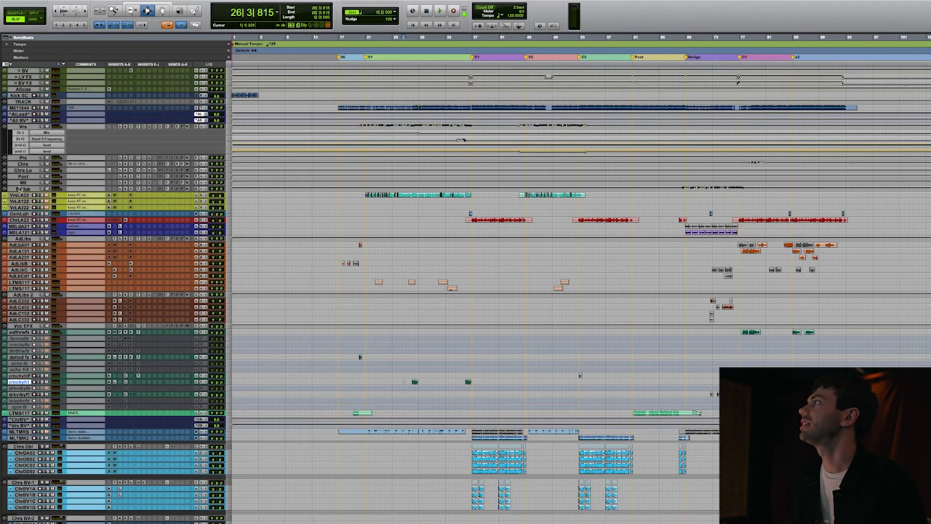
{"action": "scroll", "coordinate": [47, 196], "scroll_direction": "down", "scroll_amount": 3}
{"action": "key", "text": "space"}
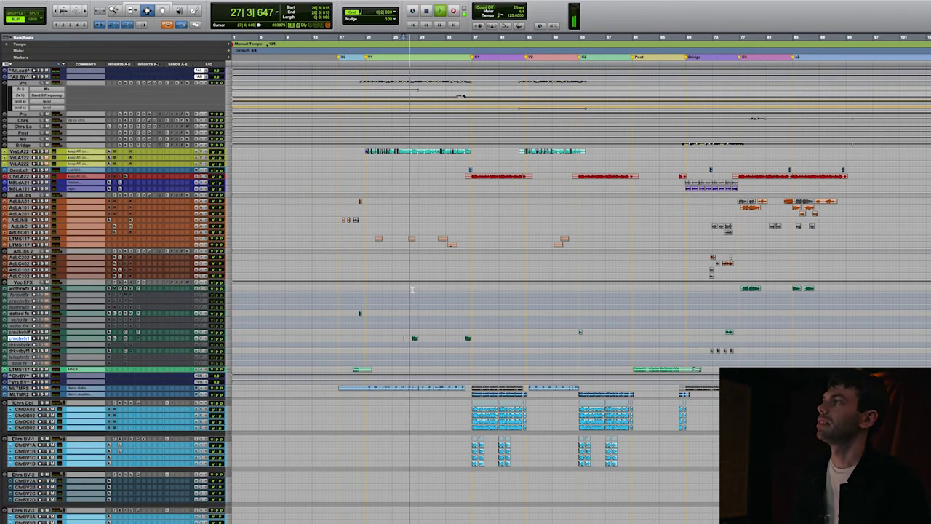
{"action": "scroll", "coordinate": [500, 314], "scroll_direction": "down", "scroll_amount": 10}
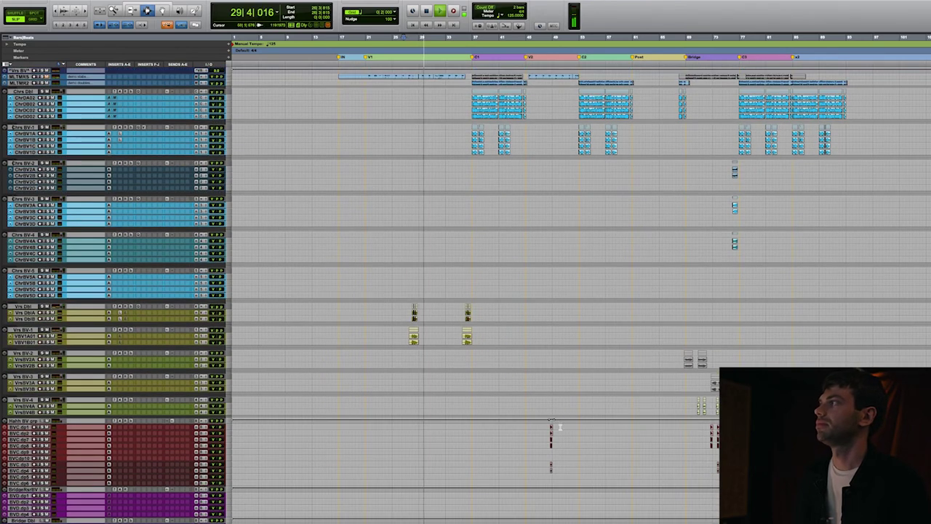
{"action": "key", "text": "space"}
- In Grid mode, select both Vrs Dbl and Vrs BV-1 phrases on their tracks from 27|3|000 to 38|3|000
{"action": "left_click", "coordinate": [543, 420]}
{"action": "key", "text": "t"}
{"action": "scroll", "coordinate": [509, 392], "scroll_direction": "left", "scroll_amount": 2}
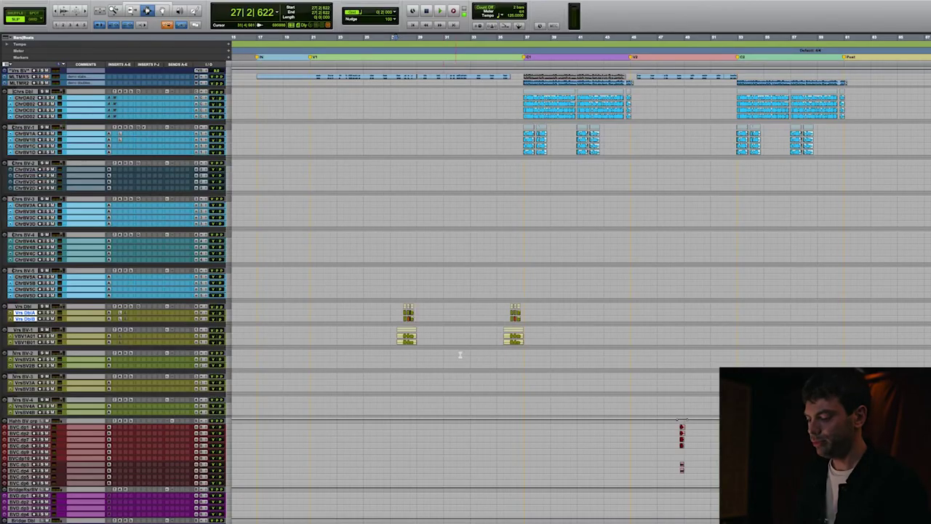
{"action": "left_click", "coordinate": [434, 333]}
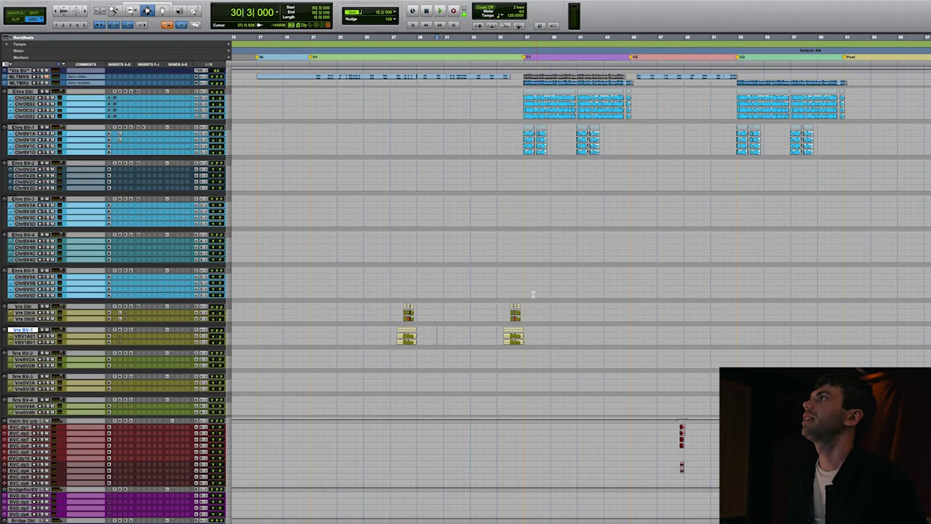
{"action": "scroll", "coordinate": [441, 245], "scroll_direction": "up", "scroll_amount": 5}
{"action": "scroll", "coordinate": [417, 191], "scroll_direction": "up", "scroll_amount": 4}
{"action": "key", "text": "r"}
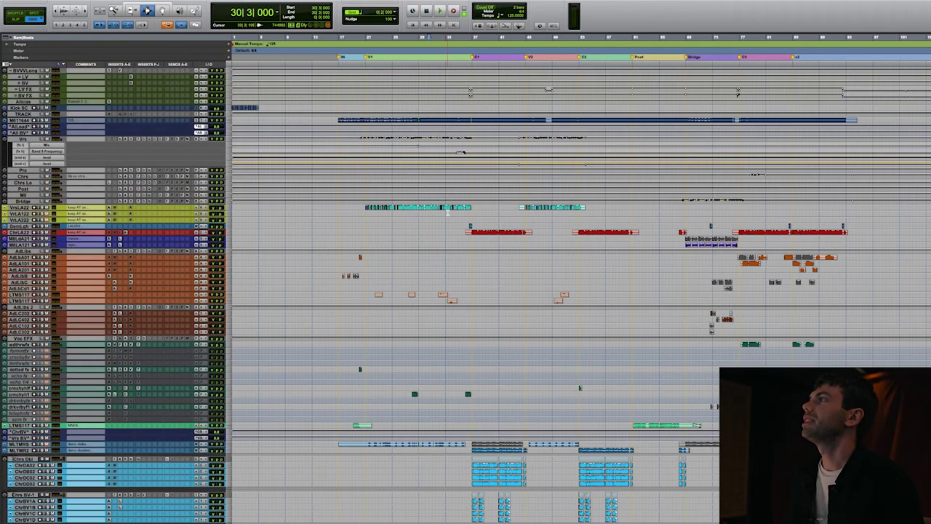
{"action": "scroll", "coordinate": [428, 216], "scroll_direction": "down", "scroll_amount": 8}
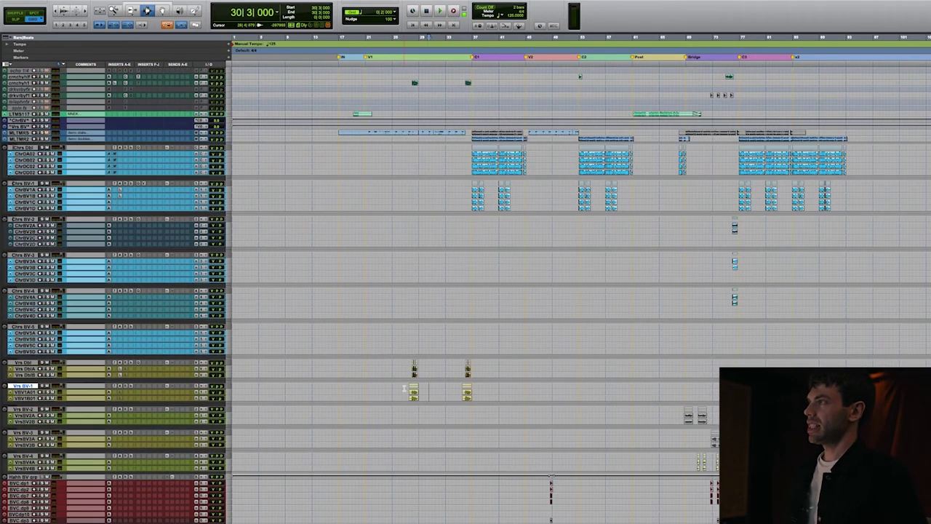
{"action": "left_click_drag", "start_coordinate": [409, 371], "coordinate": [482, 395]}
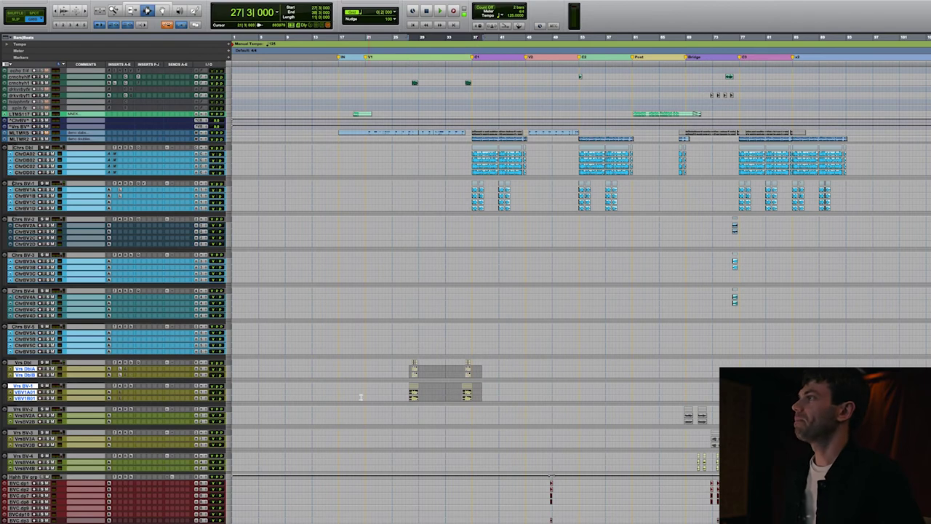
- Enlarge the vocal bus tracks from Vrs to Bridge and place the cursor at bar 20 on the Vrs track
{"action": "scroll", "coordinate": [414, 373], "scroll_direction": "up", "scroll_amount": 9}
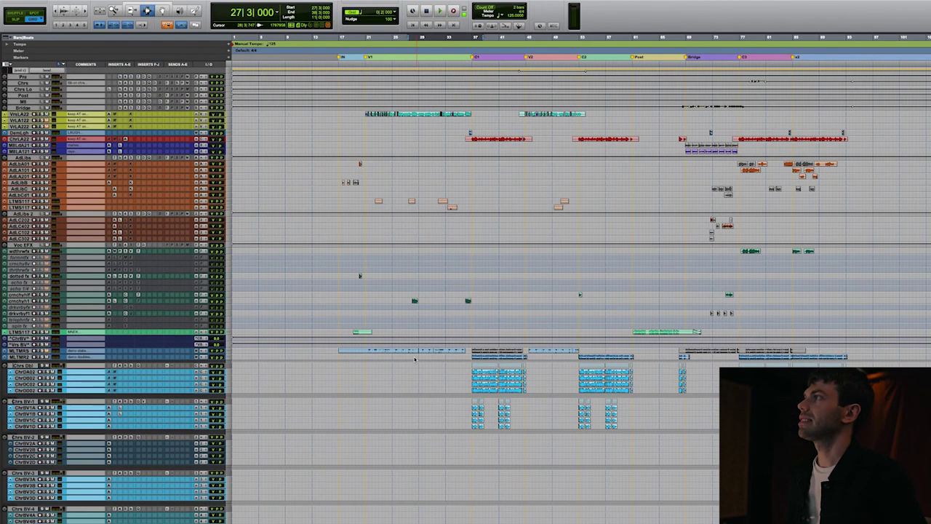
{"action": "scroll", "coordinate": [414, 357], "scroll_direction": "up", "scroll_amount": 1}
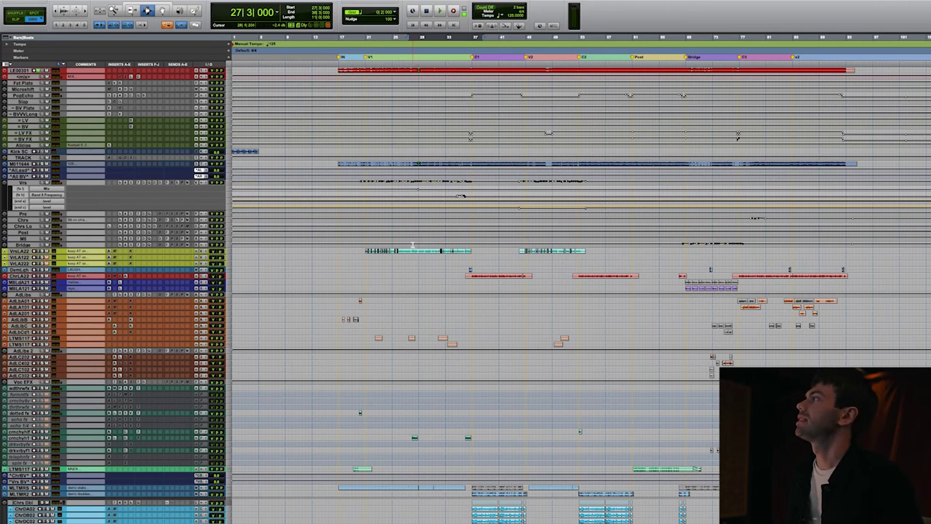
{"action": "left_click_drag", "start_coordinate": [411, 244], "coordinate": [413, 181]}
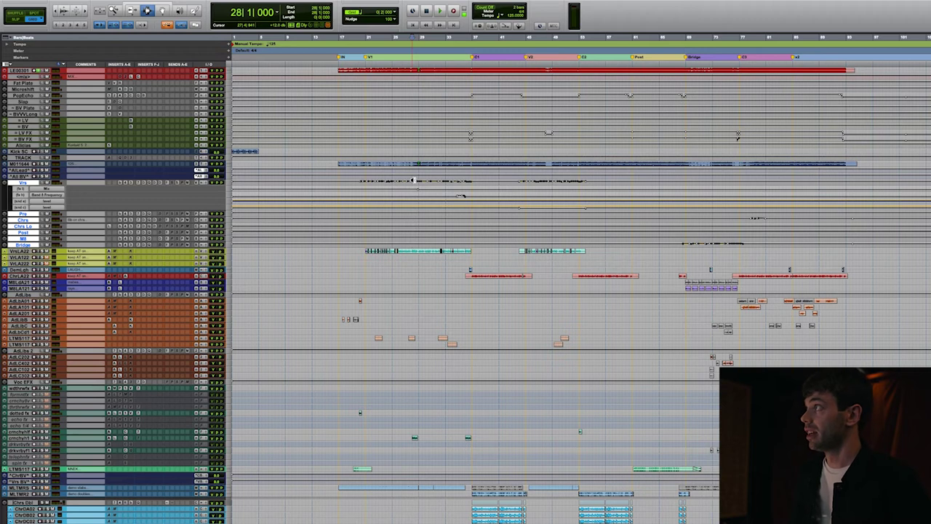
{"action": "key", "text": "ctrl+Up"}
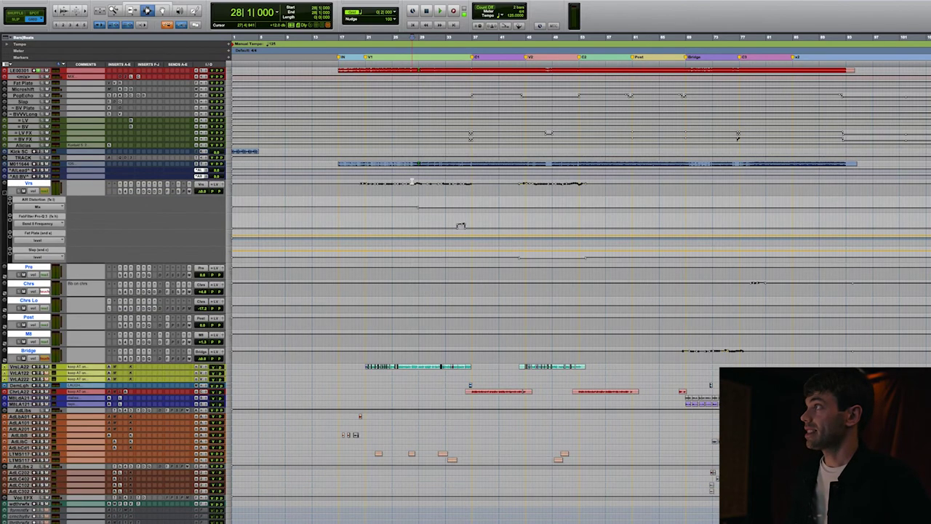
{"action": "left_click", "coordinate": [358, 186]}
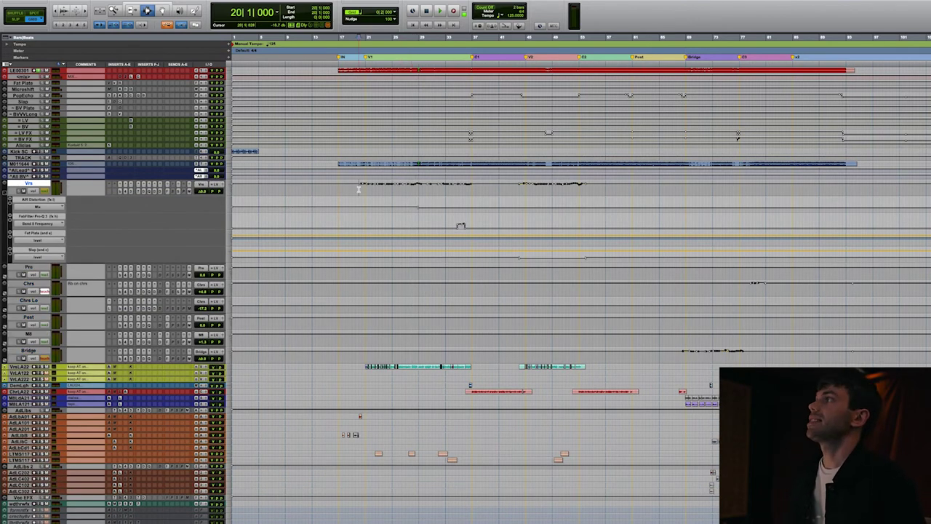
- Select the lead vocal tracks across the first verse from 20|3|000, enlarge them for inspection, and return them to compact height
{"action": "left_click_drag", "start_coordinate": [361, 368], "coordinate": [458, 404]}
{"action": "key", "text": "ctrl+Up"}
{"action": "key", "text": "ctrl+Up"}
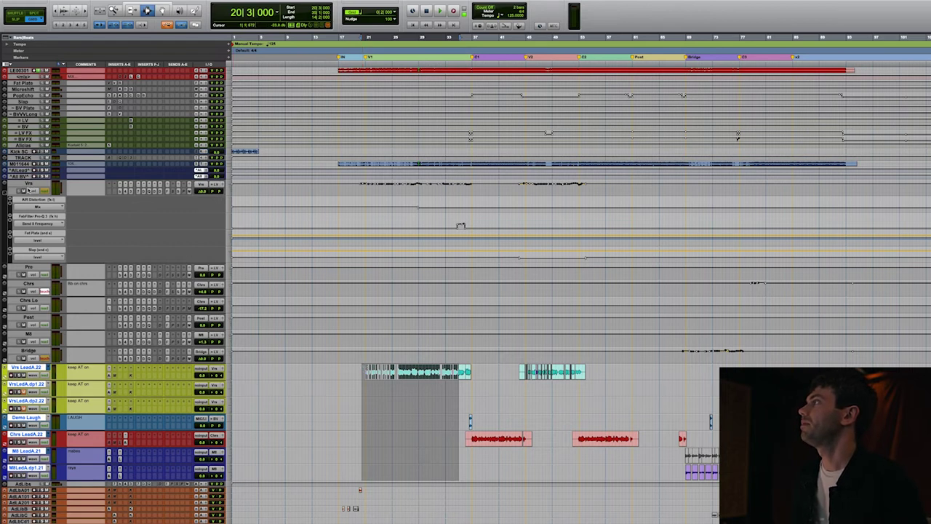
{"action": "key", "text": "ctrl+Down"}
{"action": "key", "text": "ctrl+Down"}
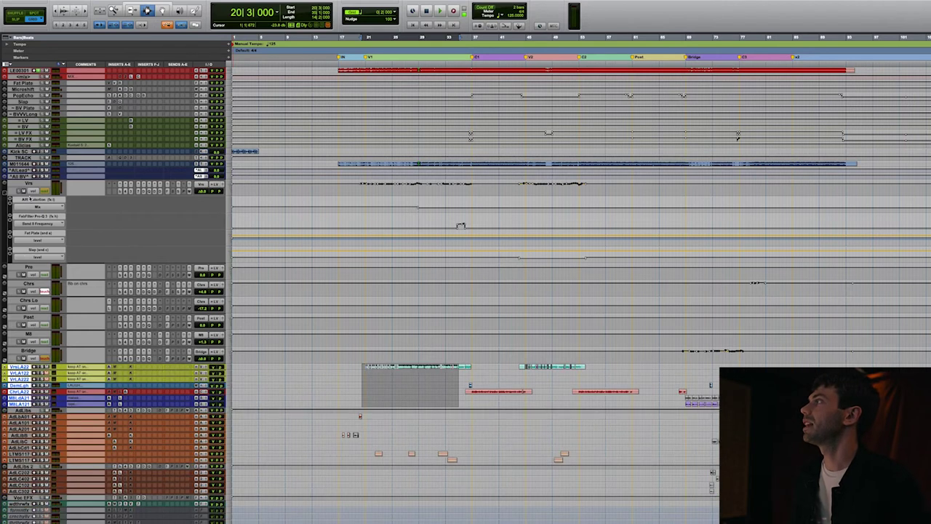
- Place the cursor at the start of the verse lead vocal, 20|4|955, and enlarge the Vrs LeadA.22 track
{"action": "left_click", "coordinate": [372, 187]}
{"action": "key", "text": "t"}
{"action": "scroll", "coordinate": [414, 189], "scroll_direction": "right", "scroll_amount": 1}
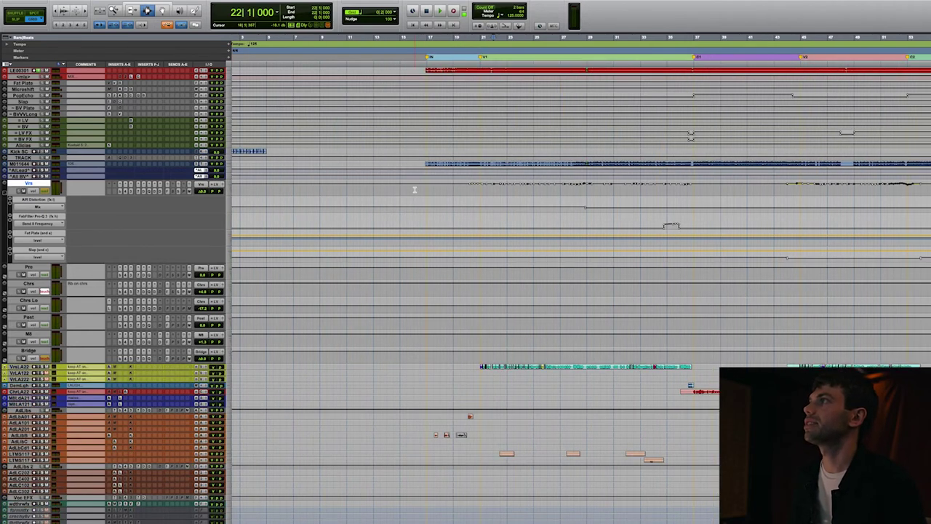
{"action": "left_click", "coordinate": [475, 366]}
{"action": "key", "text": "Tab"}
{"action": "scroll", "coordinate": [424, 372], "scroll_direction": "right", "scroll_amount": 1}
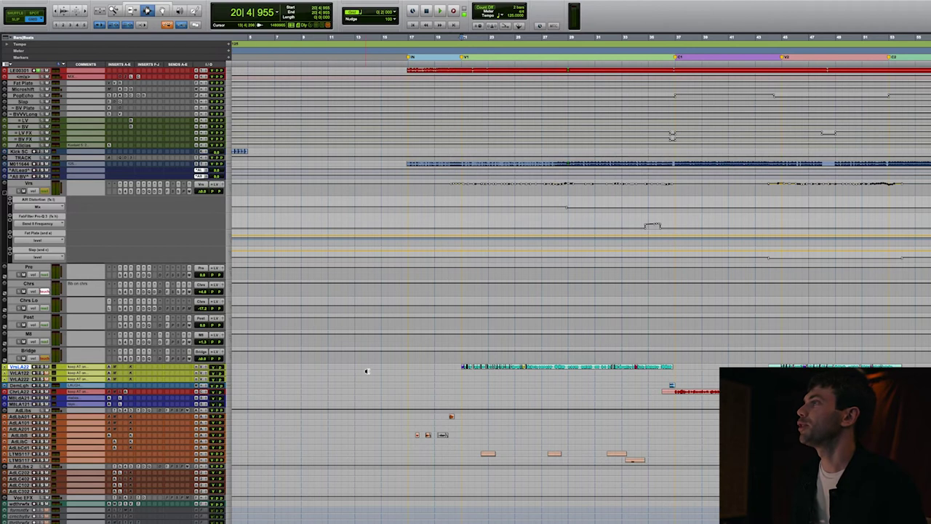
{"action": "key", "text": "ctrl+Up"}
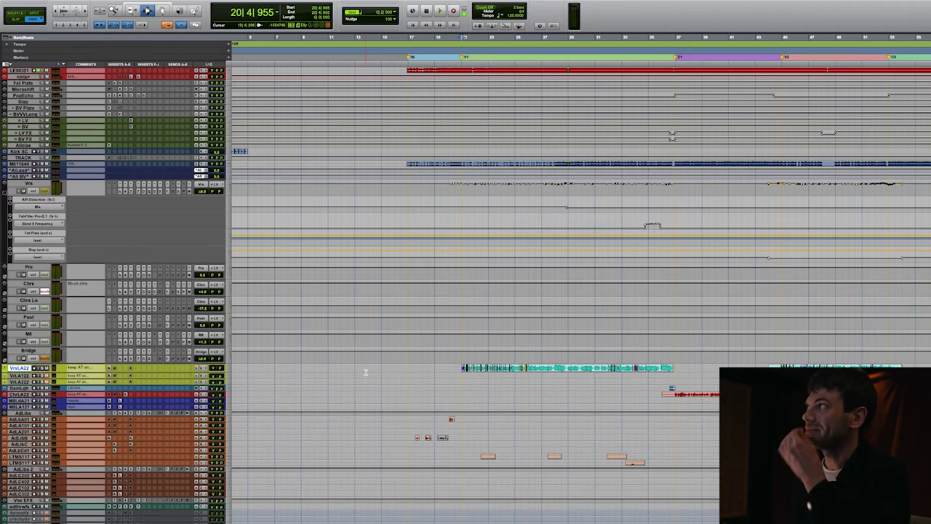
{"action": "scroll", "coordinate": [434, 302], "scroll_direction": "right", "scroll_amount": 1}
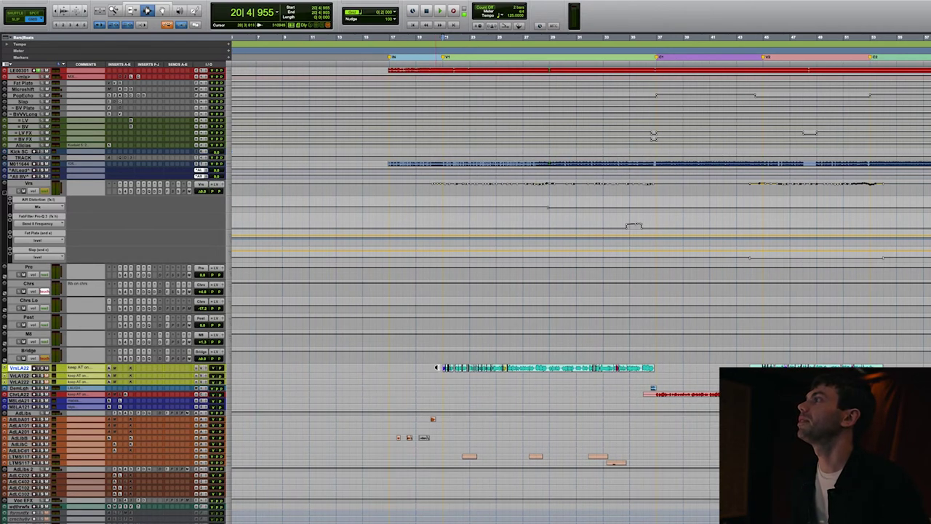
{"action": "key", "text": "ctrl+Up"}
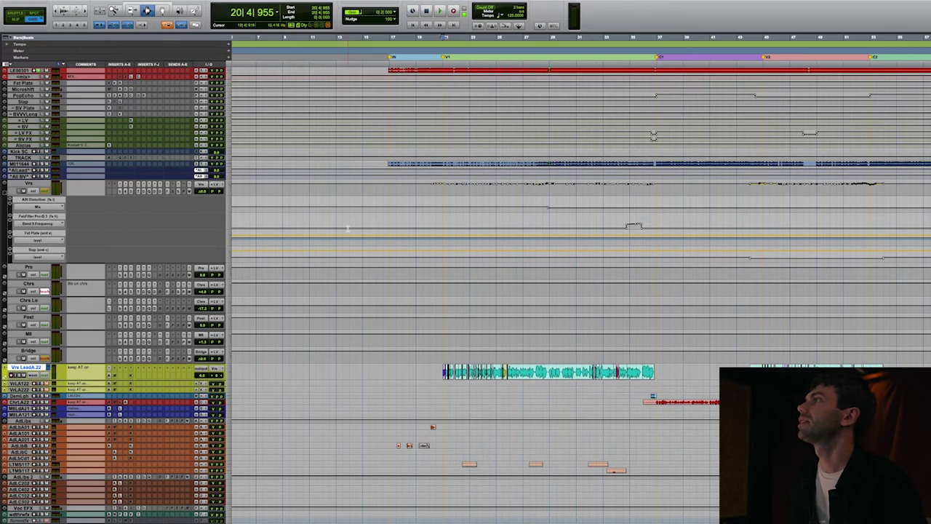
- Inspect the bx_console SSL 4000 E, C4, CLA-3A and CLA-76 inserts on the Vrs bus
{"action": "left_click", "coordinate": [122, 190]}
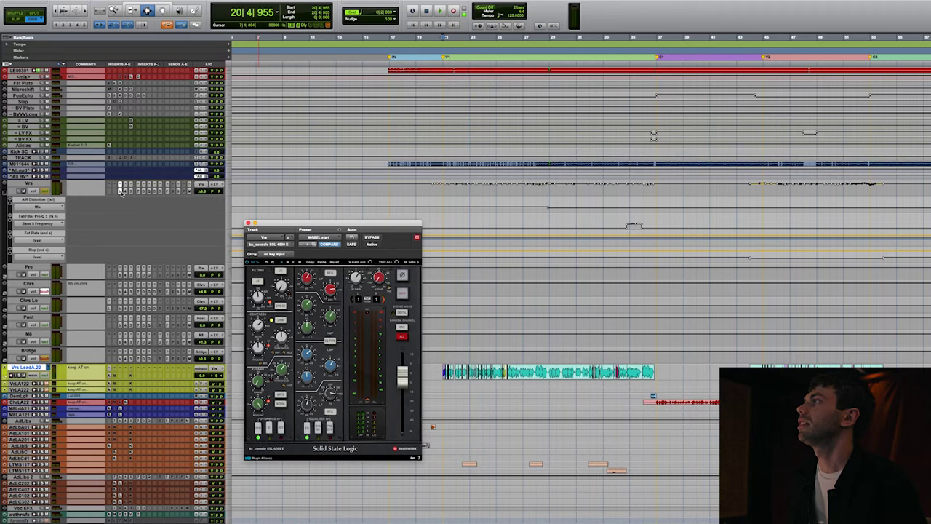
{"action": "left_click_drag", "start_coordinate": [321, 225], "coordinate": [338, 142]}
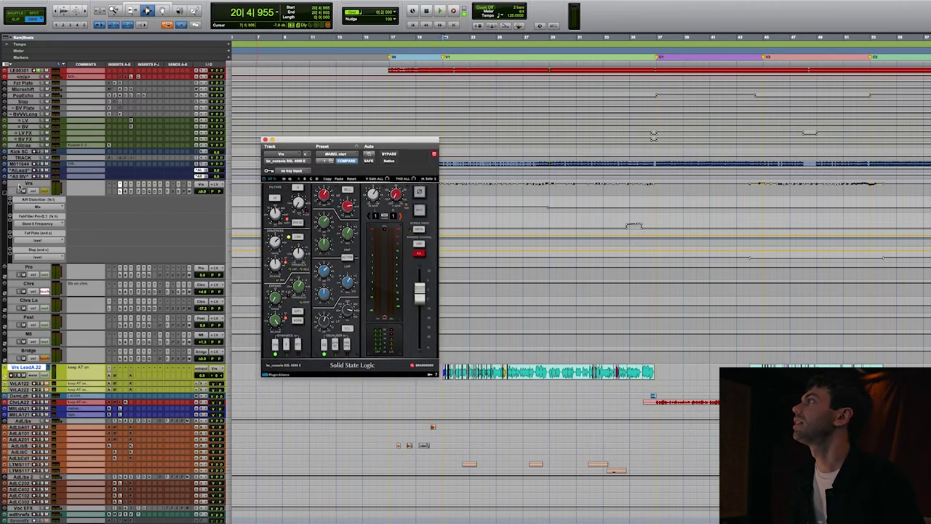
{"action": "left_click", "coordinate": [20, 187]}
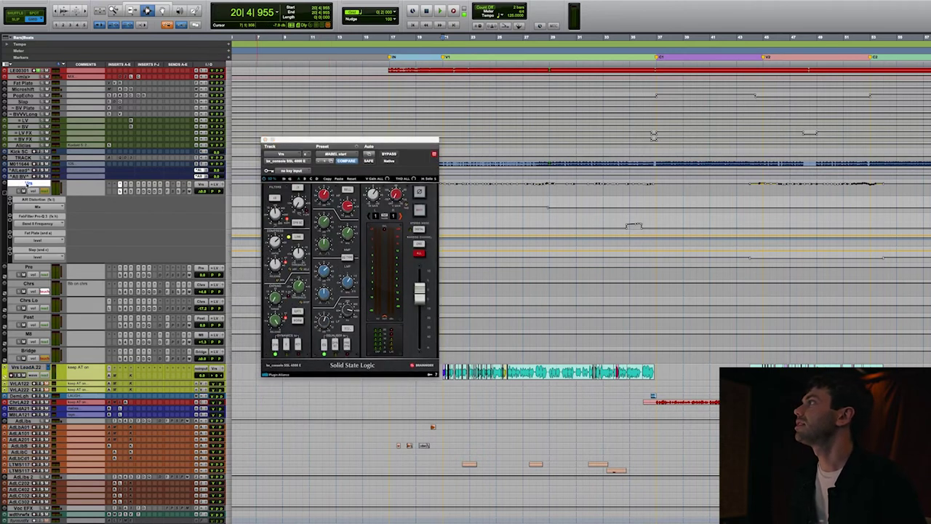
{"action": "left_click", "coordinate": [125, 191]}
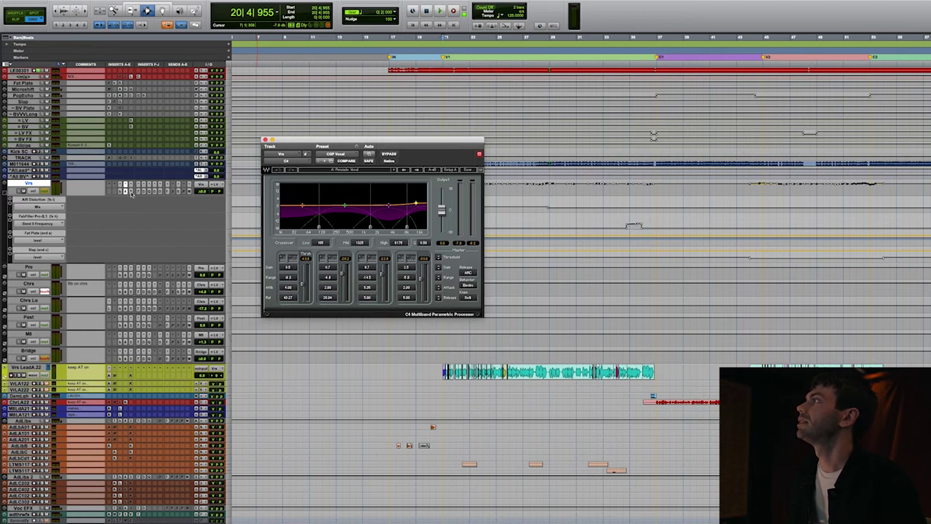
{"action": "left_click", "coordinate": [131, 192]}
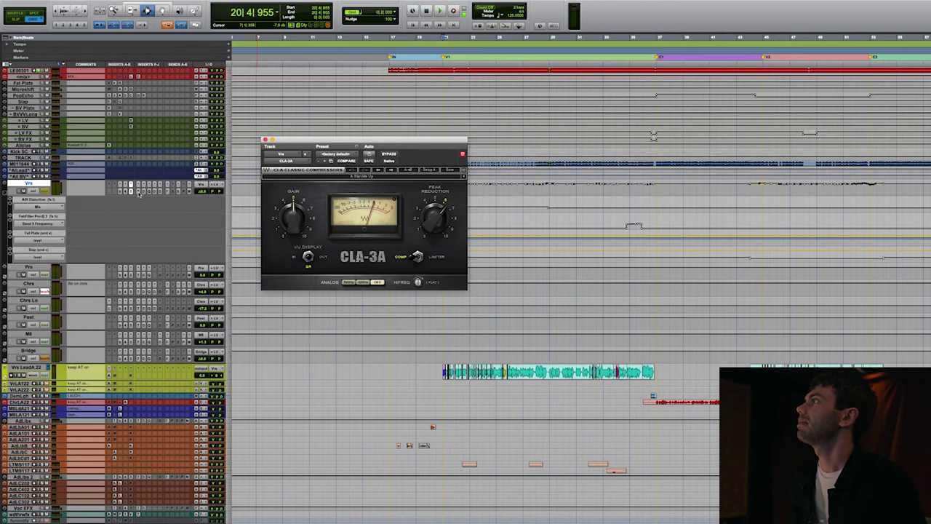
{"action": "left_click", "coordinate": [139, 192]}
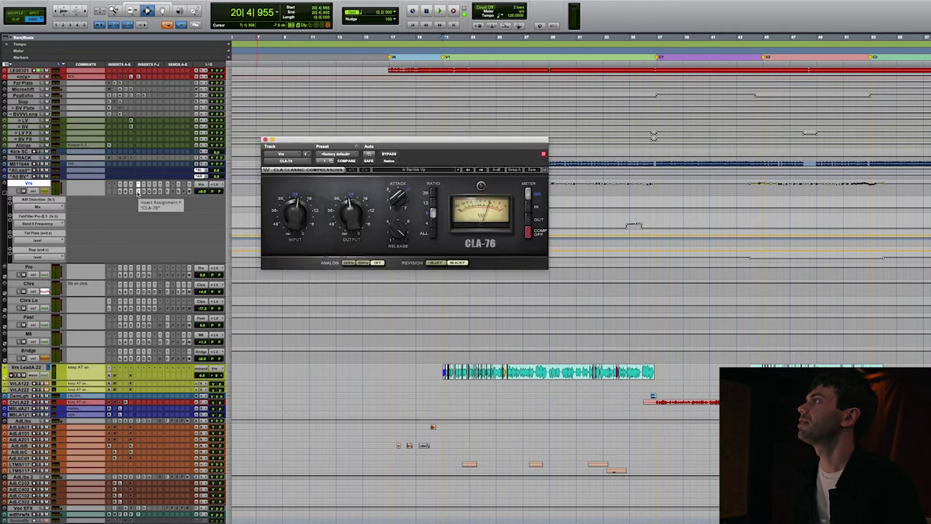
- Enlarge the Vrs bus to show its insert names and play the verse lead vocal from 20|4|955 to check its compressors
{"action": "left_click_drag", "start_coordinate": [144, 195], "coordinate": [146, 225]}
{"action": "left_click", "coordinate": [425, 401]}
{"action": "key", "text": "Tab"}
{"action": "key", "text": "space"}
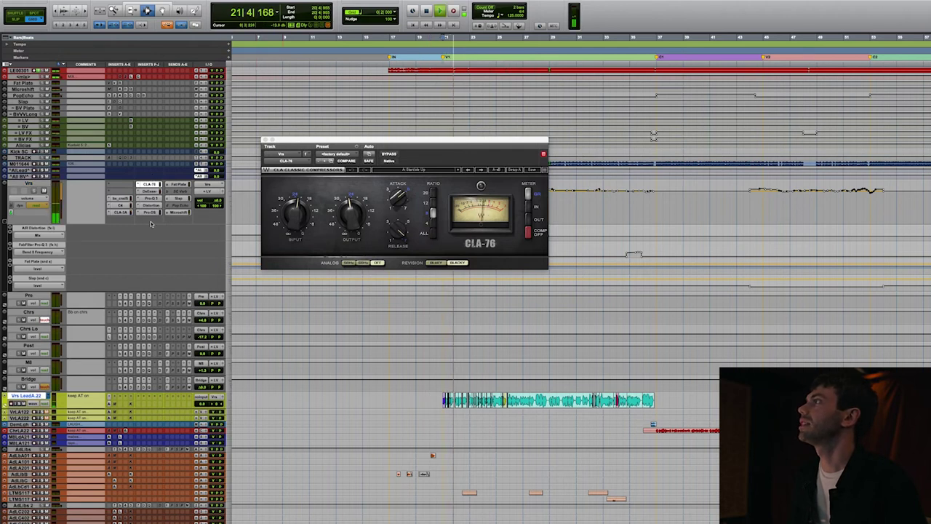
{"action": "left_click", "coordinate": [128, 212]}
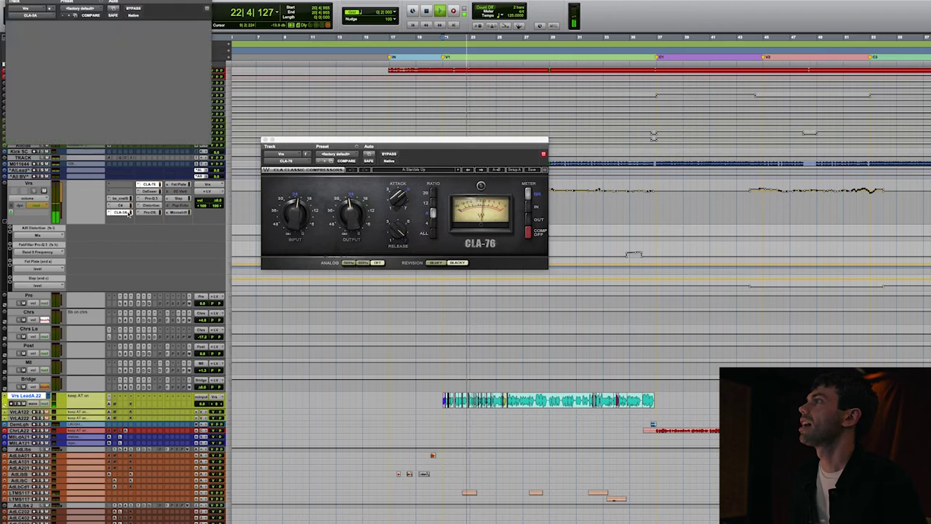
{"action": "key", "text": "space"}
{"action": "key", "text": "ctrl+alt+super+w"}
- Inspect the DeEsser, Pro-Q 3 and AIR Distortion inserts on the Vrs bus and close the plugin window
{"action": "left_click", "coordinate": [149, 191]}
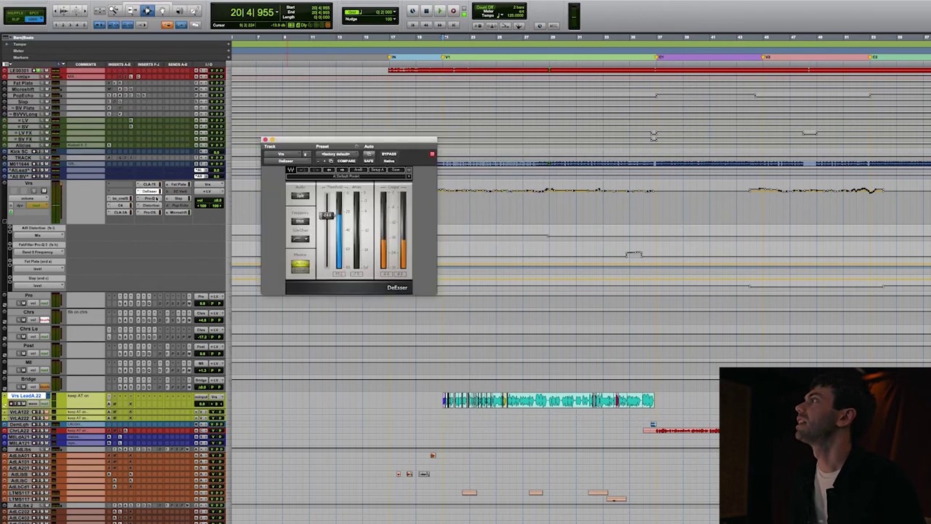
{"action": "left_click", "coordinate": [151, 198]}
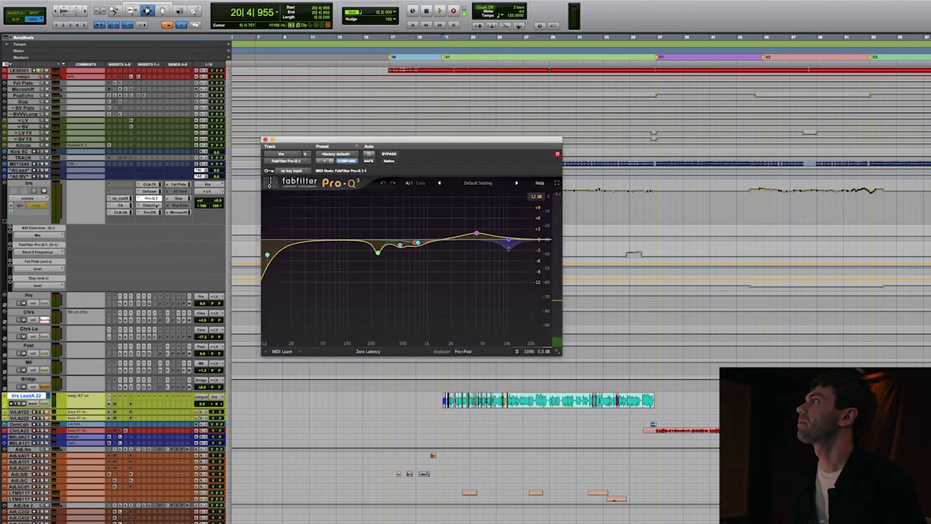
{"action": "left_click", "coordinate": [152, 206]}
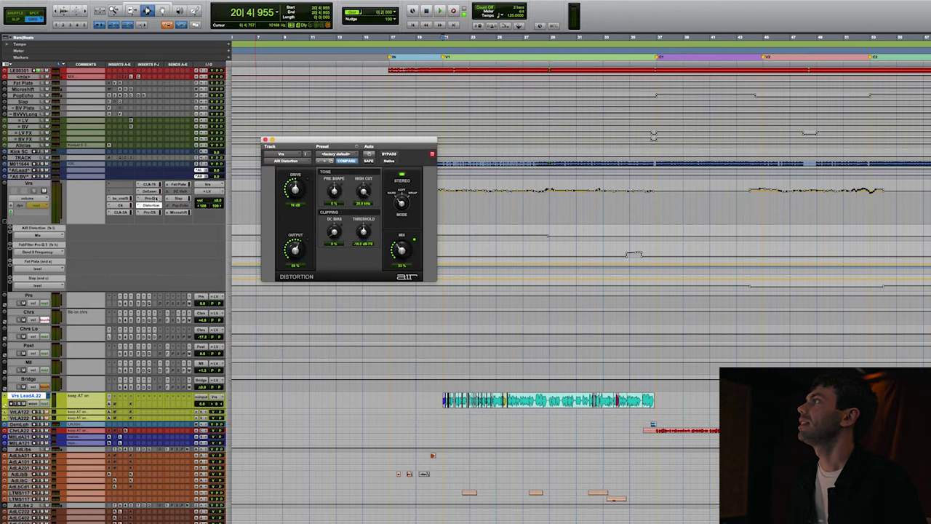
{"action": "key", "text": "super+w"}
- Duplicate the Vrs bus once with inserts, sends and group assignments, leaving out alternate playlists and automation
{"action": "left_click", "coordinate": [34, 185]}
{"action": "key", "text": "alt+shift+d"}
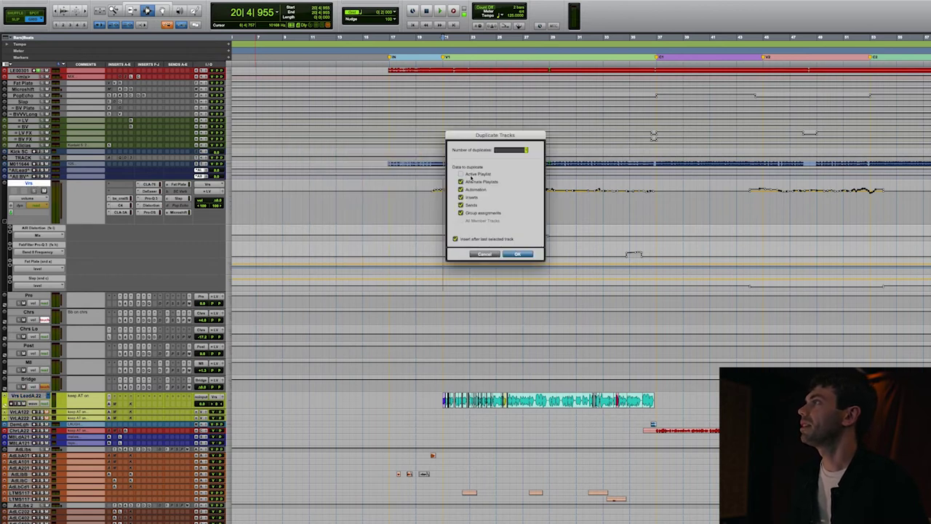
{"action": "left_click", "coordinate": [460, 181]}
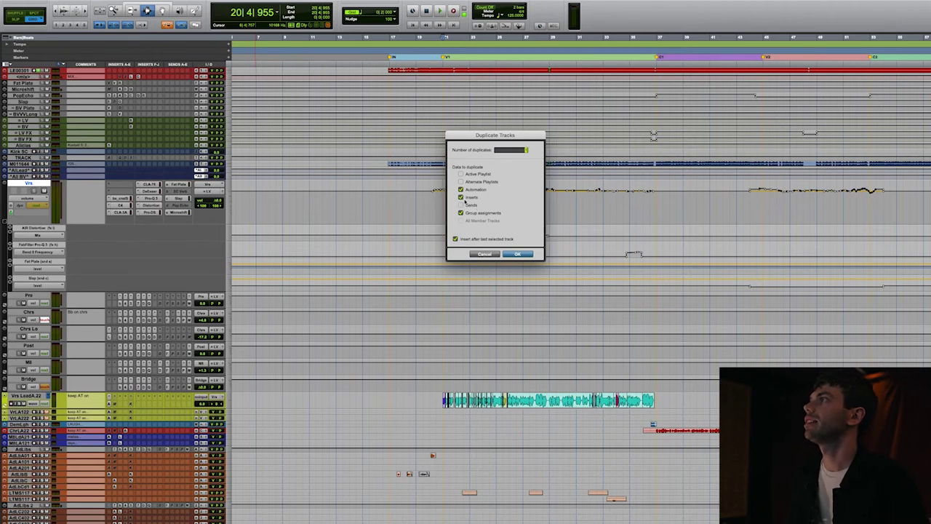
{"action": "left_click", "coordinate": [477, 189]}
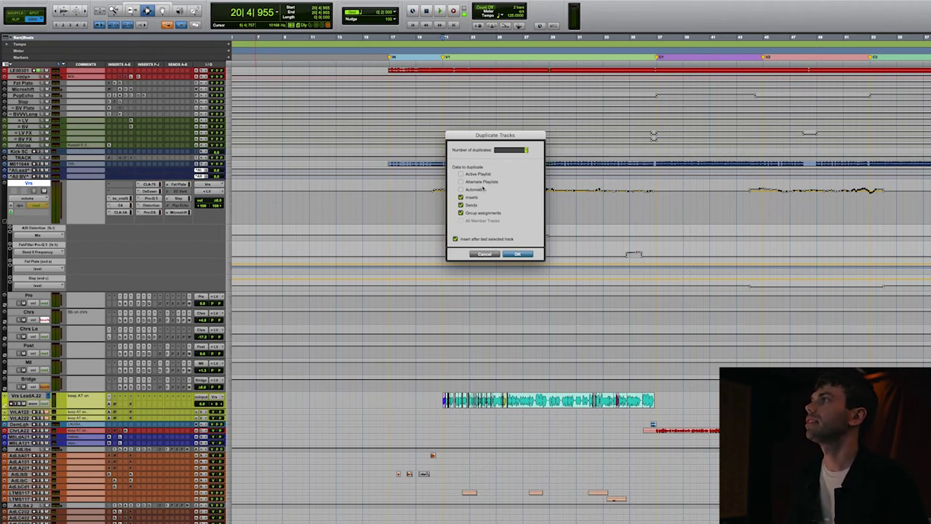
{"action": "key", "text": "Return"}
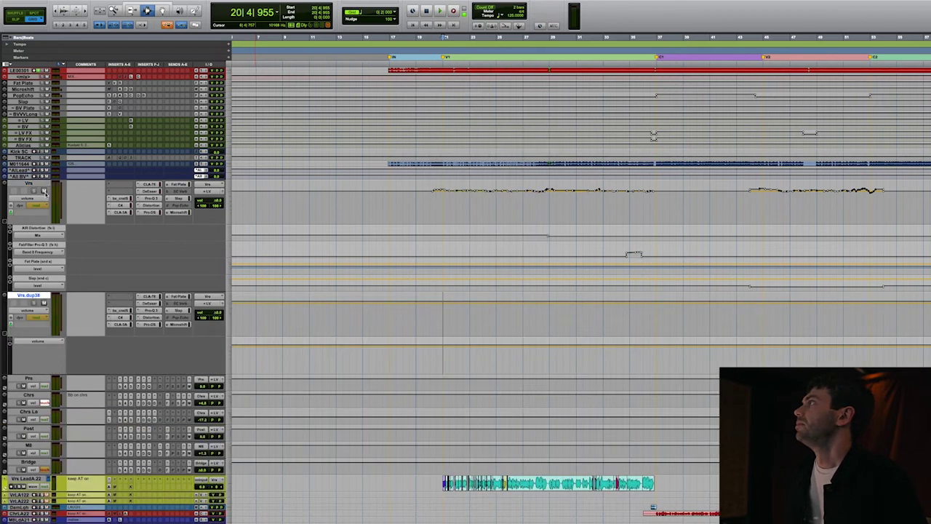
- Recall the CGP track preset MABEL start on the duplicated Vrs bus, mute the original's sends and return to the verse vocal start
{"action": "right_click", "coordinate": [44, 296]}
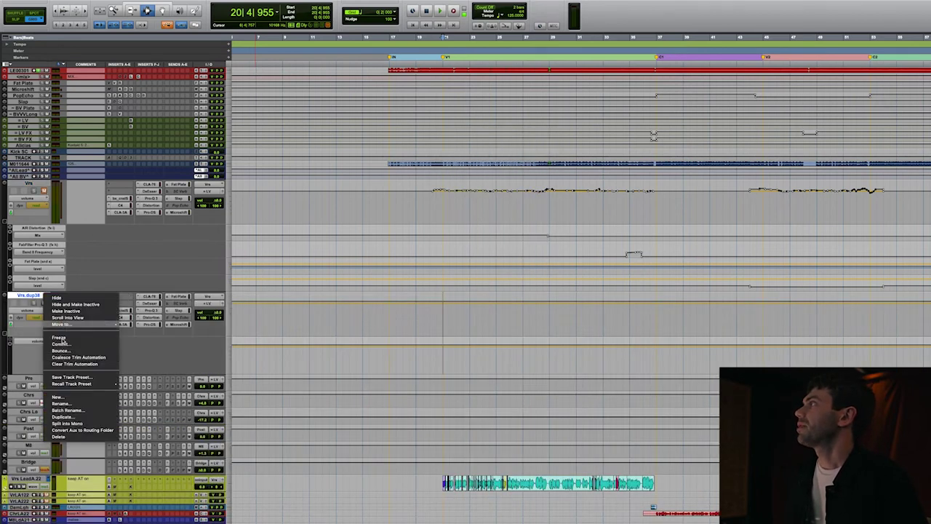
{"action": "mouse_move", "coordinate": [77, 384]}
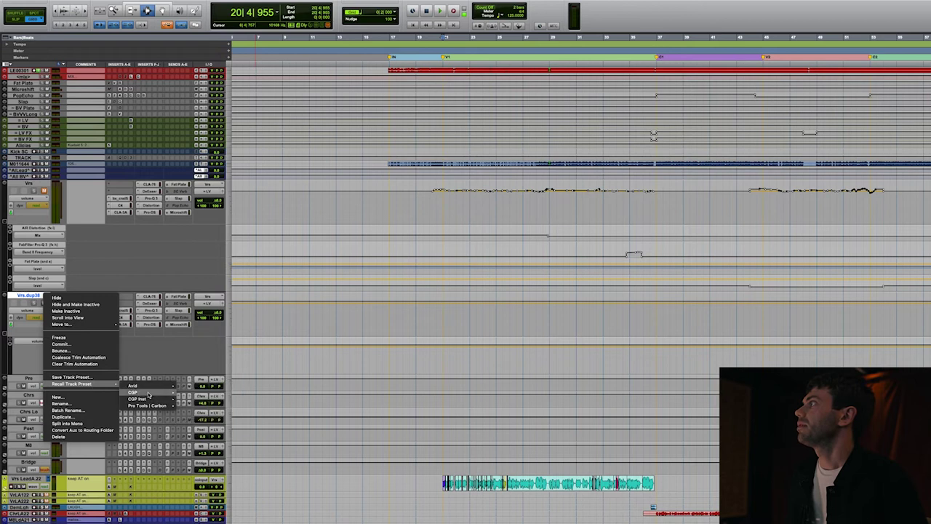
{"action": "mouse_move", "coordinate": [133, 393]}
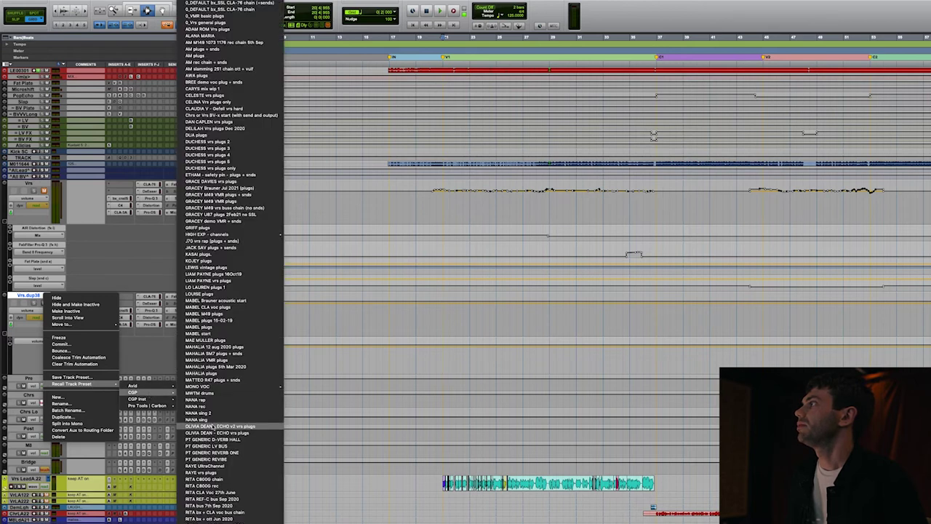
{"action": "left_click", "coordinate": [222, 334]}
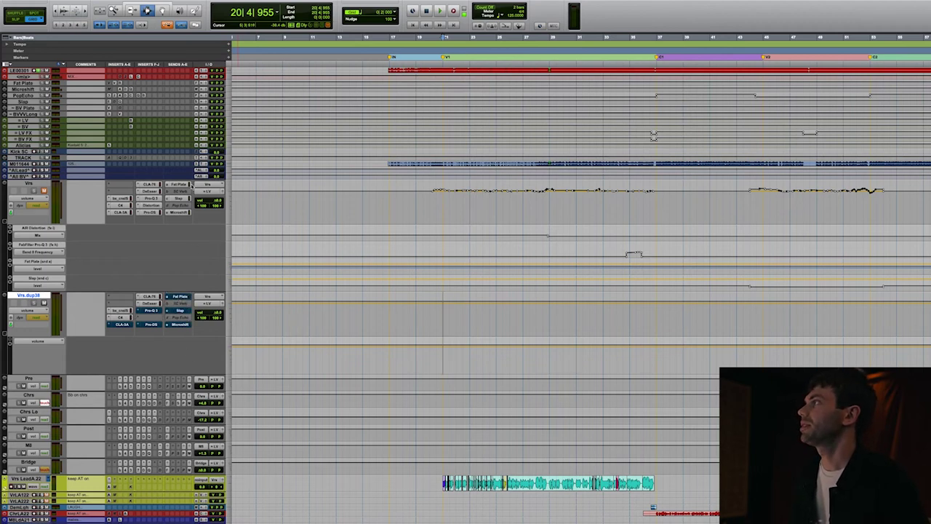
{"action": "left_click", "coordinate": [185, 187], "text": "shift+super"}
{"action": "left_click", "coordinate": [445, 483]}
{"action": "key", "text": "alt+Tab"}
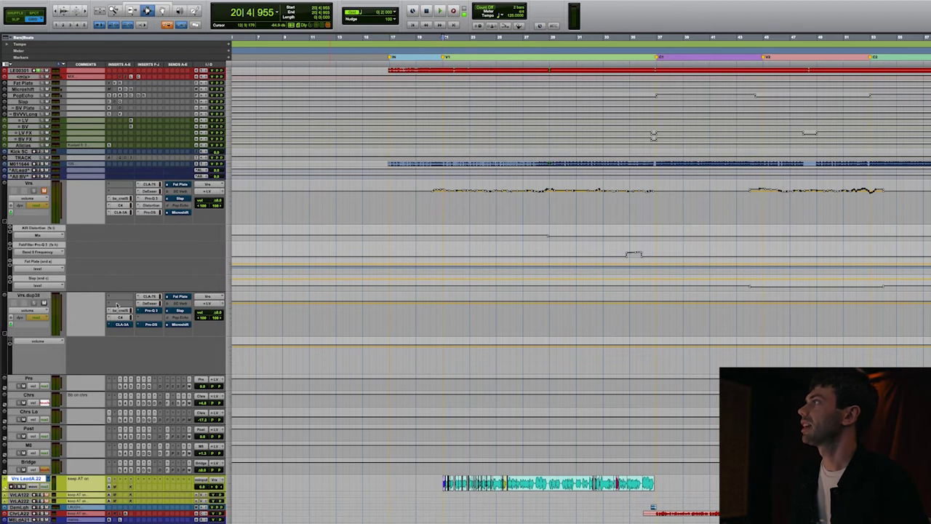
- Lay out the duplicated bus's bx_console SSL 4000 E, C4 and CLA-76 windows together and play the verse vocal through them
{"action": "left_click", "coordinate": [128, 312]}
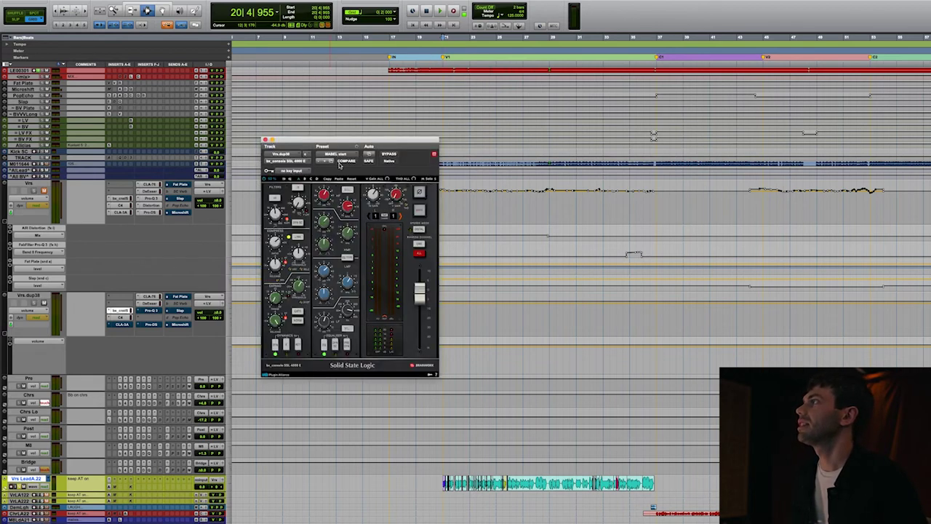
{"action": "left_click_drag", "start_coordinate": [341, 138], "coordinate": [356, 101]}
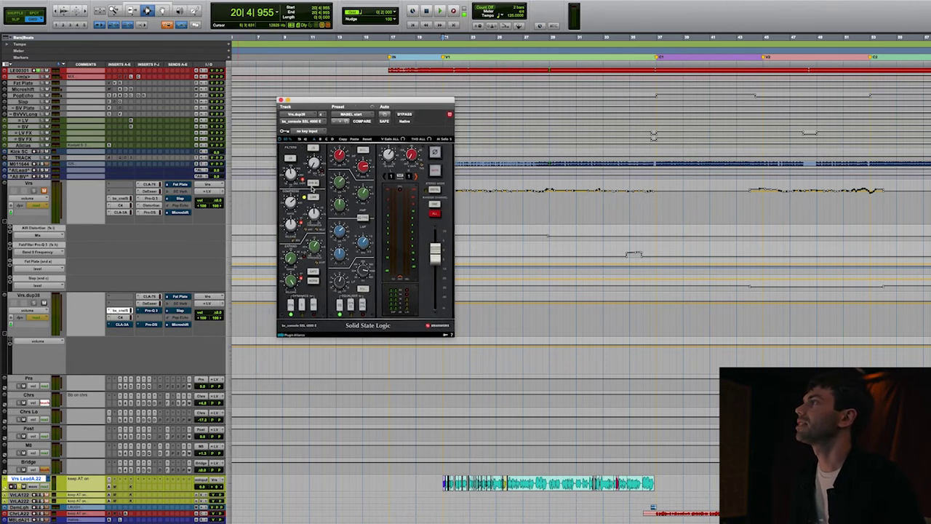
{"action": "left_click", "coordinate": [122, 318]}
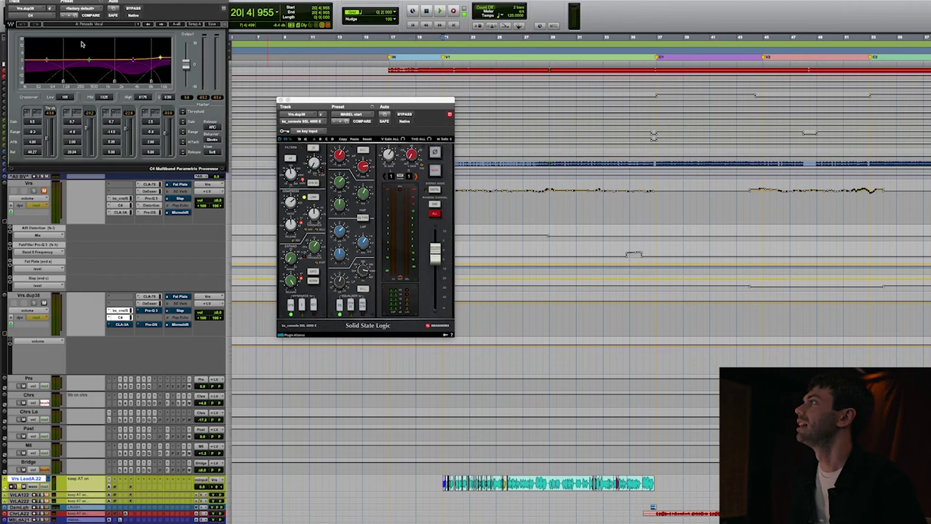
{"action": "left_click_drag", "start_coordinate": [86, 2], "coordinate": [561, 93]}
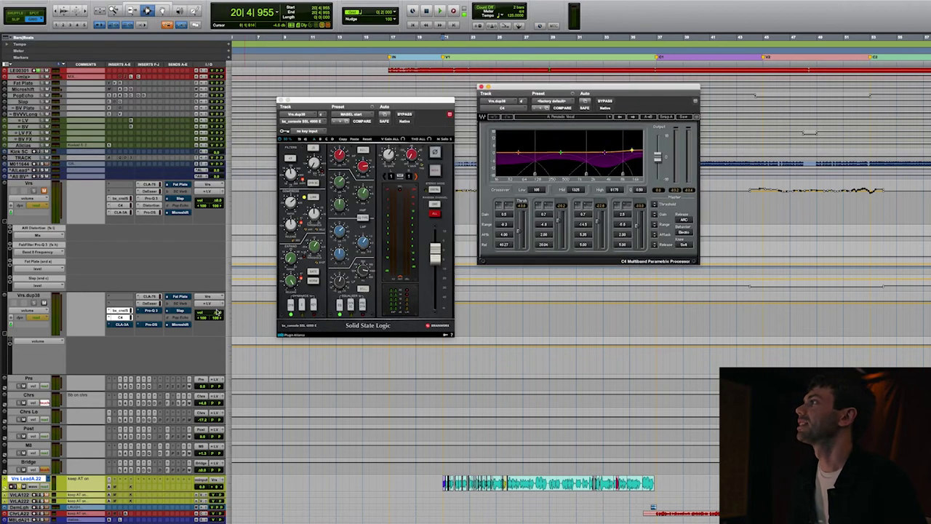
{"action": "left_click", "coordinate": [153, 297]}
{"action": "left_click_drag", "start_coordinate": [140, 3], "coordinate": [571, 283]}
{"action": "scroll", "coordinate": [431, 470], "scroll_direction": "up", "scroll_amount": 1}
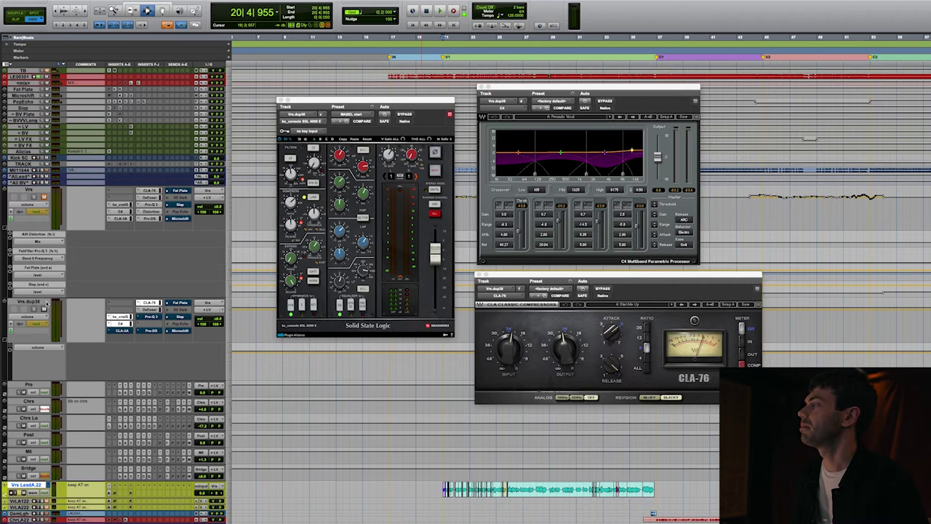
{"action": "key", "text": "space"}
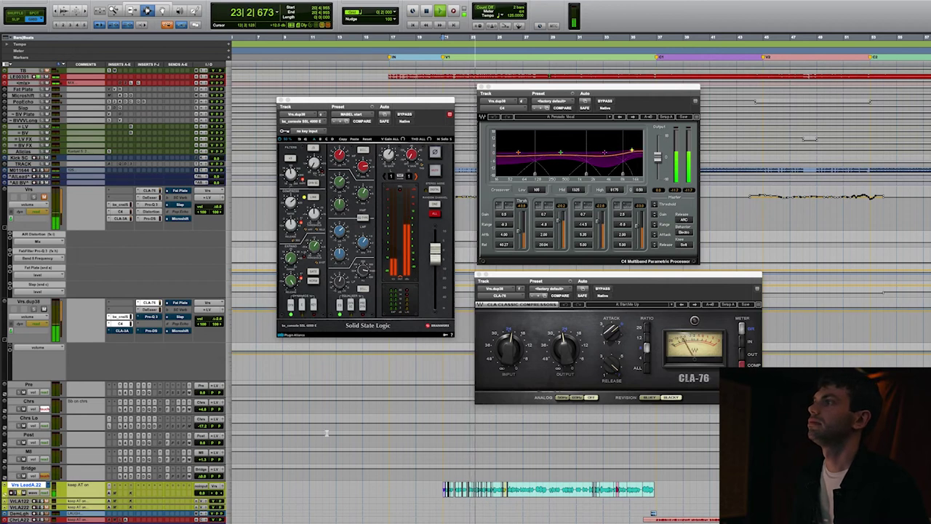
{"action": "key", "text": "space"}
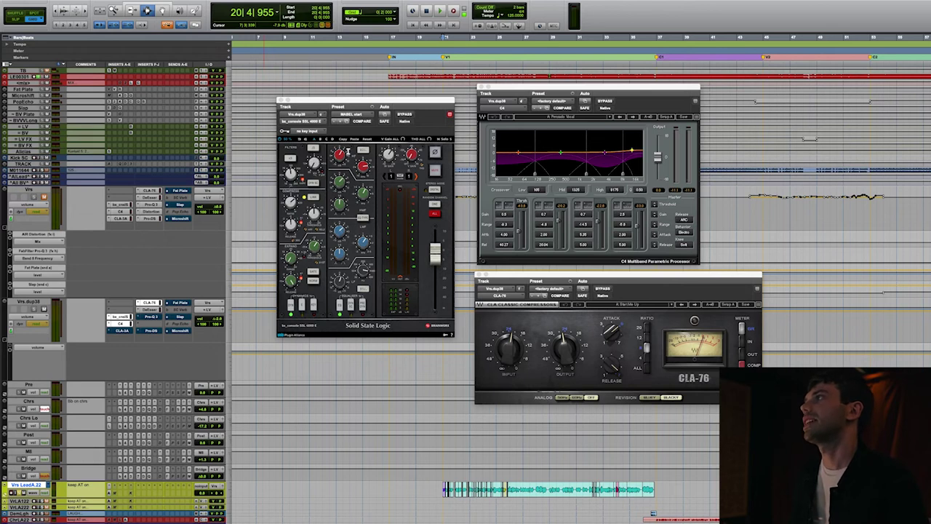
- Add three bell bands to the duplicated bus's Pro-Q 3 while playing the verse vocal, cutting two of them in the low mids
{"action": "left_click", "coordinate": [155, 318]}
{"action": "left_click_drag", "start_coordinate": [137, 13], "coordinate": [429, 186]}
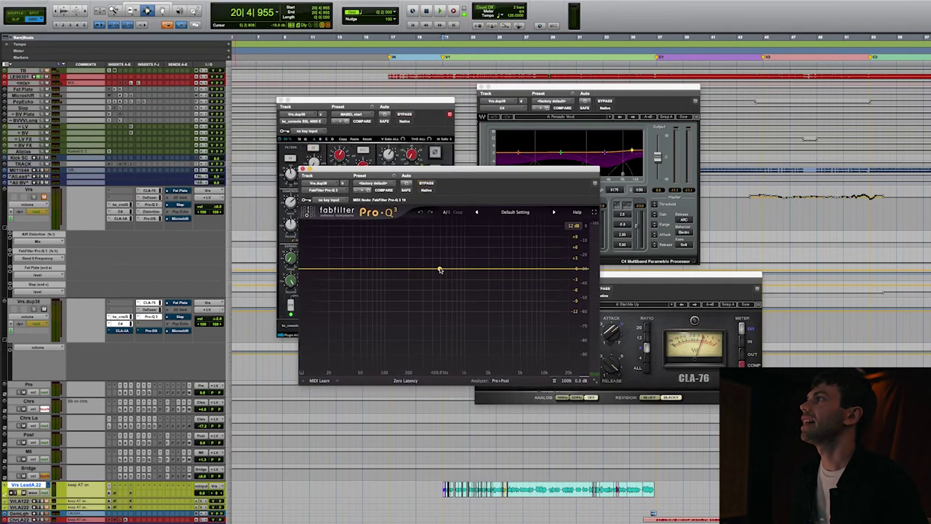
{"action": "key", "text": "space"}
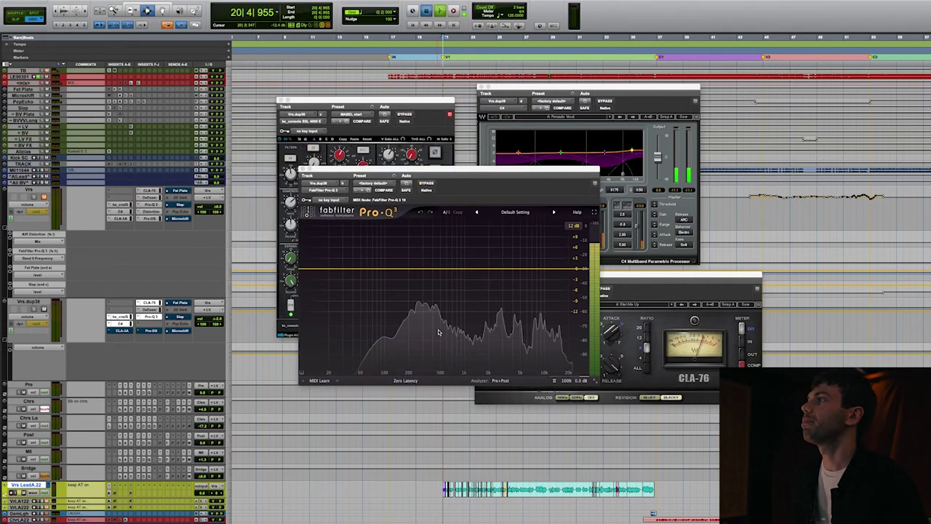
{"action": "left_click", "coordinate": [444, 251]}
{"action": "left_click_drag", "start_coordinate": [443, 251], "coordinate": [418, 288]}
{"action": "left_click_drag", "start_coordinate": [490, 269], "coordinate": [402, 293]}
{"action": "left_click", "coordinate": [496, 341], "text": "alt"}
- Give the Pro-Q 3 bands dynamic reduction during playback and add a gentle bell boost in the high frequencies
{"action": "key", "text": "space"}
{"action": "key", "text": "space"}
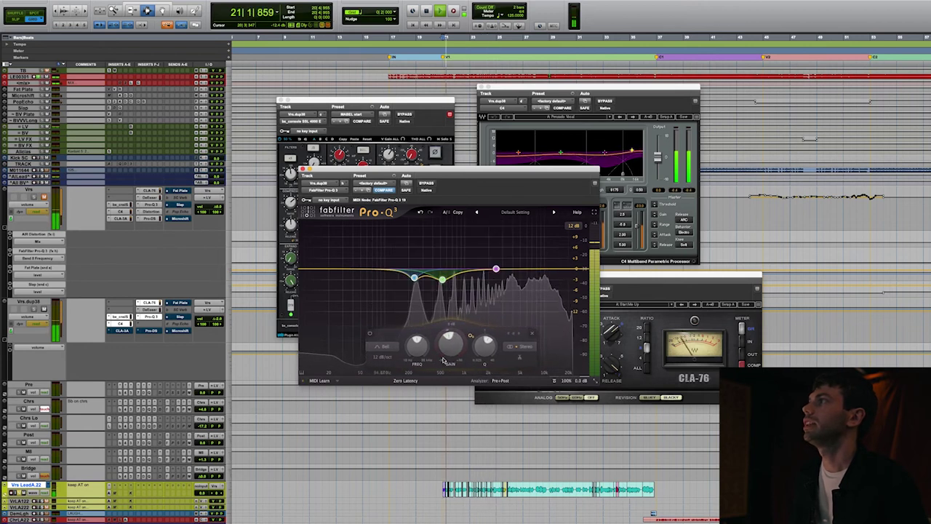
{"action": "left_click_drag", "start_coordinate": [449, 332], "coordinate": [434, 351]}
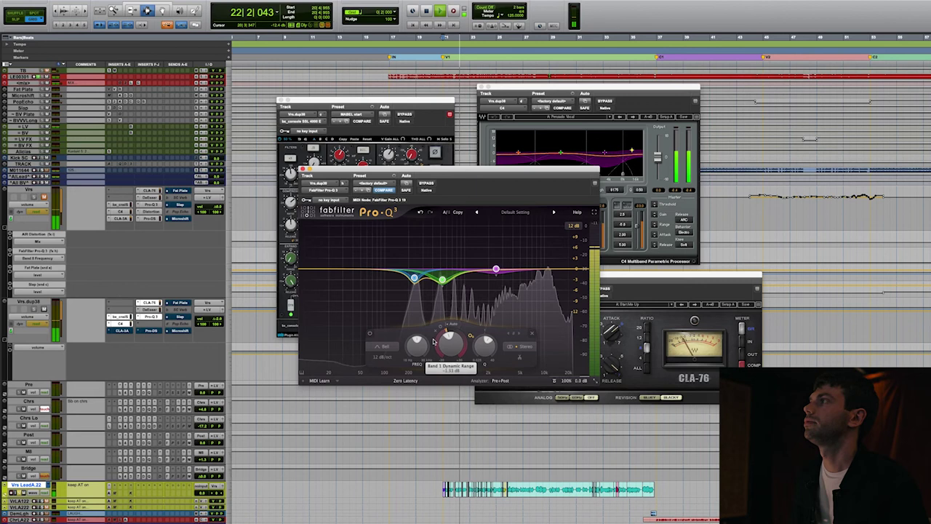
{"action": "left_click_drag", "start_coordinate": [486, 269], "coordinate": [533, 263]}
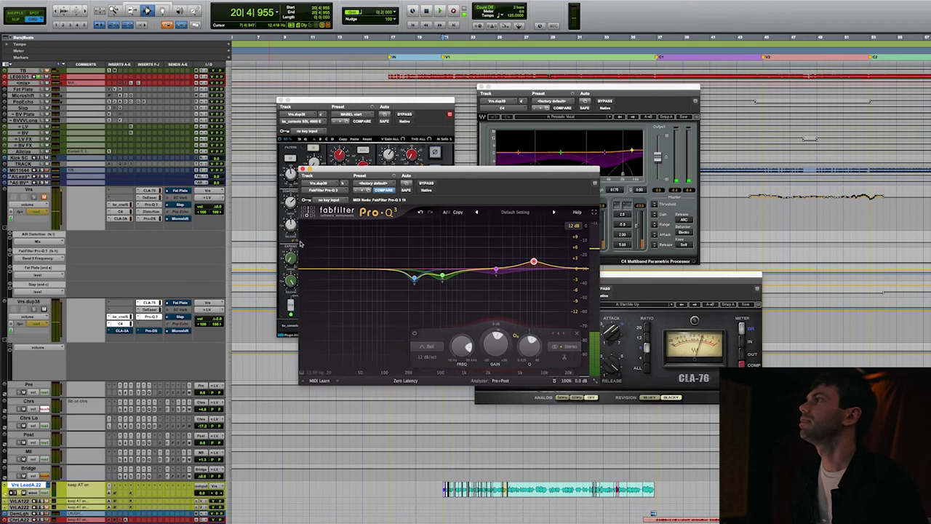
- Compare the Pro-Q 3 curve on the original Vrs bus, and switch back to that bus by deactivating the duplicate and unmuting the original
{"action": "left_click", "coordinate": [154, 206]}
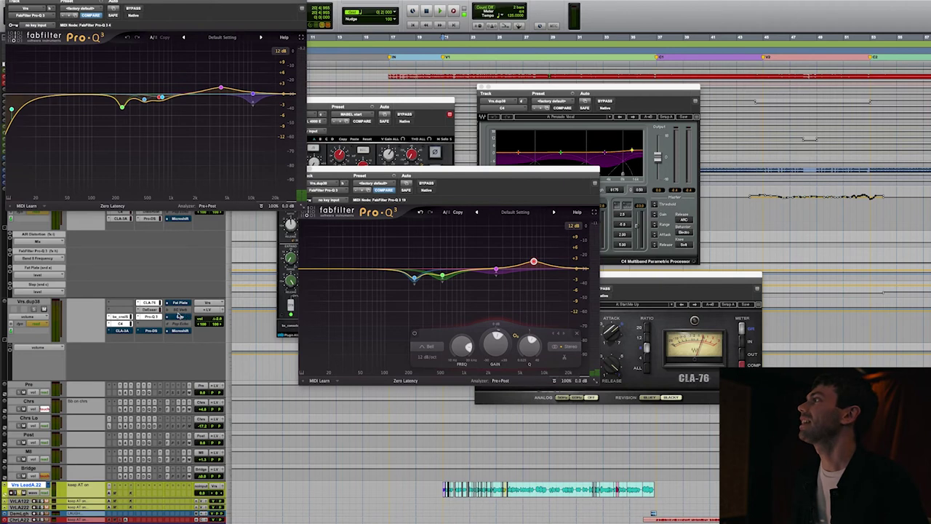
{"action": "key", "text": "ctrl+alt+w"}
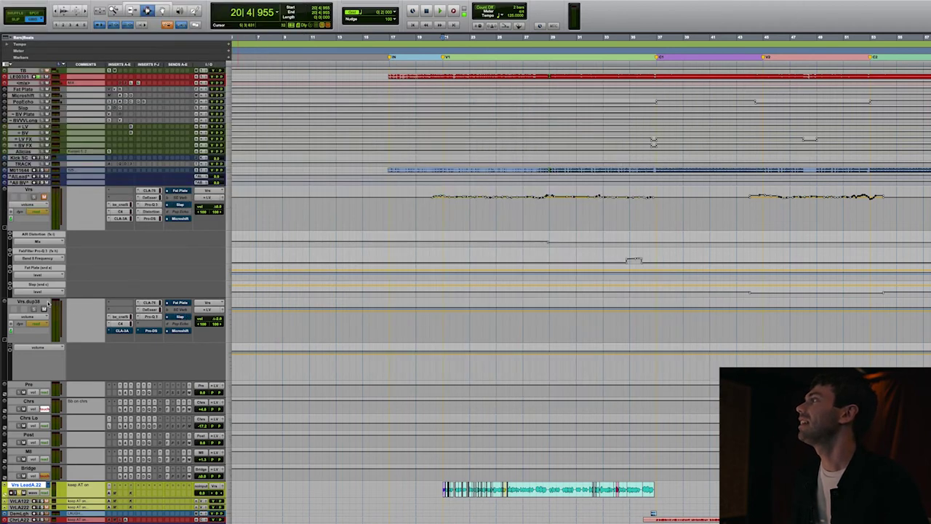
{"action": "left_click", "coordinate": [45, 301]}
{"action": "left_click", "coordinate": [45, 301]}
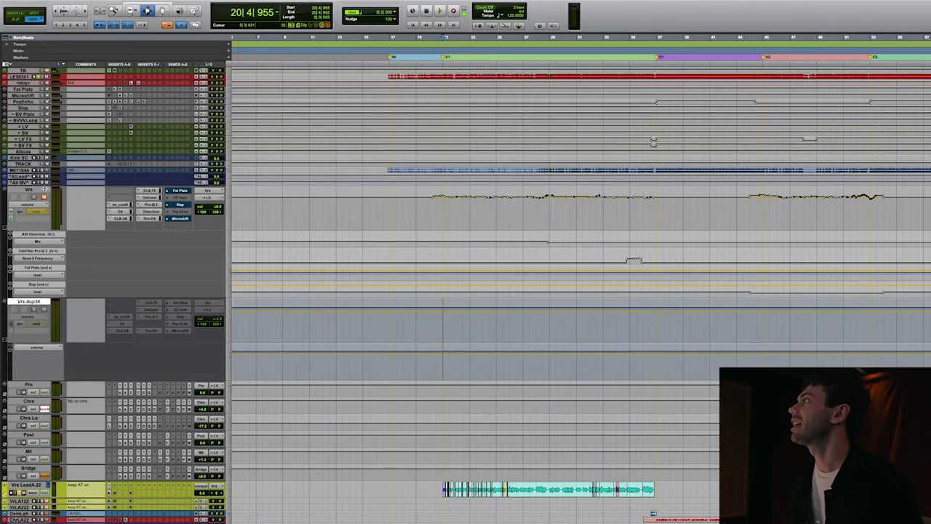
{"action": "scroll", "coordinate": [277, 259], "scroll_direction": "down", "scroll_amount": 1}
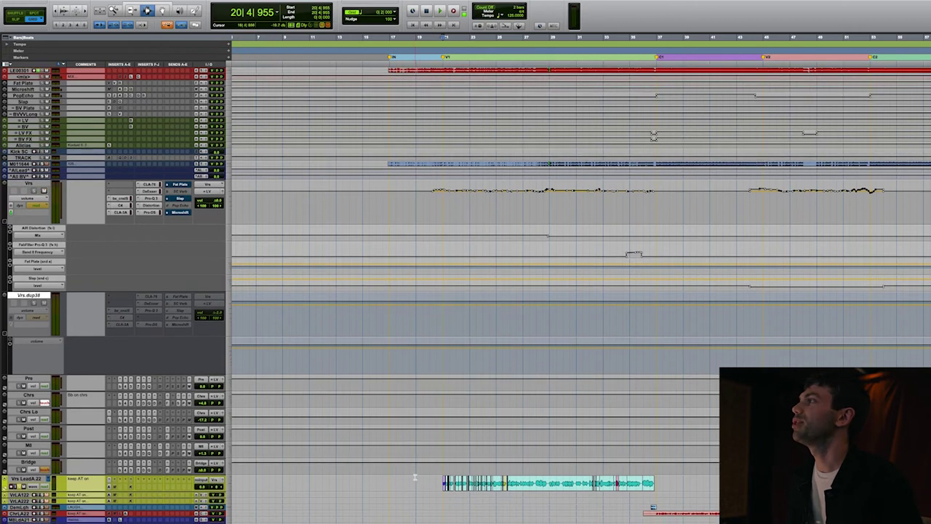
- Inspect the AIR Distortion insert on the Vrs bus with its mix automation and return to the start of the verse vocal
{"action": "left_click", "coordinate": [153, 206]}
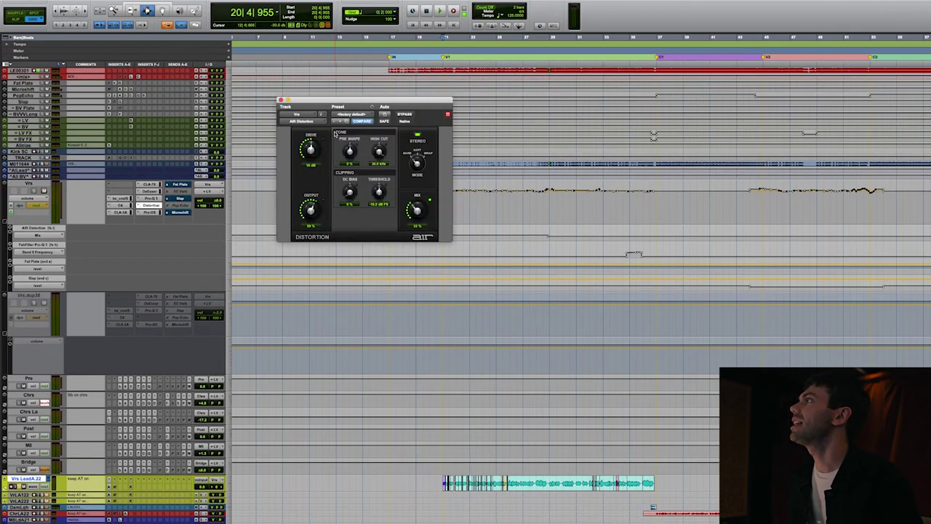
{"action": "left_click_drag", "start_coordinate": [345, 102], "coordinate": [360, 215]}
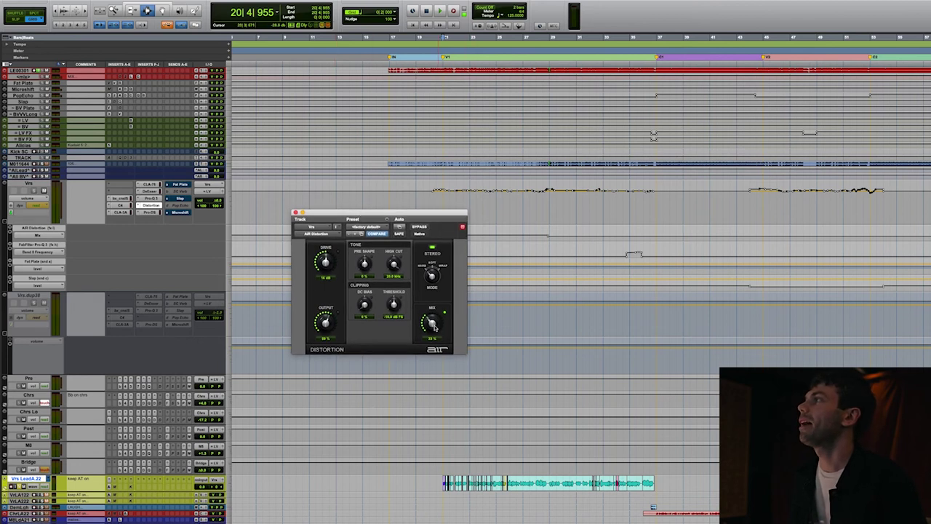
{"action": "left_click_drag", "start_coordinate": [446, 219], "coordinate": [459, 300]}
{"action": "left_click_drag", "start_coordinate": [543, 235], "coordinate": [521, 234]}
{"action": "key", "text": "Delete"}
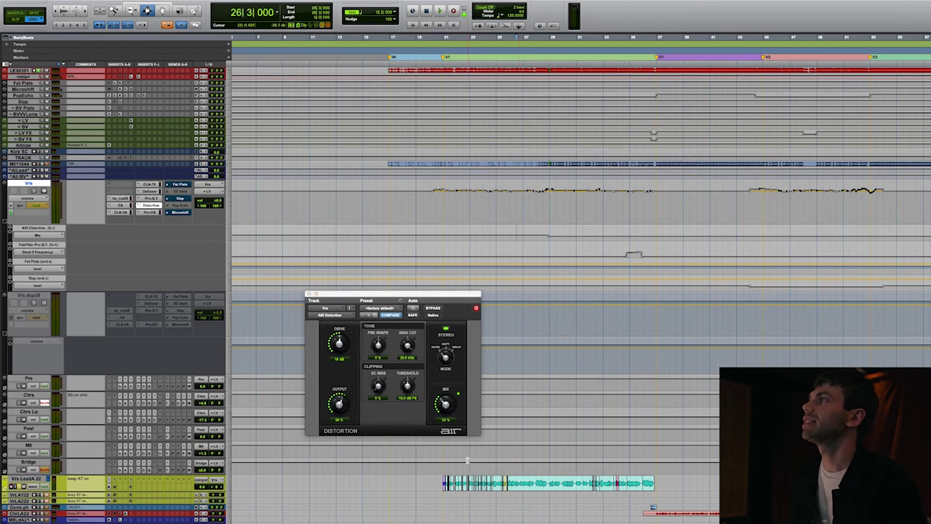
{"action": "left_click", "coordinate": [437, 483]}
{"action": "key", "text": "Tab"}
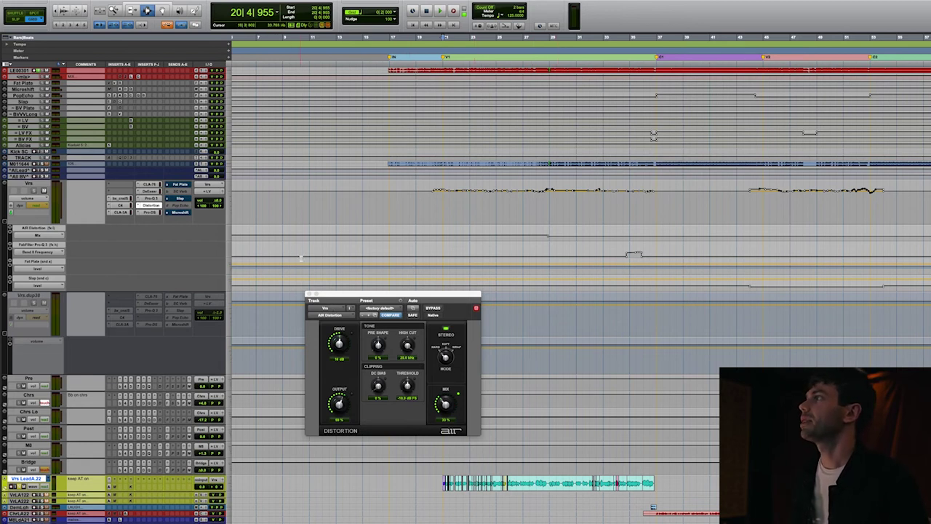
- Show the Vrs bus's Pro-Q 3 beside the distortion and play the verse through its band frequency automation from bar 33
{"action": "left_click", "coordinate": [151, 198]}
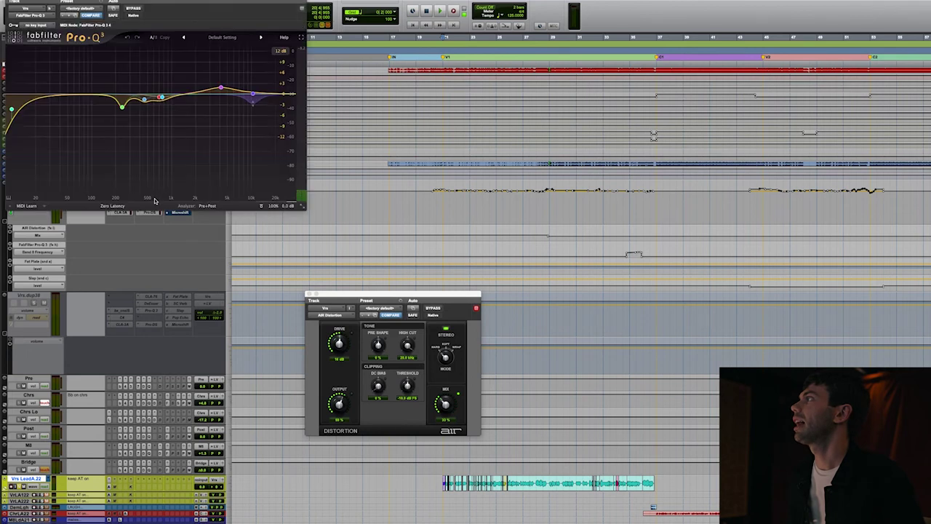
{"action": "left_click_drag", "start_coordinate": [90, 0], "coordinate": [572, 273]}
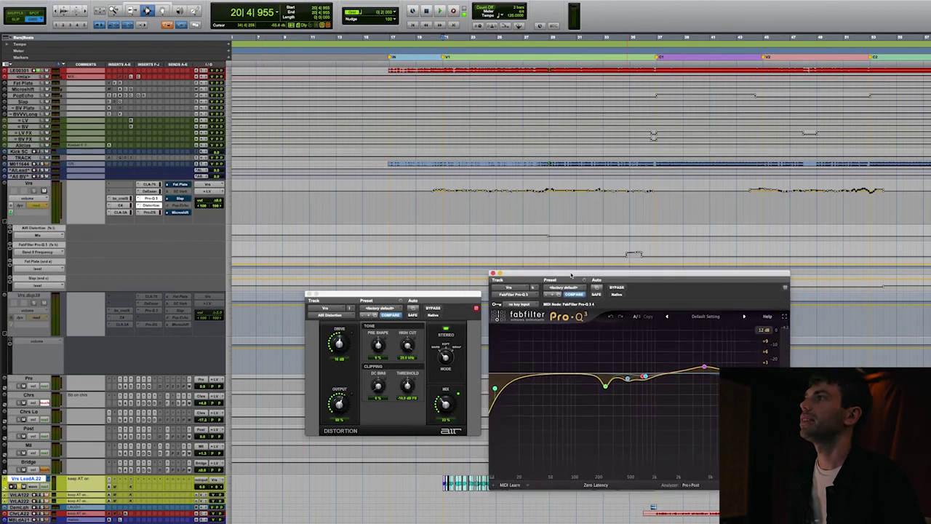
{"action": "scroll", "coordinate": [628, 247], "scroll_direction": "down", "scroll_amount": 1}
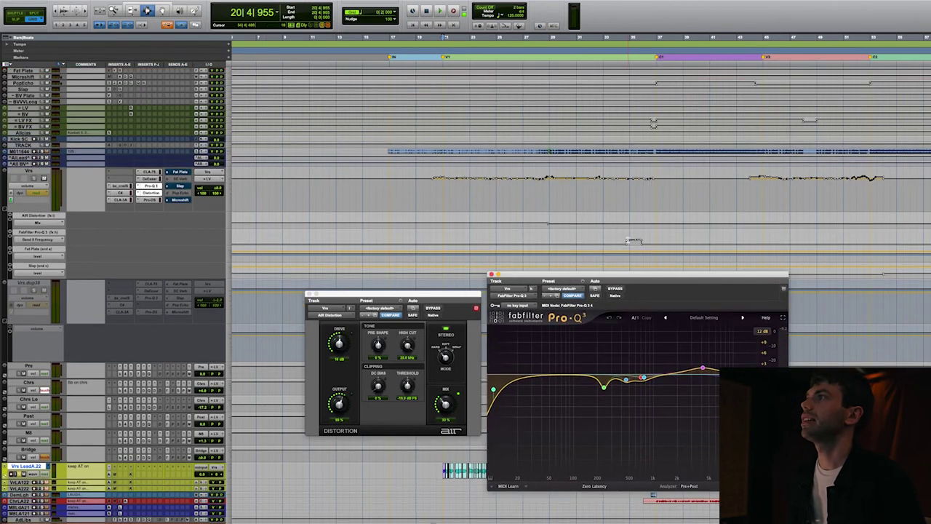
{"action": "left_click_drag", "start_coordinate": [612, 277], "coordinate": [617, 256]}
{"action": "key", "text": "space"}
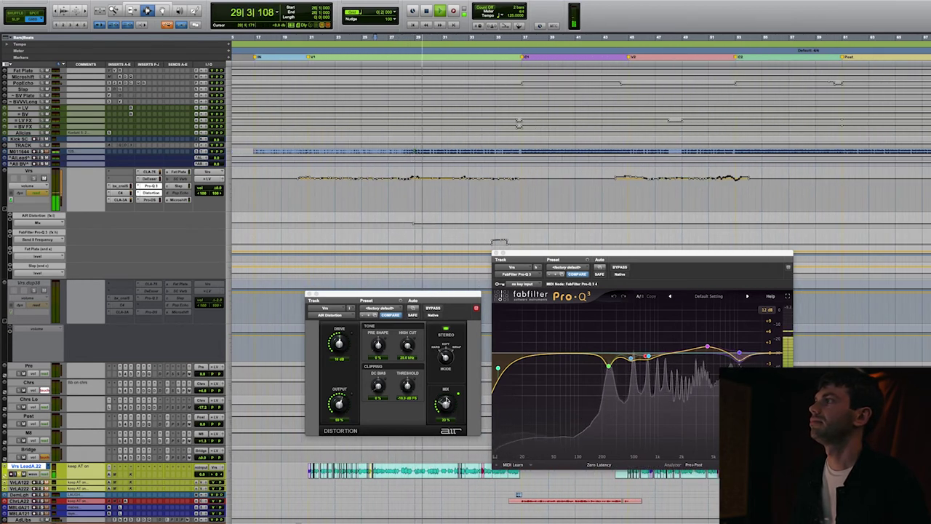
{"action": "key", "text": "space"}
{"action": "left_click_drag", "start_coordinate": [478, 237], "coordinate": [581, 243]}
{"action": "key", "text": "space"}
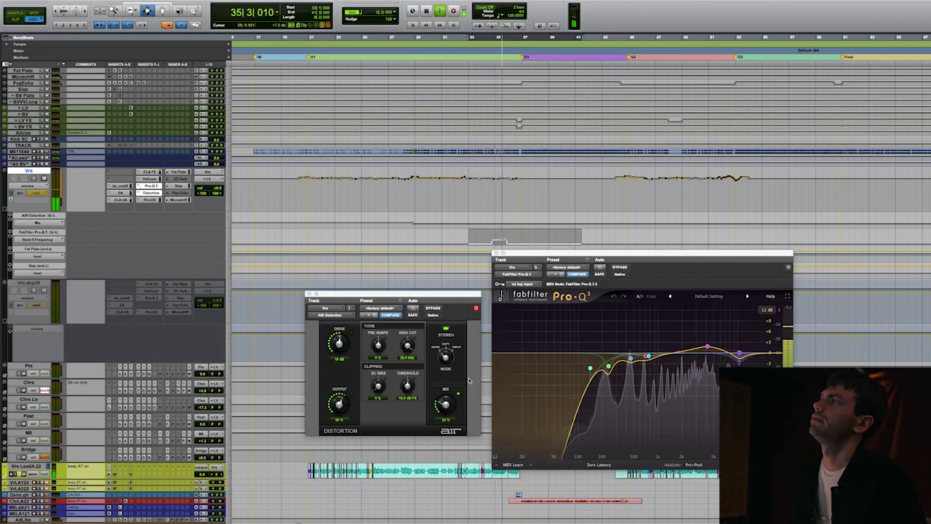
- Examine the Pro-Q 3 band frequency automation before the chorus in Slip mode and play the verse's last phrase
{"action": "left_click_drag", "start_coordinate": [510, 255], "coordinate": [612, 197]}
{"action": "left_click", "coordinate": [453, 237]}
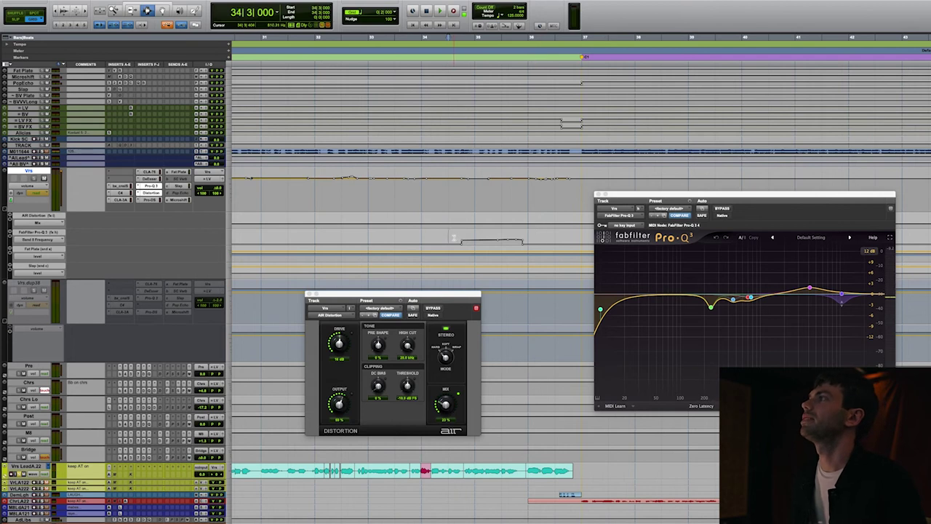
{"action": "key", "text": "F2"}
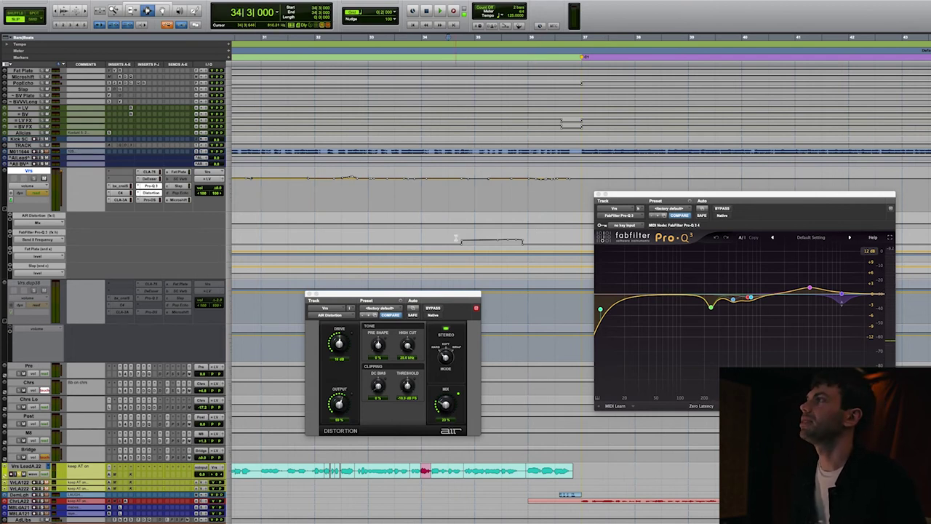
{"action": "left_click_drag", "start_coordinate": [456, 238], "coordinate": [557, 241]}
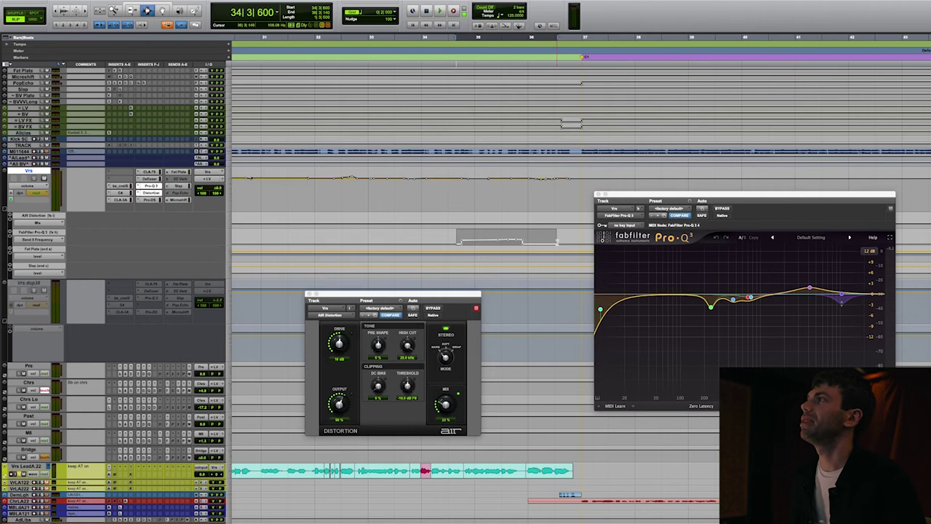
{"action": "left_click", "coordinate": [526, 471]}
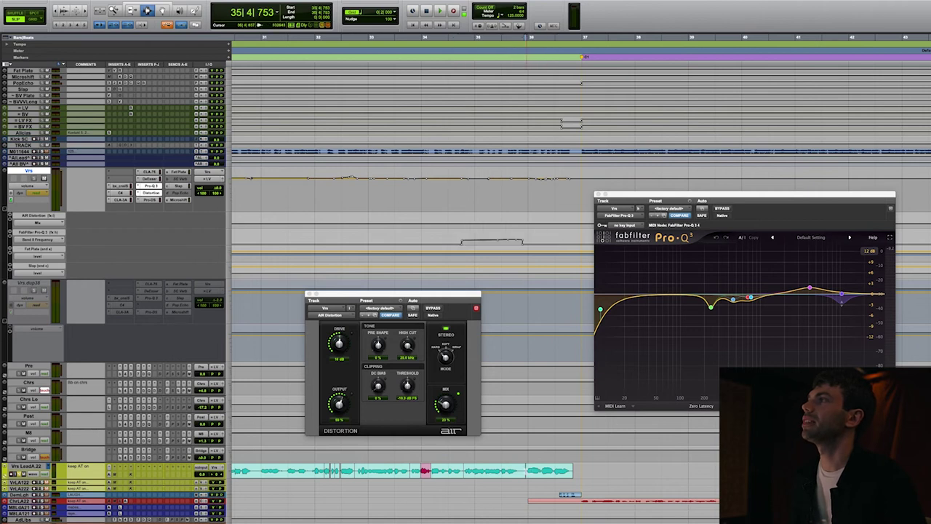
{"action": "key", "text": "space"}
{"action": "key", "text": "r"}
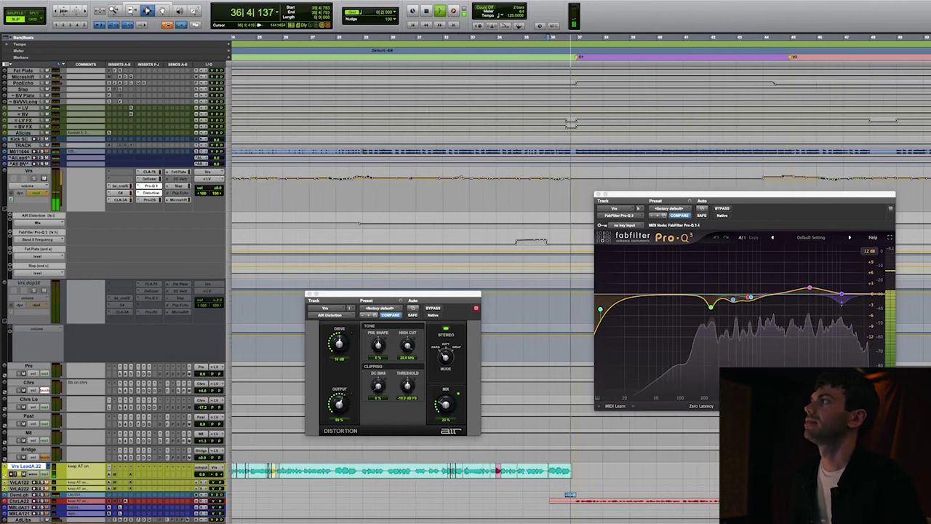
{"action": "key", "text": "space"}
- Close all plugin windows and shrink all tracks to a compact height for an overview of the whole session
{"action": "key", "text": "ctrl+alt+super+w"}
{"action": "left_click", "coordinate": [513, 278]}
{"action": "key", "text": "r"}
{"action": "key", "text": "r"}
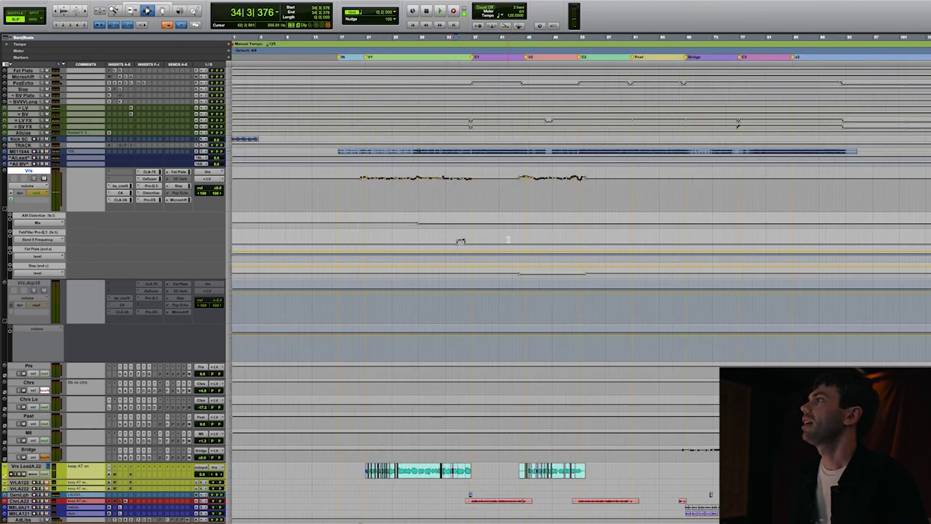
{"action": "scroll", "coordinate": [501, 247], "scroll_direction": "right", "scroll_amount": 1}
{"action": "left_click", "coordinate": [421, 294]}
{"action": "key", "text": "ctrl+alt+Down"}
{"action": "key", "text": "ctrl+alt+Down"}
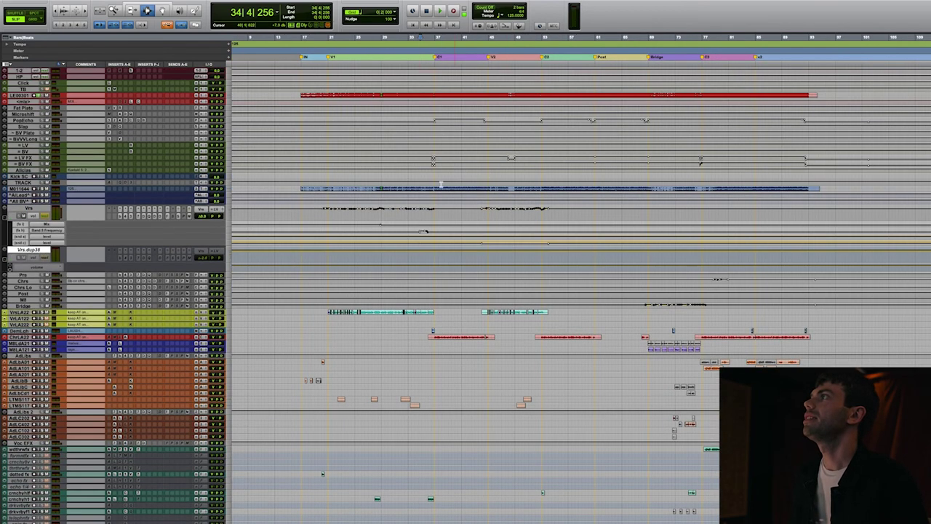
- Enlarge the effect return and vocal group tracks from Fat Plate to BV FX and highlight PopEcho's volume automation over the first chorus
{"action": "left_click_drag", "start_coordinate": [431, 165], "coordinate": [429, 111]}
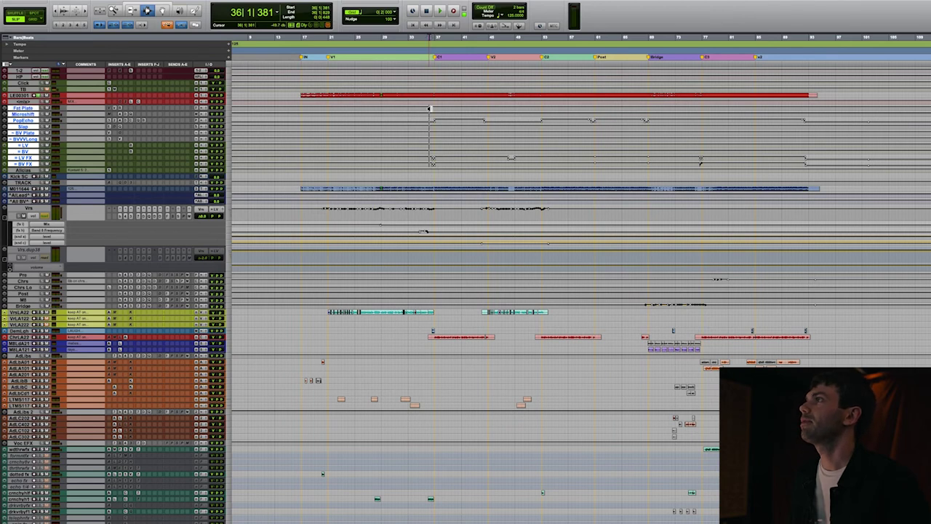
{"action": "key", "text": "ctrl+Up"}
{"action": "scroll", "coordinate": [374, 232], "scroll_direction": "down", "scroll_amount": 6}
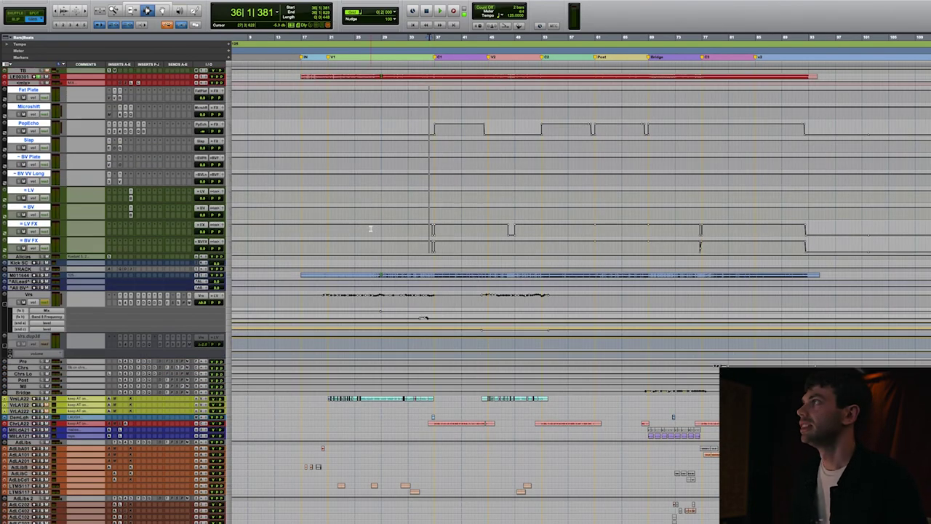
{"action": "scroll", "coordinate": [374, 283], "scroll_direction": "up", "scroll_amount": 6}
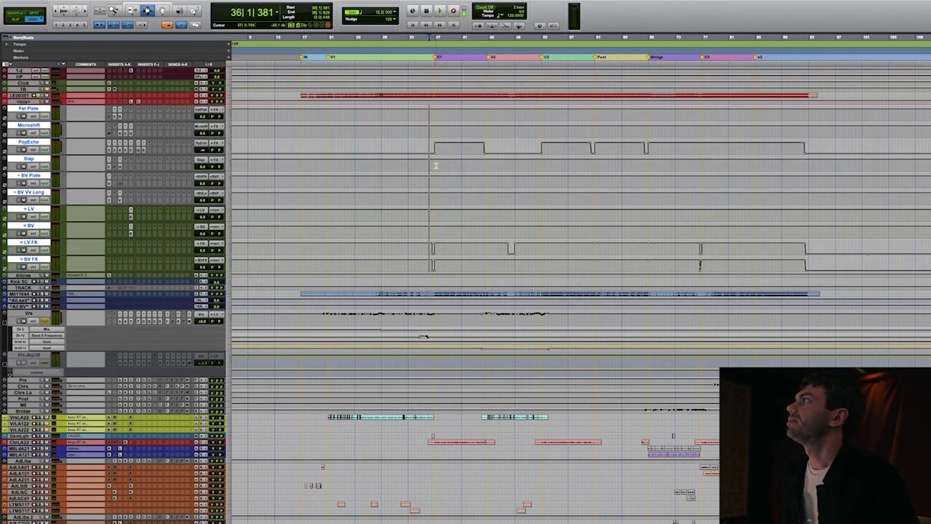
{"action": "left_click_drag", "start_coordinate": [435, 147], "coordinate": [484, 148]}
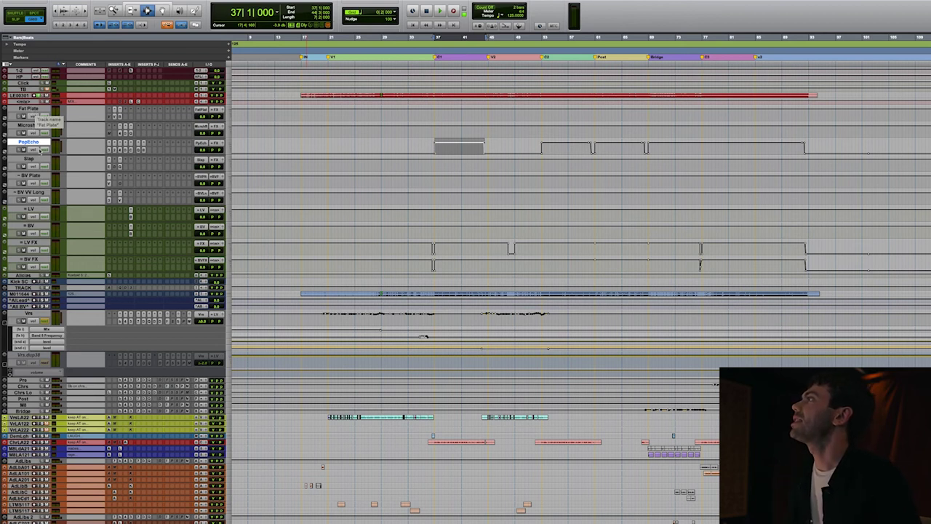
- Open ValhallaVintageVerb and the PatchWork Kickstart on the Fat Plate return, with the cursor at the verse vocal's start
{"action": "left_click", "coordinate": [44, 109]}
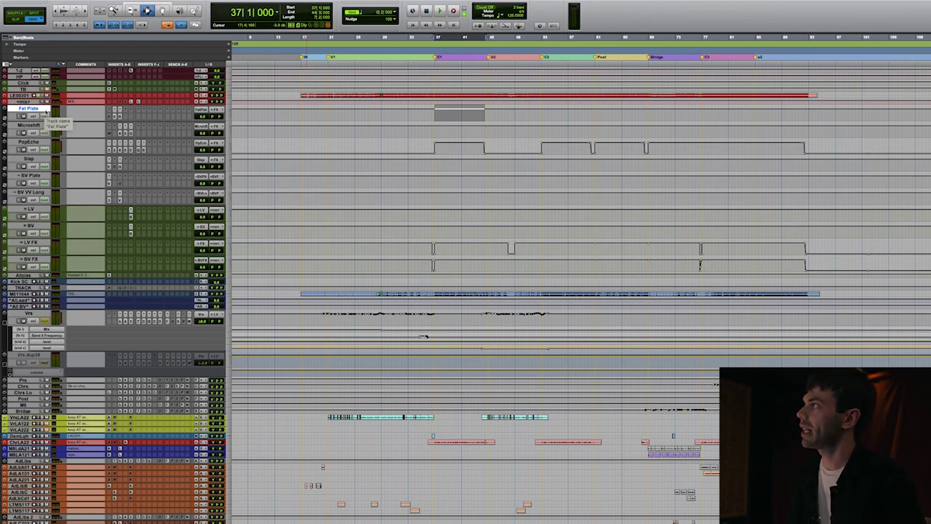
{"action": "left_click", "coordinate": [114, 116]}
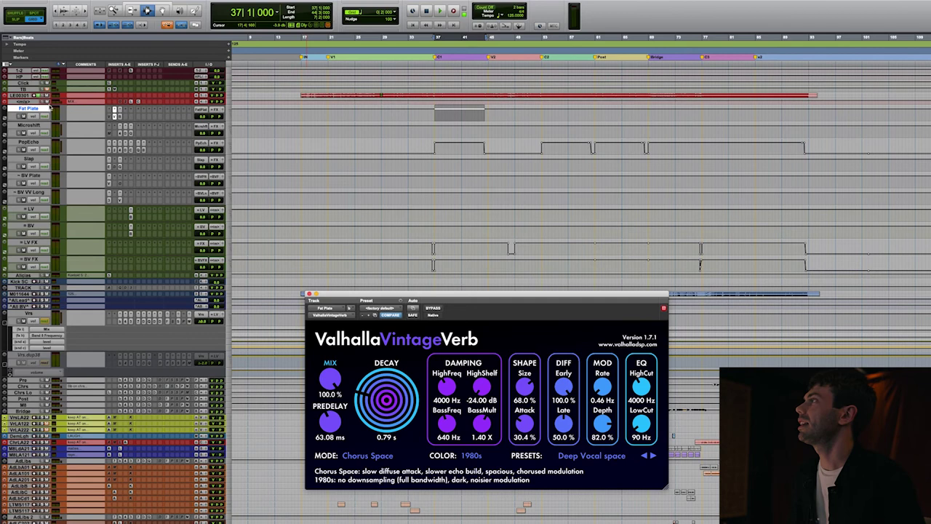
{"action": "left_click_drag", "start_coordinate": [350, 298], "coordinate": [535, 262]}
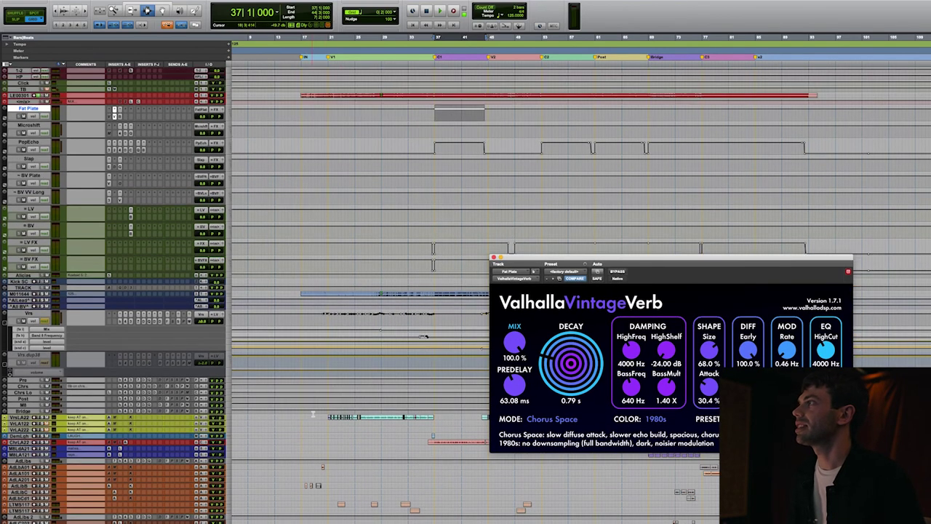
{"action": "left_click", "coordinate": [315, 417]}
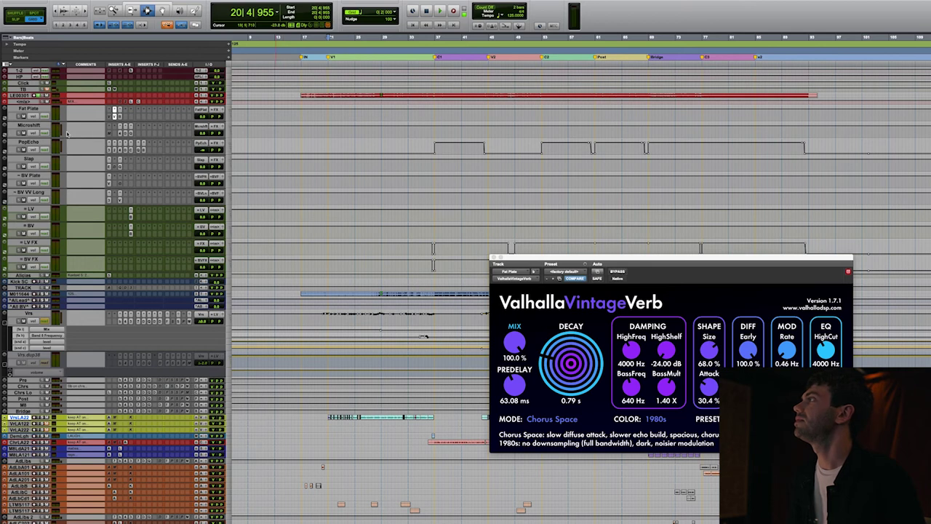
{"action": "left_click_drag", "start_coordinate": [525, 256], "coordinate": [445, 168]}
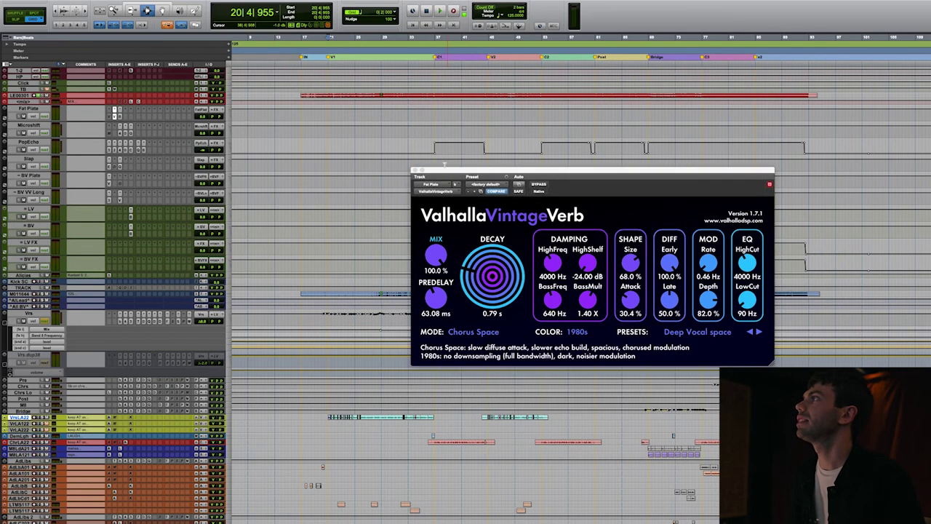
{"action": "left_click", "coordinate": [120, 117]}
{"action": "left_click_drag", "start_coordinate": [445, 119], "coordinate": [259, 37]}
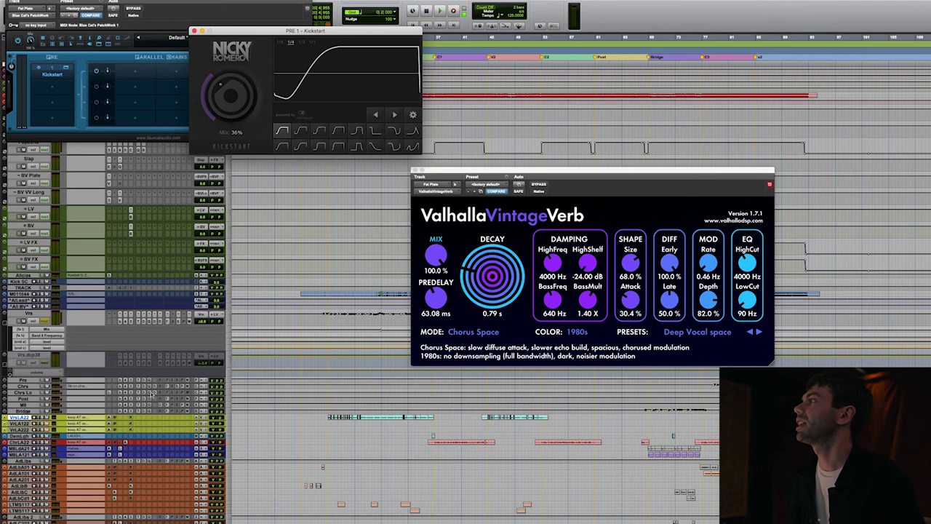
- Play the verse with the LV and BV groups, Microshift and Slap muted, and move the PatchWork window clear of the track list
{"action": "key", "text": "space"}
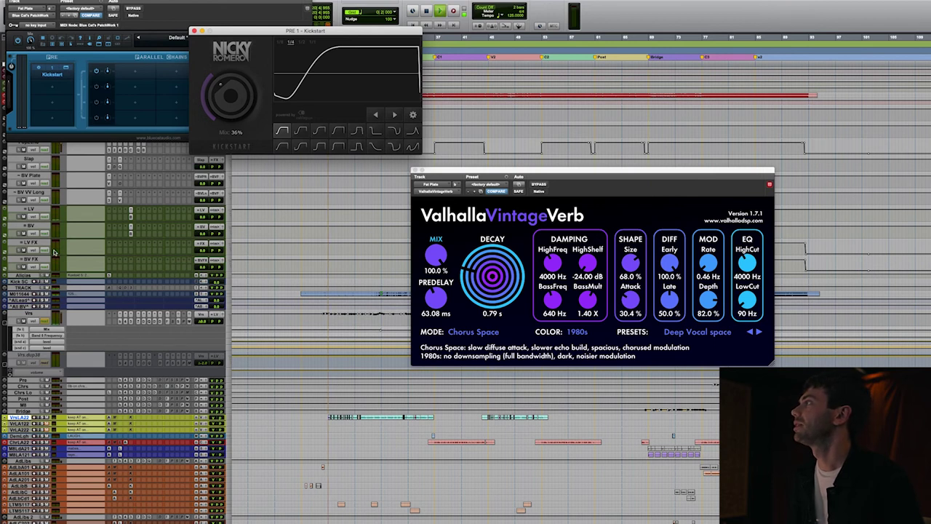
{"action": "left_click", "coordinate": [24, 217]}
{"action": "left_click", "coordinate": [24, 234]}
{"action": "left_click_drag", "start_coordinate": [69, 1], "coordinate": [284, 201]}
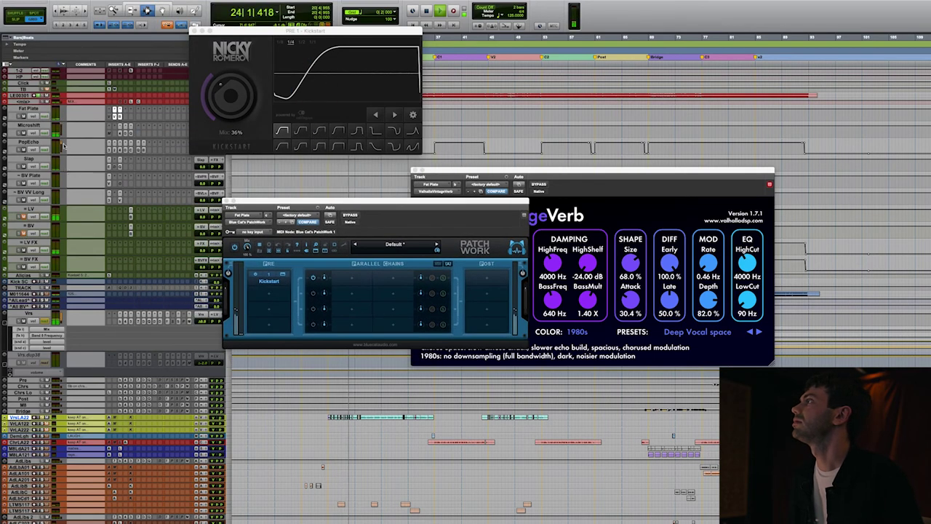
{"action": "left_click", "coordinate": [24, 150]}
{"action": "left_click", "coordinate": [24, 167]}
- Audition the Fat Plate's Kickstart at 100% mix, stop playback and set the mix to about 37%
{"action": "left_click_drag", "start_coordinate": [233, 97], "coordinate": [233, 51]}
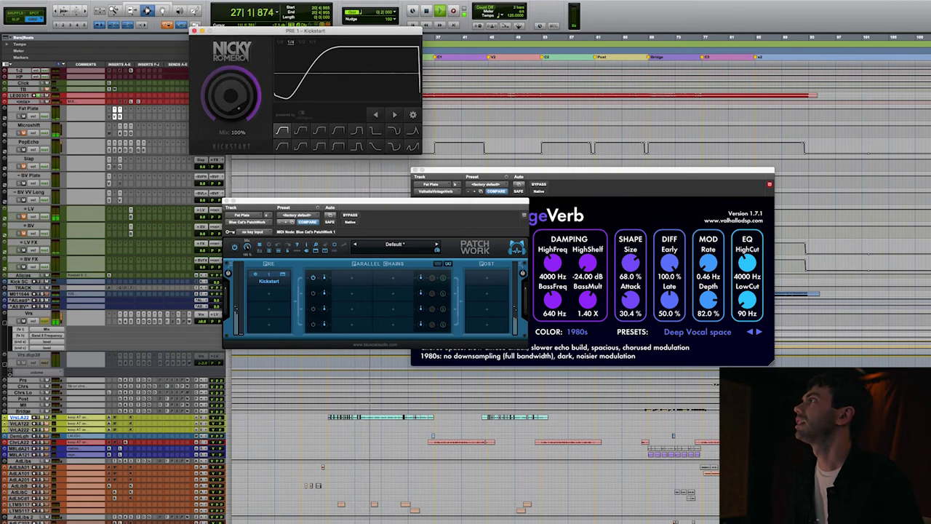
{"action": "key", "text": "space"}
{"action": "left_click_drag", "start_coordinate": [231, 96], "coordinate": [232, 71]}
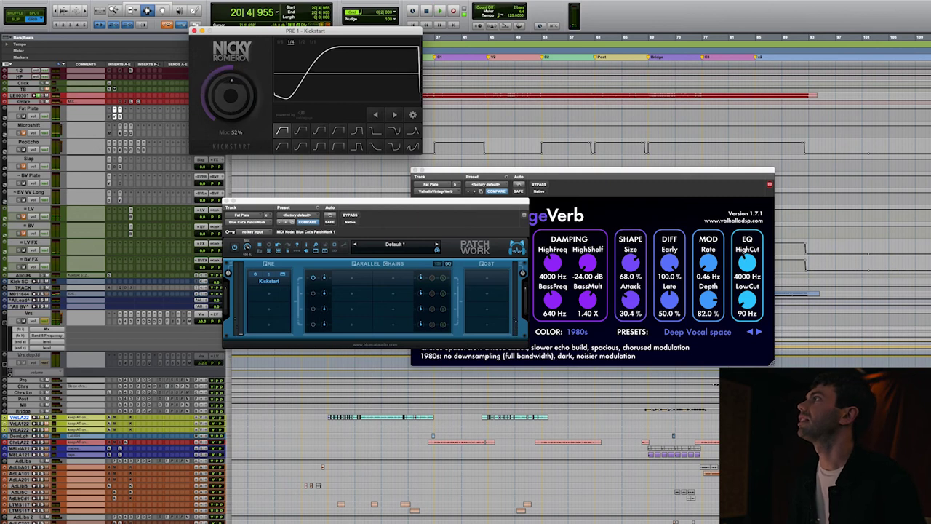
- Unmute Microshift, mute Fat Plate, and play the verse with Microshift's Doubler open
{"action": "left_click", "coordinate": [24, 135]}
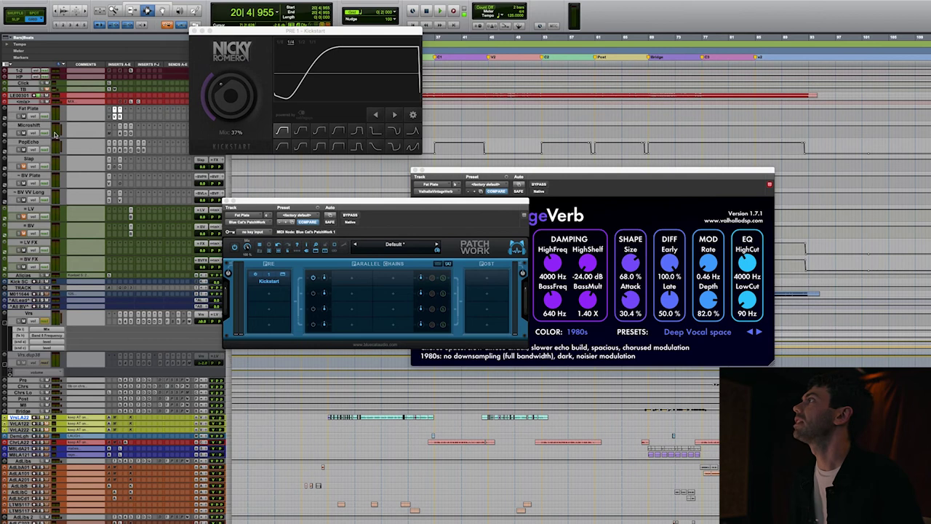
{"action": "left_click", "coordinate": [118, 135]}
{"action": "left_click", "coordinate": [122, 134]}
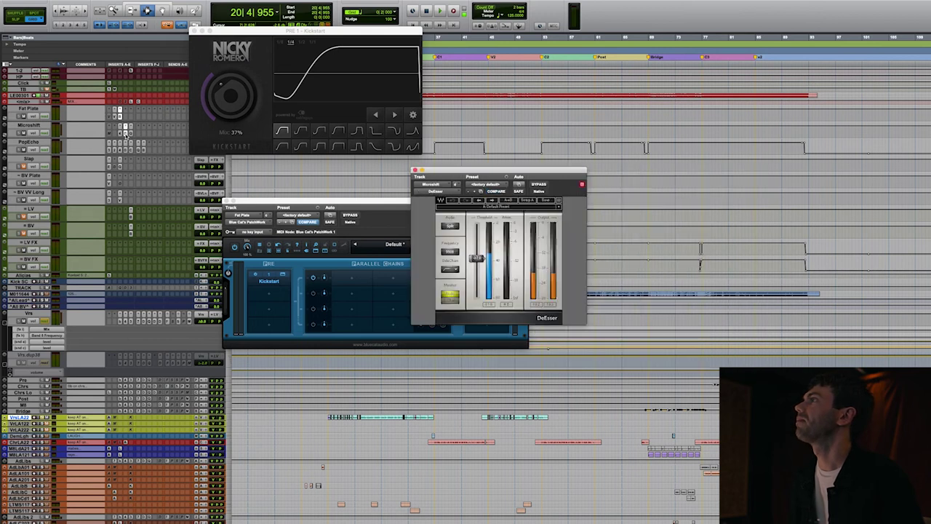
{"action": "left_click", "coordinate": [121, 131]}
{"action": "key", "text": "space"}
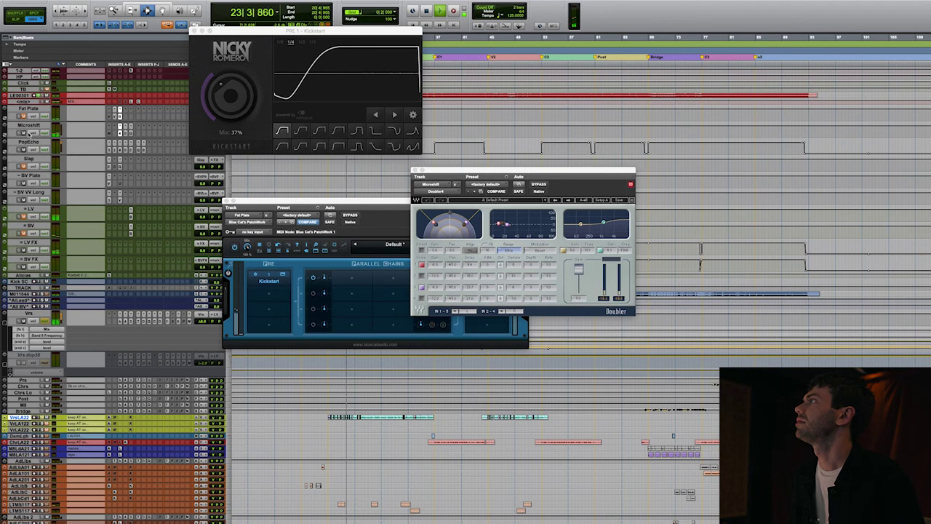
{"action": "key", "text": "space"}
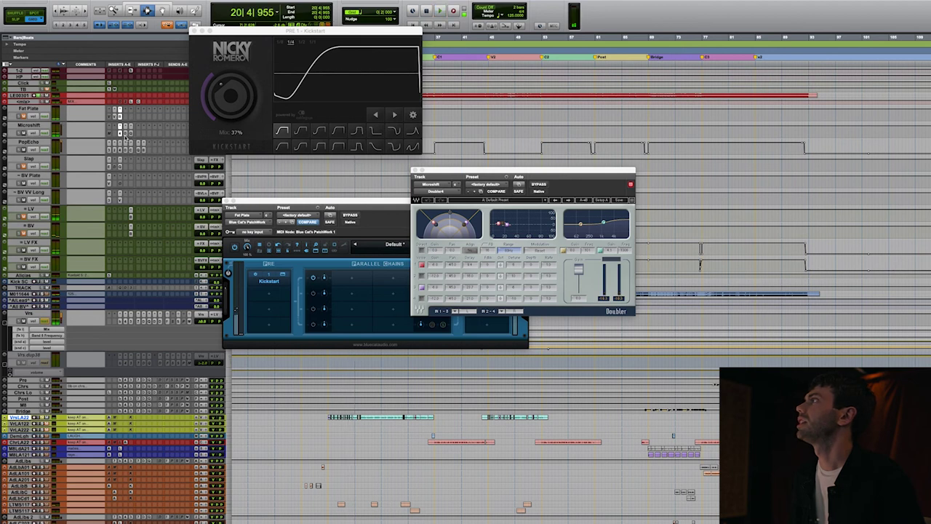
- Inspect Microshift's DeEsser and the insert after it, and close all plugin windows
{"action": "left_click", "coordinate": [125, 134]}
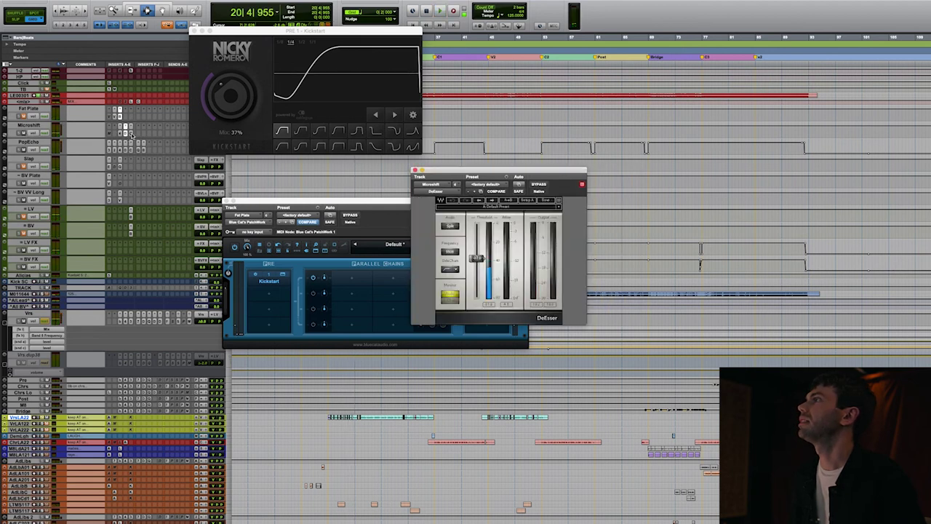
{"action": "left_click", "coordinate": [131, 135]}
{"action": "left_click", "coordinate": [120, 116]}
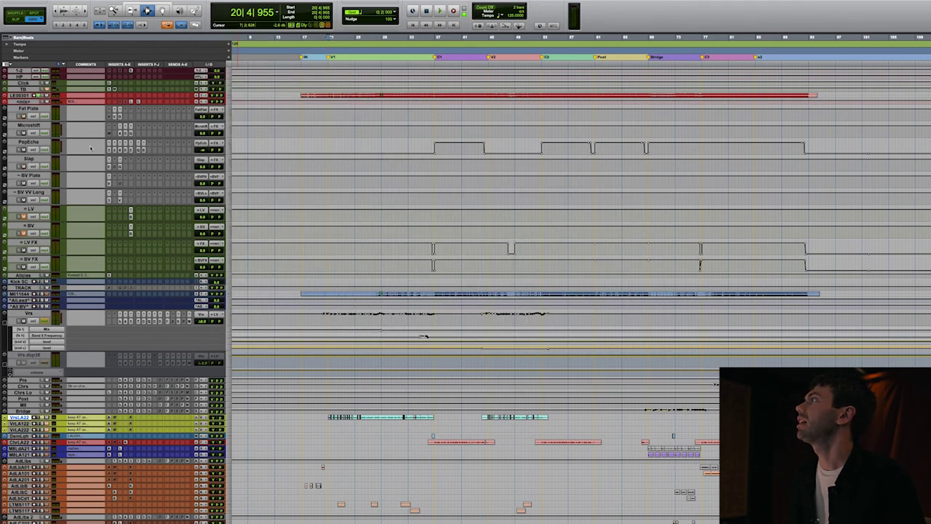
- Enlarge the PopEcho track and play from the start of the first chorus at bar 37
{"action": "left_click", "coordinate": [41, 143]}
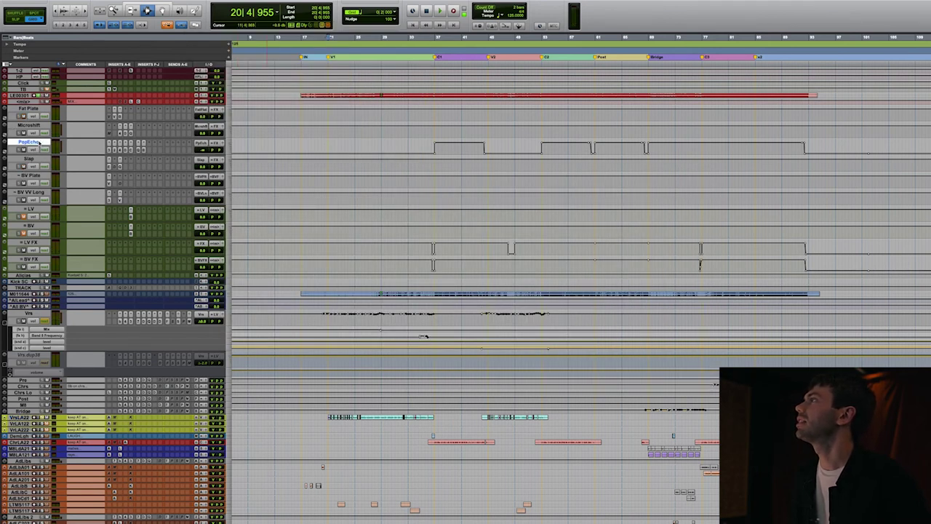
{"action": "key", "text": "ctrl+Up"}
{"action": "scroll", "coordinate": [347, 222], "scroll_direction": "down", "scroll_amount": 1}
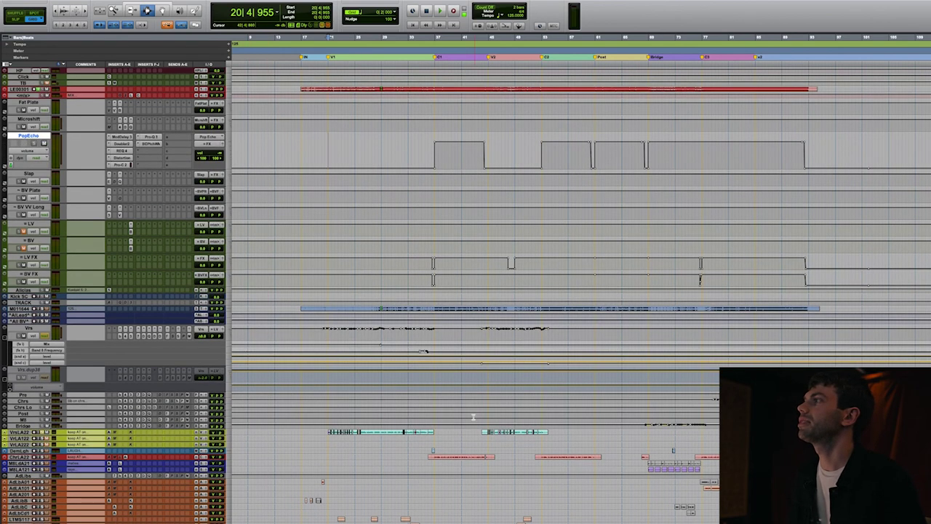
{"action": "left_click", "coordinate": [433, 454]}
{"action": "key", "text": "space"}
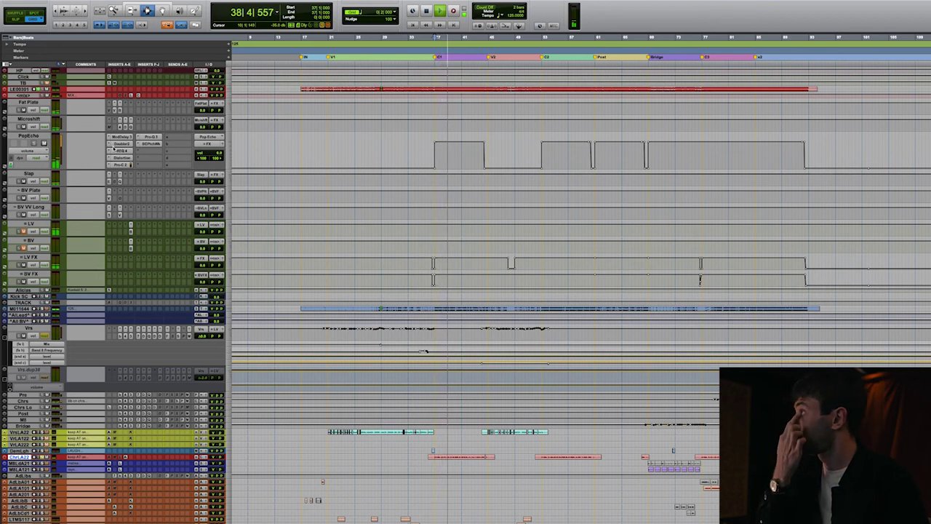
- Inspect PopEcho's Mod Delay III during playback, then its Doubler2, REQ 4, Distortion and Pro-C 2 with playback stopped
{"action": "left_click", "coordinate": [122, 137]}
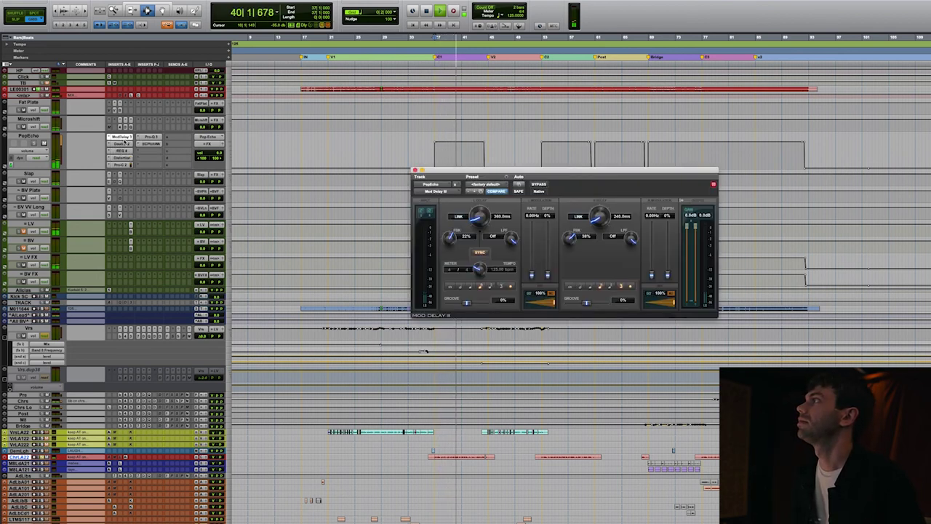
{"action": "key", "text": "space"}
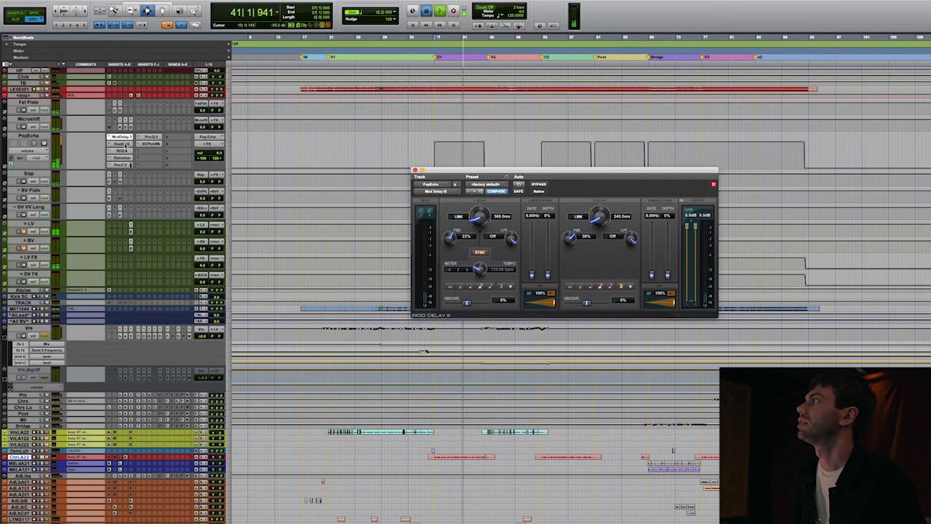
{"action": "left_click", "coordinate": [121, 143]}
{"action": "left_click", "coordinate": [128, 151]}
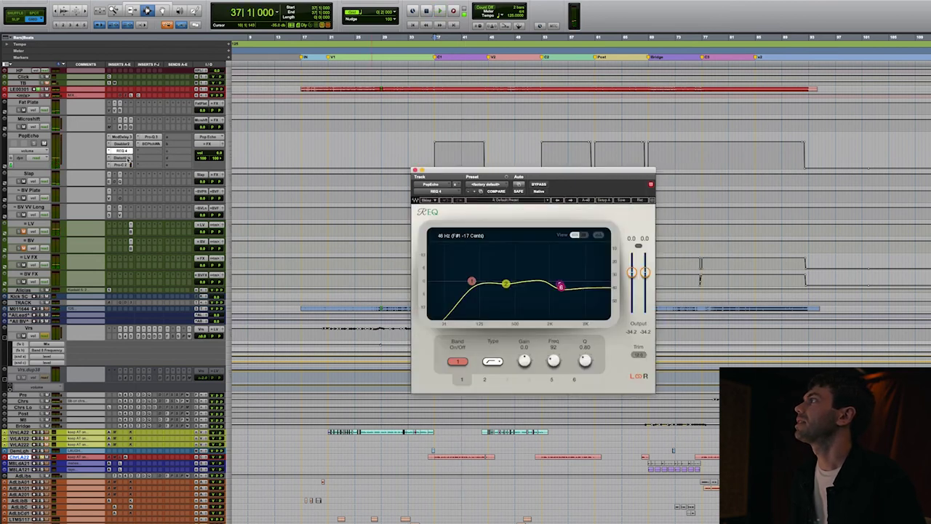
{"action": "left_click", "coordinate": [128, 158]}
{"action": "left_click", "coordinate": [121, 165]}
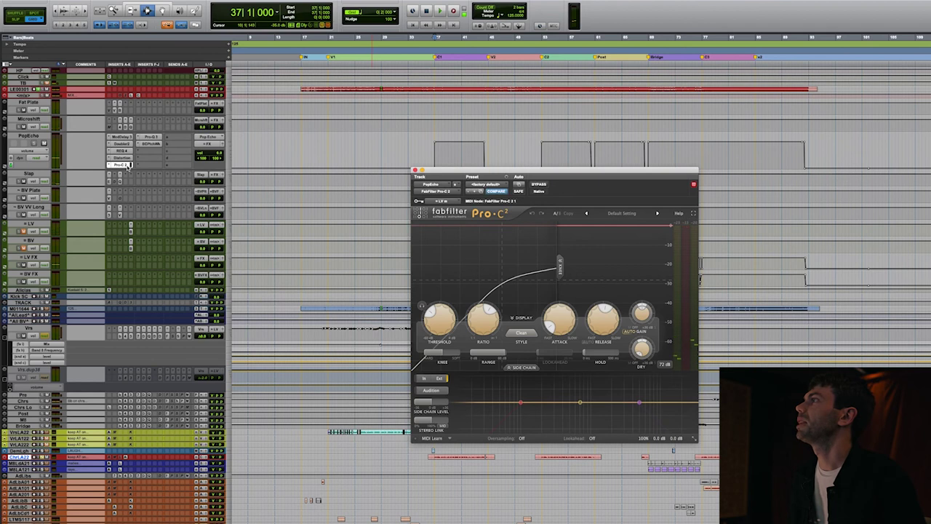
- Compare PopEcho's Pro-Q 3, pitch and Pro-C 2 inserts, moving the plugin window clear of the insert list
{"action": "left_click", "coordinate": [149, 137]}
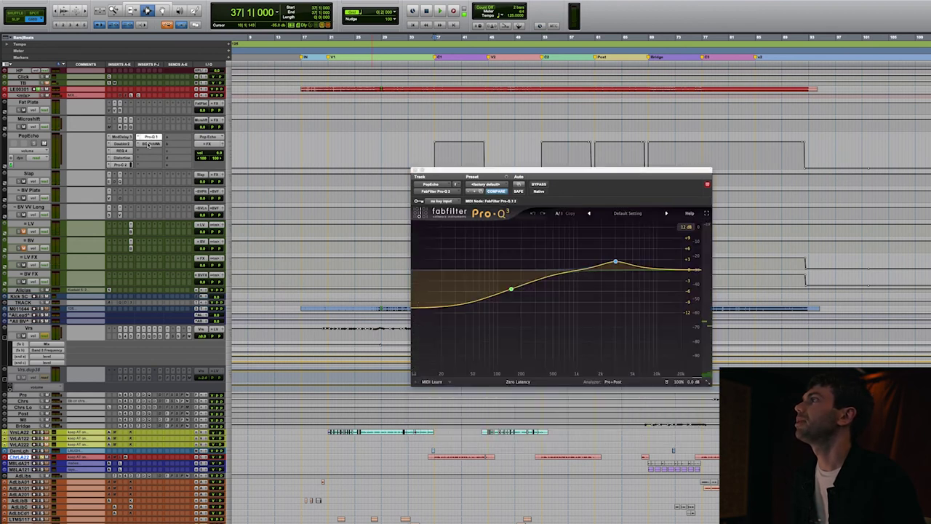
{"action": "left_click", "coordinate": [149, 145]}
{"action": "left_click_drag", "start_coordinate": [438, 170], "coordinate": [330, 218]}
{"action": "left_click", "coordinate": [149, 137]}
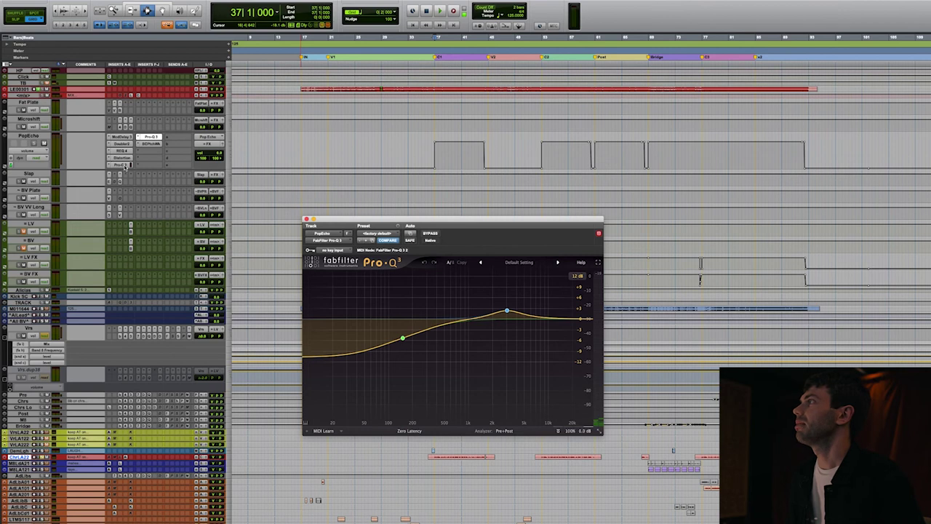
{"action": "left_click", "coordinate": [125, 165]}
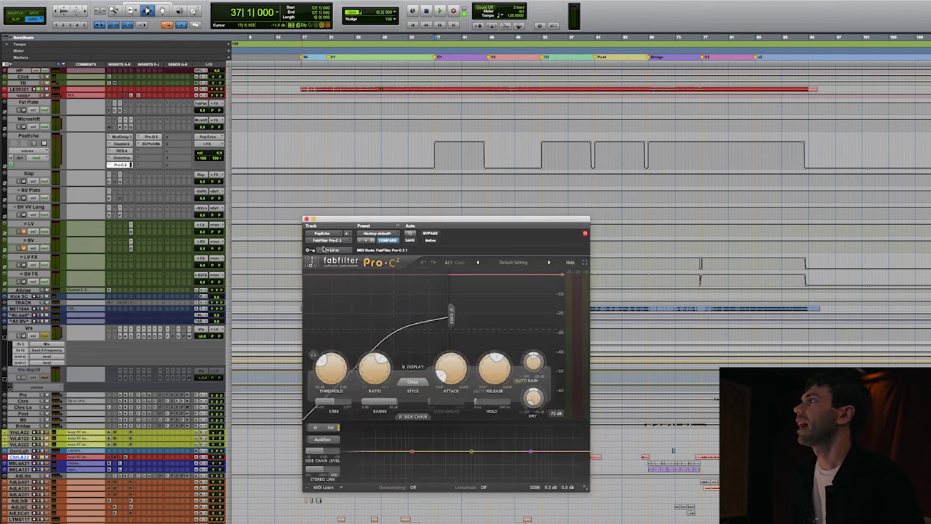
{"action": "left_click_drag", "start_coordinate": [358, 222], "coordinate": [461, 184]}
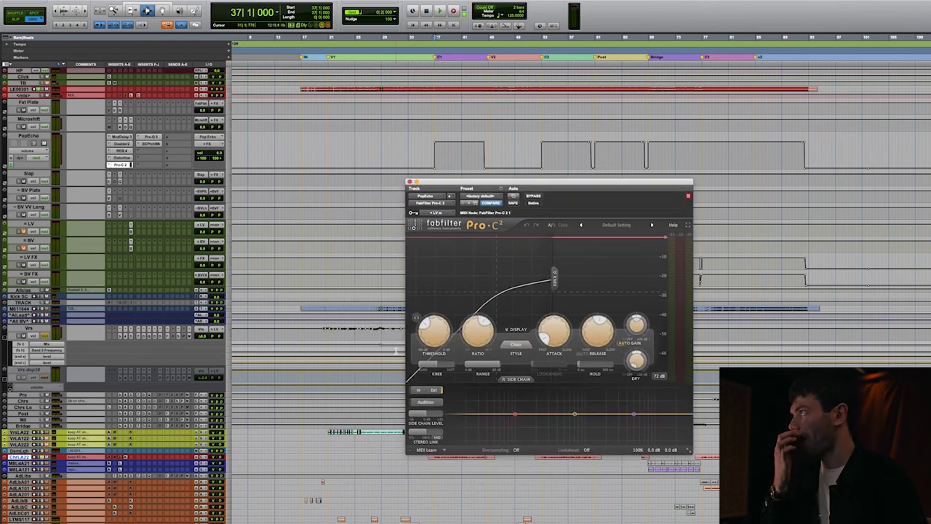
- While playing the first chorus, lower PopEcho's Pro-C 2 threshold to about -47 dB, raise it partway, and close the plugin
{"action": "scroll", "coordinate": [434, 494], "scroll_direction": "up", "scroll_amount": 1}
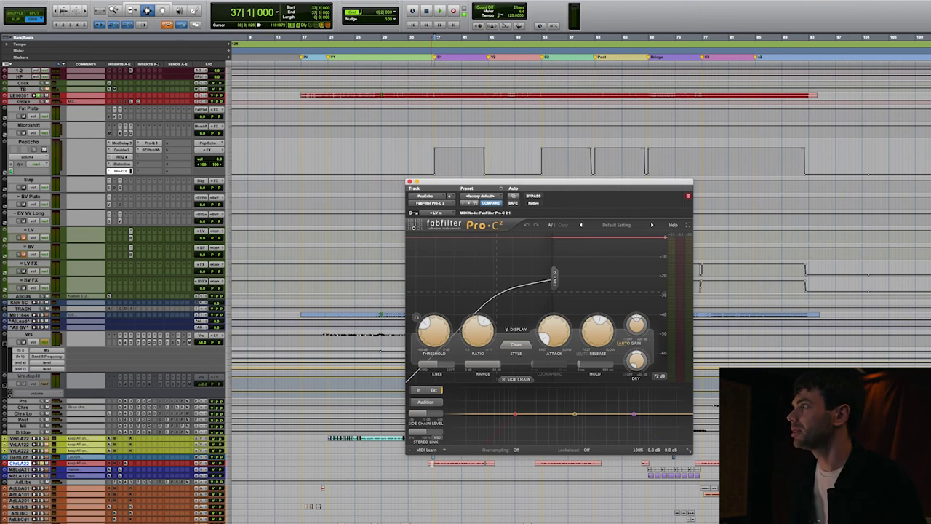
{"action": "key", "text": "space"}
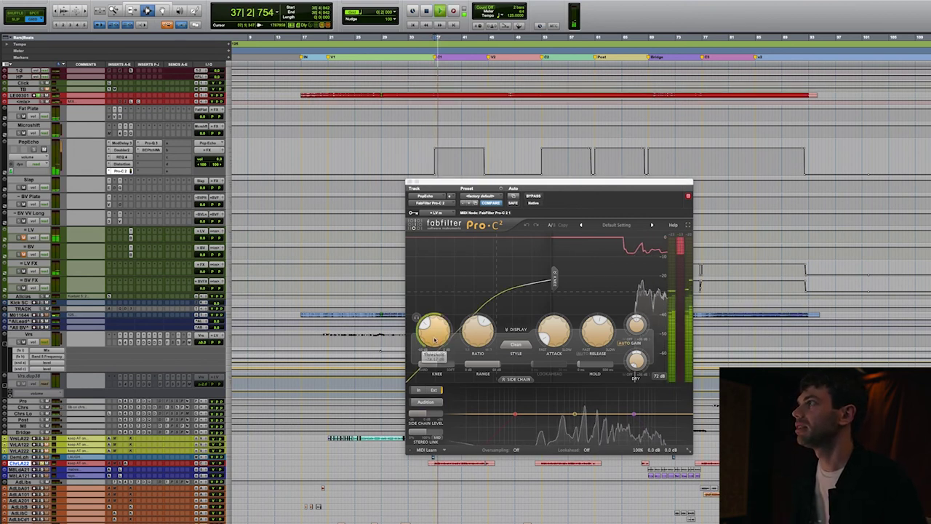
{"action": "left_click_drag", "start_coordinate": [434, 340], "coordinate": [434, 366]}
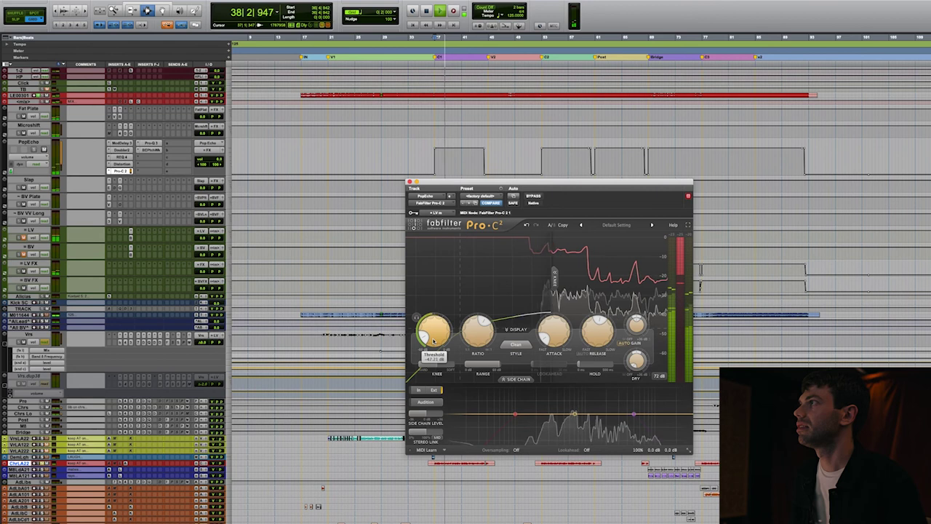
{"action": "key", "text": "space"}
{"action": "key", "text": "space"}
{"action": "left_click_drag", "start_coordinate": [434, 341], "coordinate": [434, 326]}
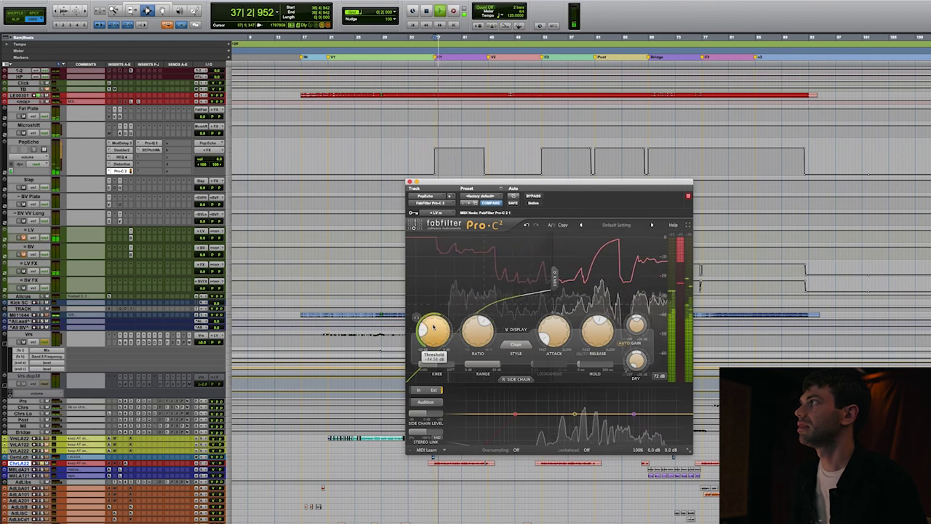
{"action": "key", "text": "space"}
{"action": "left_click", "coordinate": [131, 172]}
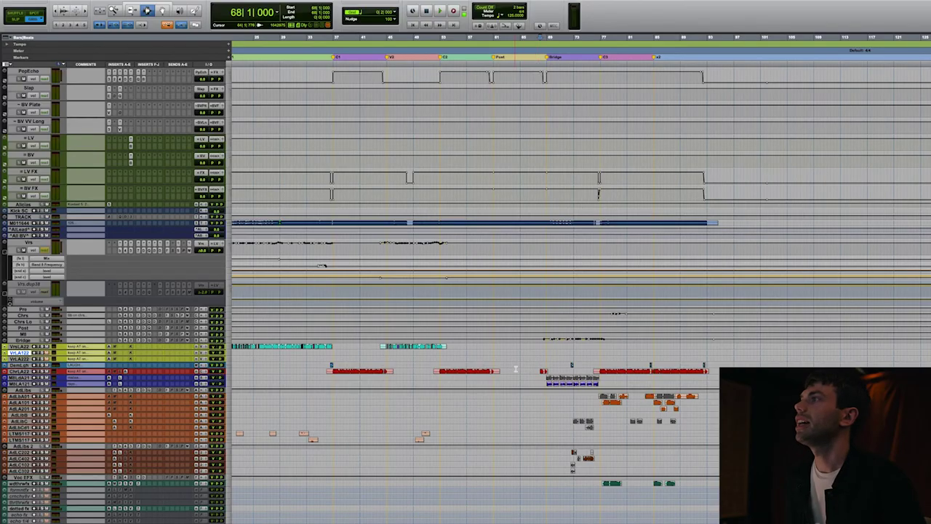
- Select 19|3 to 24|1 around the dotted fx clip near the intro, enlarge that track and zoom in on the selection
{"action": "scroll", "coordinate": [516, 369], "scroll_direction": "down", "scroll_amount": 5}
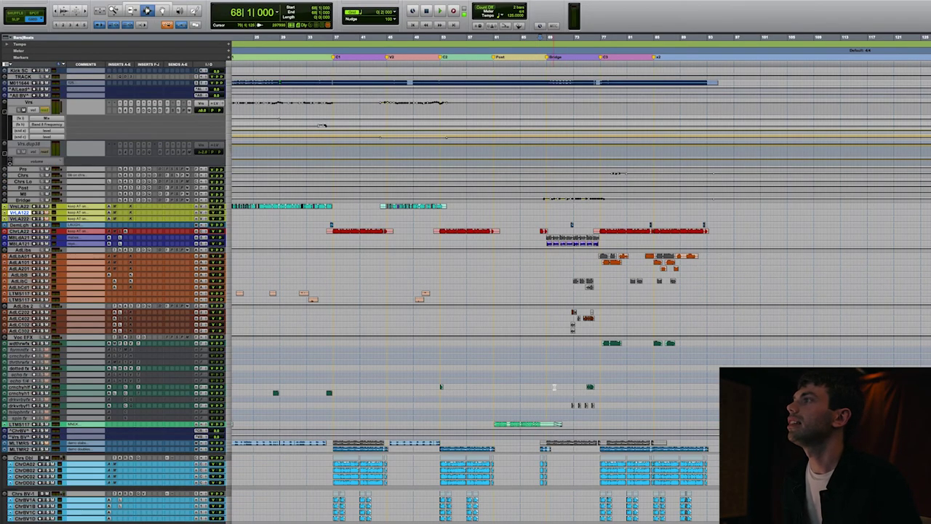
{"action": "scroll", "coordinate": [553, 387], "scroll_direction": "left", "scroll_amount": 6}
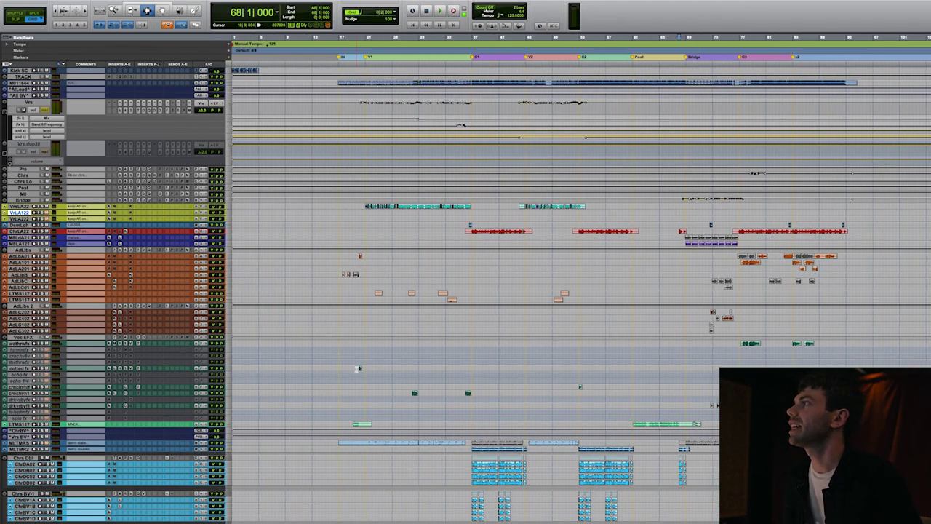
{"action": "left_click_drag", "start_coordinate": [356, 368], "coordinate": [386, 369]}
{"action": "key", "text": "ctrl+Up"}
{"action": "key", "text": "ctrl+Up"}
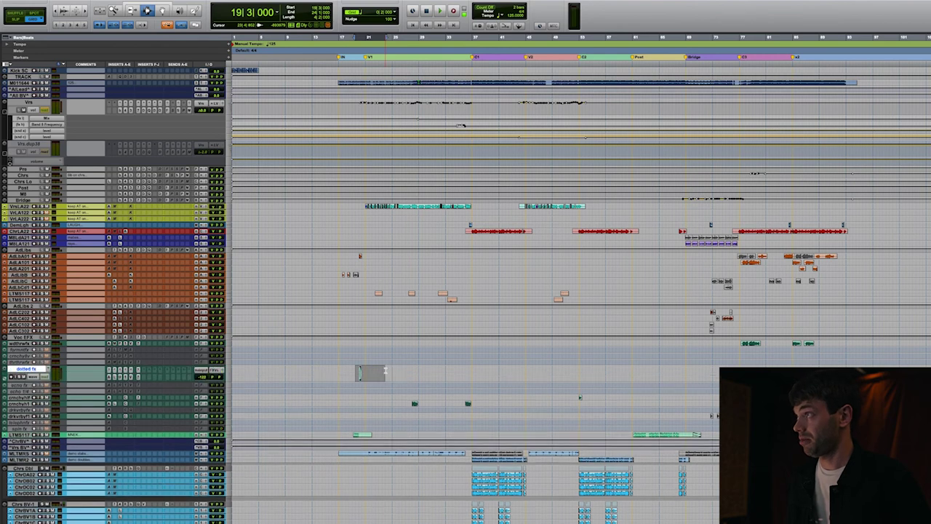
{"action": "key", "text": "t"}
{"action": "key", "text": "t"}
{"action": "key", "text": "t"}
{"action": "scroll", "coordinate": [598, 364], "scroll_direction": "right", "scroll_amount": 3}
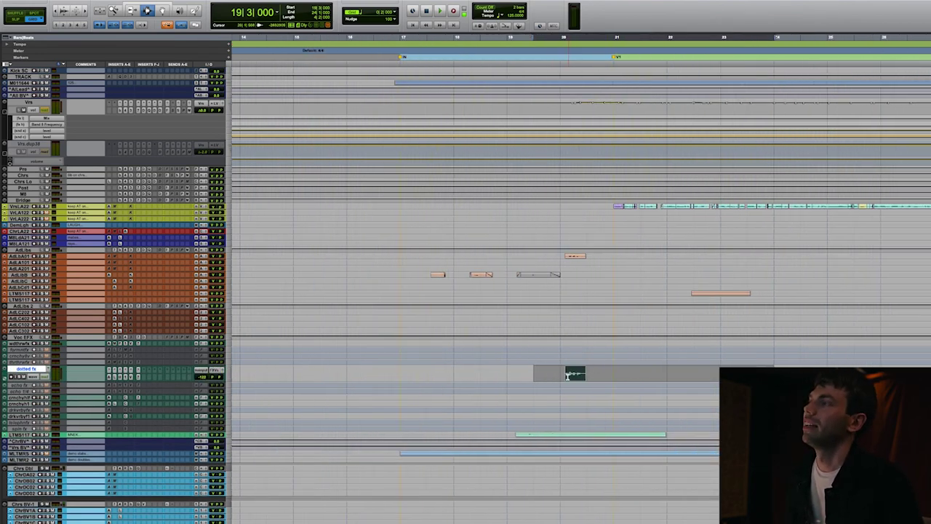
- Place the cursor at bar 20 on the AdLibA.01 track, enlarge the track and magnify its waveform display
{"action": "left_click", "coordinate": [561, 256]}
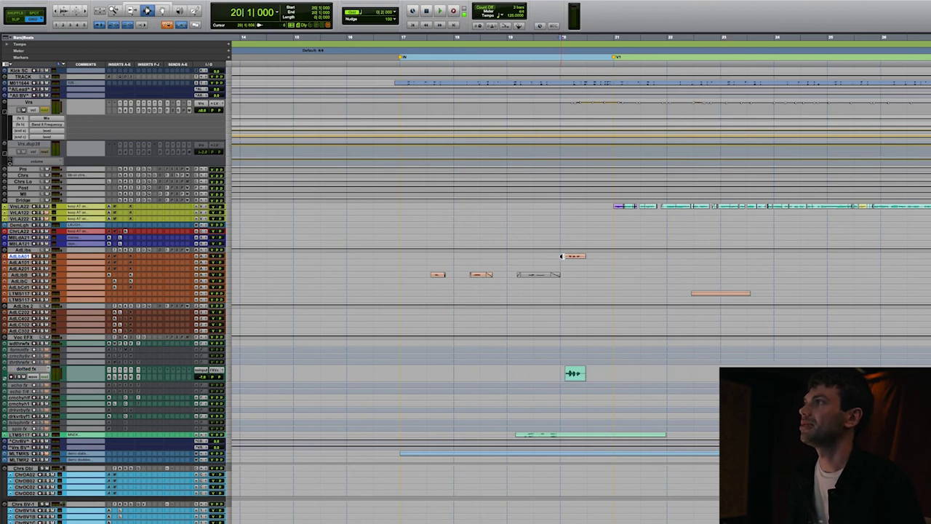
{"action": "key", "text": "ctrl+Up"}
{"action": "key", "text": "ctrl+Up"}
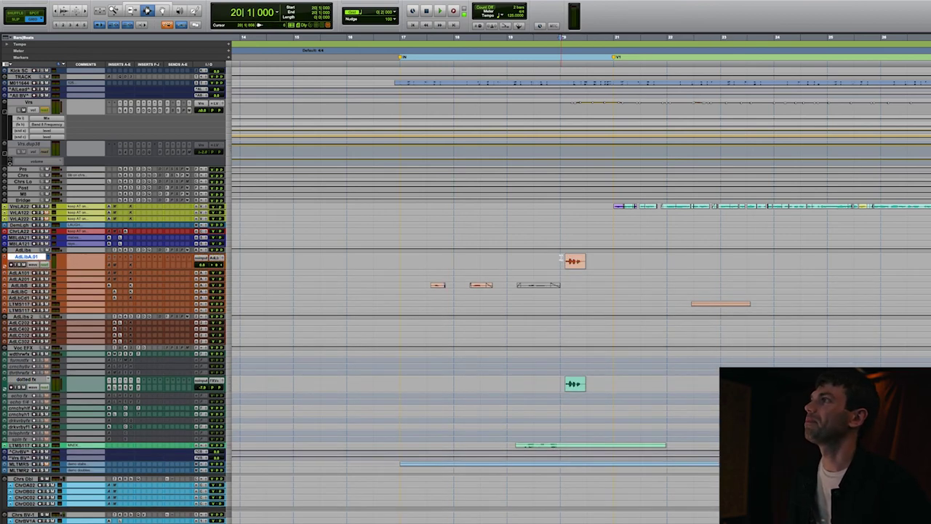
{"action": "key", "text": "super+alt+]"}
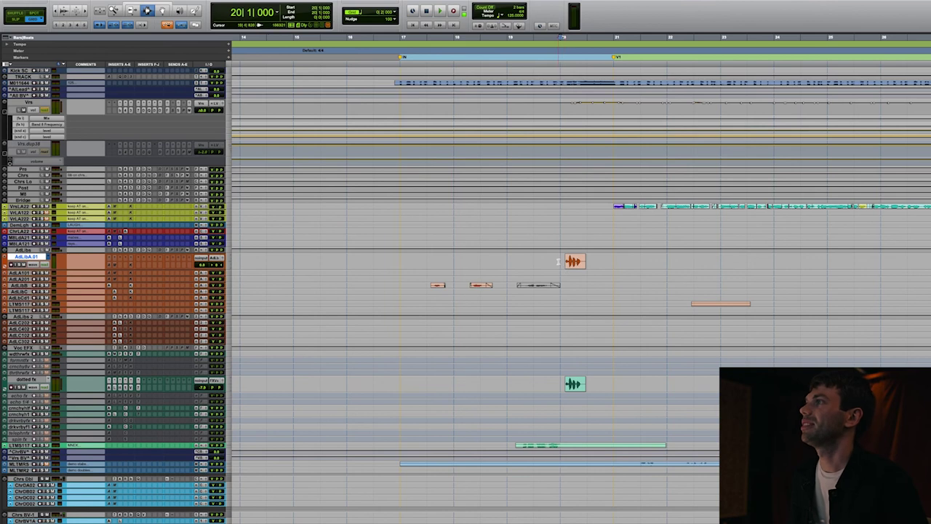
- Select the AdLibA.01 clip with trailing space from 20|1 to 22|3 and play the selection
{"action": "left_click_drag", "start_coordinate": [559, 261], "coordinate": [625, 260]}
{"action": "left_click_drag", "start_coordinate": [566, 262], "coordinate": [667, 259]}
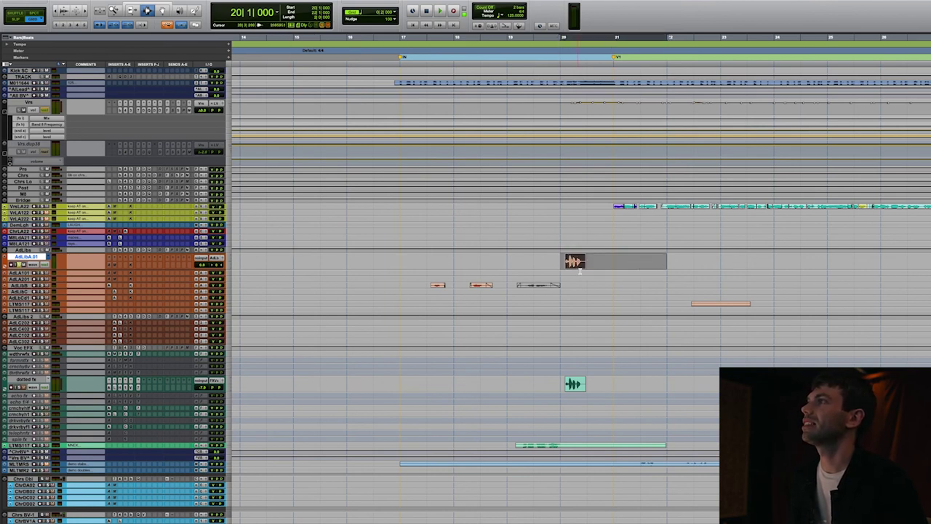
{"action": "left_click_drag", "start_coordinate": [566, 261], "coordinate": [682, 260]}
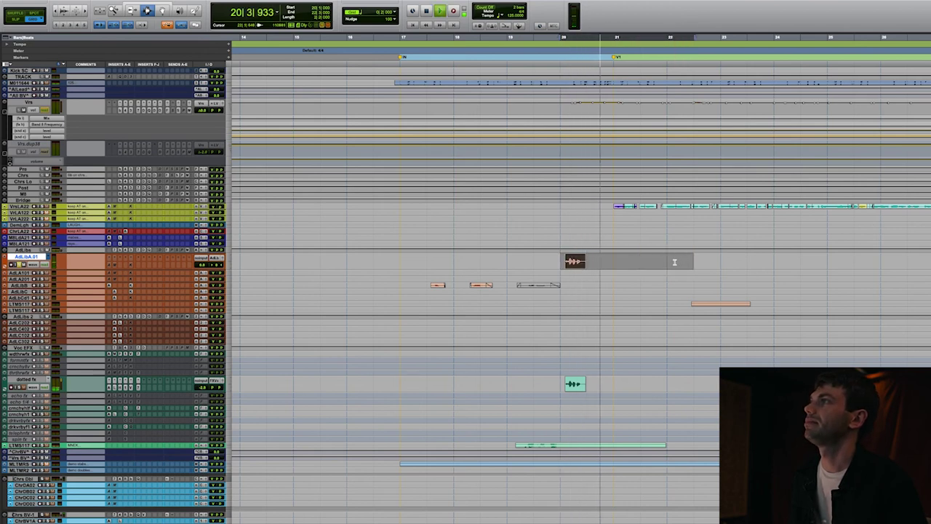
- Select the dotted fx clip from 20|1 to 22|3, play it soloed and display the track's volume automation
{"action": "key", "text": "space"}
{"action": "left_click_drag", "start_coordinate": [559, 385], "coordinate": [683, 384]}
{"action": "key", "text": "space"}
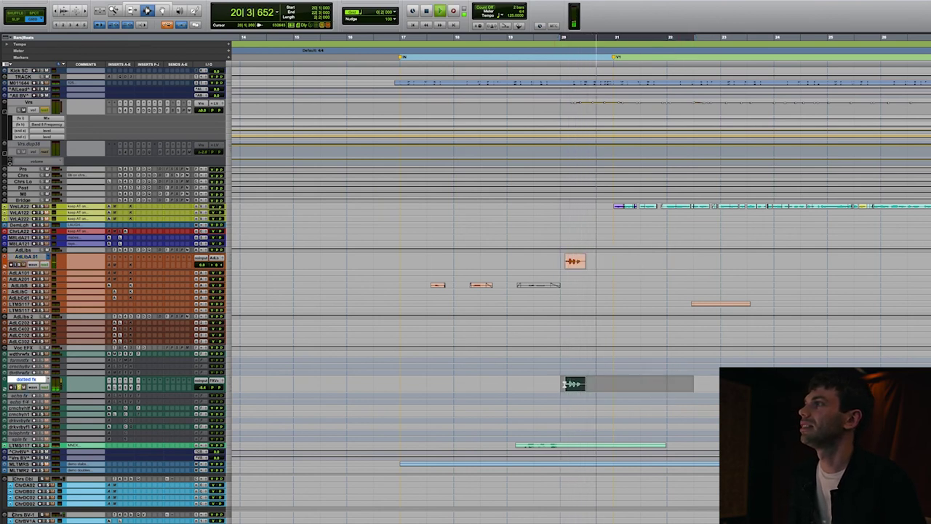
{"action": "key", "text": "space"}
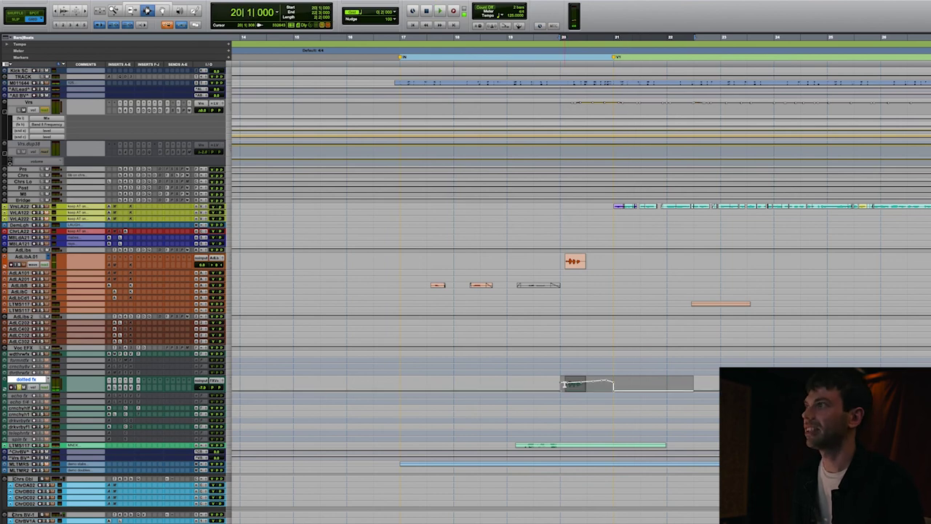
- Play the intro from 19|3 several times, comparing it with the dotted fx track muted and unmuted
{"action": "left_click", "coordinate": [526, 379]}
{"action": "key", "text": "space"}
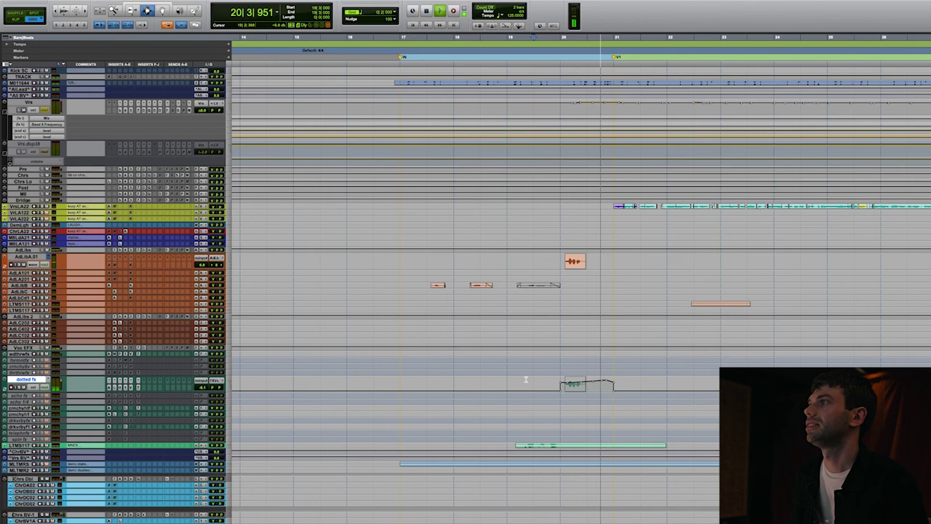
{"action": "key", "text": "space"}
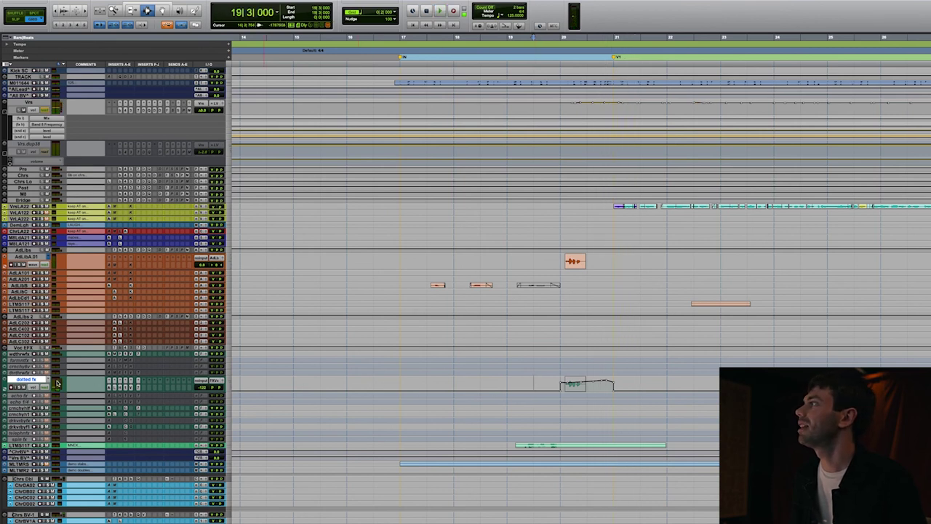
{"action": "key", "text": "space"}
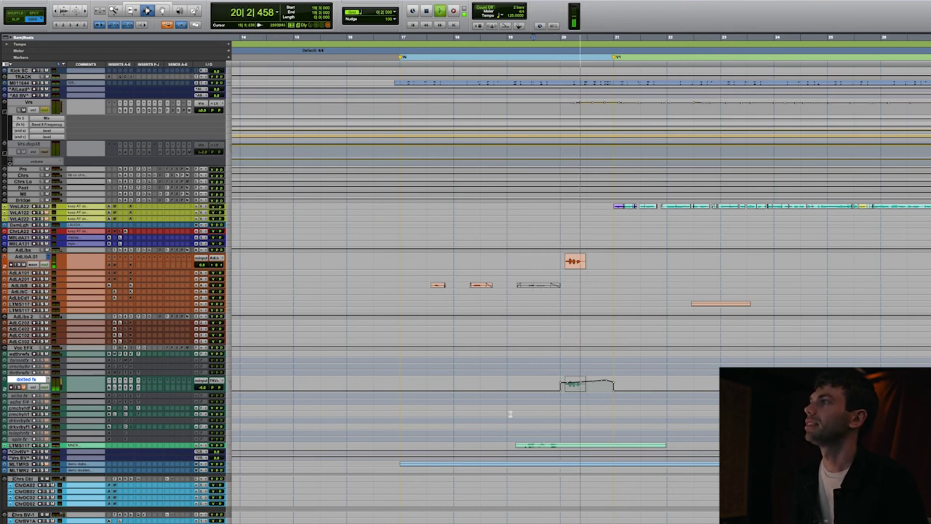
{"action": "key", "text": "space"}
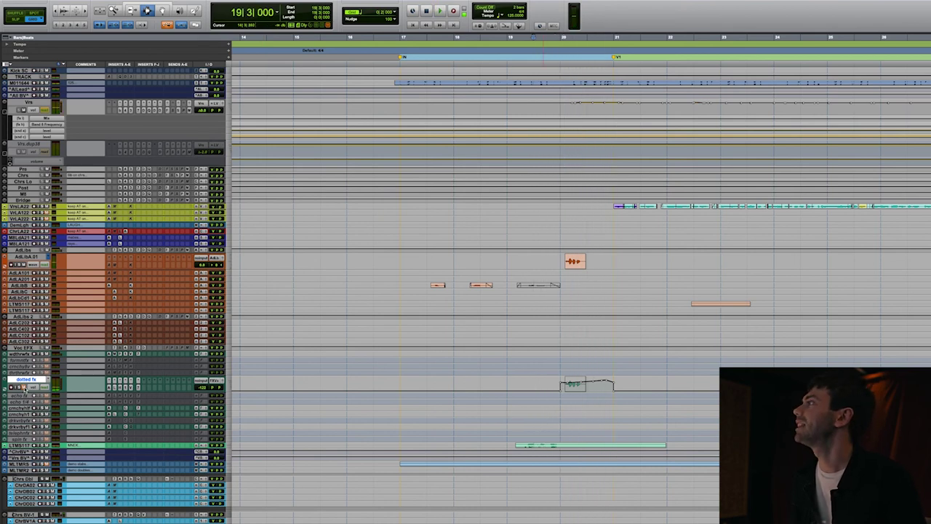
{"action": "key", "text": "space"}
{"action": "key", "text": "r"}
{"action": "key", "text": "r"}
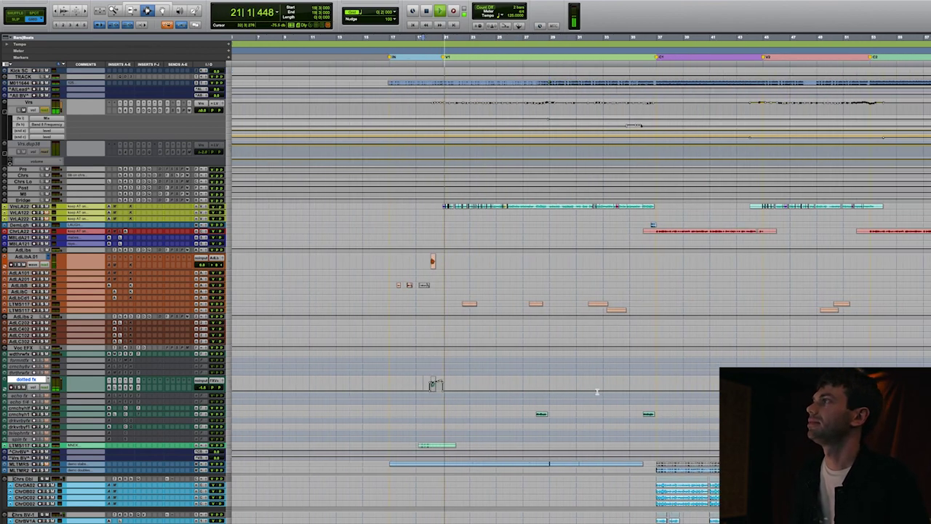
{"action": "key", "text": "space"}
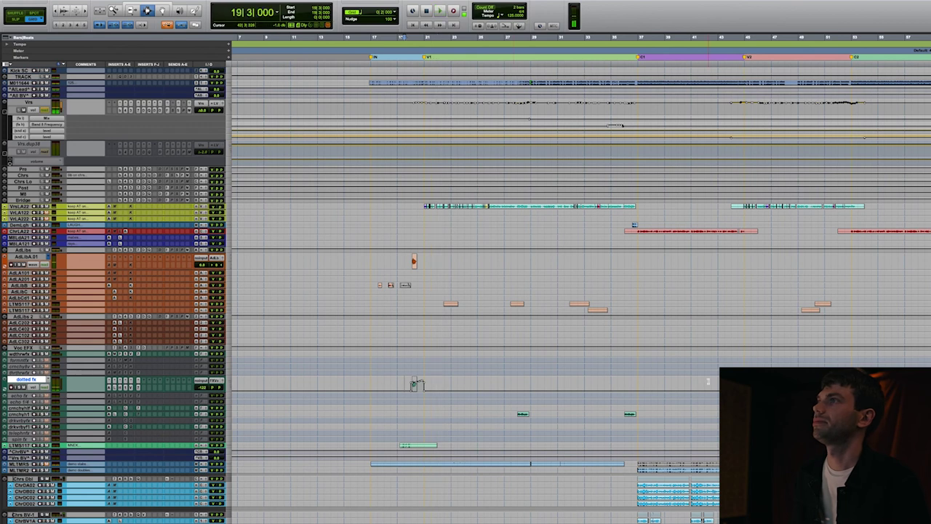
- Place the cursor at 77|3 on the wide throw fx track near the last chorus and enlarge the track
{"action": "key", "text": "r"}
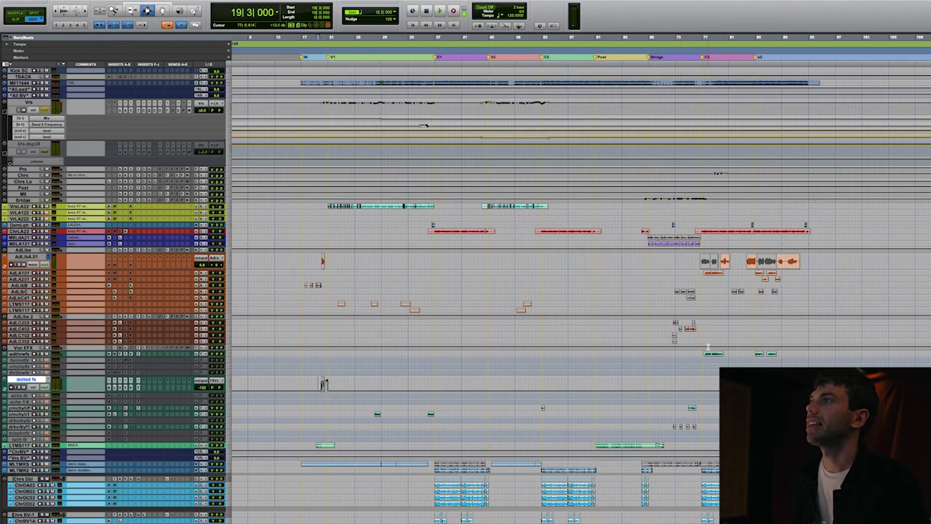
{"action": "left_click", "coordinate": [704, 354]}
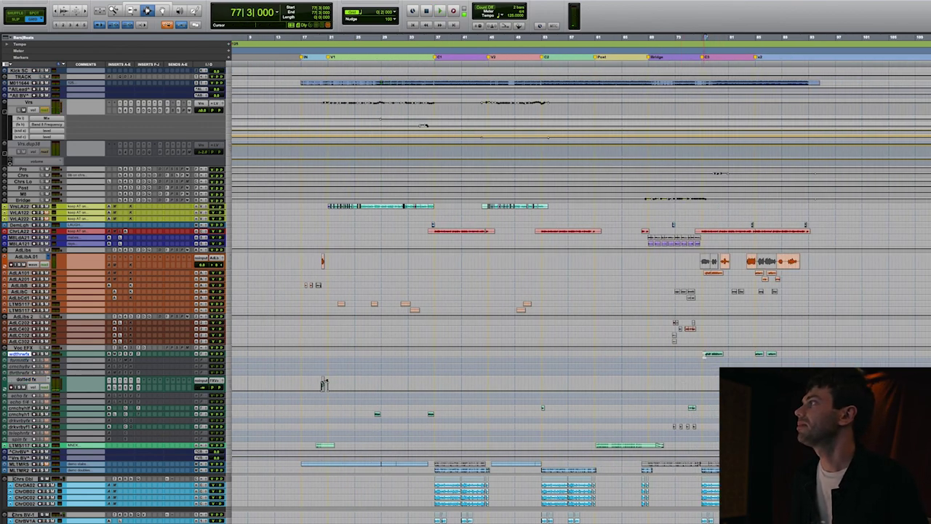
{"action": "key", "text": "ctrl+Up"}
{"action": "key", "text": "ctrl+Up"}
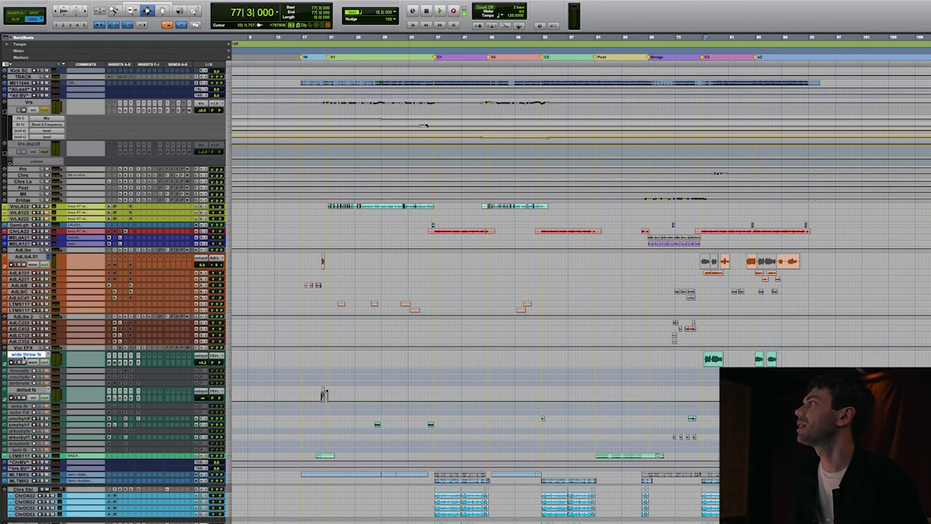
- Inspect the PrimalTap, ValhallaVintageVerb and L1 limiter inserts on wide throw fx, enlarging the track to show the full insert names
{"action": "left_click", "coordinate": [126, 362]}
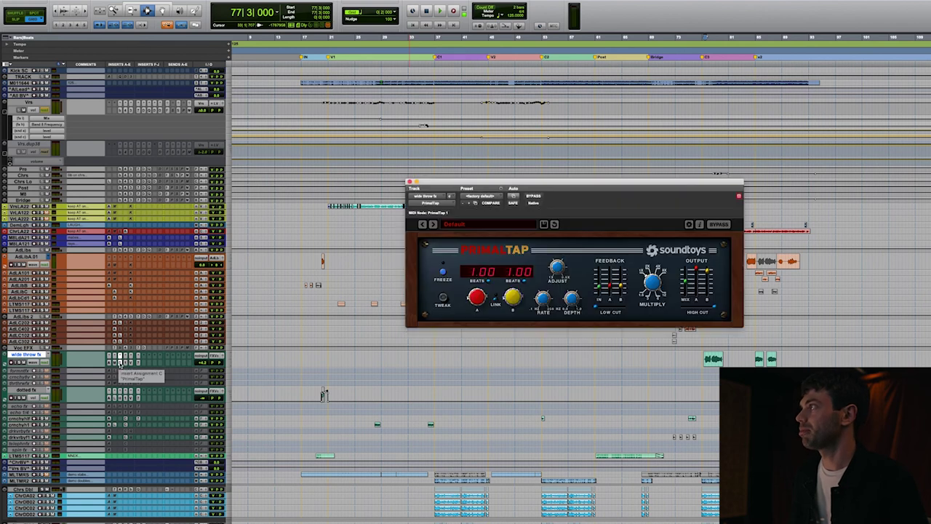
{"action": "left_click", "coordinate": [120, 362]}
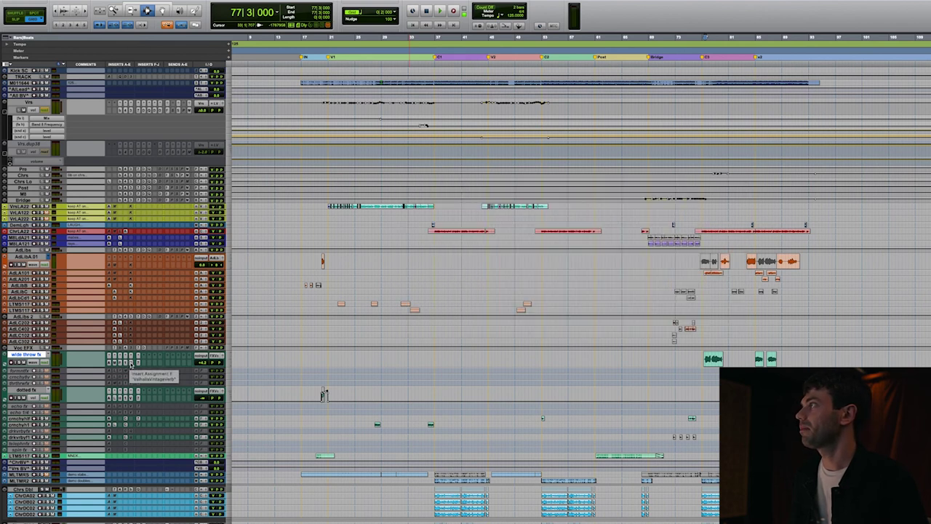
{"action": "left_click", "coordinate": [132, 363]}
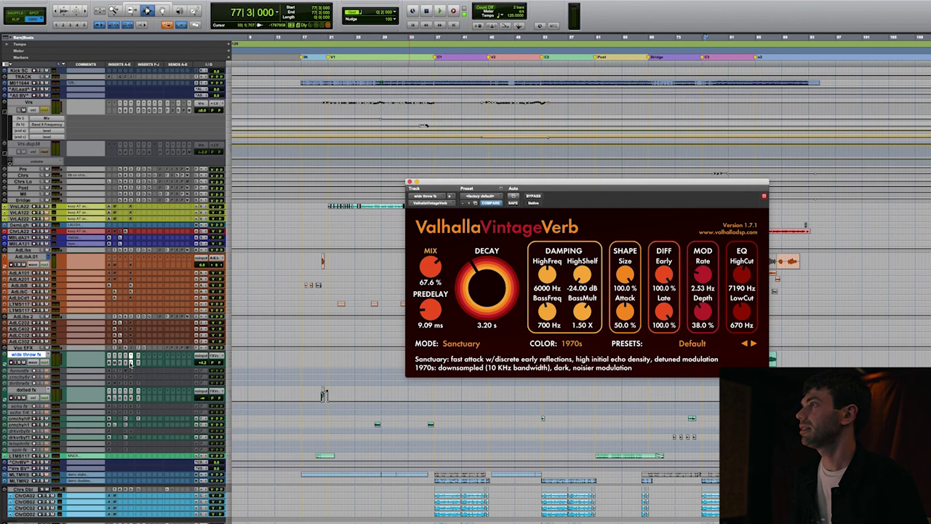
{"action": "left_click", "coordinate": [127, 363]}
{"action": "left_click", "coordinate": [126, 363]}
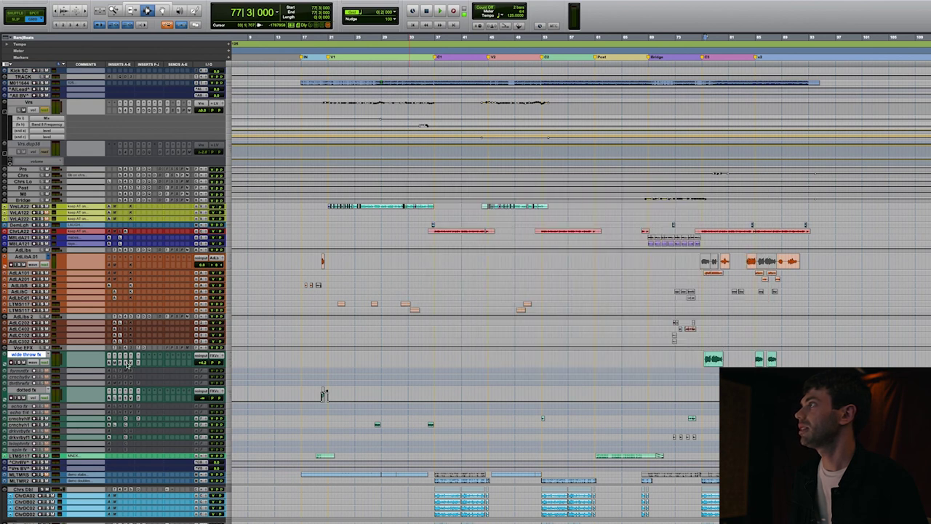
{"action": "left_click_drag", "start_coordinate": [134, 366], "coordinate": [134, 396]}
{"action": "left_click", "coordinate": [127, 377]}
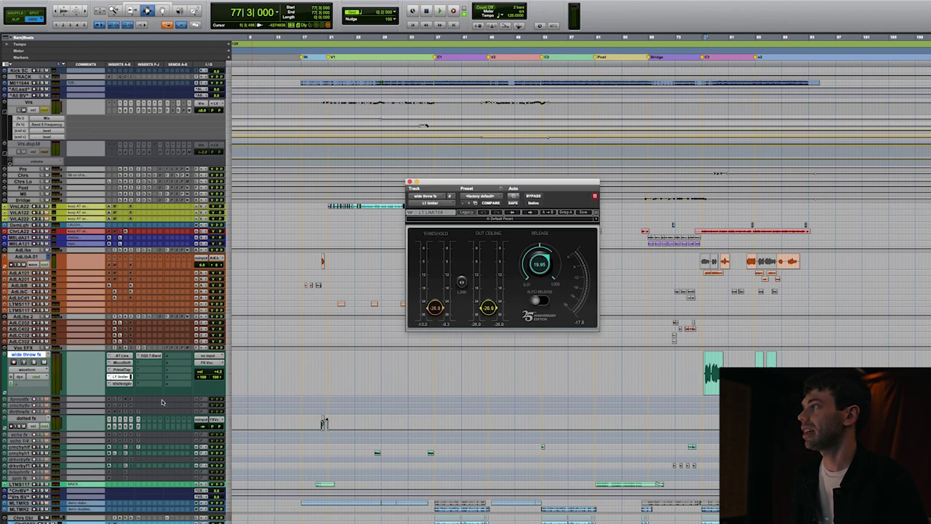
- Play the wide throw fx track soloed from 77|2, then turn its solo off
{"action": "left_click", "coordinate": [638, 371]}
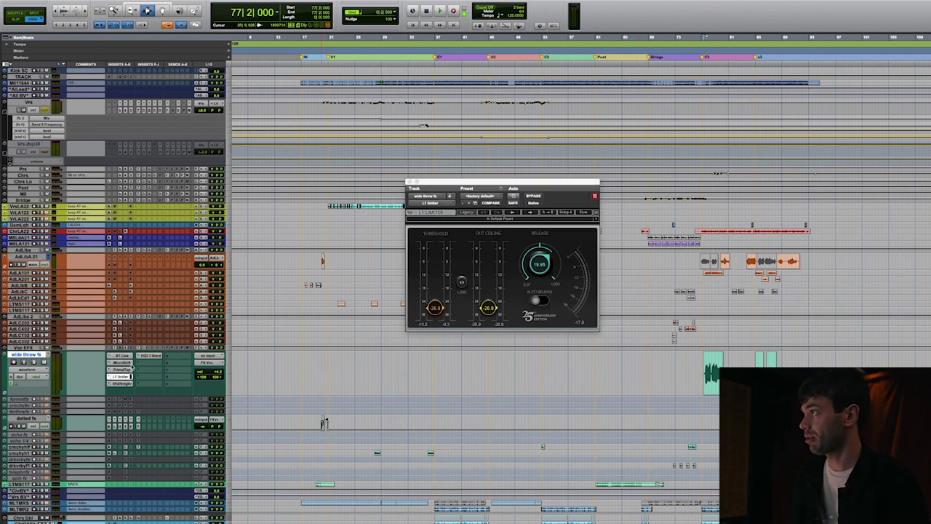
{"action": "key", "text": "space"}
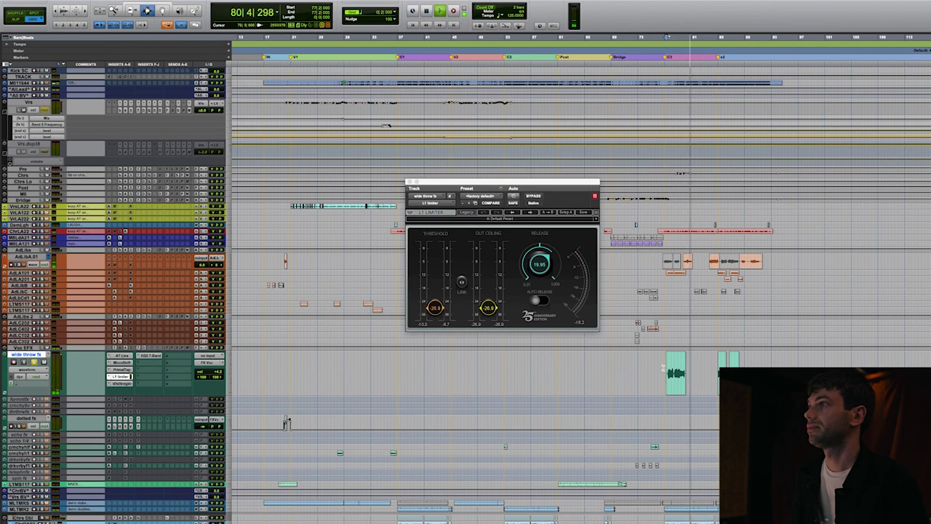
{"action": "key", "text": "space"}
{"action": "key", "text": "shift+s"}
- Select the first wide throw fx clip with trailing space from 77|1, shrink the track and close the L1 limiter
{"action": "left_click_drag", "start_coordinate": [663, 371], "coordinate": [720, 371]}
{"action": "key", "text": "ctrl+Down"}
{"action": "key", "text": "ctrl+Down"}
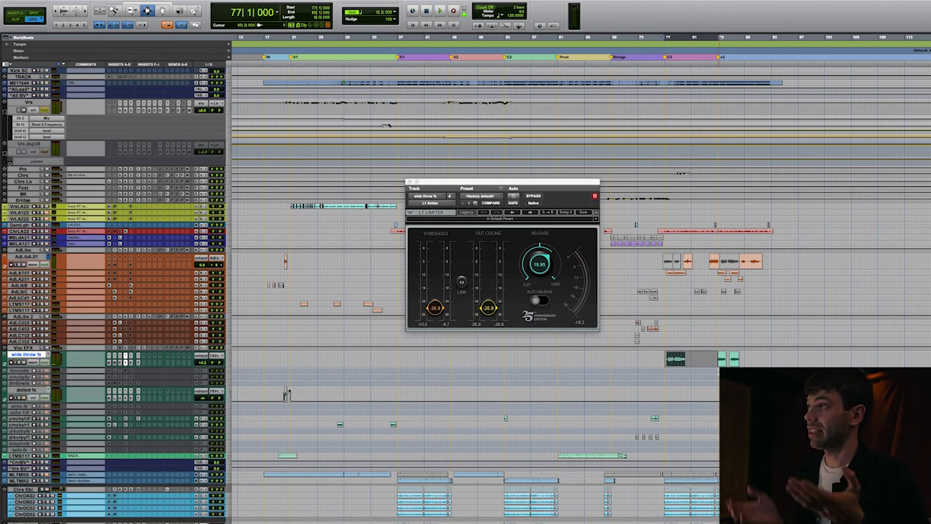
{"action": "left_click_drag", "start_coordinate": [664, 358], "coordinate": [712, 363]}
{"action": "key", "text": "super+w"}
{"action": "key", "text": "r"}
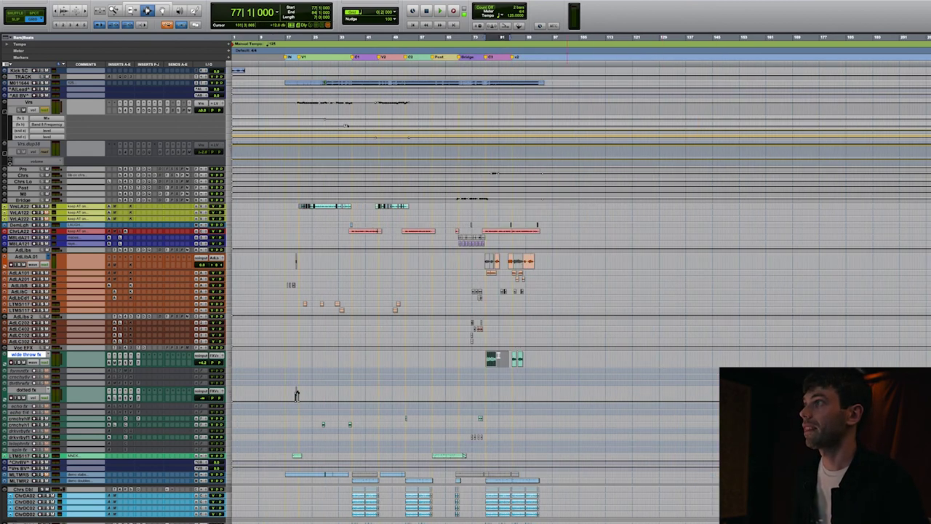
- Place the cursor at 67|1 on the M011644 track, shortly before the bridge
{"action": "scroll", "coordinate": [473, 291], "scroll_direction": "down", "scroll_amount": 3}
{"action": "scroll", "coordinate": [466, 331], "scroll_direction": "down", "scroll_amount": 1}
{"action": "left_click", "coordinate": [469, 337]}
{"action": "key", "text": "ctrl+bracketright"}
{"action": "key", "text": "ctrl+bracketright"}
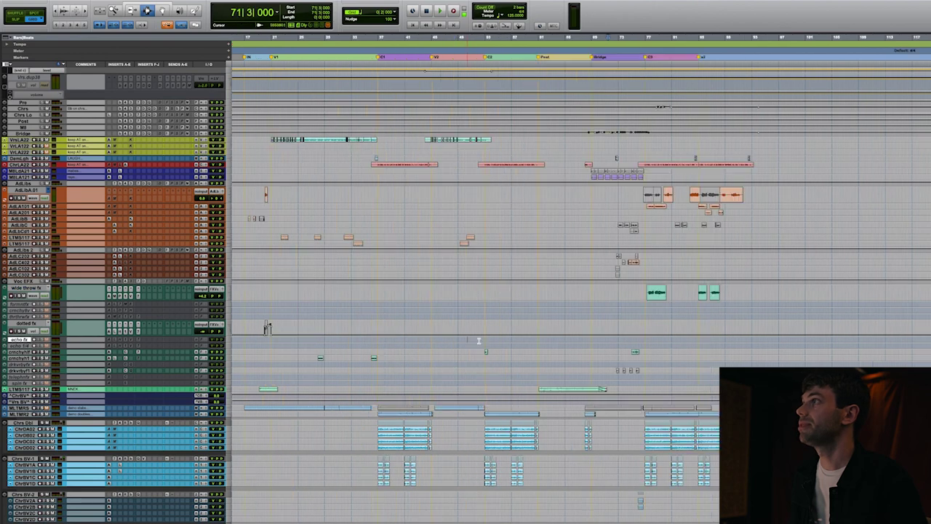
{"action": "scroll", "coordinate": [638, 350], "scroll_direction": "up", "scroll_amount": 8}
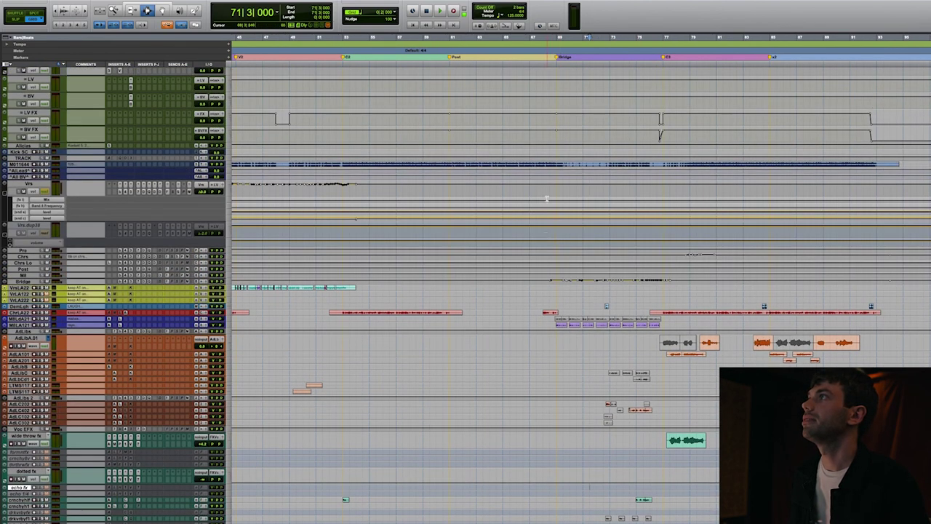
{"action": "left_click", "coordinate": [535, 166]}
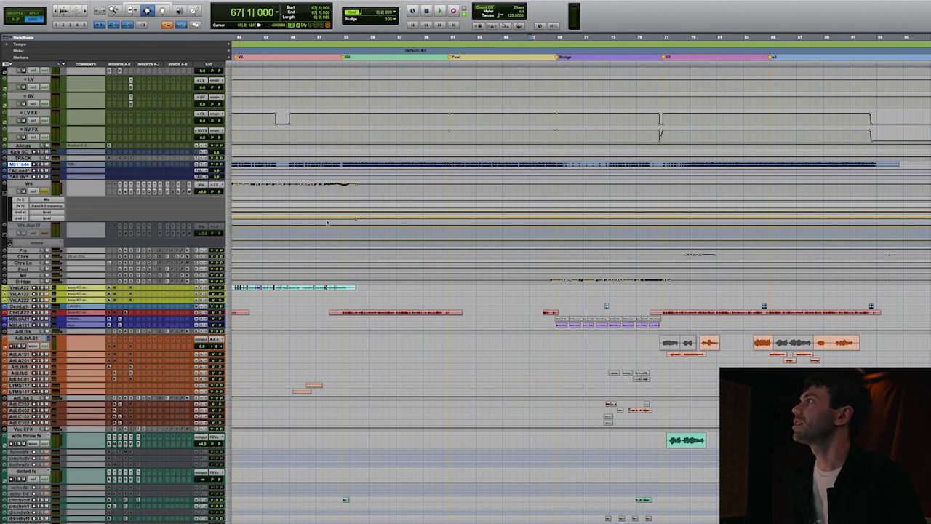
{"action": "scroll", "coordinate": [546, 251], "scroll_direction": "down", "scroll_amount": 7}
{"action": "scroll", "coordinate": [546, 250], "scroll_direction": "down", "scroll_amount": 1}
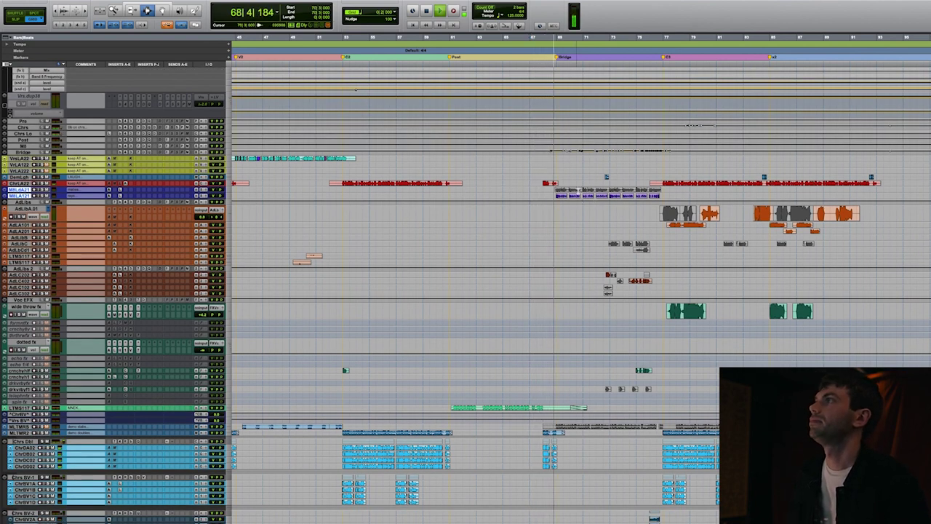
- Enlarge the two M8 lead vocal tracks and zoom in on the bridge around 71|3
{"action": "key", "text": "ctrl+Up"}
{"action": "key", "text": "ctrl+Up"}
{"action": "left_click", "coordinate": [591, 212]}
{"action": "key", "text": "t"}
{"action": "key", "text": "t"}
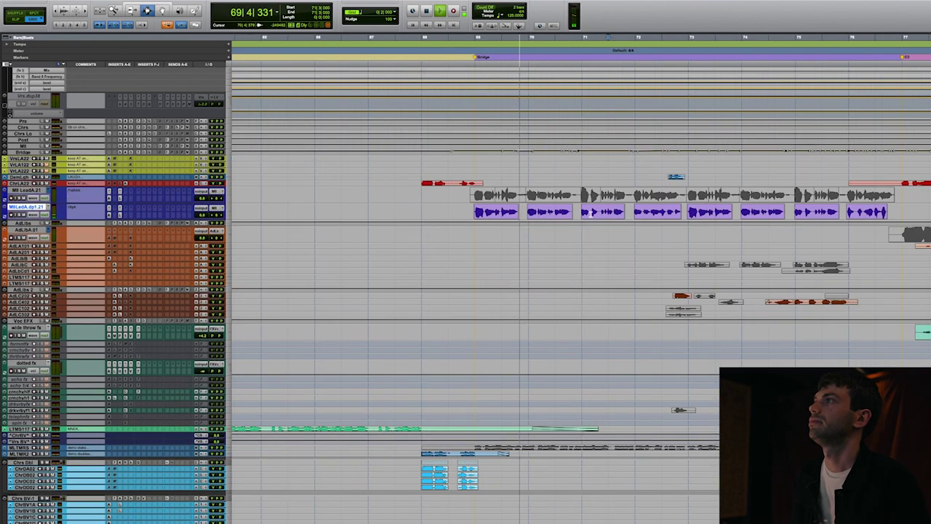
- Play through the bridge while examining its lead, ad-lib, throw effect and backing vocal tracks
{"action": "scroll", "coordinate": [591, 213], "scroll_direction": "right", "scroll_amount": 2}
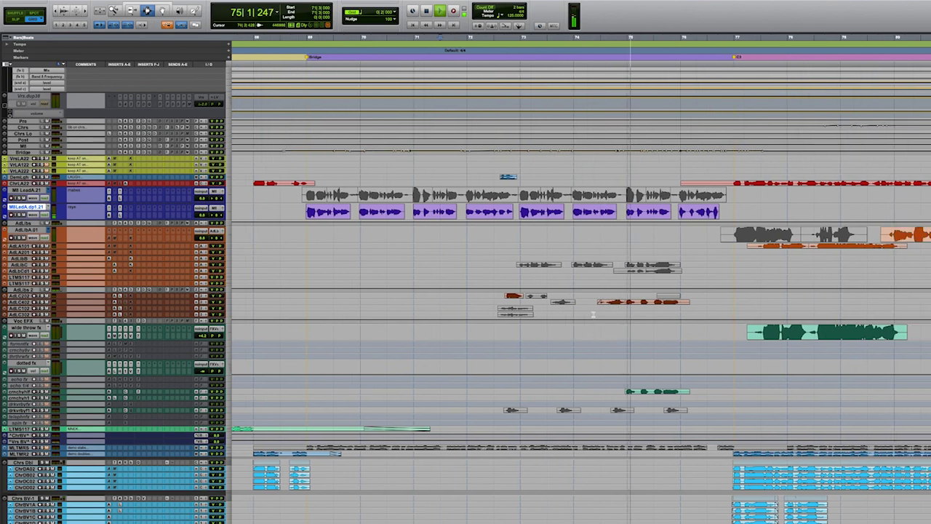
{"action": "scroll", "coordinate": [593, 316], "scroll_direction": "down", "scroll_amount": 1}
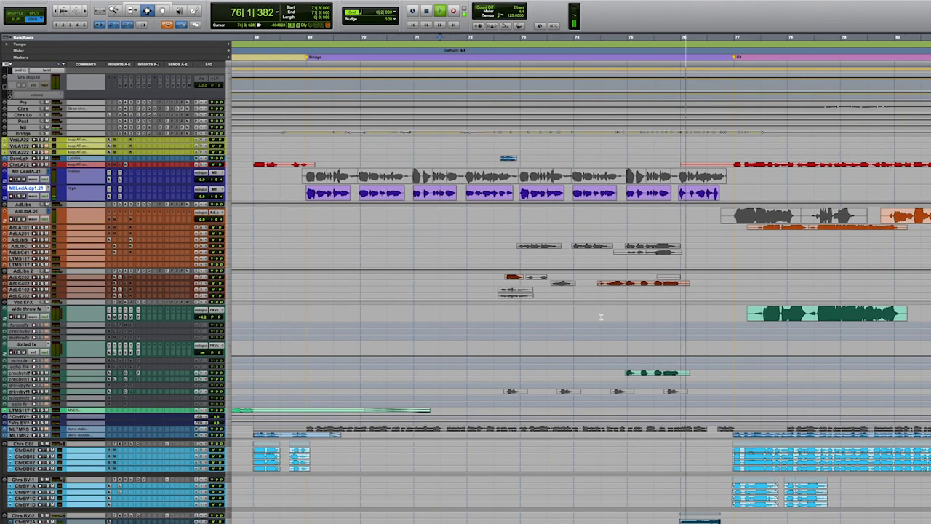
{"action": "scroll", "coordinate": [603, 318], "scroll_direction": "down", "scroll_amount": 1}
{"action": "scroll", "coordinate": [605, 318], "scroll_direction": "down", "scroll_amount": 10}
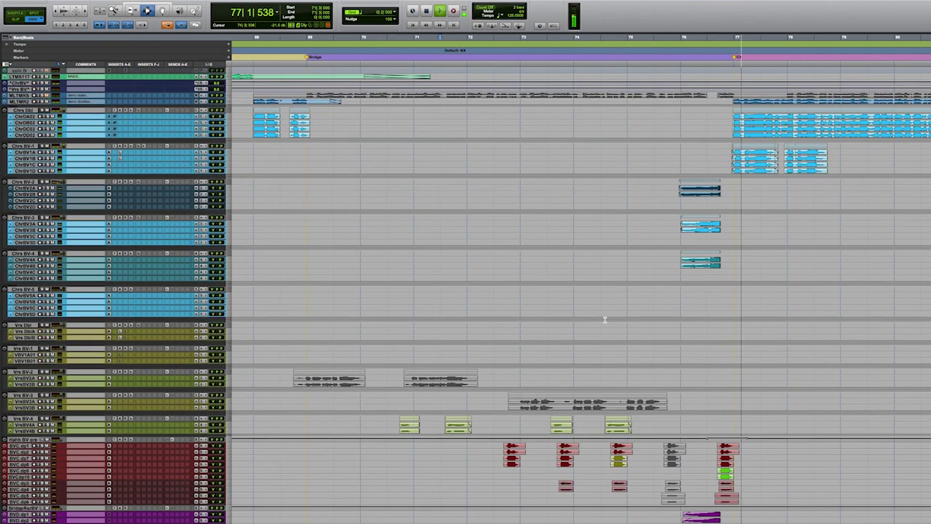
{"action": "key", "text": "space"}
- Replay the bridge from 70|3 while looking over the backing vocals and the vocal effect tracks
{"action": "left_click", "coordinate": [388, 365]}
{"action": "key", "text": "space"}
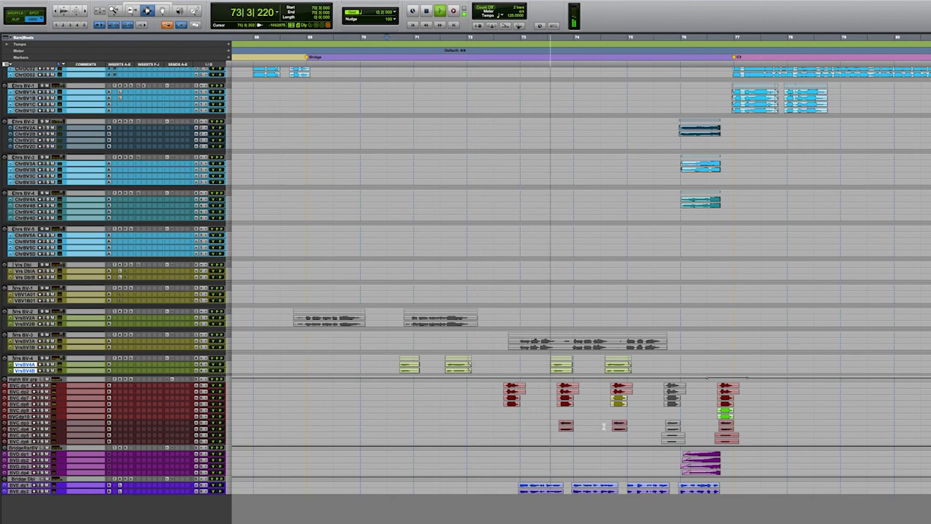
{"action": "scroll", "coordinate": [633, 423], "scroll_direction": "up", "scroll_amount": 5}
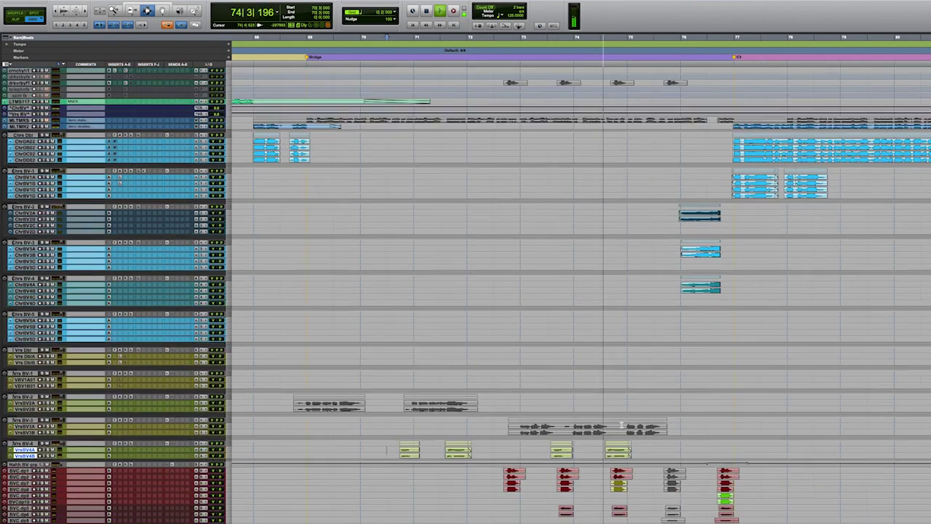
{"action": "scroll", "coordinate": [623, 424], "scroll_direction": "down", "scroll_amount": 4}
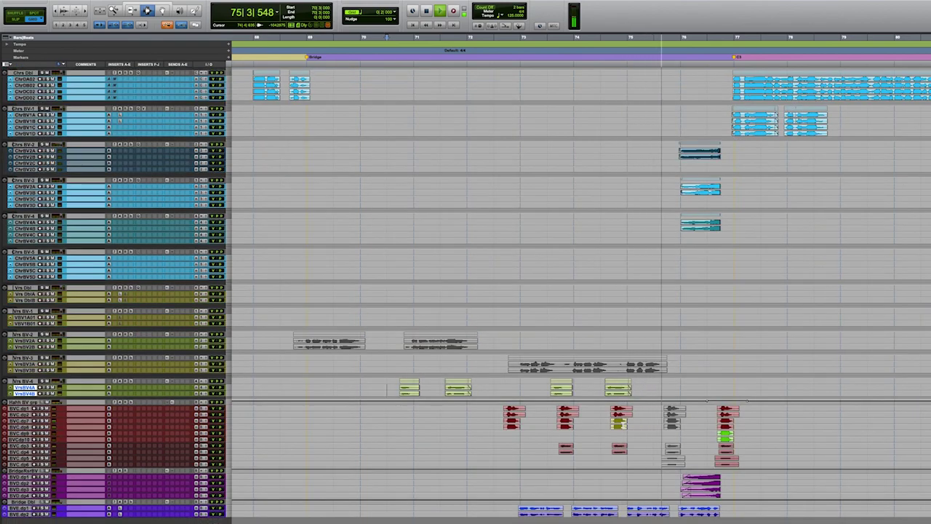
{"action": "scroll", "coordinate": [620, 423], "scroll_direction": "up", "scroll_amount": 15}
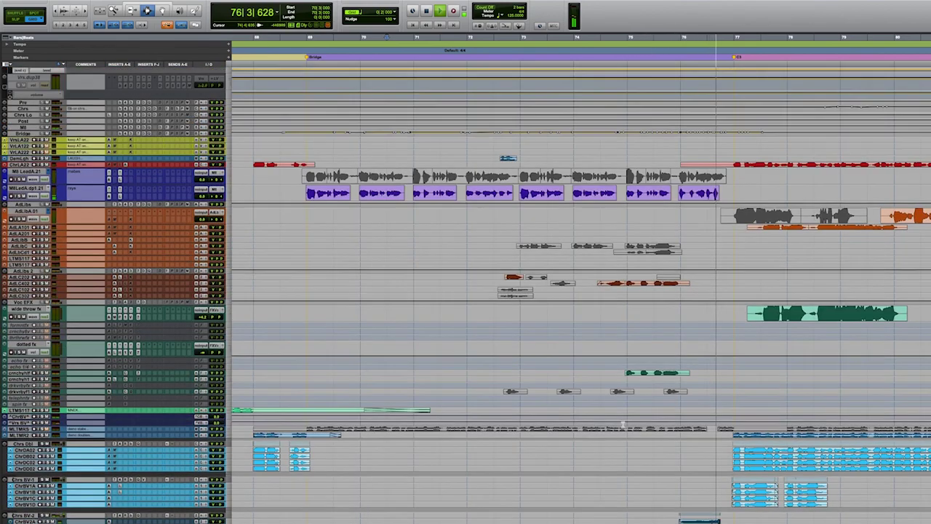
{"action": "key", "text": "space"}
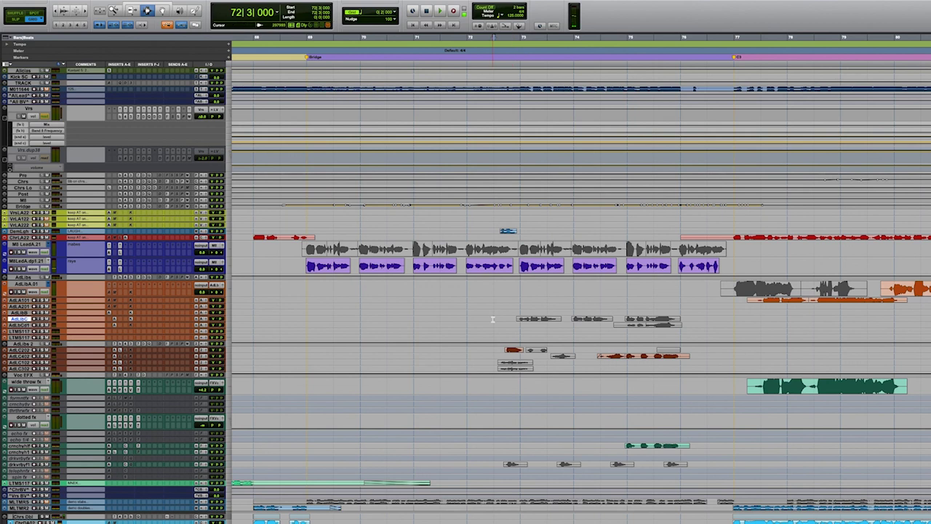
- Enlarge the AdLibC track, select its three bridge clips from 72|3 to just past 77|1 and unmute them
{"action": "key", "text": "ctrl+Up"}
{"action": "key", "text": "ctrl+Up"}
{"action": "key", "text": "ctrl+Up"}
{"action": "key", "text": "ctrl+alt+super+bracketleft"}
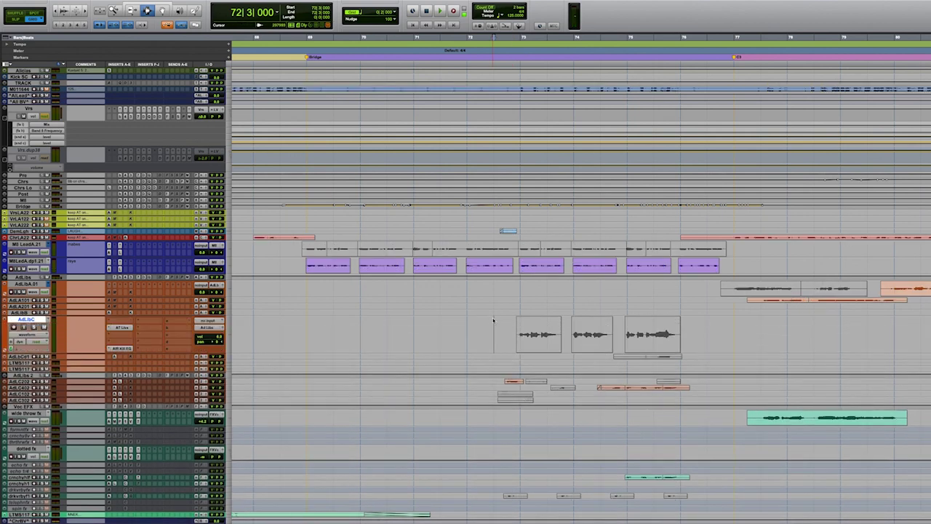
{"action": "left_click_drag", "start_coordinate": [507, 324], "coordinate": [693, 330]}
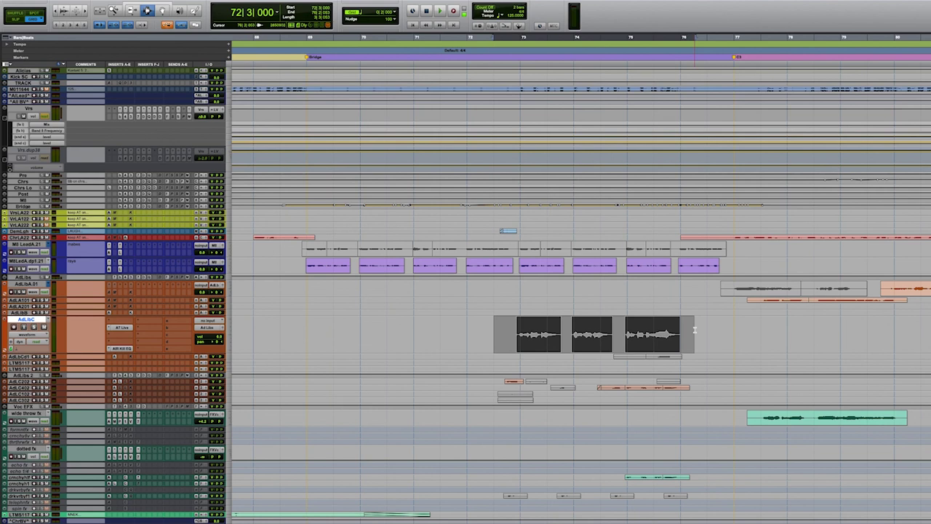
{"action": "key", "text": "super+alt+bracketright"}
{"action": "left_click_drag", "start_coordinate": [498, 329], "coordinate": [730, 329]}
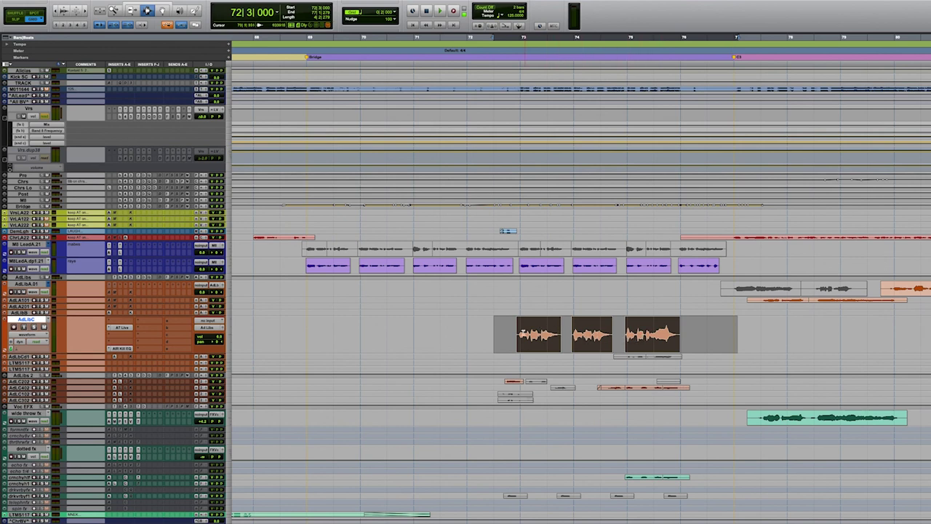
- Play the AdLibC clips in the bridge from 72|3, then zoom the timeline out around them
{"action": "left_click", "coordinate": [491, 335]}
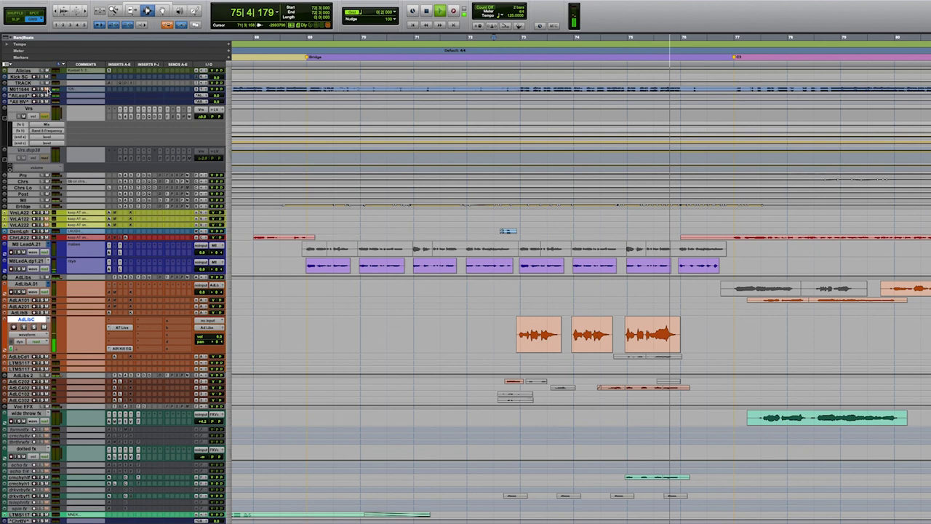
{"action": "key", "text": "r"}
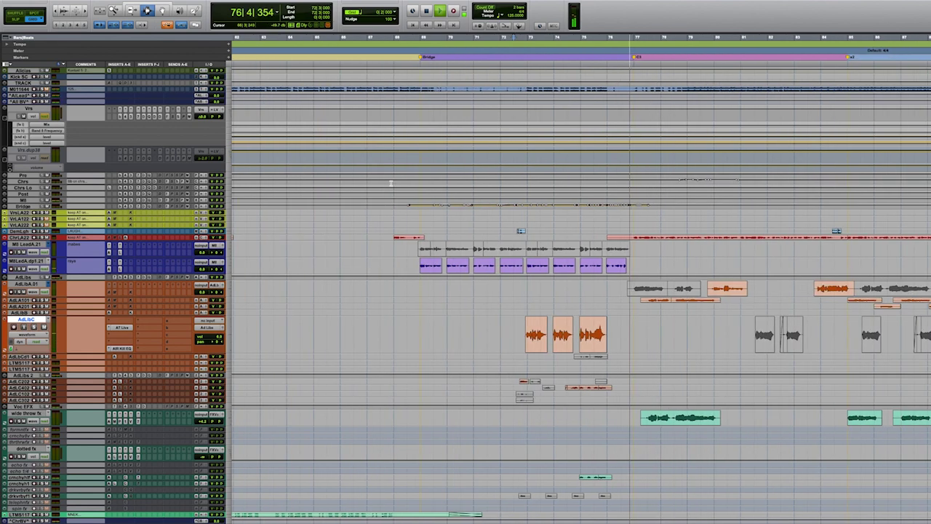
{"action": "key", "text": "space"}
{"action": "key", "text": "r"}
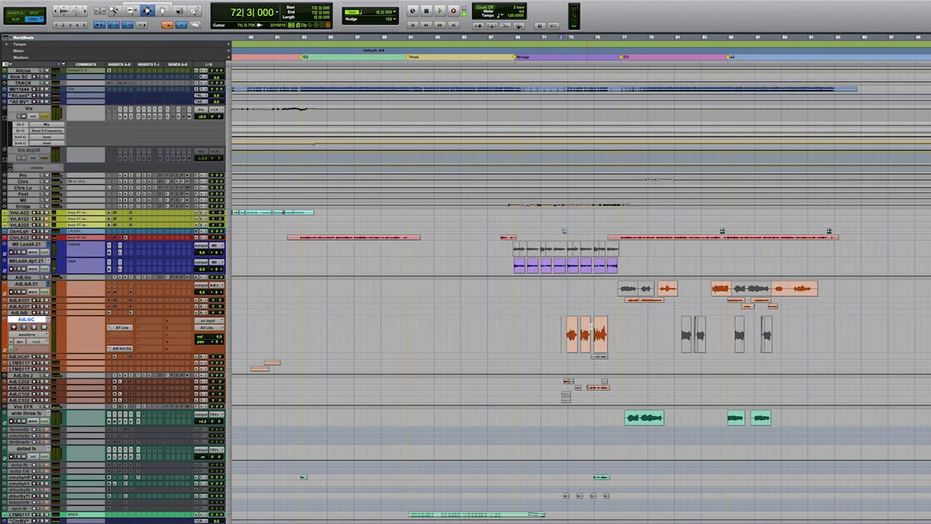
{"action": "key", "text": "ctrl+alt+Down"}
{"action": "key", "text": "t"}
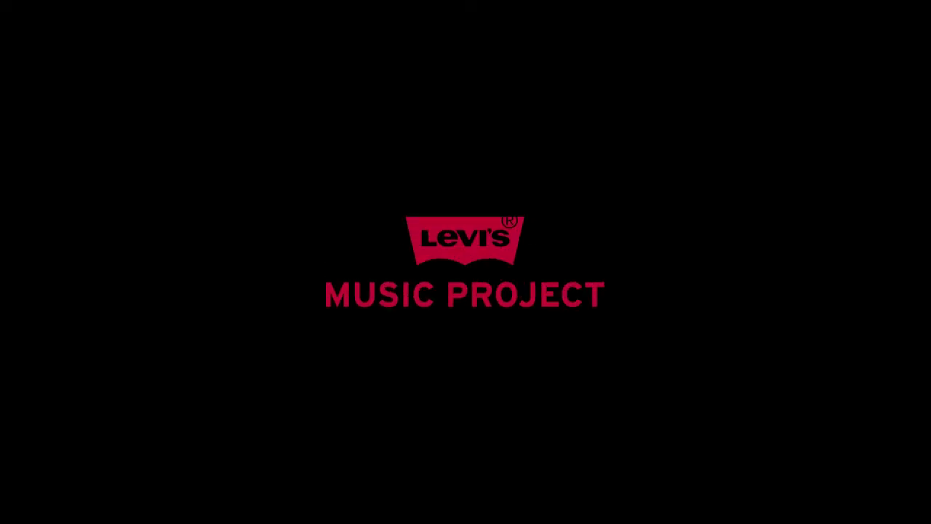